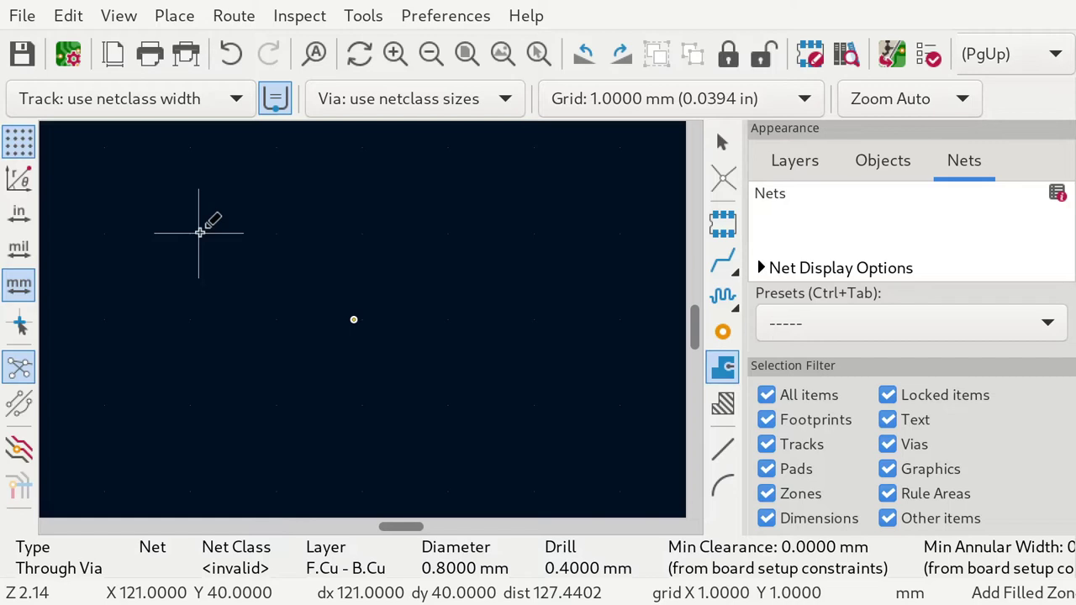
Start a filled zone at X 121, Y 40 mm, filter the nets by "oo" and accept the F.Cu solid-fill settings with no net.
click(199, 232)
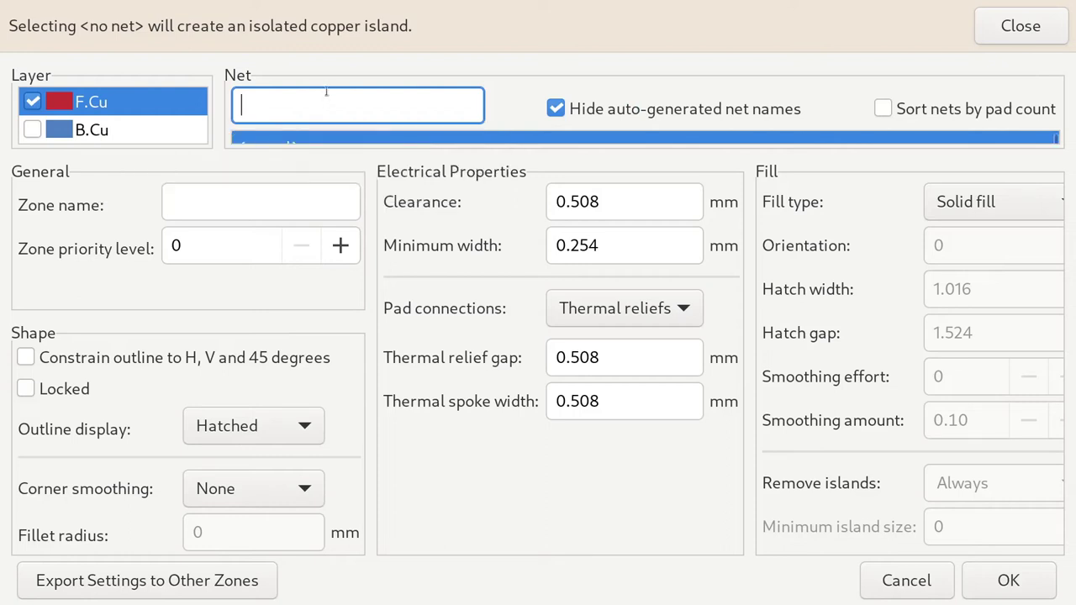
text(h)
key(BackSpace)
text(o0)
key(BackSpace)
key(BackSpace)
text(oo)
click(271, 202)
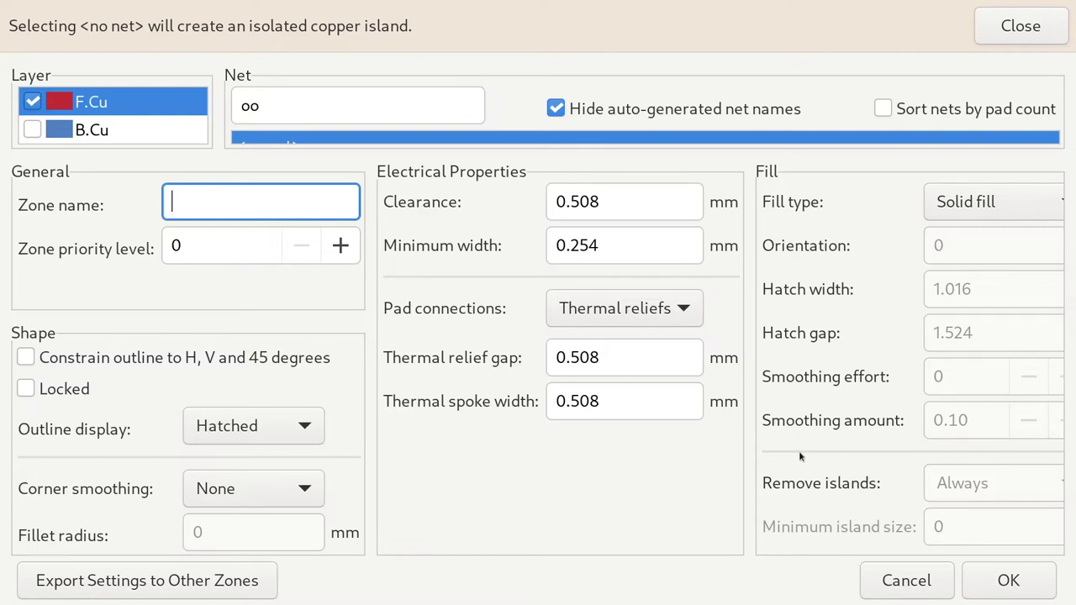
click(973, 579)
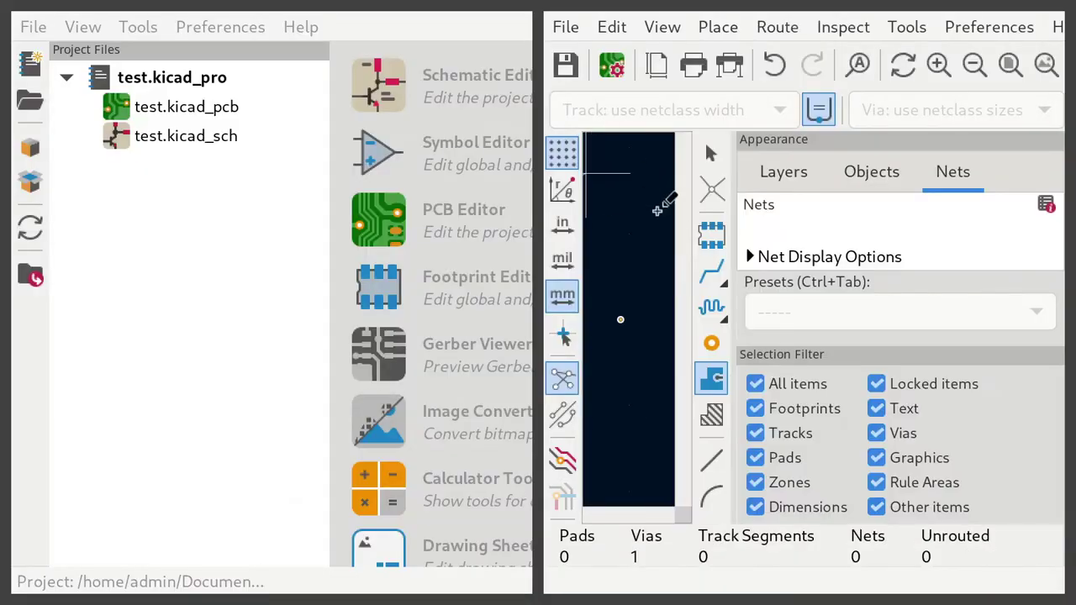
key(super+Up)
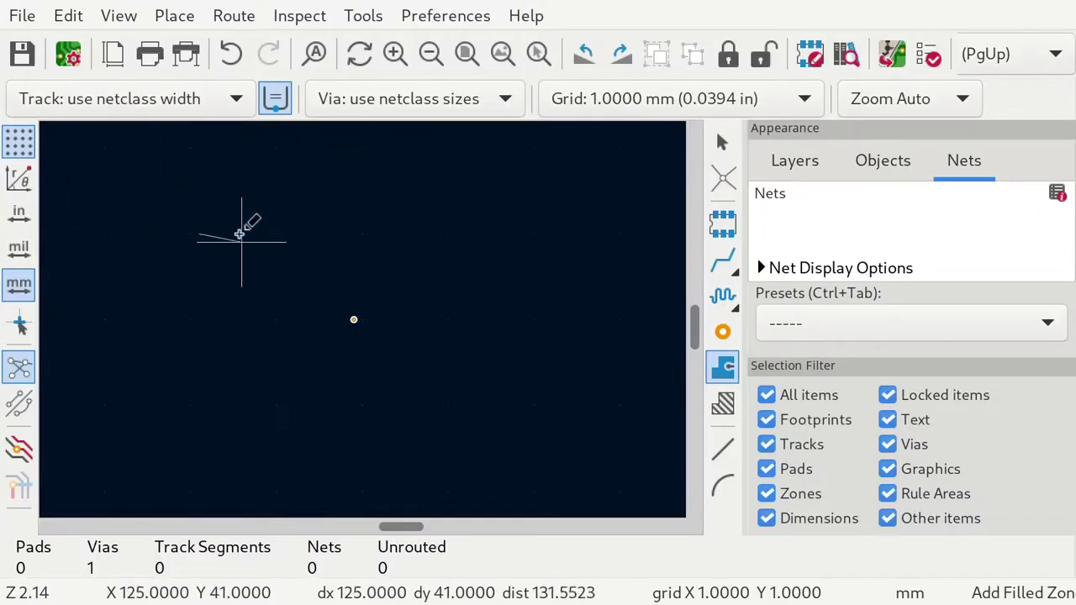
Draw the zone outline as a closed rectangle about 41 mm by 26 mm around the via.
click(551, 233)
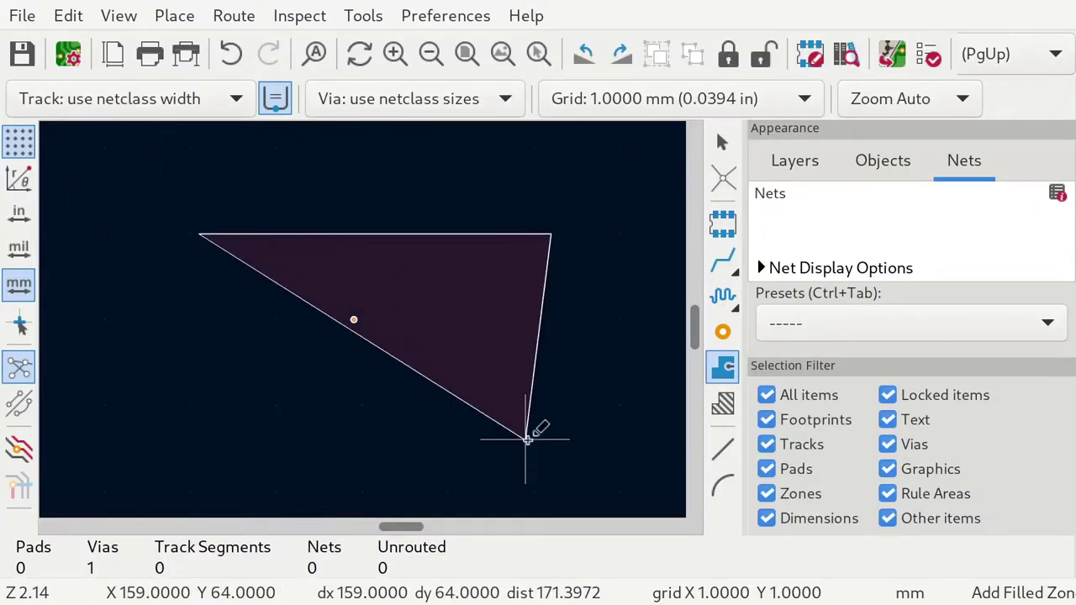
click(551, 455)
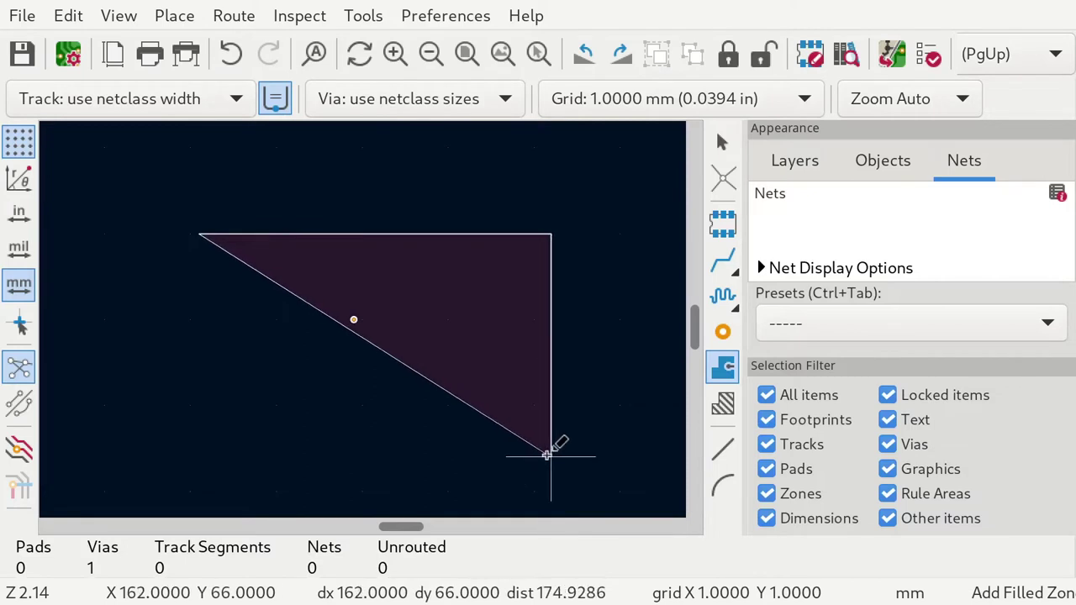
click(199, 456)
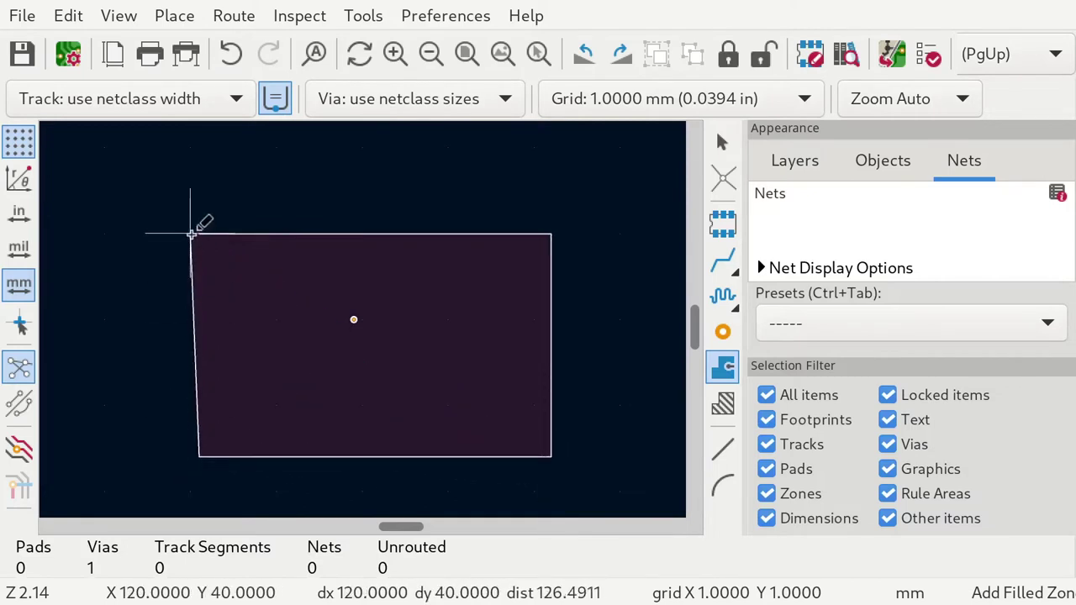
click(199, 233)
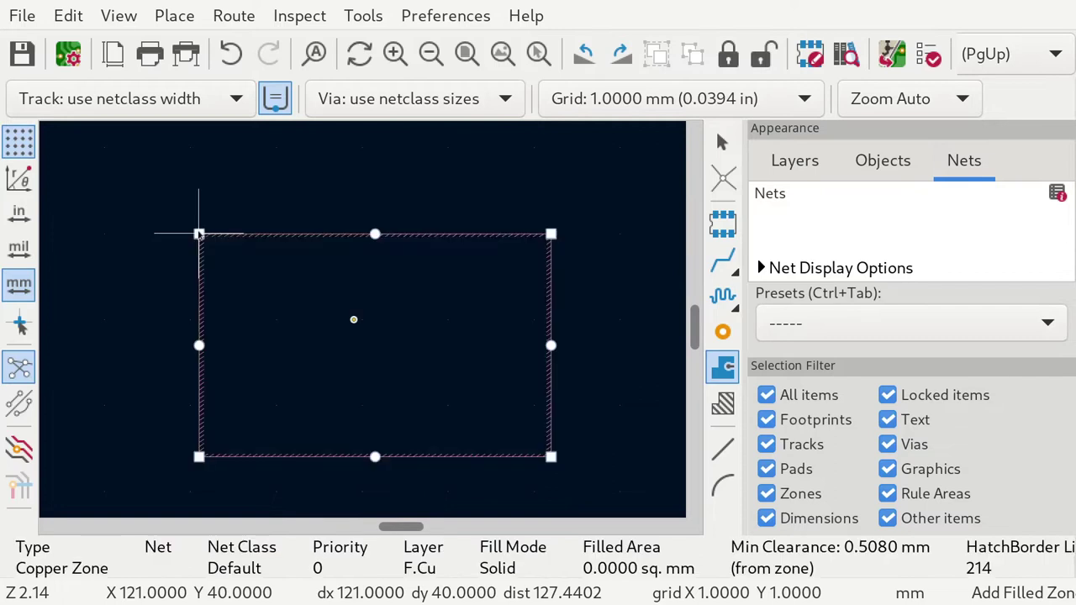
click(720, 144)
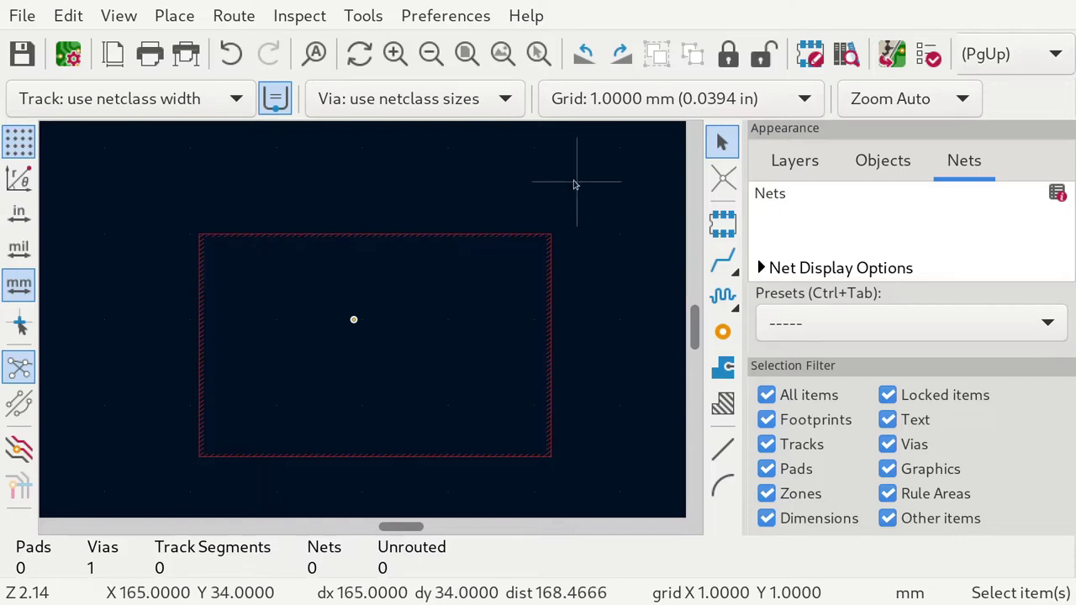
Fill all copper zones on the board.
key(b)
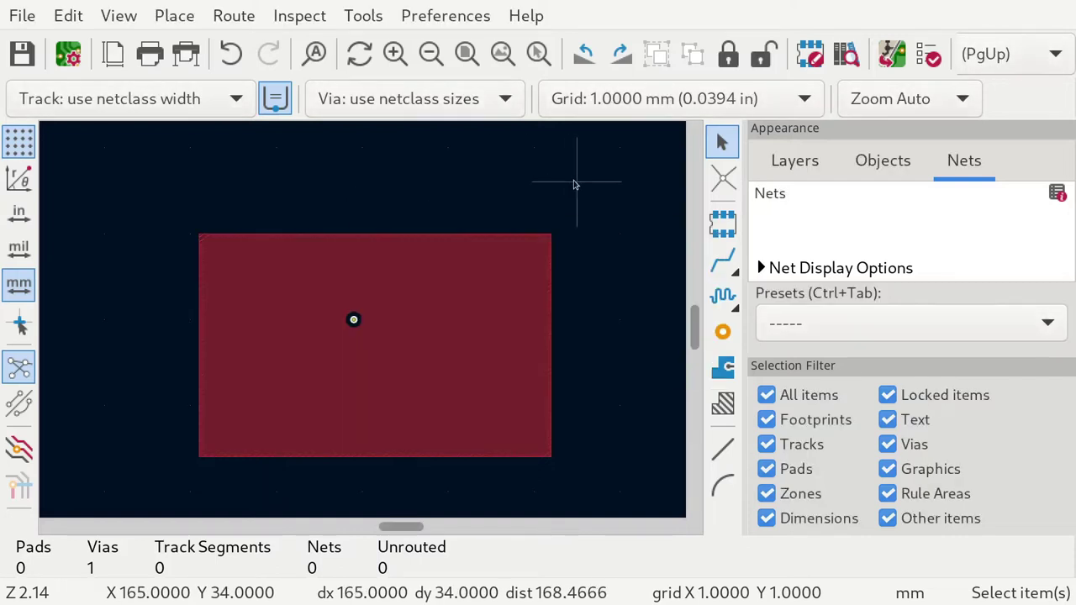
click(120, 18)
mouse_move(88, 16)
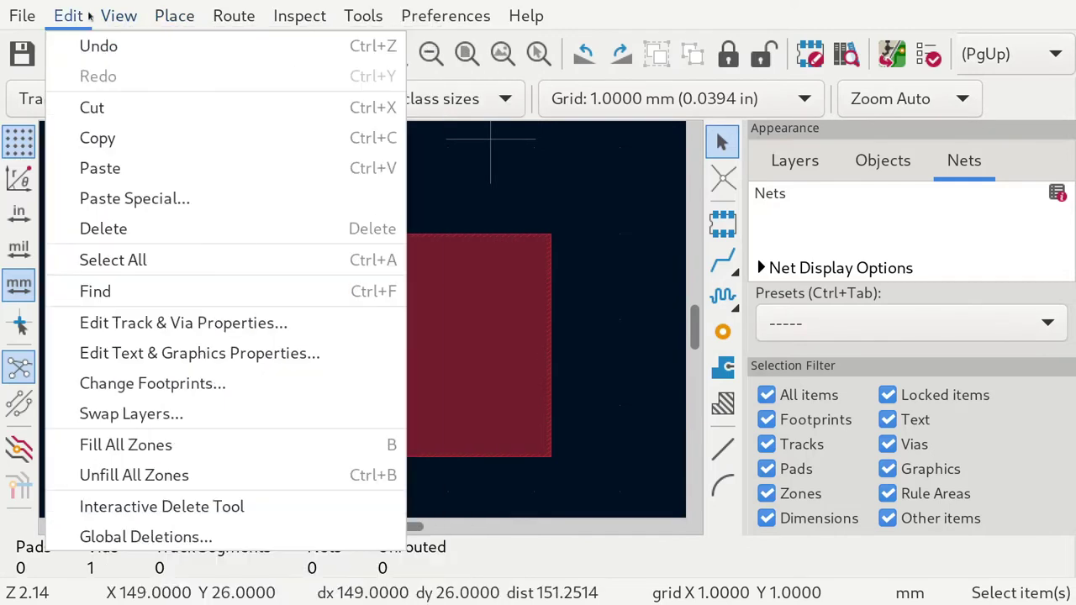
mouse_move(163, 17)
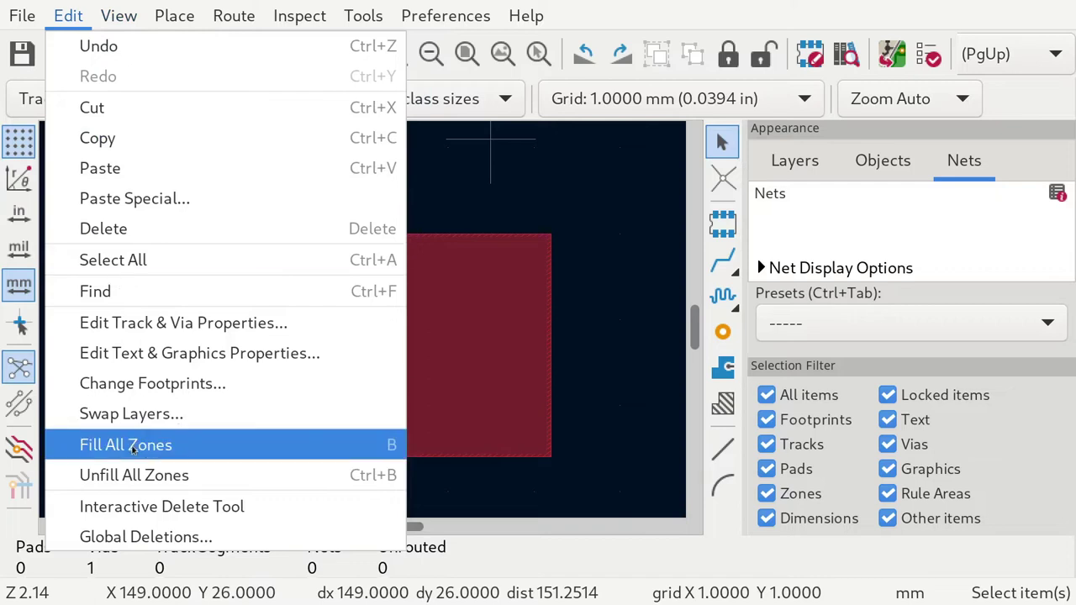
click(639, 251)
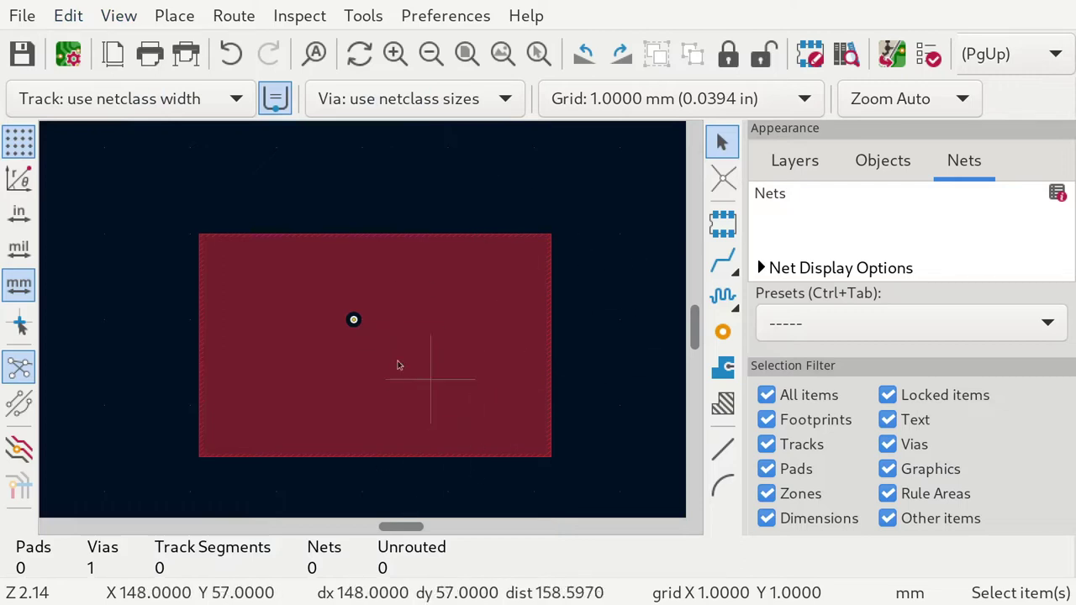
Examine the gap around the via and its net assignment in the via properties, leaving them unchanged.
scroll(363, 334, up, 5)
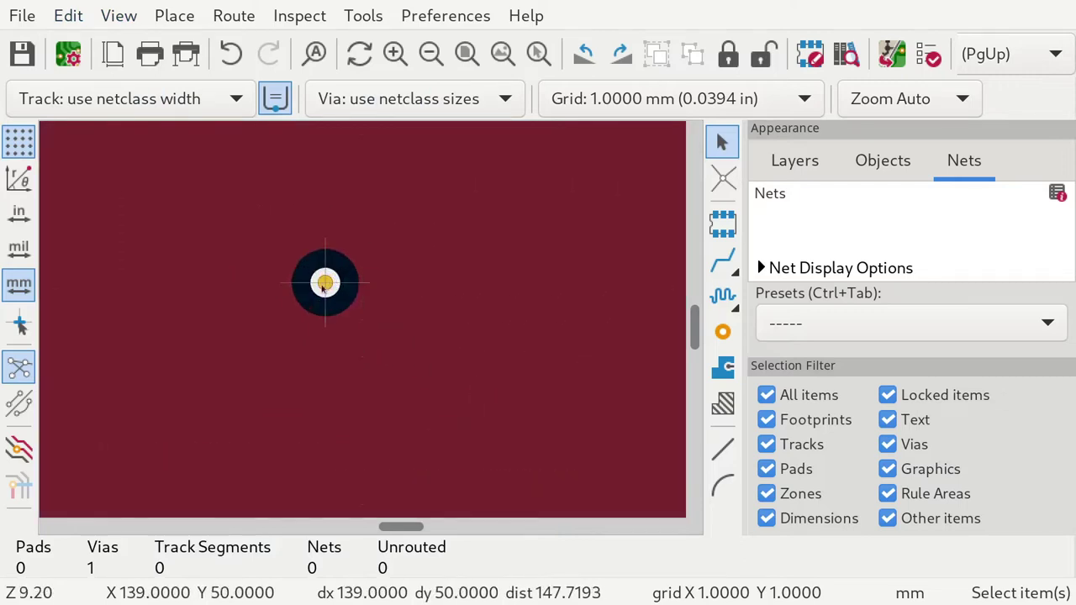
scroll(324, 318, up, 6)
scroll(362, 319, down, 3)
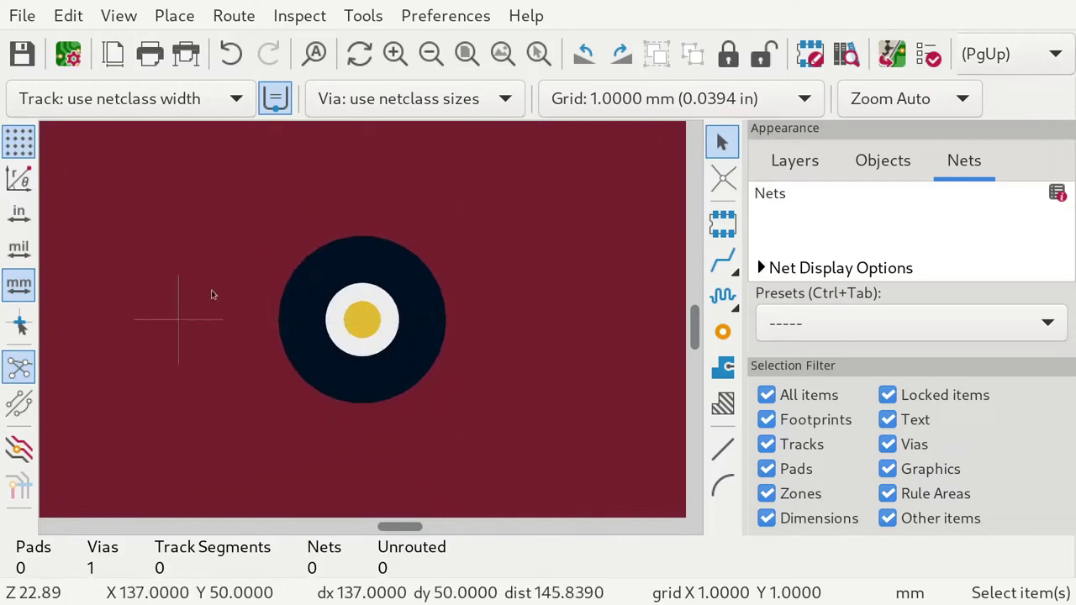
double_click(363, 320)
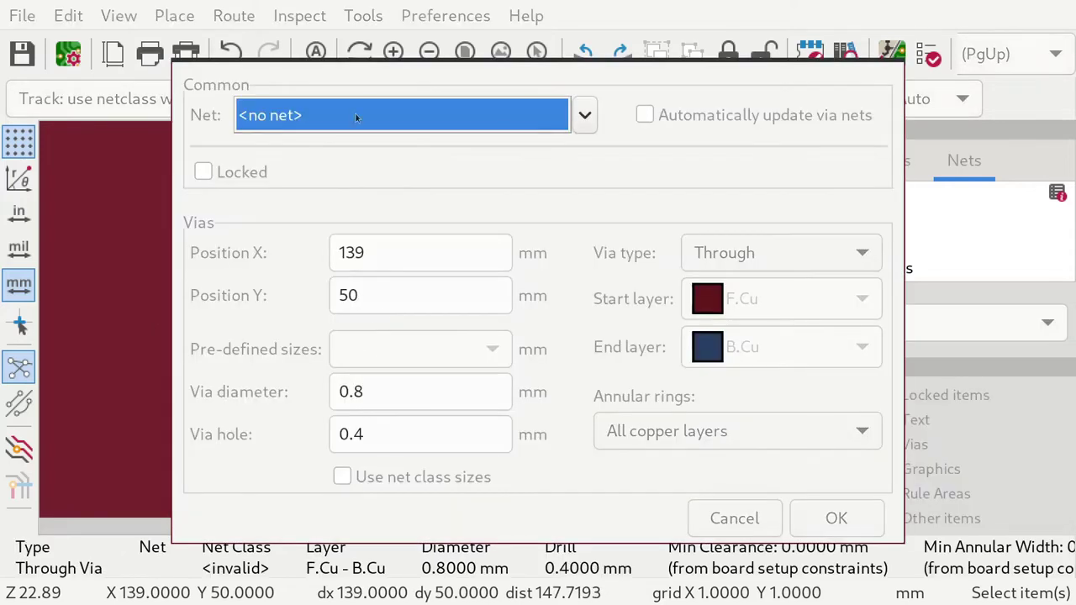
click(733, 518)
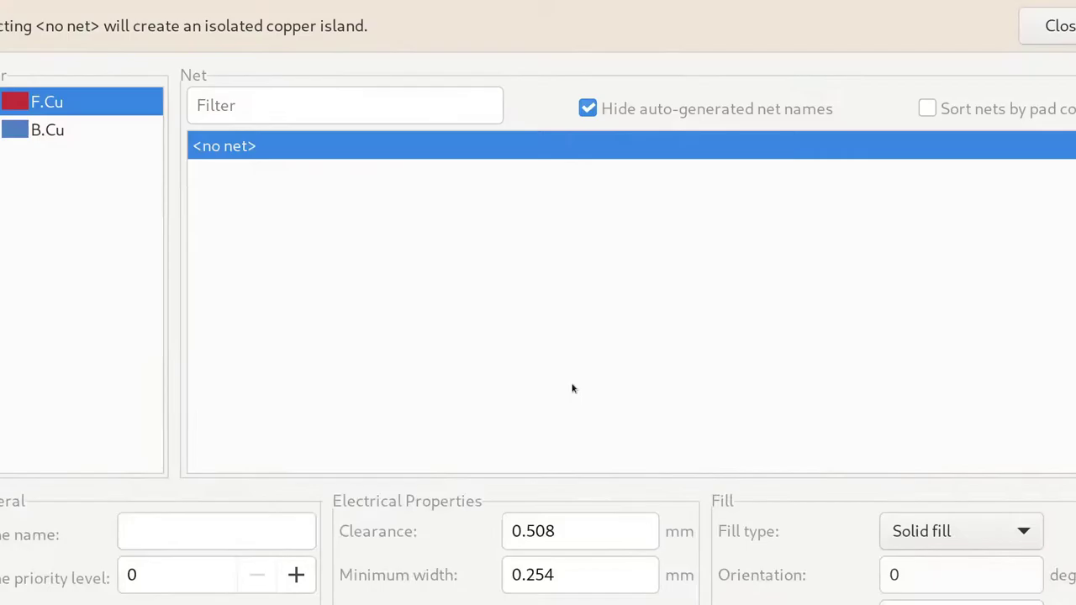
Examine the copper zone's net and electrical properties, leaving them unchanged, and deselect the zone.
click(484, 110)
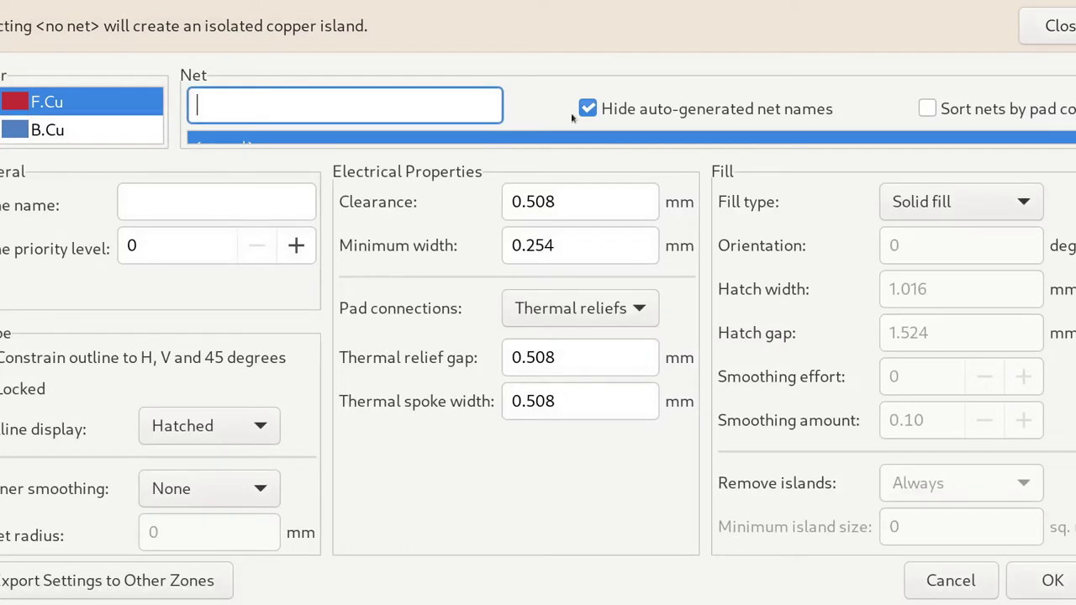
click(1056, 27)
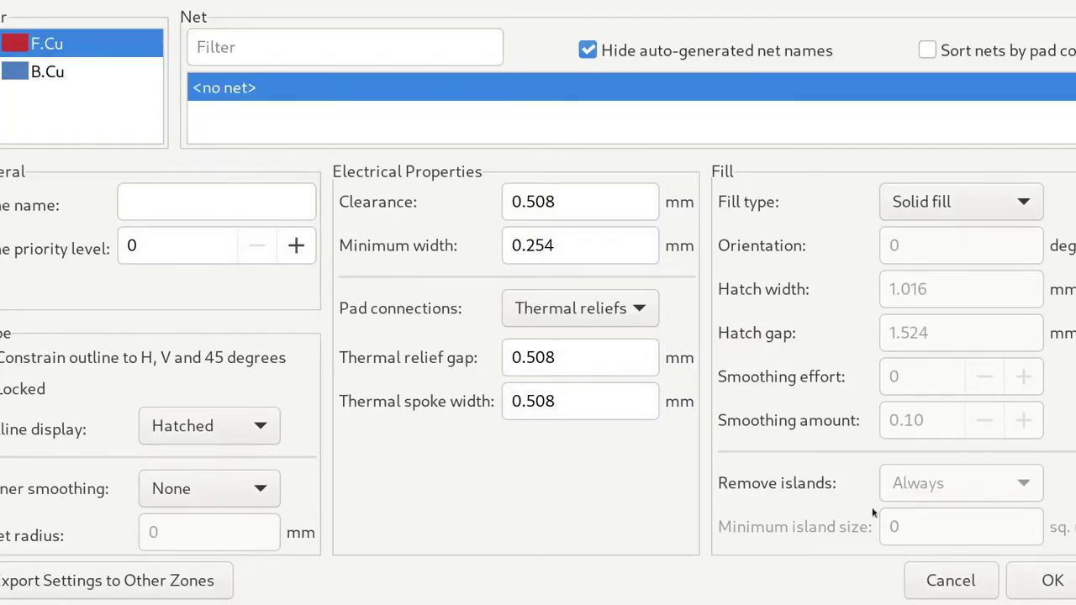
click(918, 592)
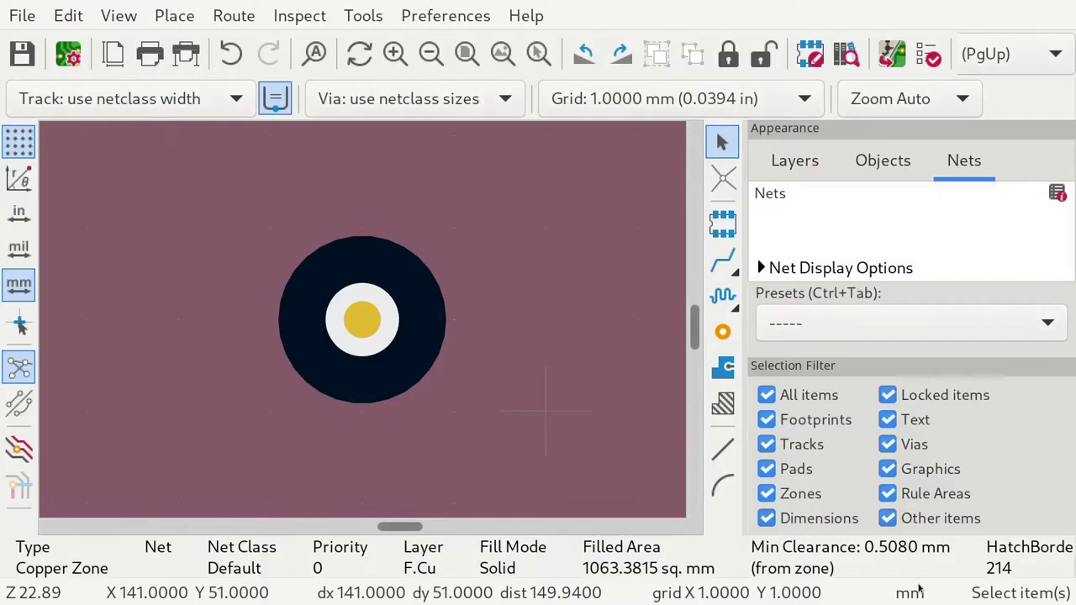
scroll(479, 316, down, 10)
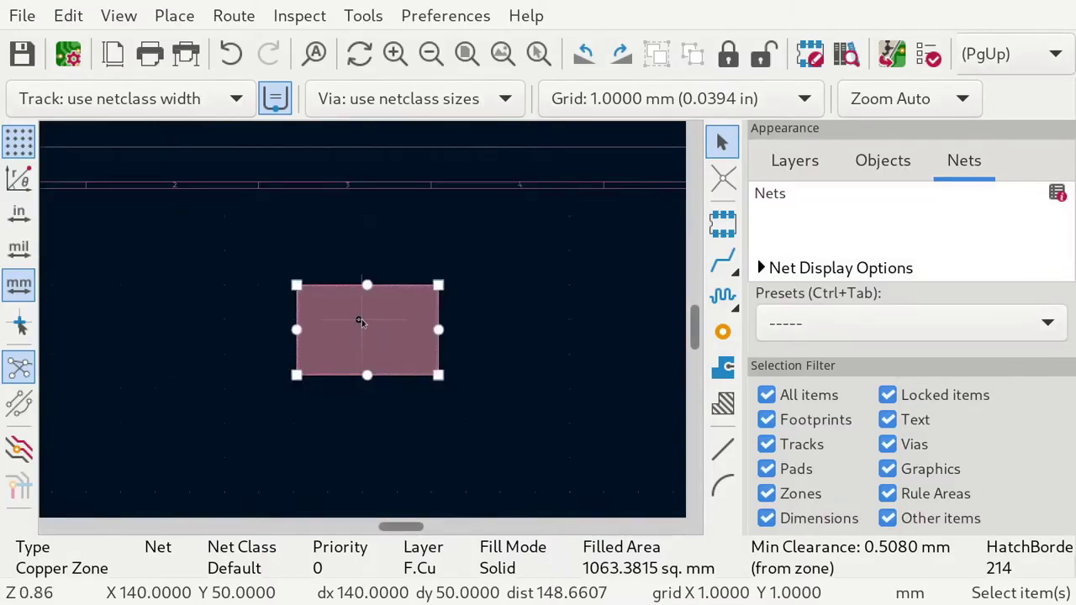
click(395, 271)
Route a 0.25 mm track from above the zone diagonally out through its right edge, and refill the zone.
scroll(398, 288, up, 3)
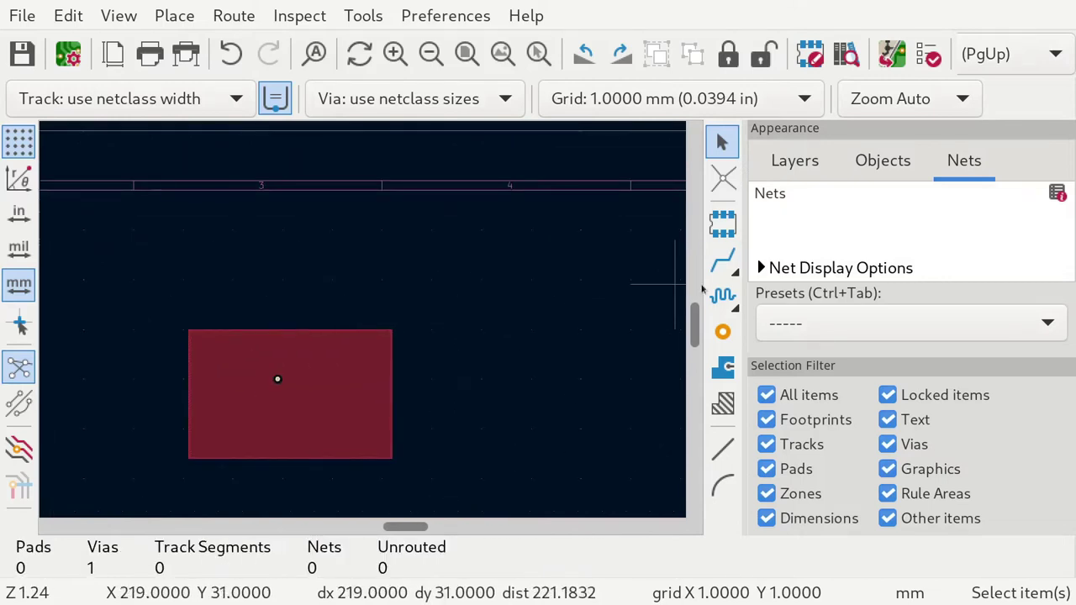
click(729, 264)
click(332, 300)
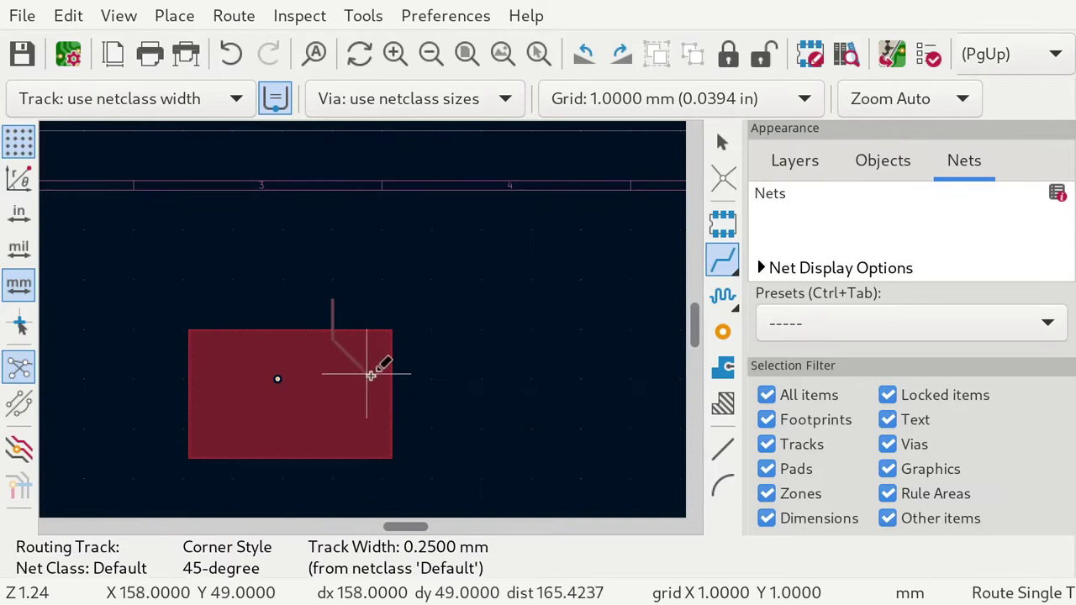
double_click(431, 434)
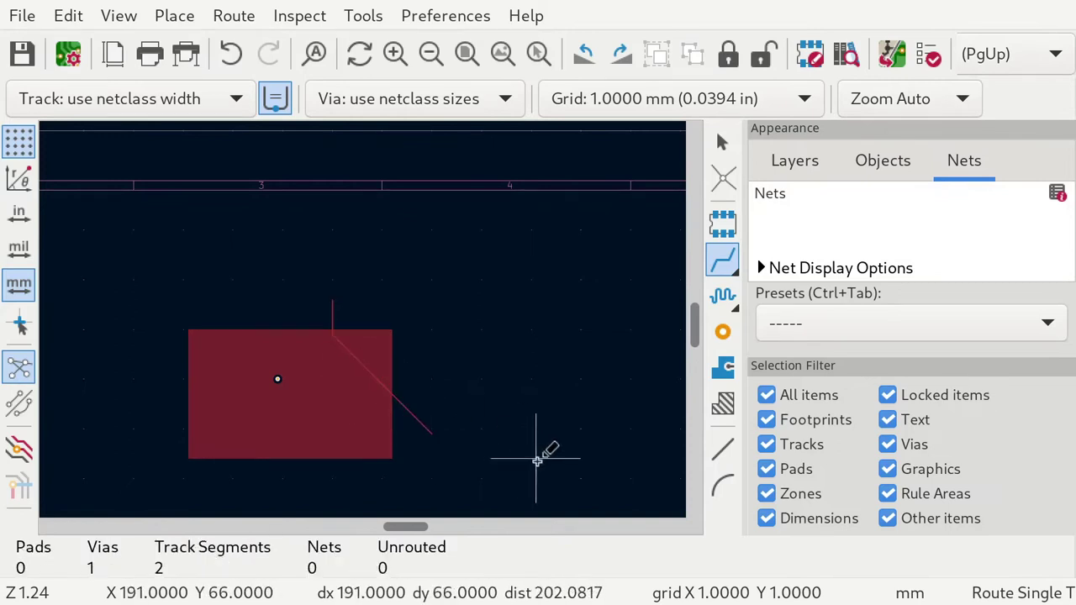
key(Escape)
scroll(337, 427, up, 1)
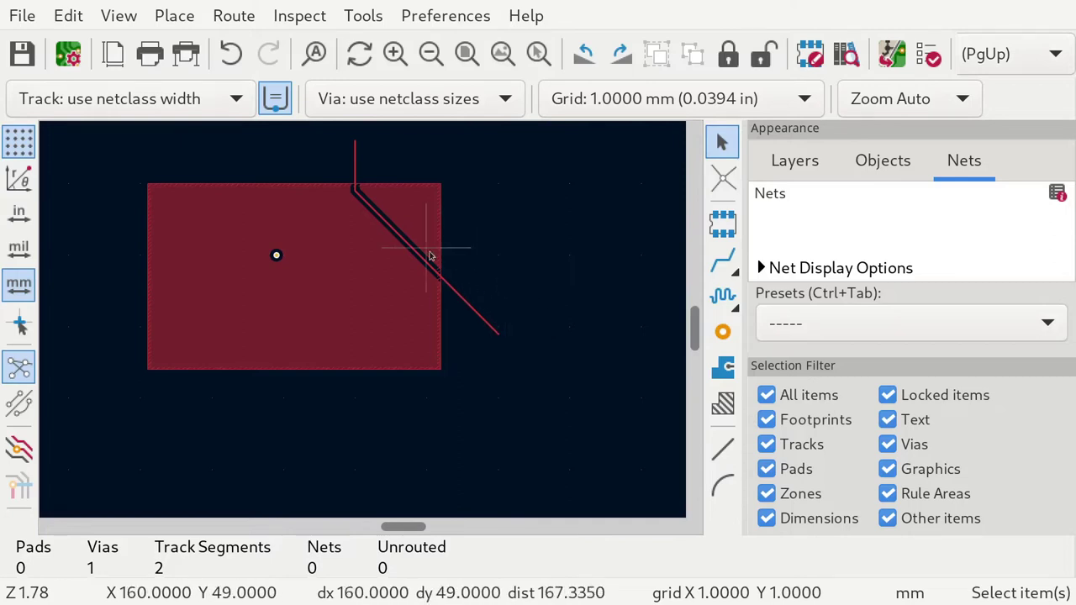
scroll(429, 254, up, 5)
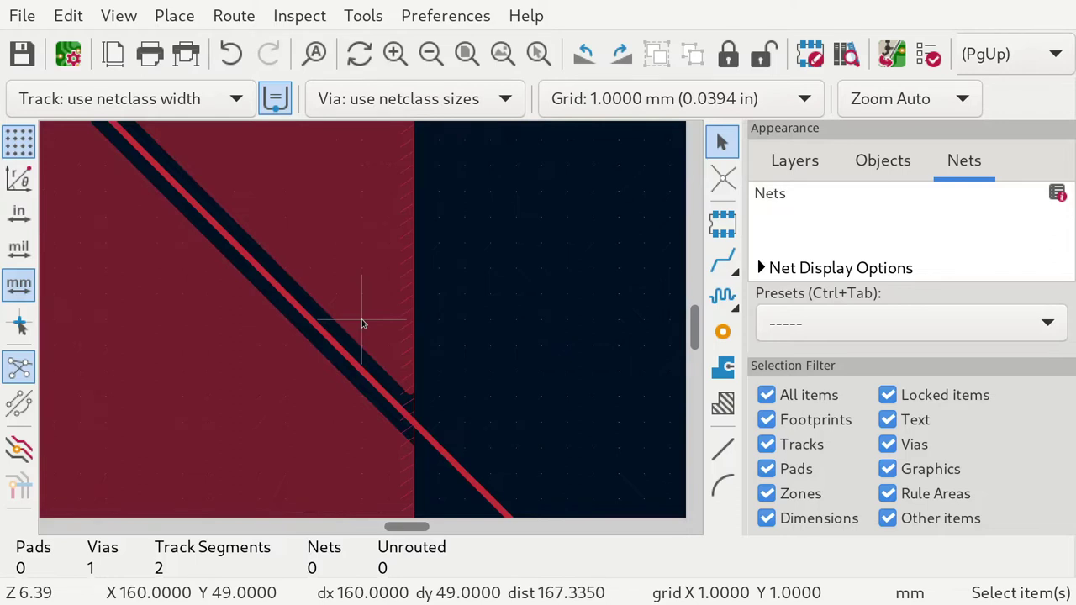
scroll(363, 322, down, 4)
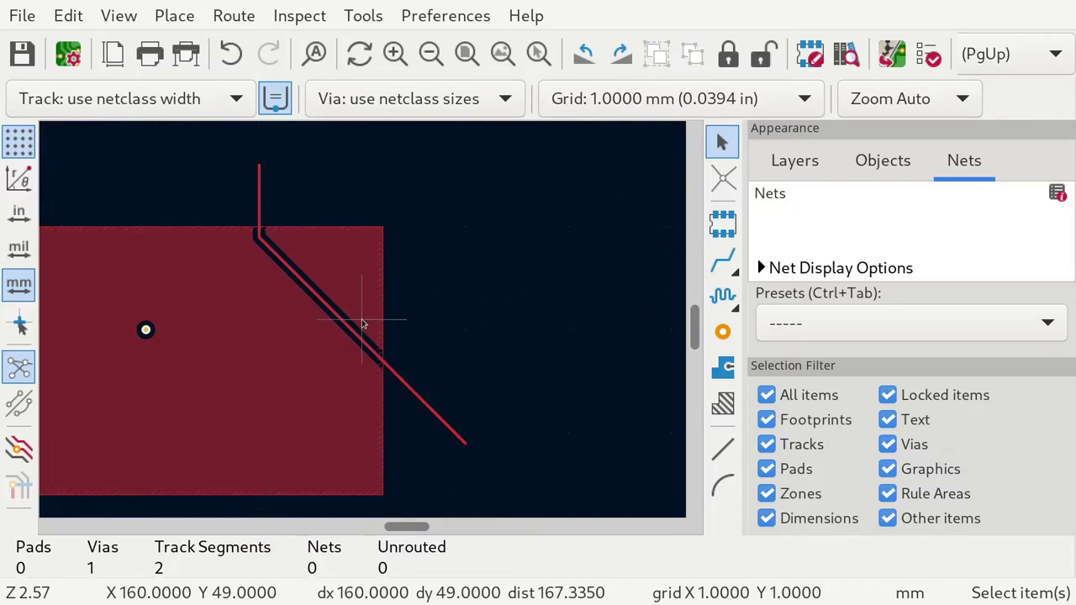
Route a second 0.25 mm track looping in and out of the zone's right edge across the first track, and refill the zone.
click(721, 263)
click(407, 452)
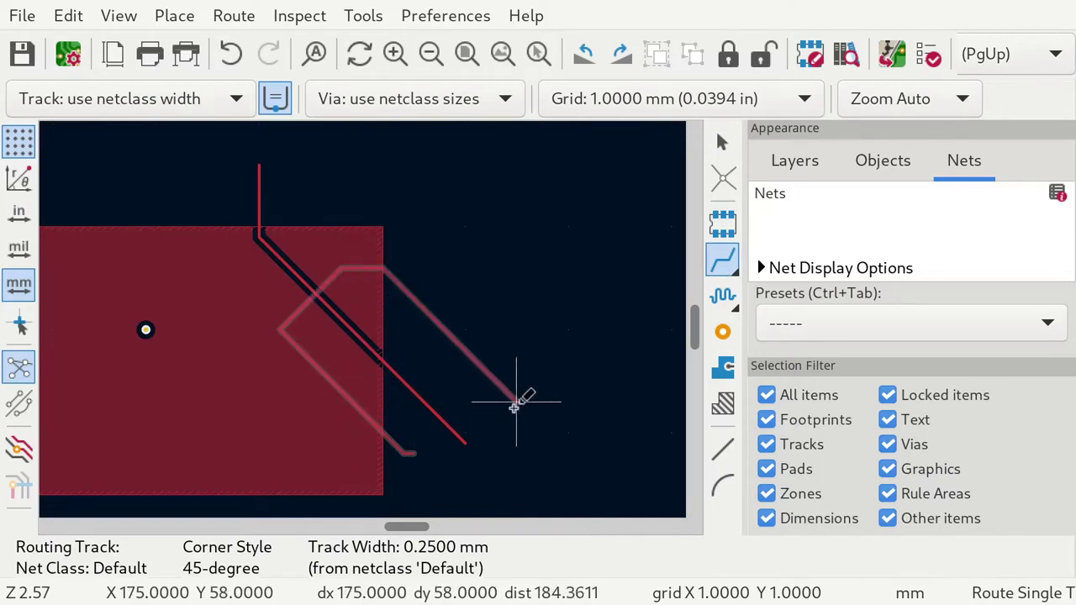
double_click(330, 338)
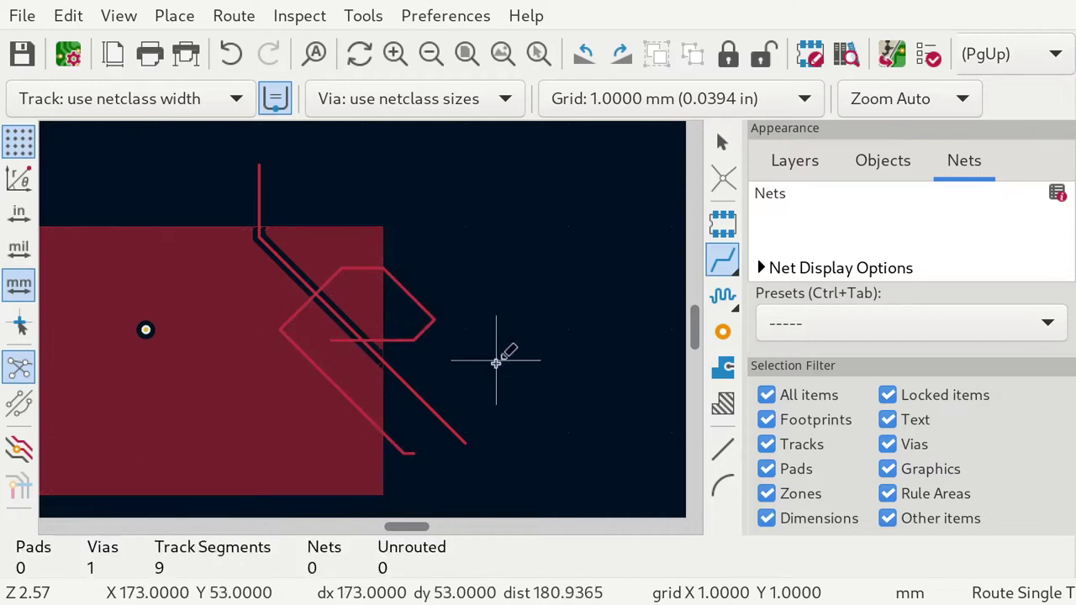
scroll(363, 313, up, 4)
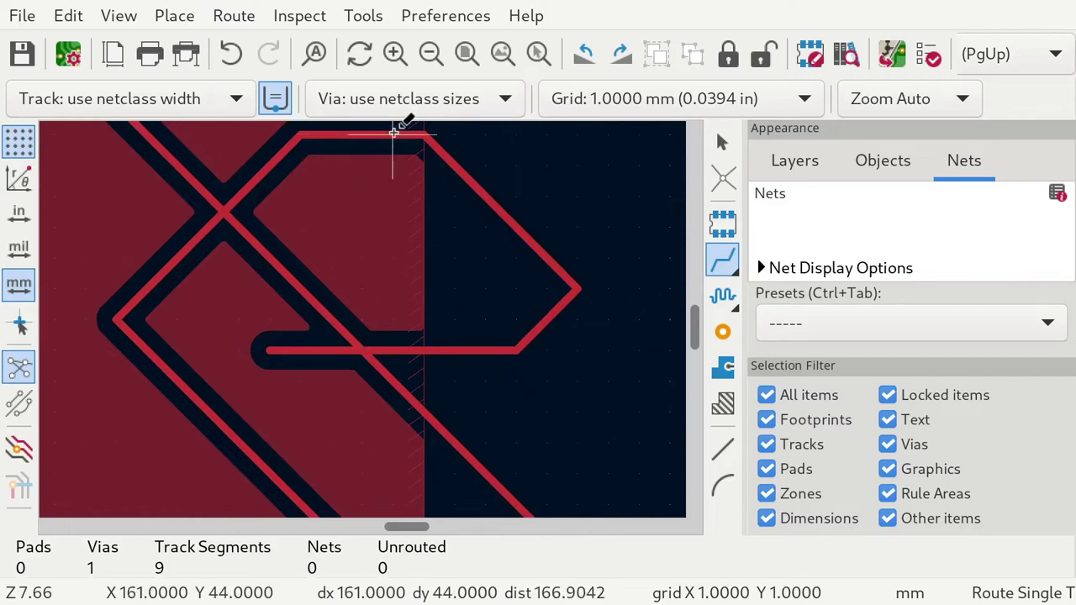
Route a third 0.25 mm track from above the zone down across the other tracks to its right edge, and refill the zone.
scroll(372, 169, down, 3)
scroll(363, 318, down, 1)
click(363, 239)
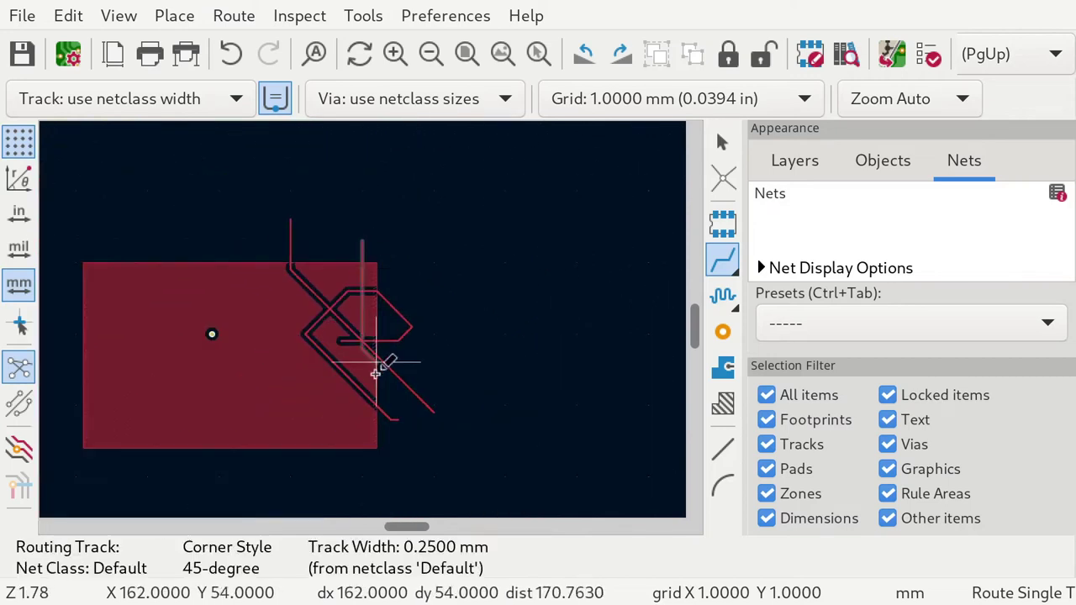
double_click(375, 397)
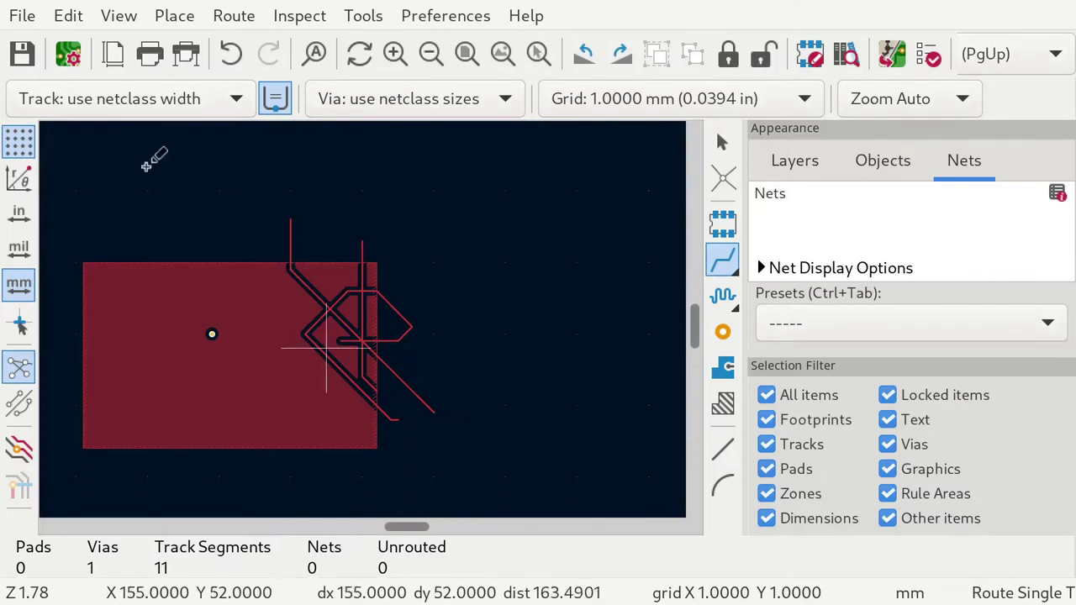
click(711, 144)
scroll(361, 319, up, 5)
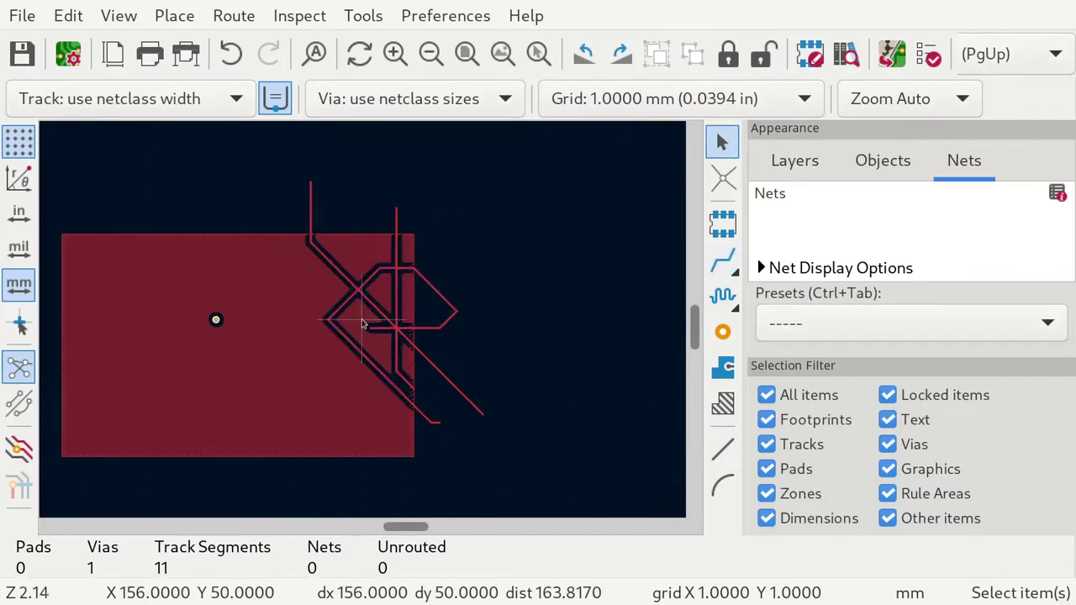
scroll(362, 318, down, 3)
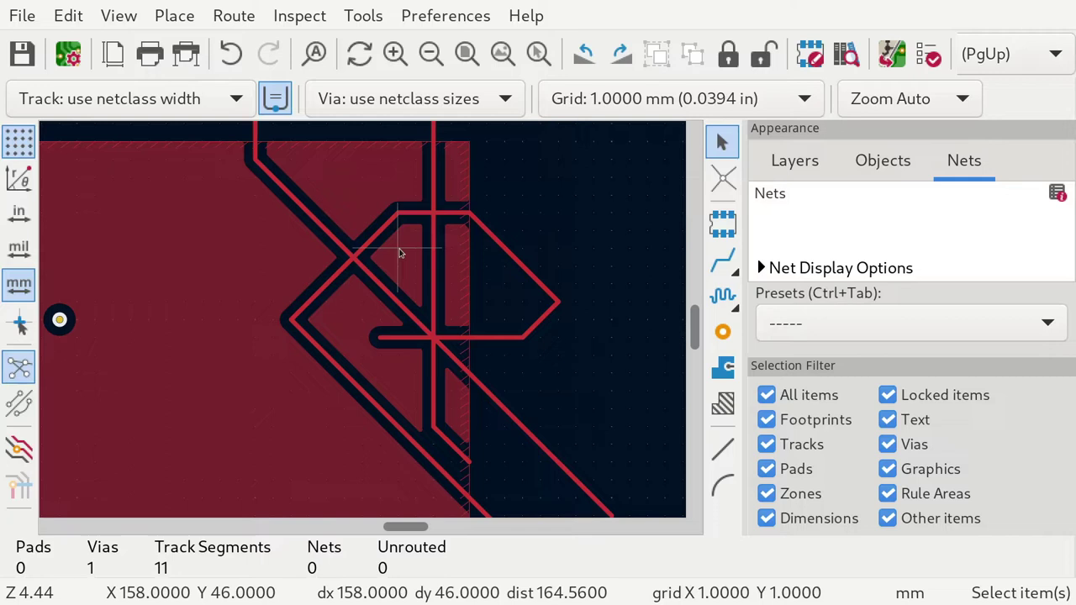
scroll(400, 254, down, 4)
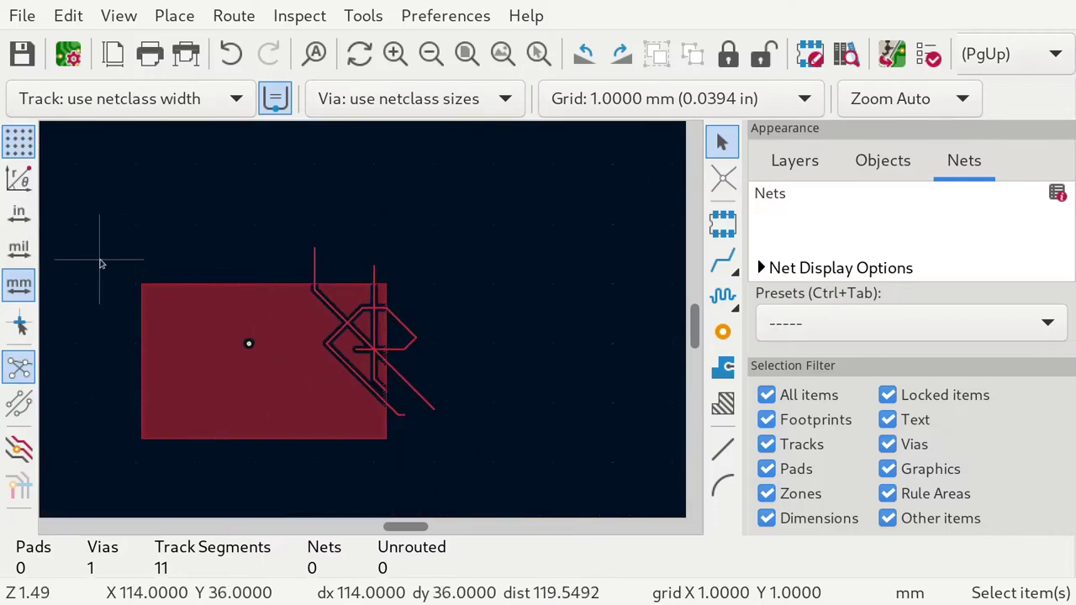
Examine the board setup's layer, physical stackup, board finish, solder mask/paste and text and graphics defaults.
click(13, 19)
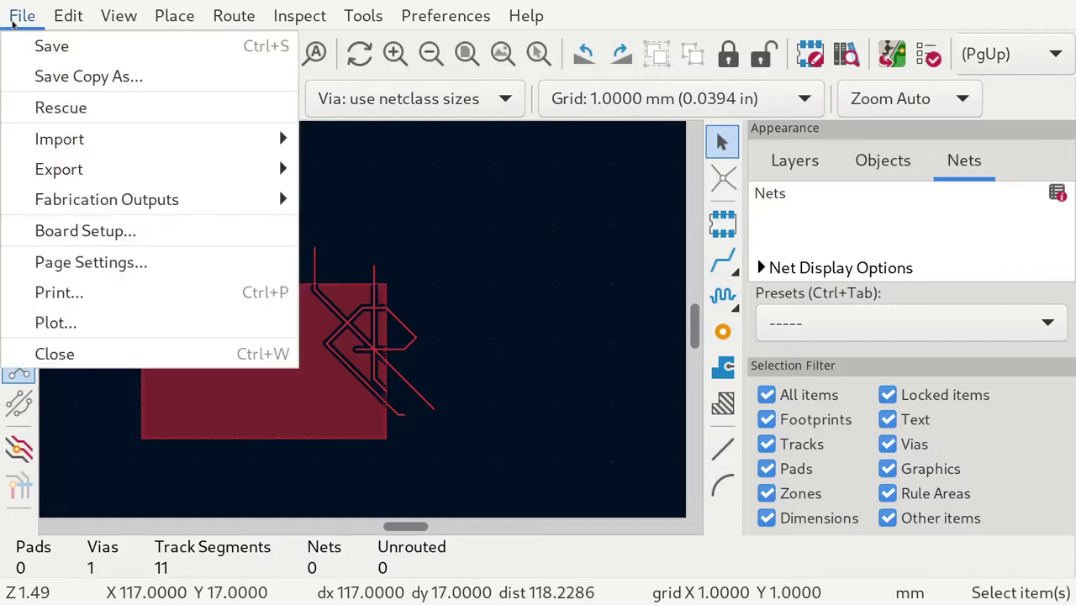
click(101, 233)
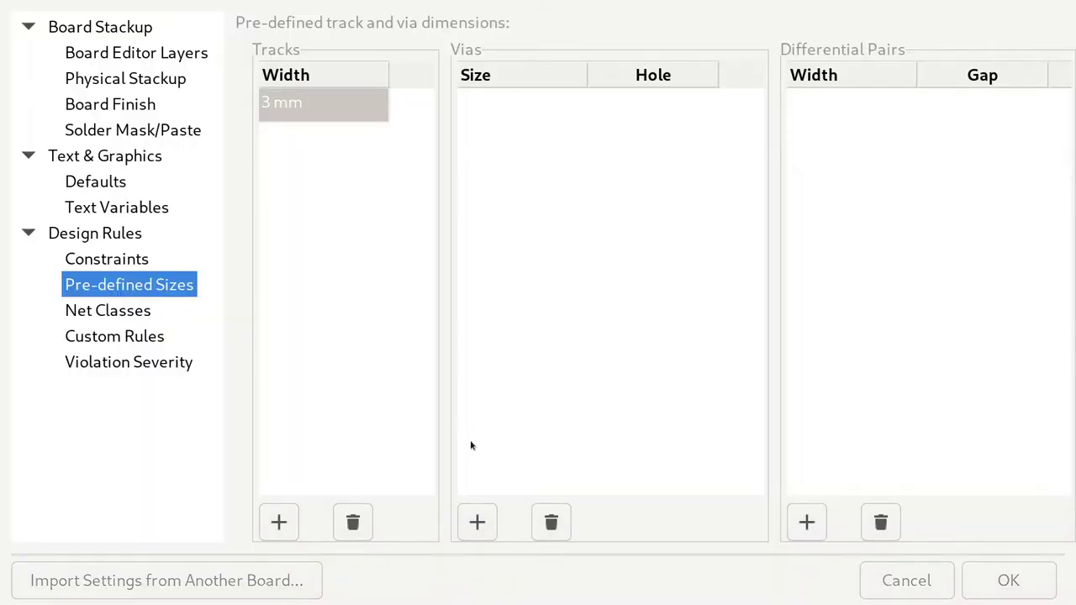
click(124, 52)
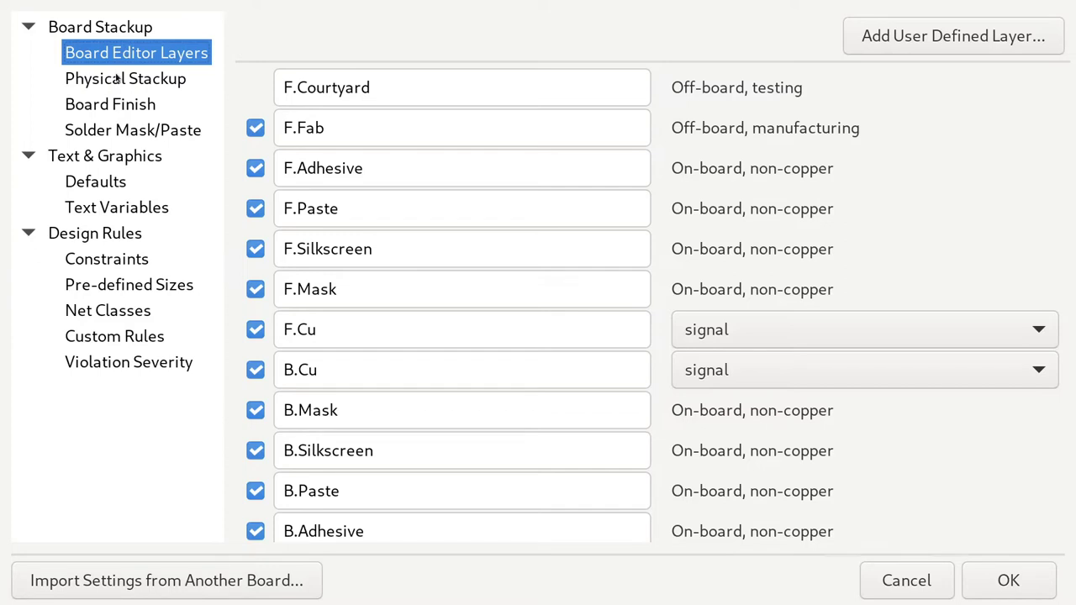
click(117, 78)
scroll(328, 206, down, 4)
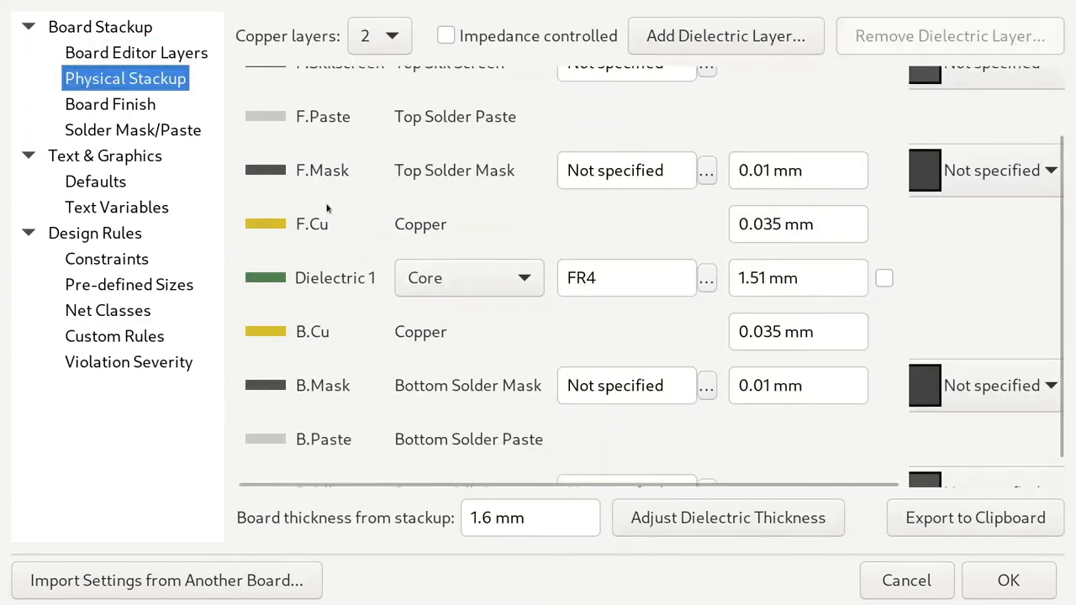
click(143, 105)
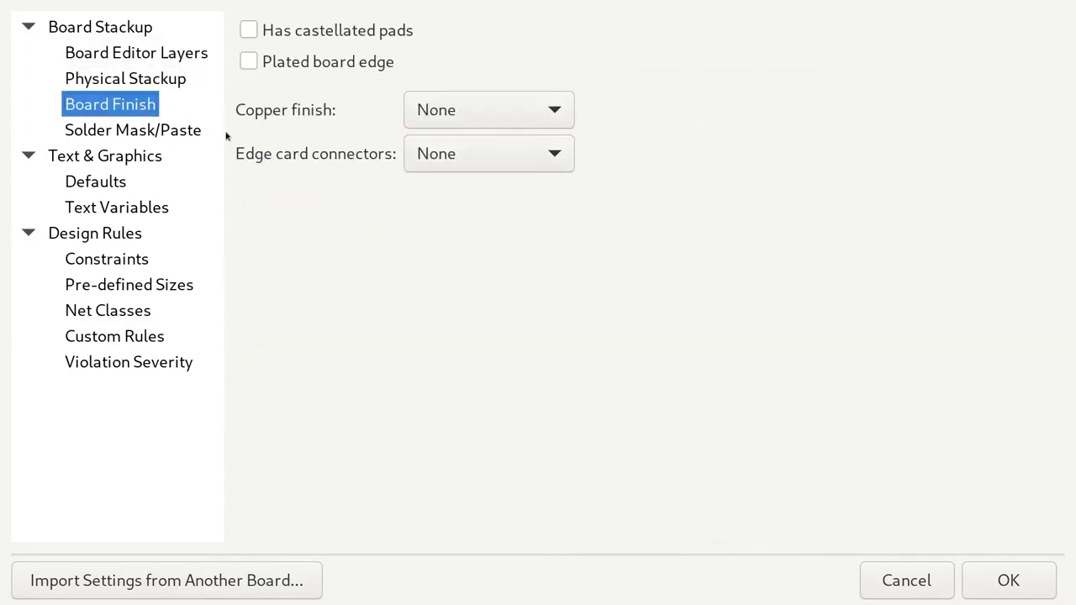
click(126, 133)
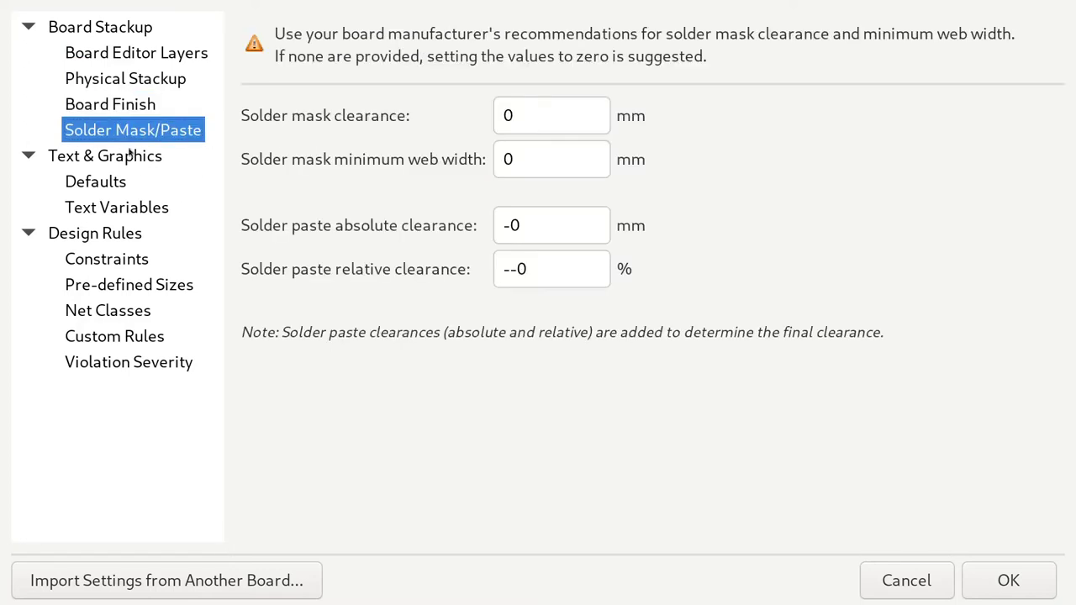
click(116, 189)
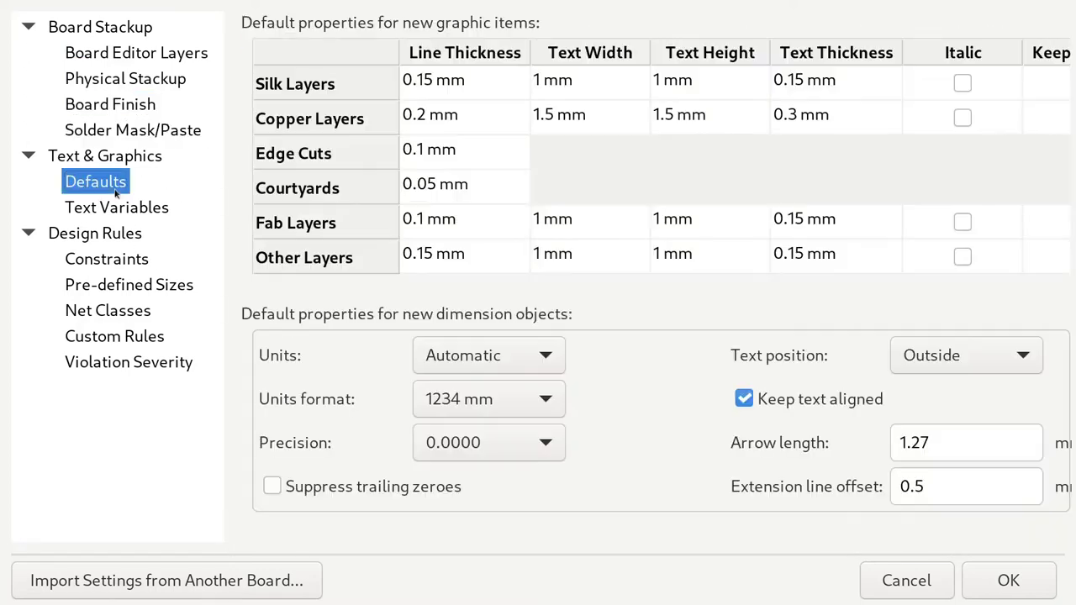
Examine the design rule constraints and the pre-defined track, via and differential pair sizes.
click(116, 259)
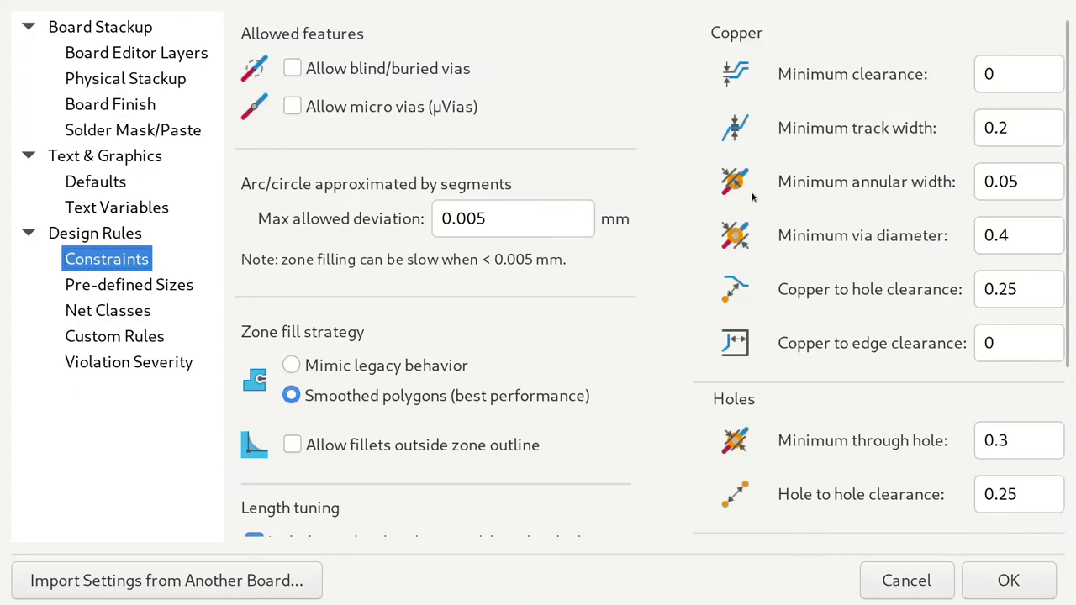
scroll(770, 307, down, 5)
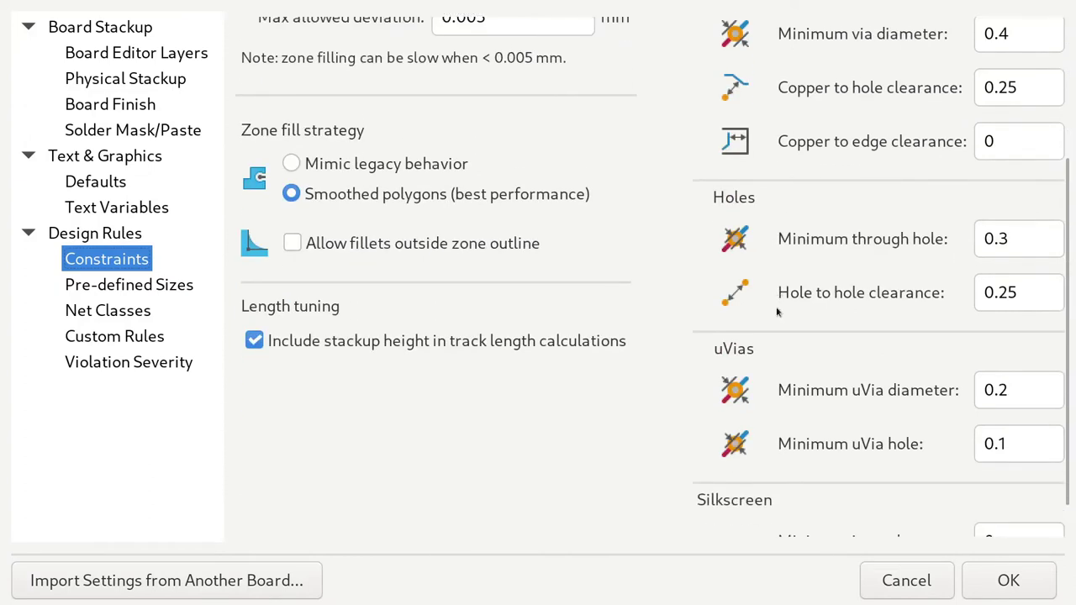
scroll(720, 119, up, 5)
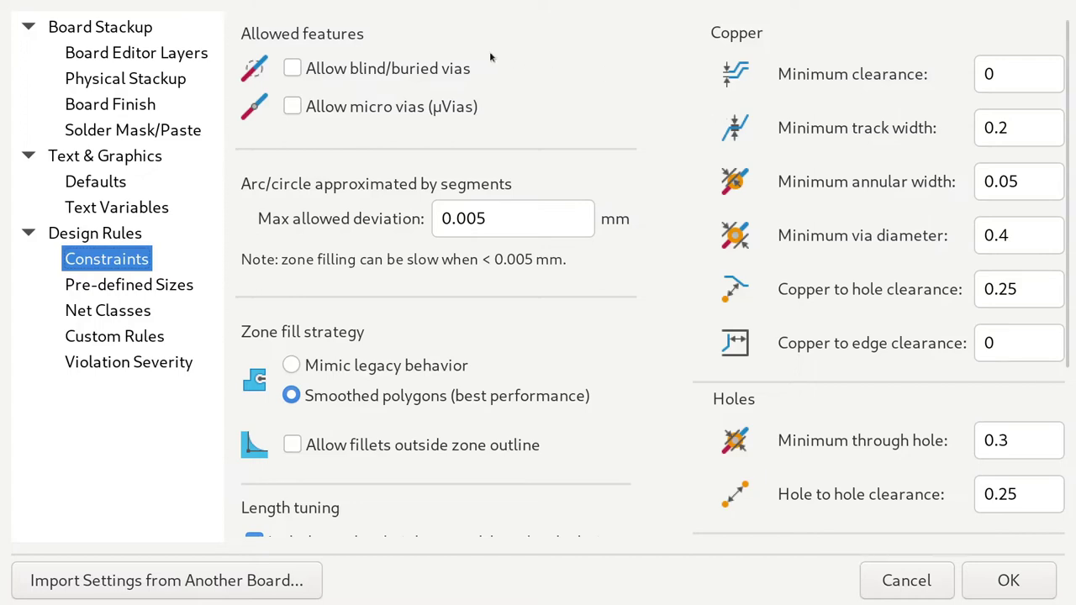
click(175, 286)
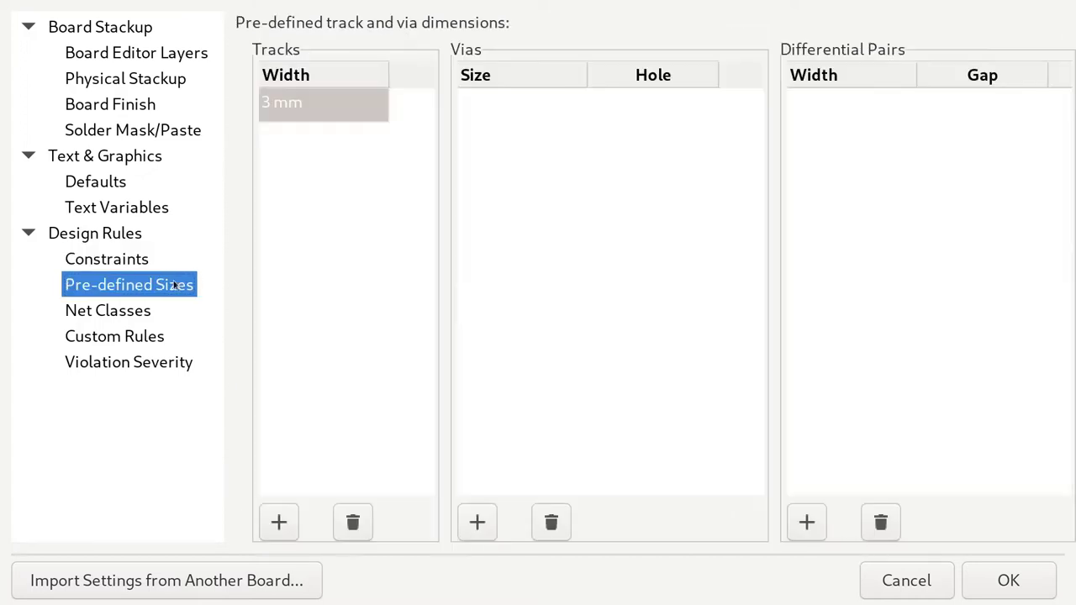
click(266, 241)
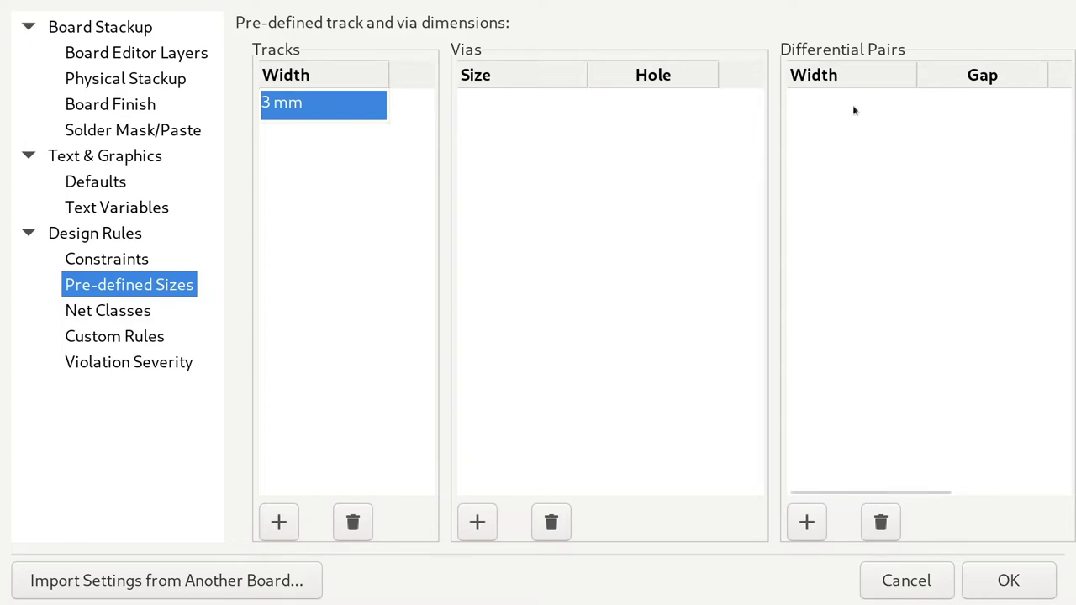
Examine the net classes, custom rules and violation severity settings, and leave the board setup without changes.
click(126, 312)
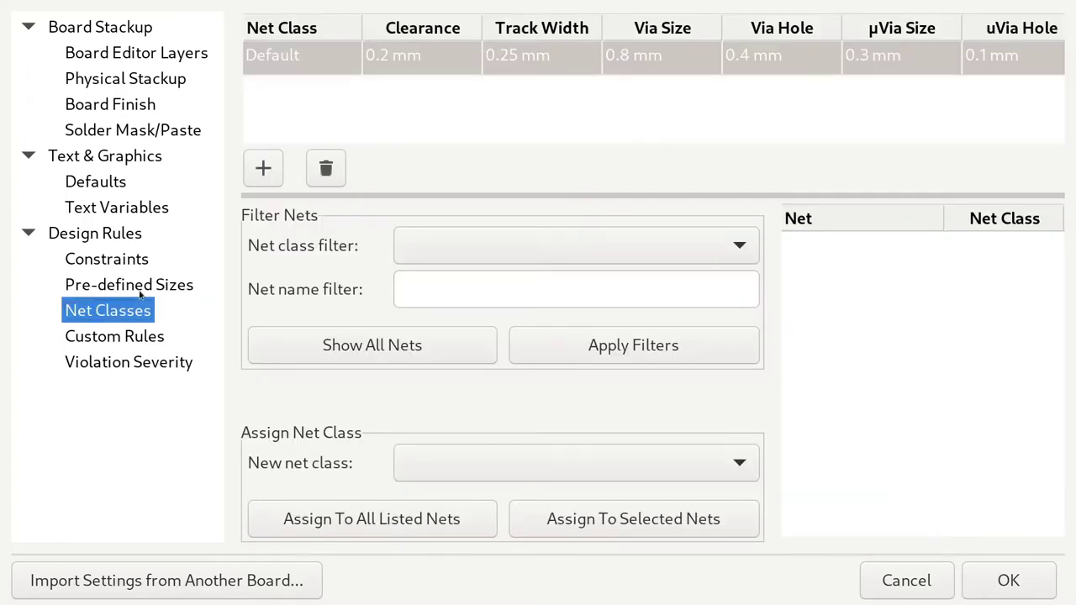
click(367, 107)
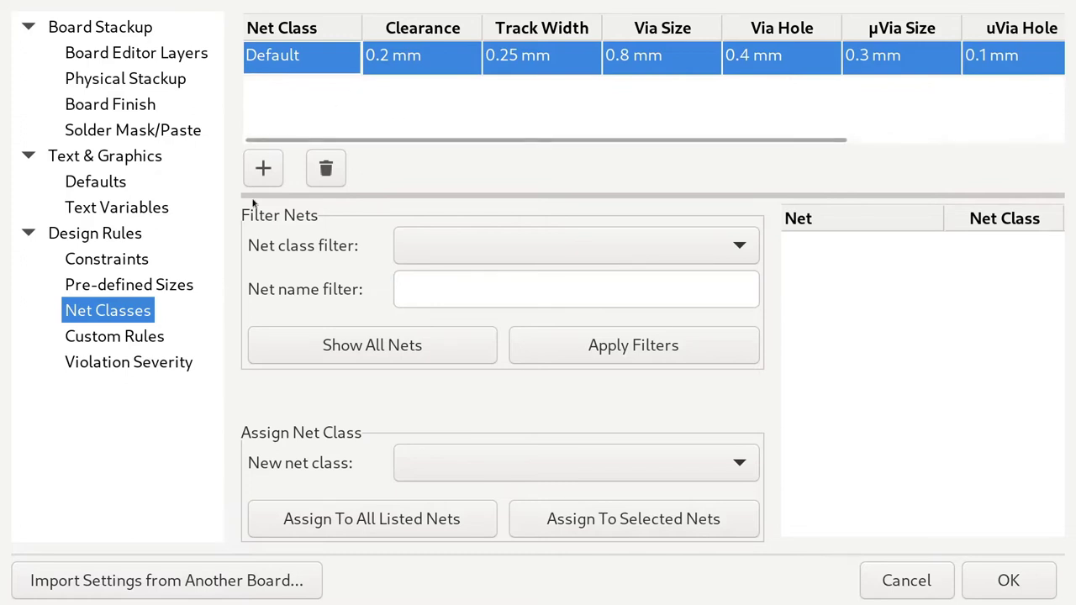
click(129, 336)
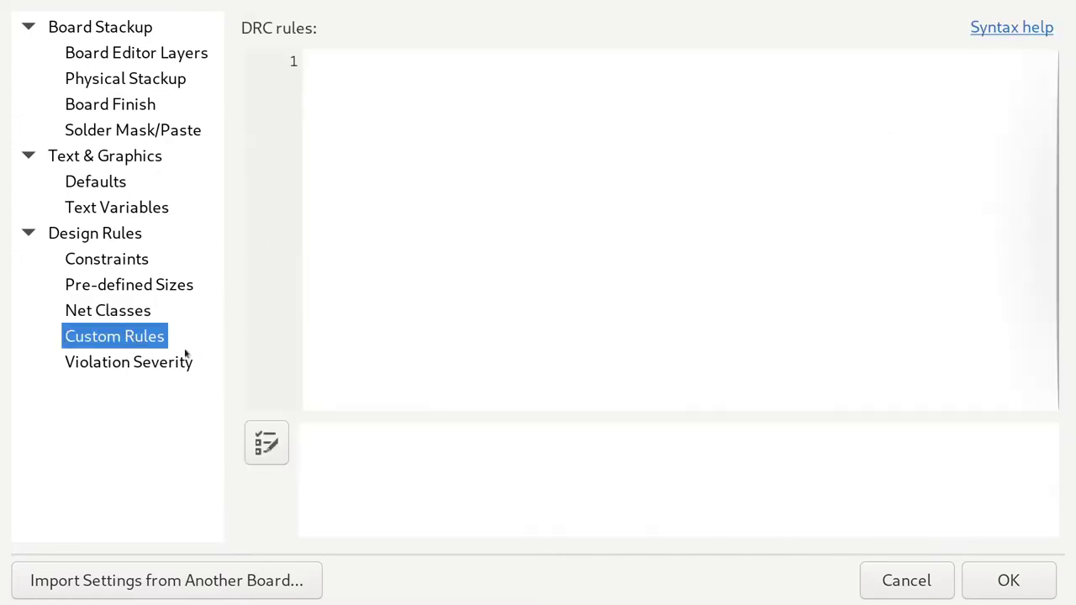
click(158, 360)
scroll(282, 148, down, 5)
scroll(283, 148, up, 5)
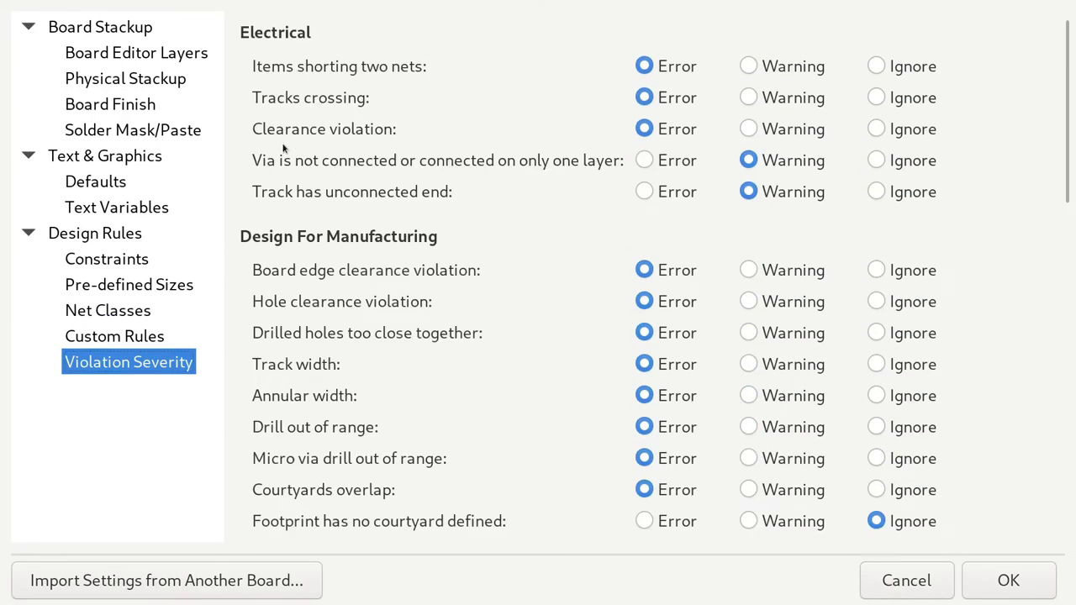
click(887, 580)
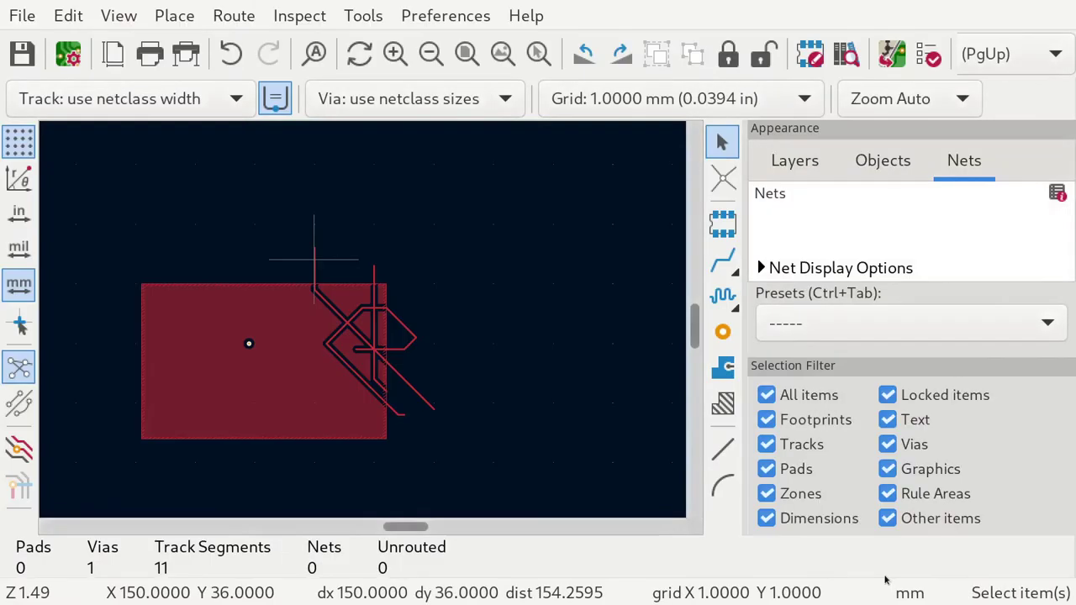
Close the test board in the PCB editor and return to the KiCad project manager.
click(22, 17)
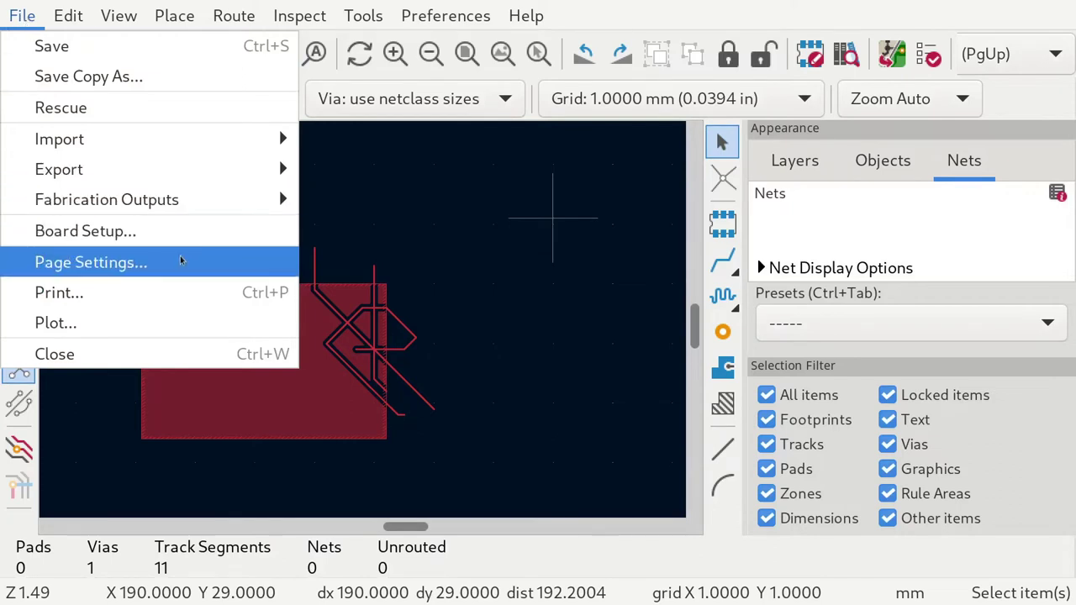
click(465, 195)
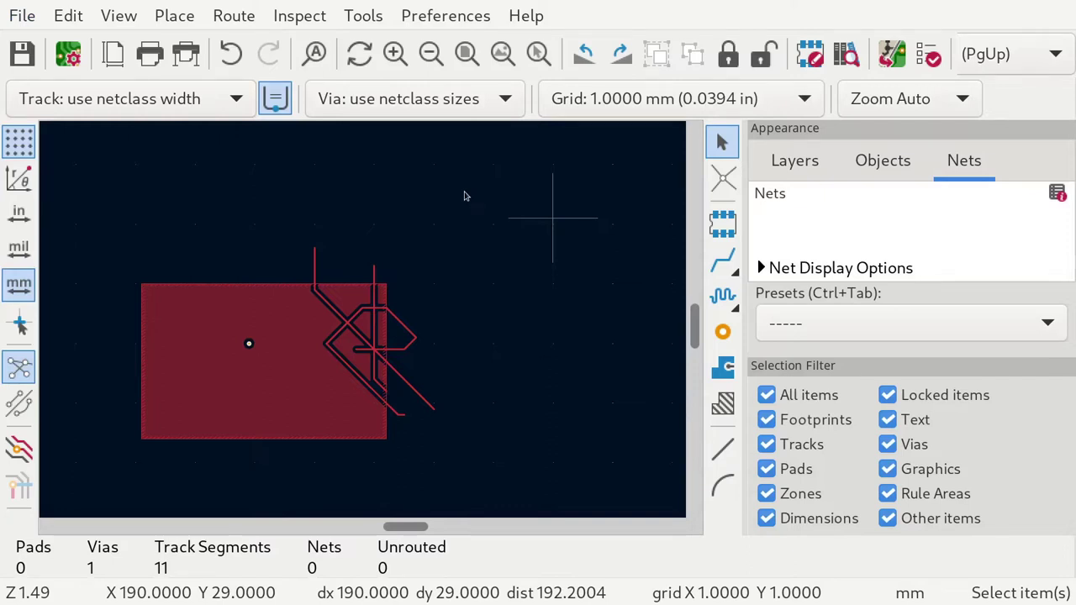
scroll(361, 322, down, 5)
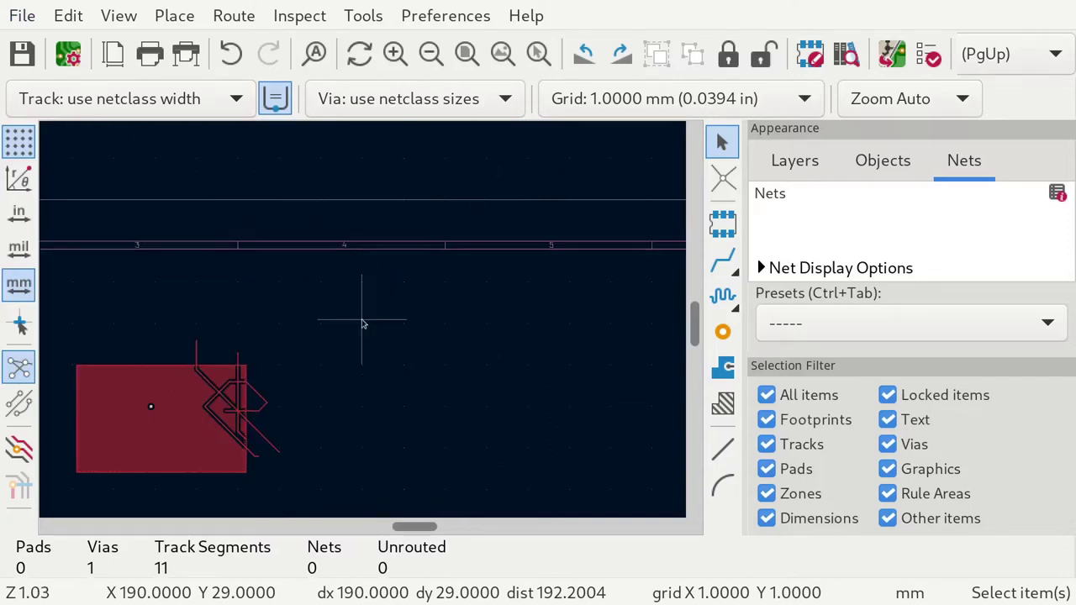
key(ctrl+q)
click(370, 349)
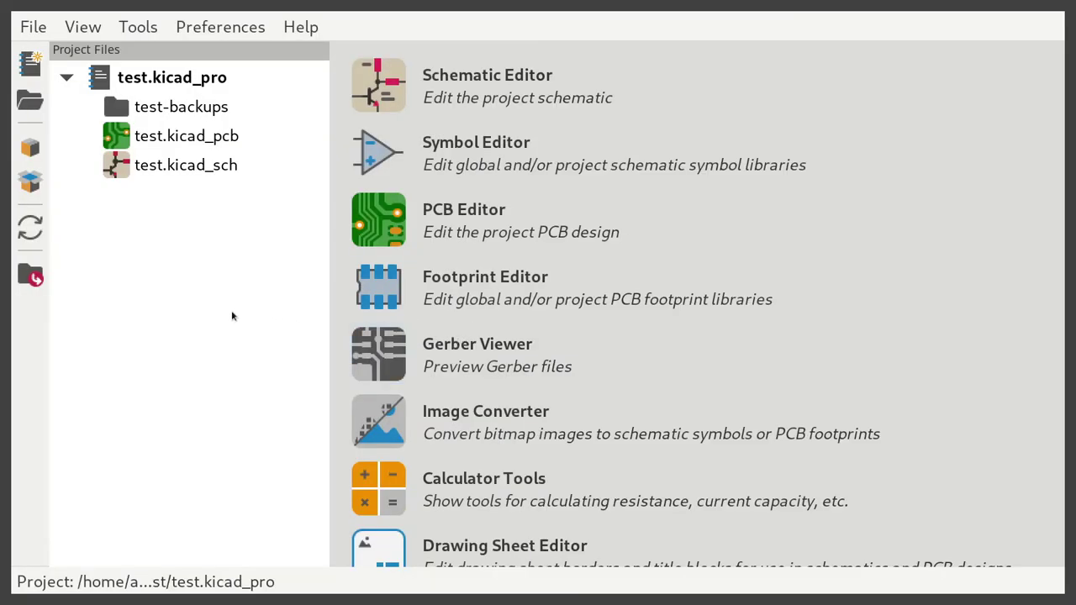
Open the project USB_Hub.kicad_pro from the pcb/demo-1/0-demo-empty folder.
click(18, 32)
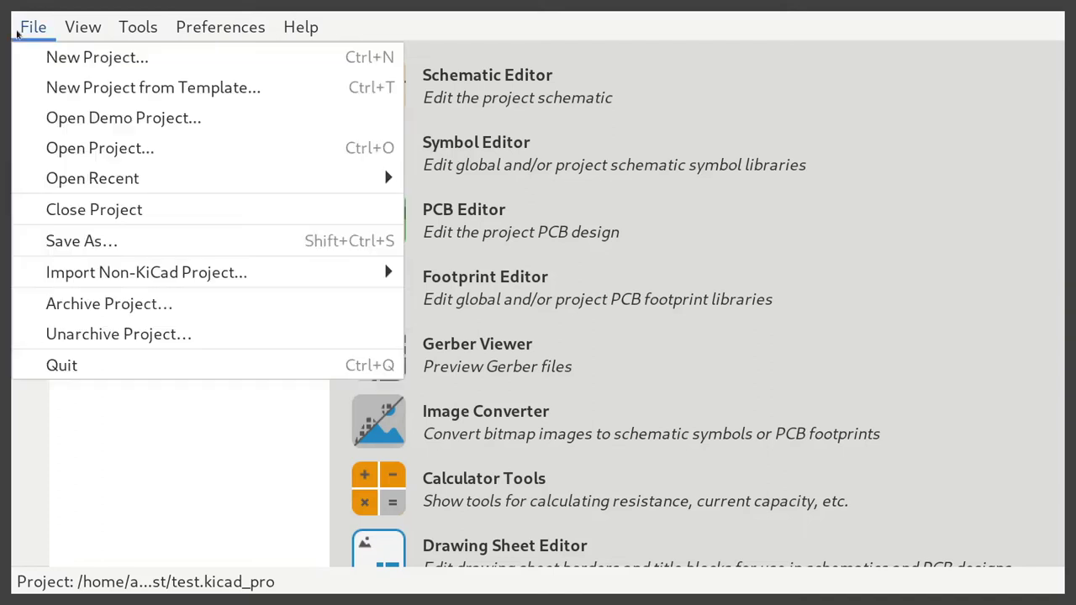
click(270, 148)
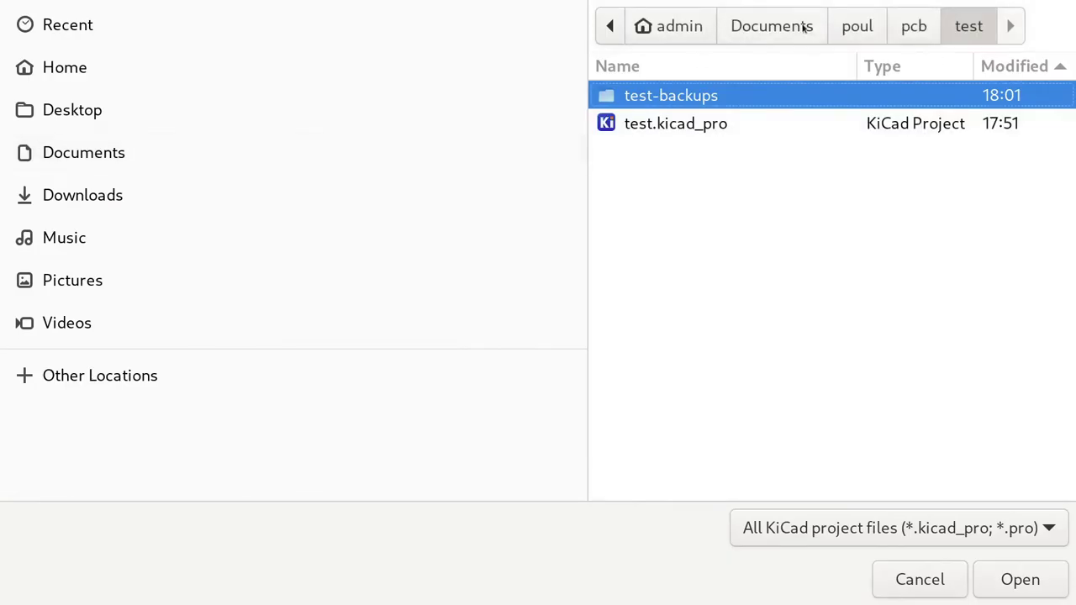
click(905, 26)
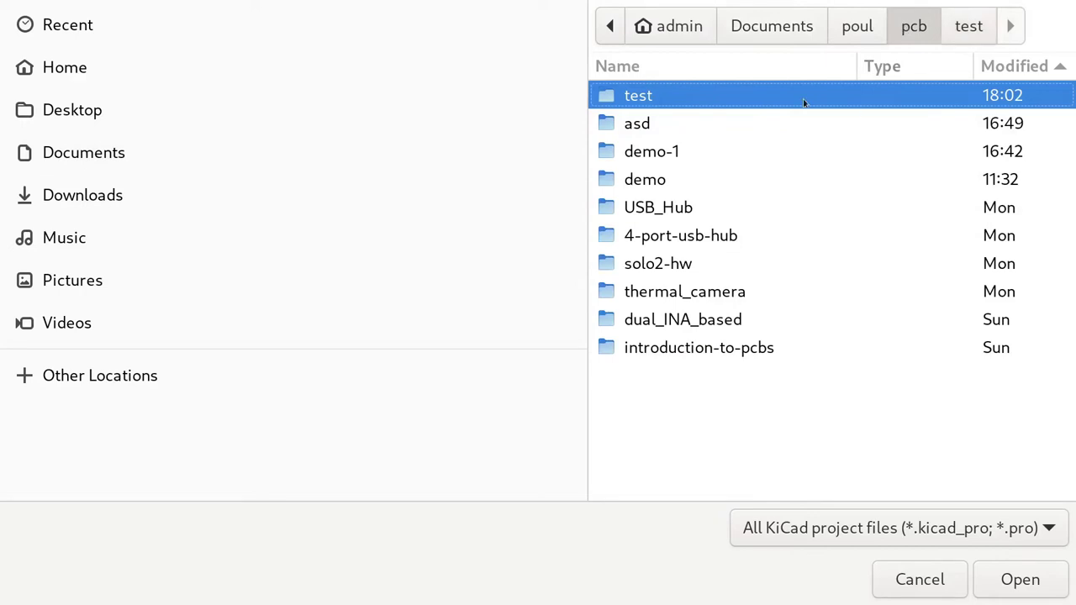
click(869, 18)
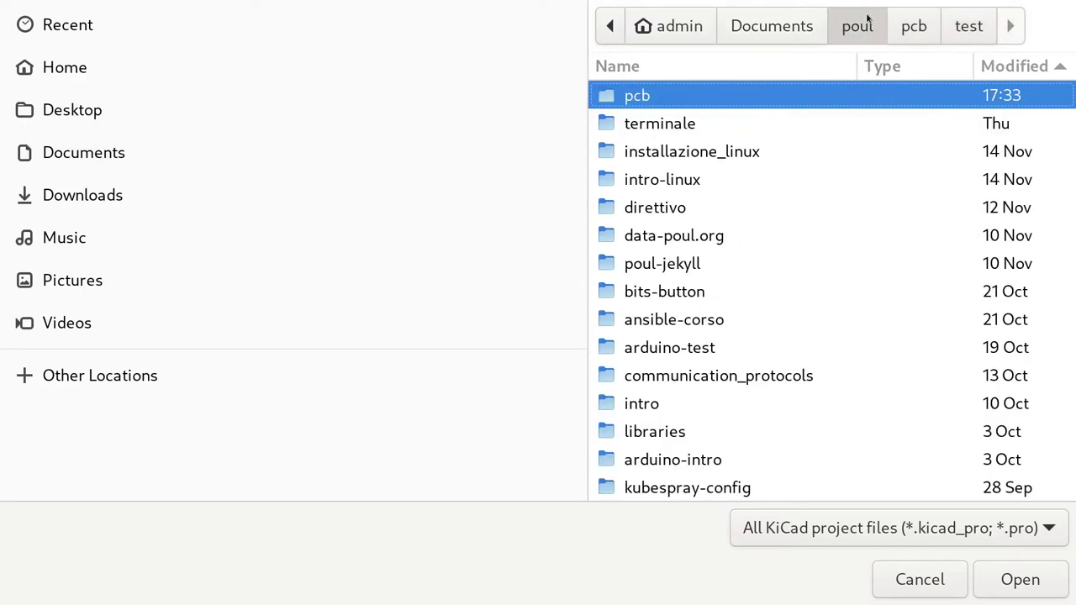
double_click(853, 93)
double_click(721, 151)
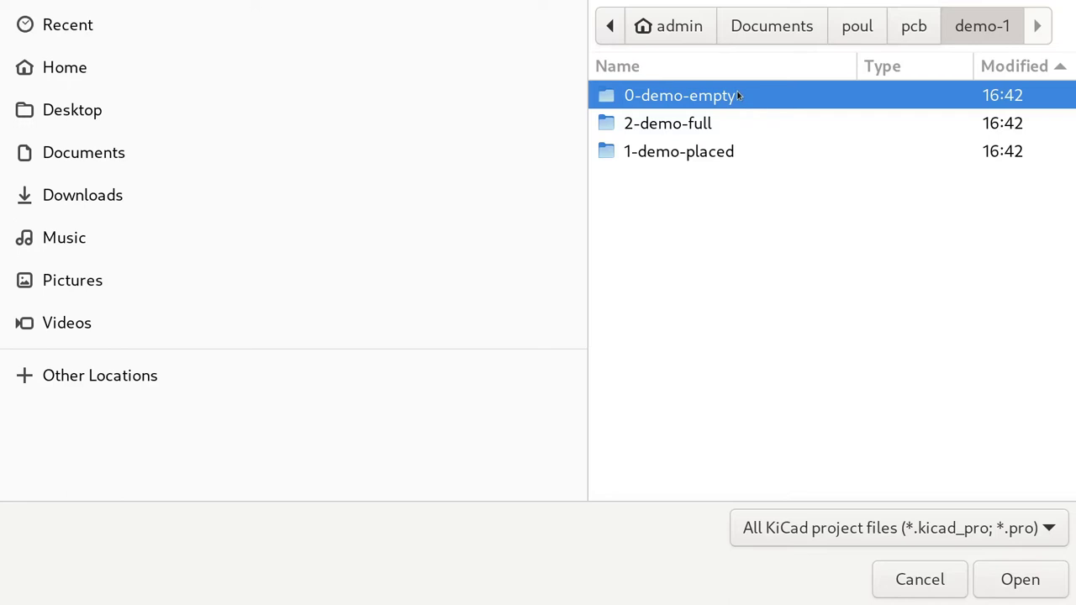
double_click(738, 95)
click(723, 131)
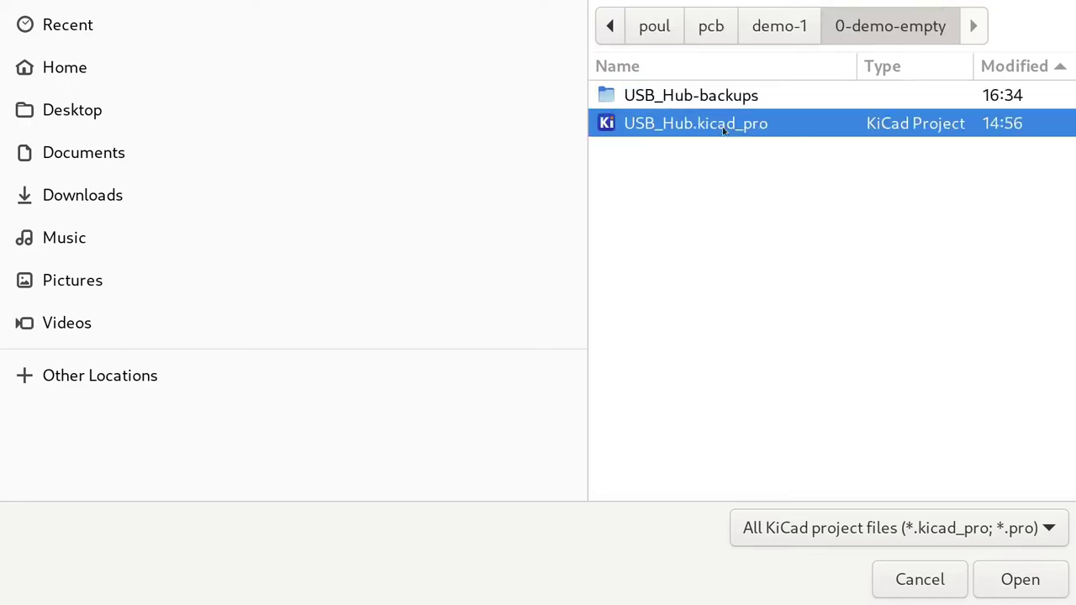
double_click(722, 128)
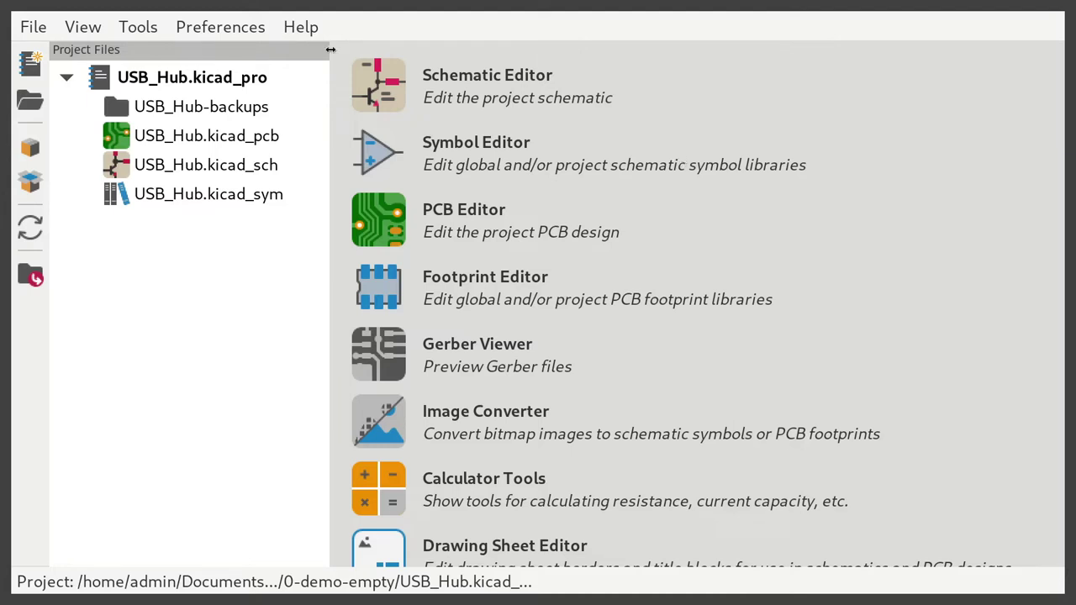
Go through the USB_Hub project files and open the symbol library USB_Hub.kicad_sym in the Symbol Editor.
click(275, 105)
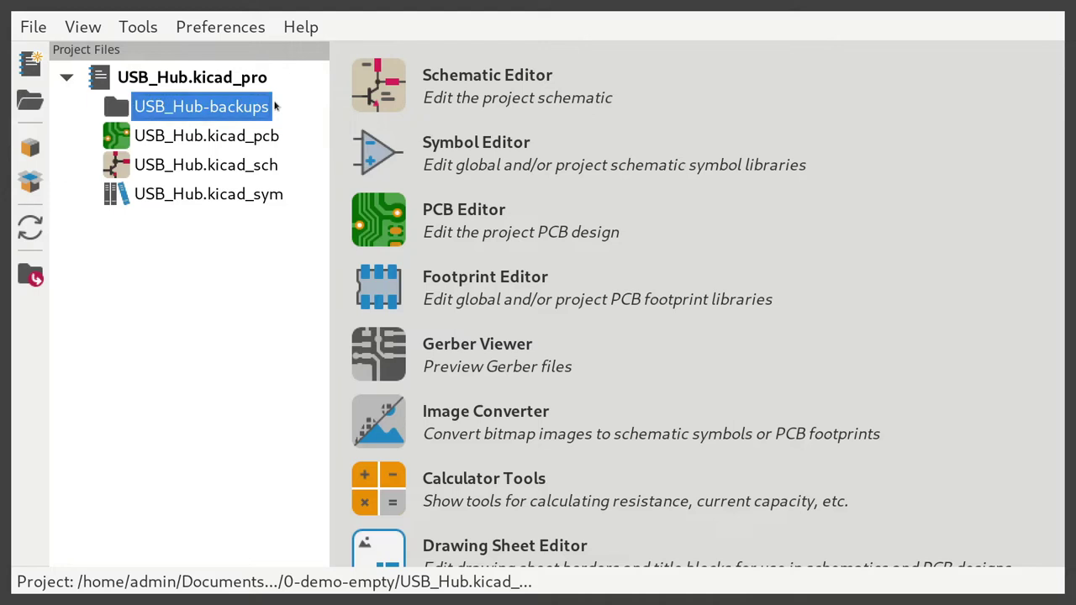
click(274, 137)
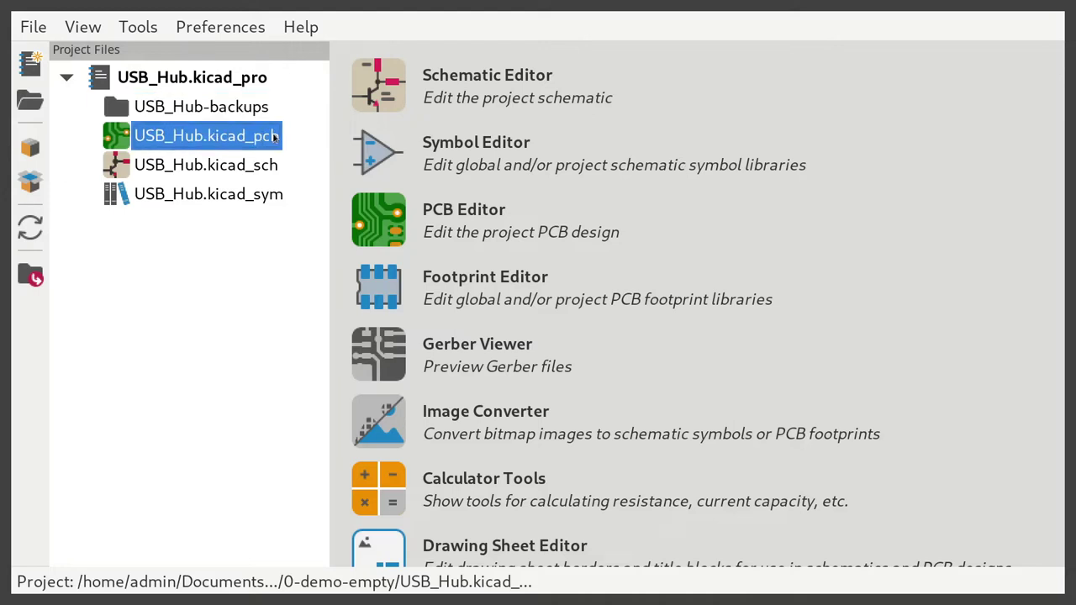
click(273, 160)
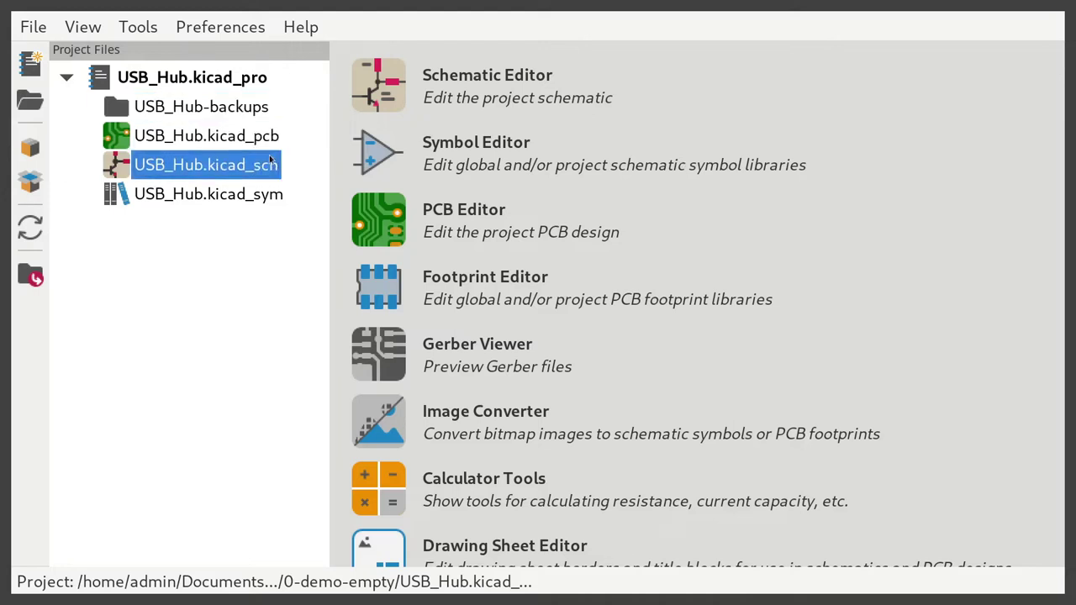
click(269, 198)
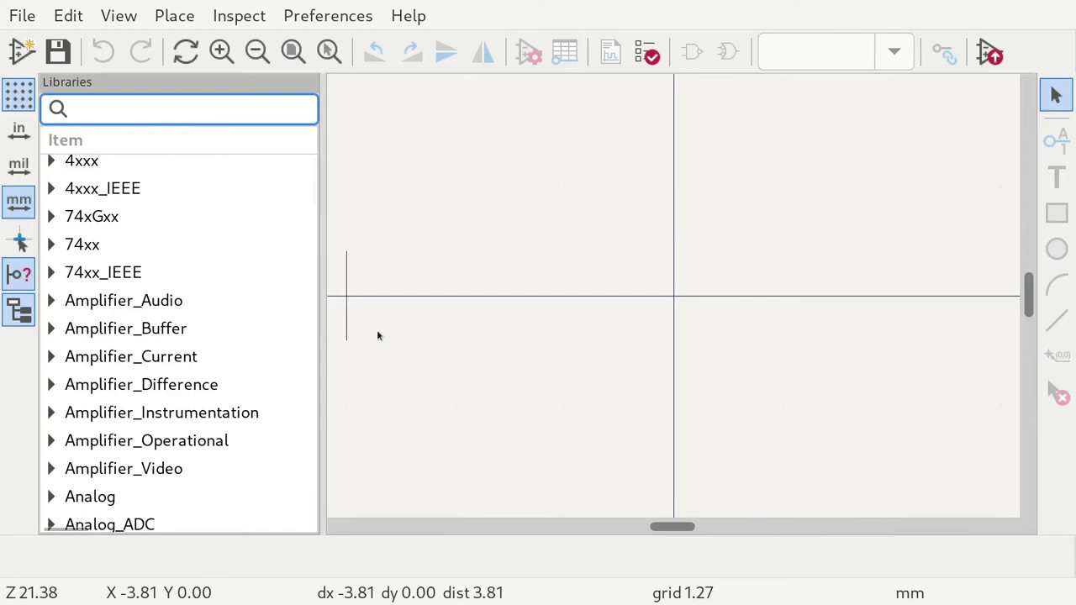
Find Custom library in the symbol library tree and expand it to list its symbols.
scroll(216, 278, down, 10)
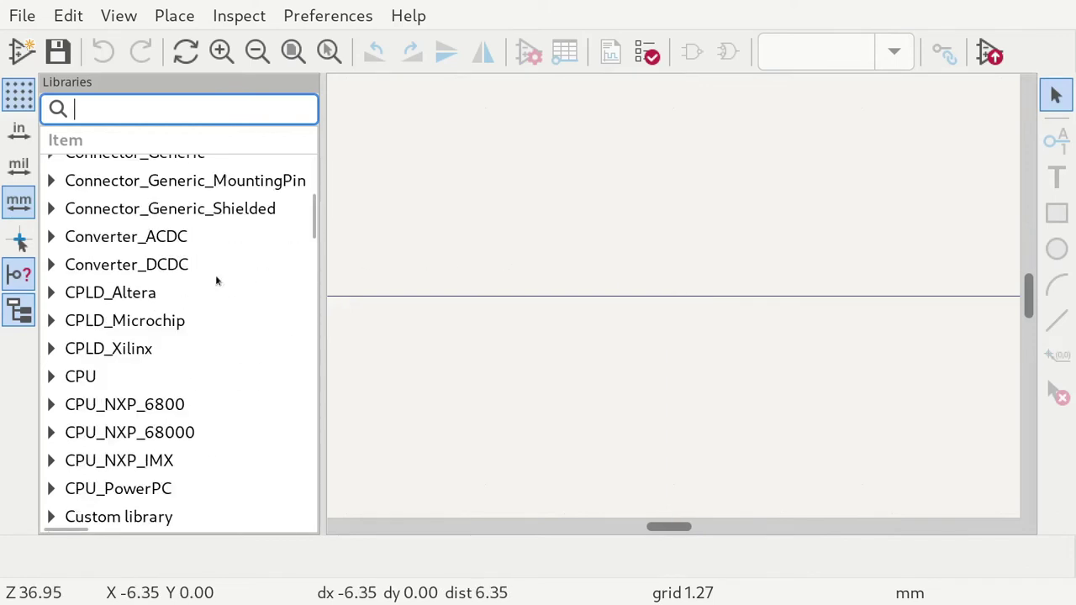
scroll(215, 280, down, 3)
scroll(215, 280, up, 5)
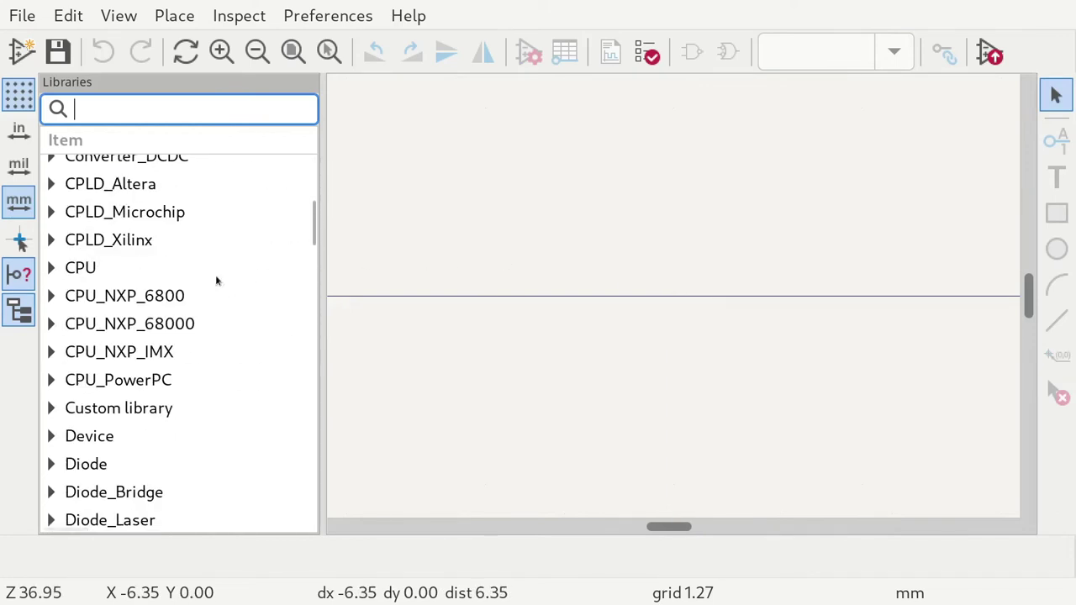
click(81, 409)
click(51, 408)
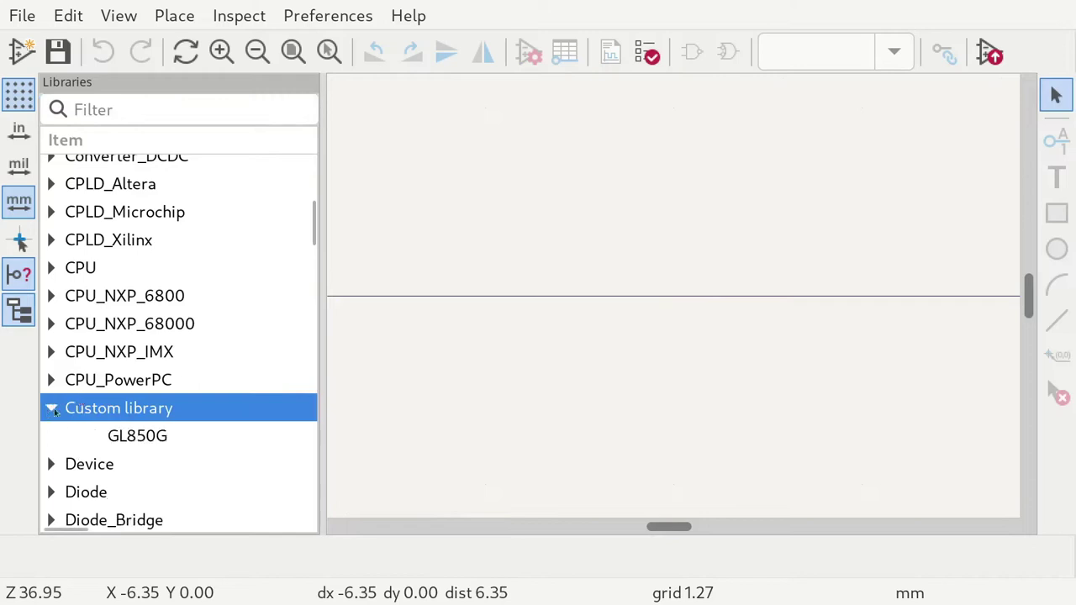
Open the GL850G symbol from Custom library to view its pins, and close the Symbol Editor.
double_click(152, 438)
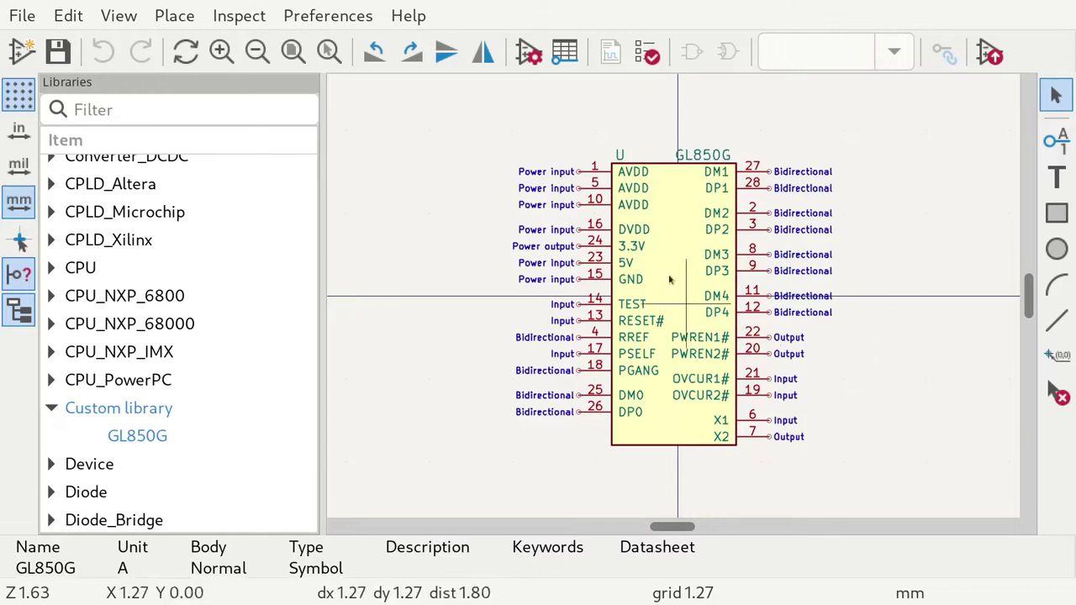
key(alt+F4)
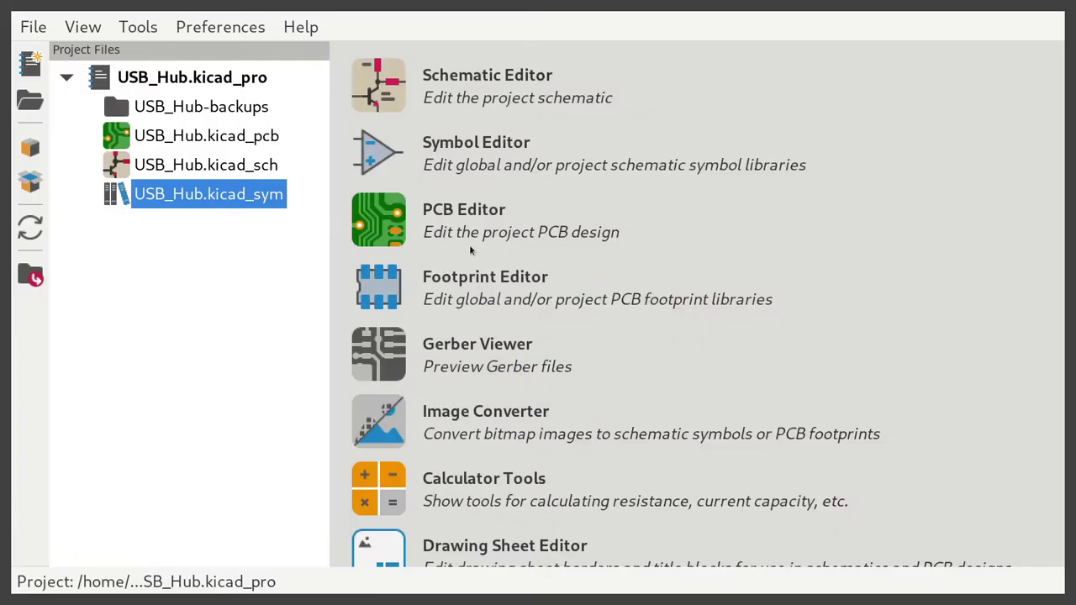
Open the schematic USB_Hub.kicad_sch and examine the GL850G circuit and the dashed frame around the Logic section.
double_click(233, 165)
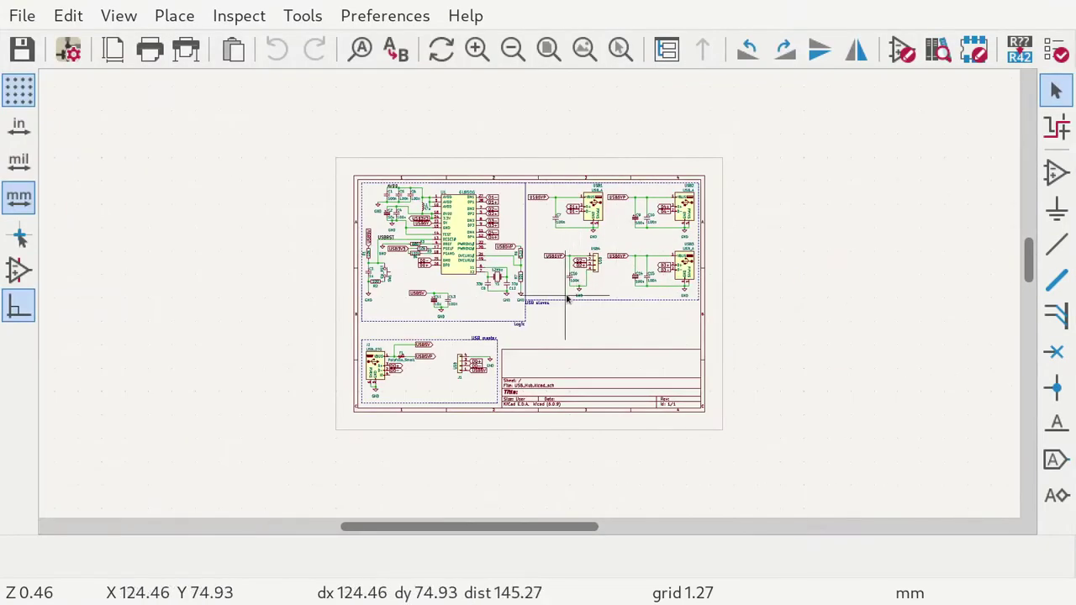
scroll(567, 298, up, 2)
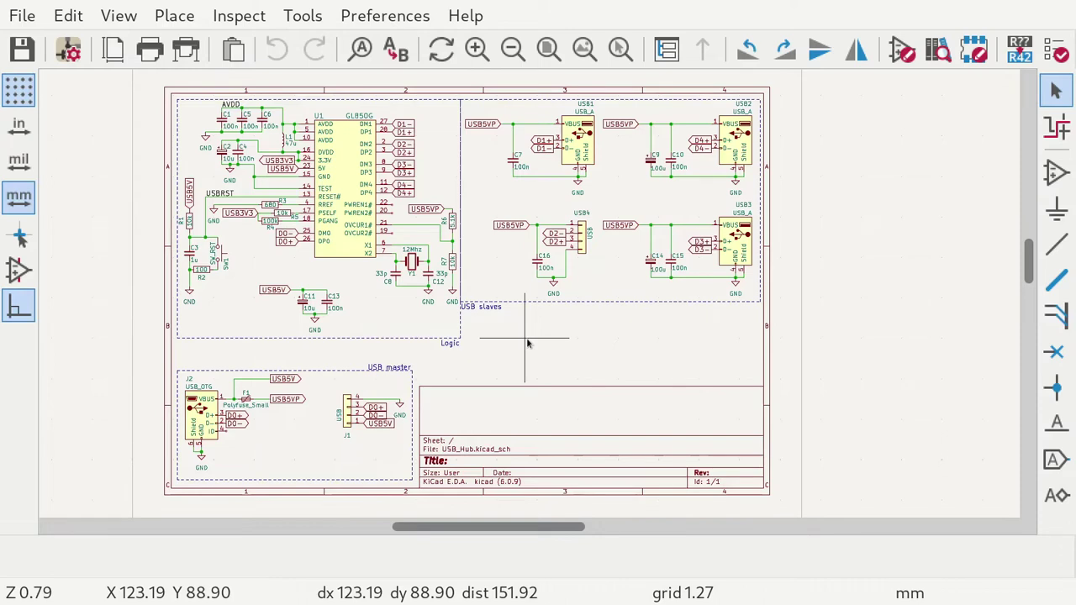
click(345, 171)
click(336, 100)
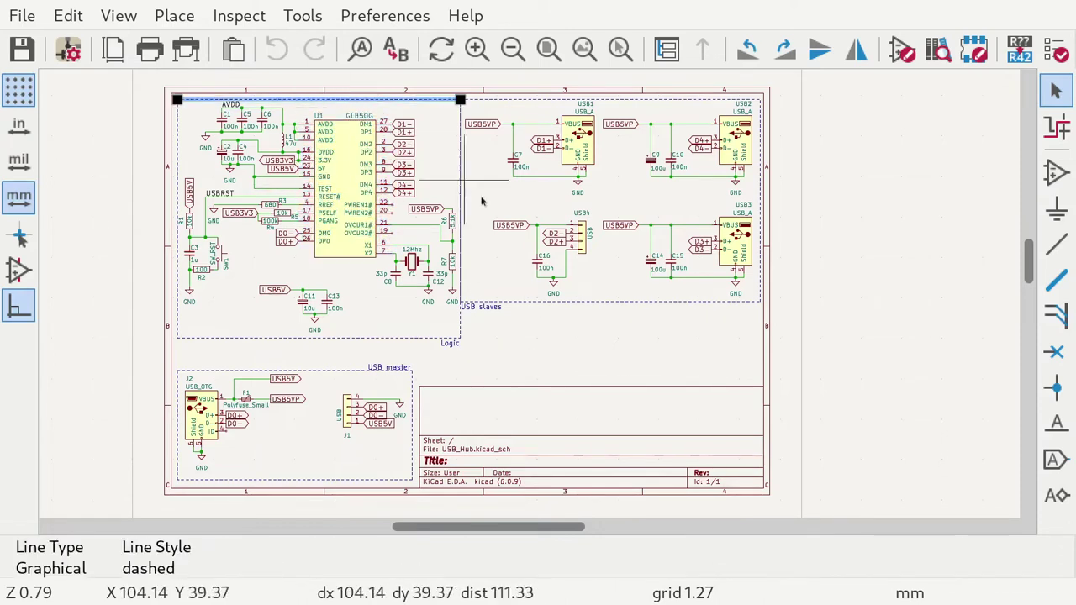
click(586, 390)
Switch to the web browser, search for "gl850g datasheet" and open the GL850G PDF from the LCSC result.
key(super+Right)
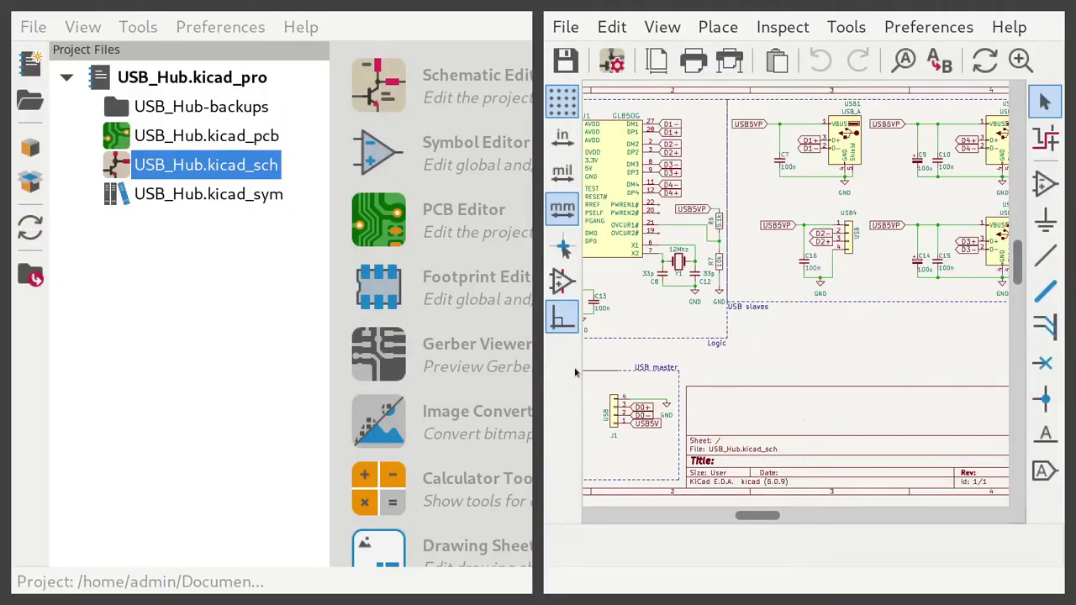
key(super+Left)
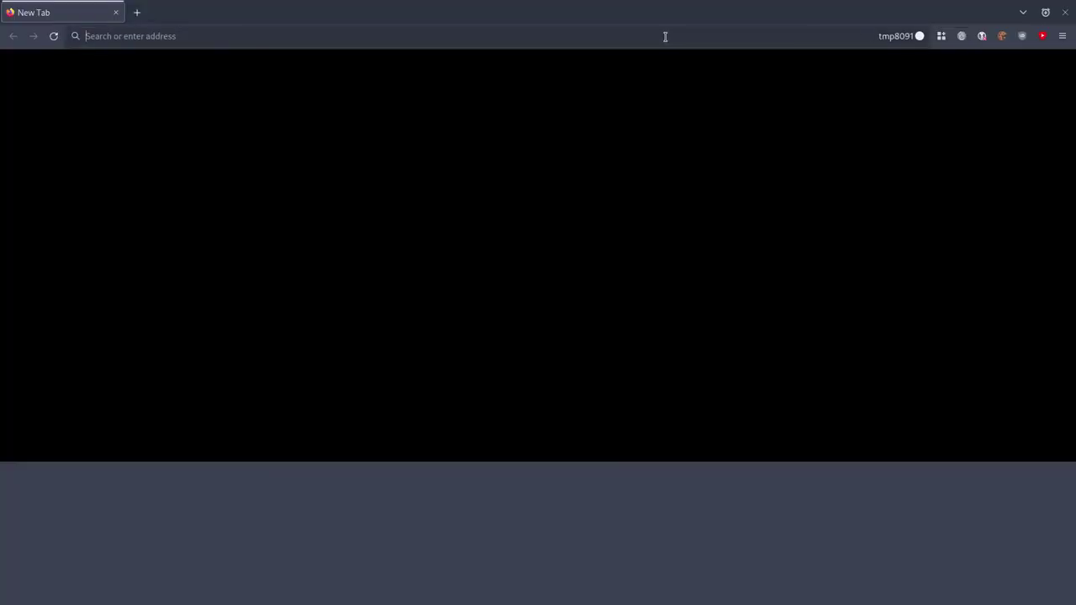
text(gl850)
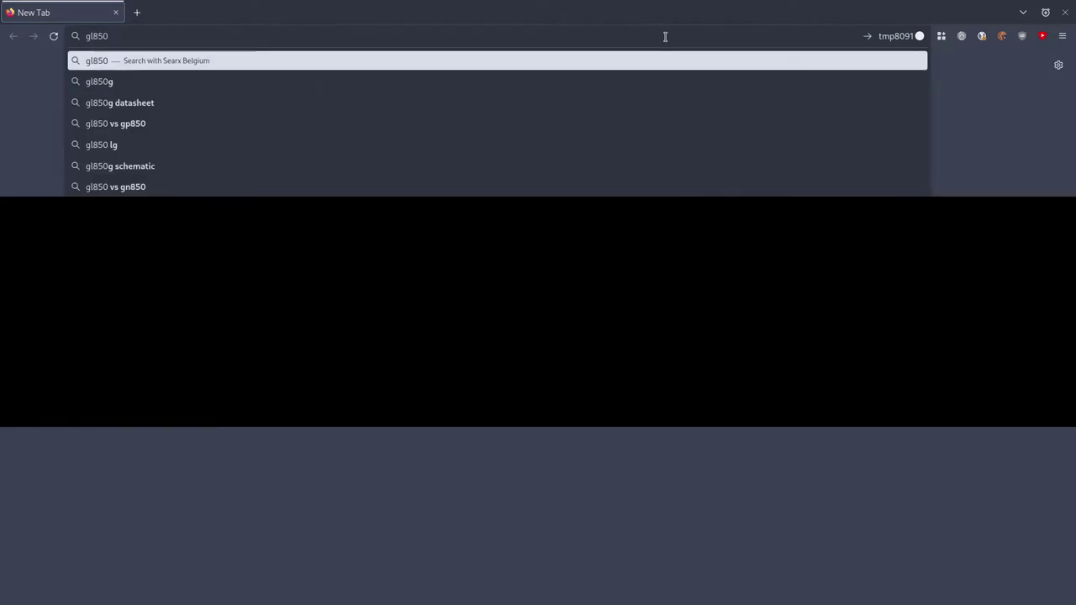
key(Down)
key(Down)
key(Return)
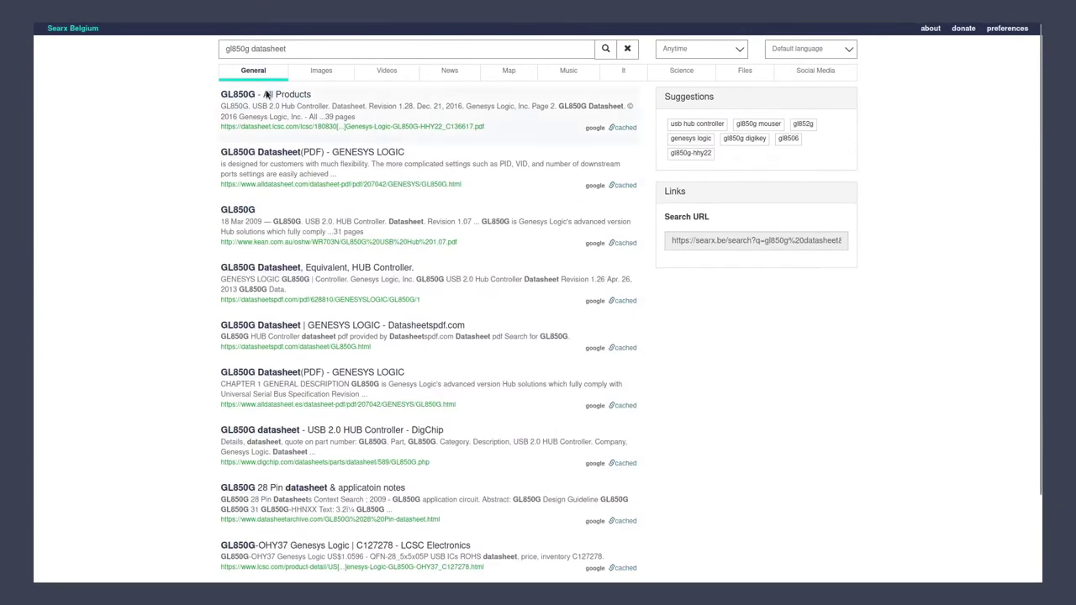
click(266, 95)
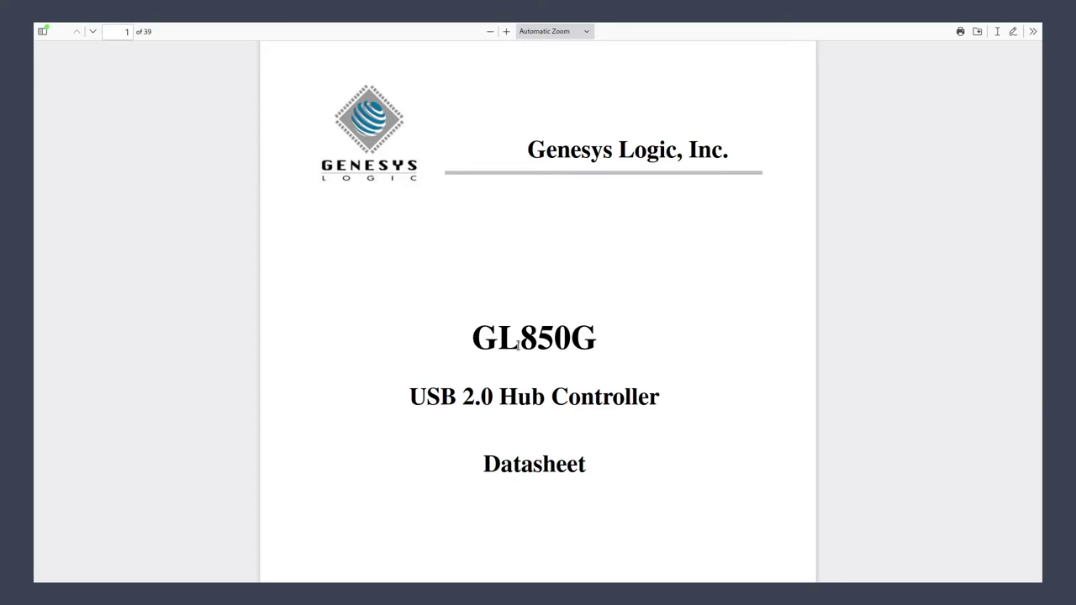
Enlarge the datasheet to 160% and skim from the cover page to Chapter 1, General Description.
scroll(519, 340, down, 10)
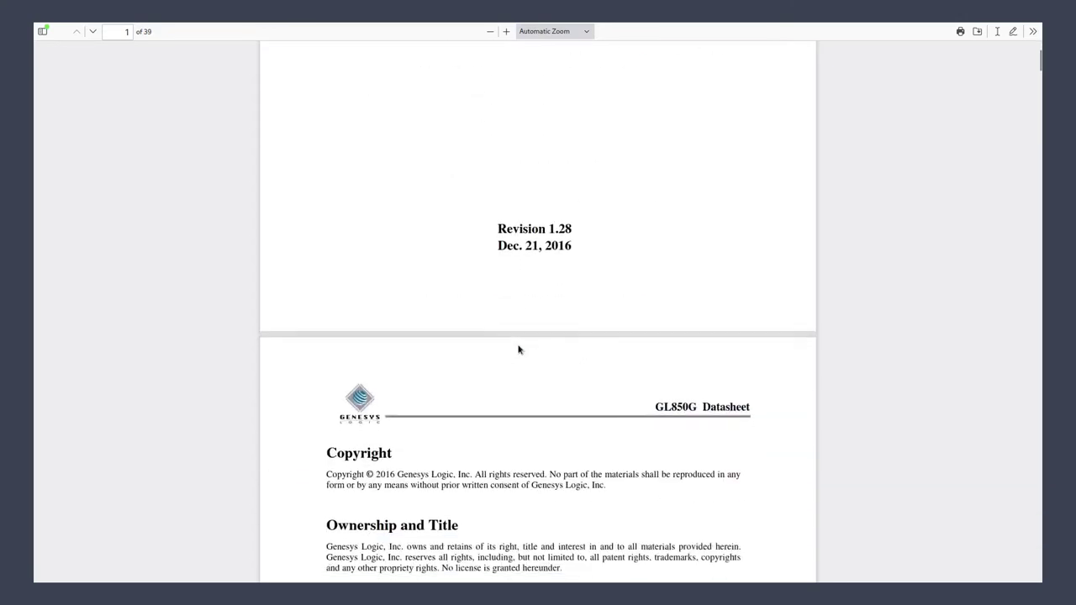
scroll(519, 344, down, 8)
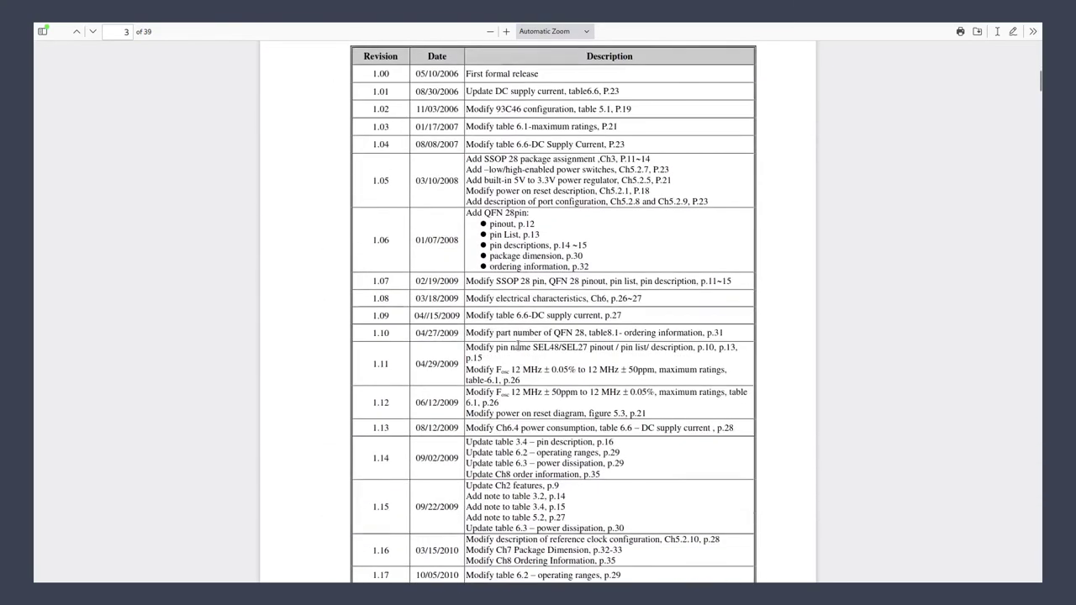
key(Home)
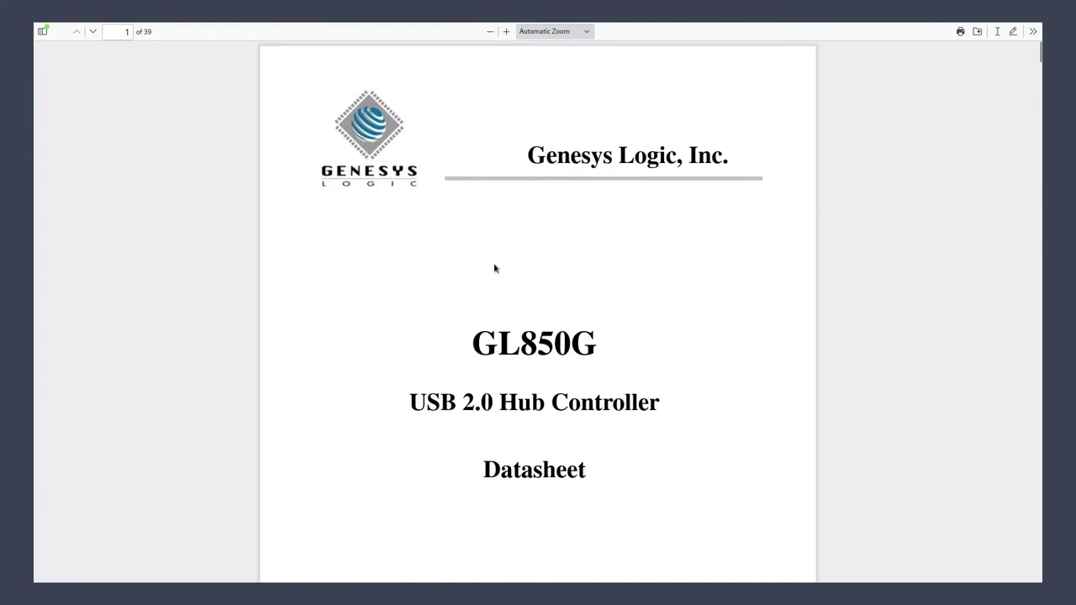
click(506, 31)
click(506, 31)
scroll(507, 209, down, 8)
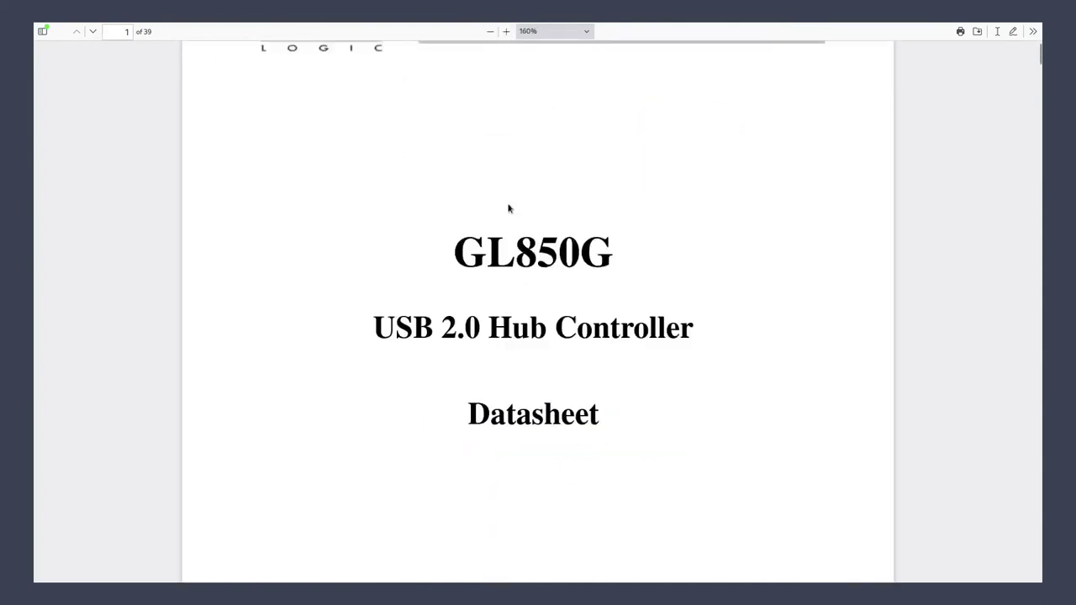
scroll(507, 209, down, 15)
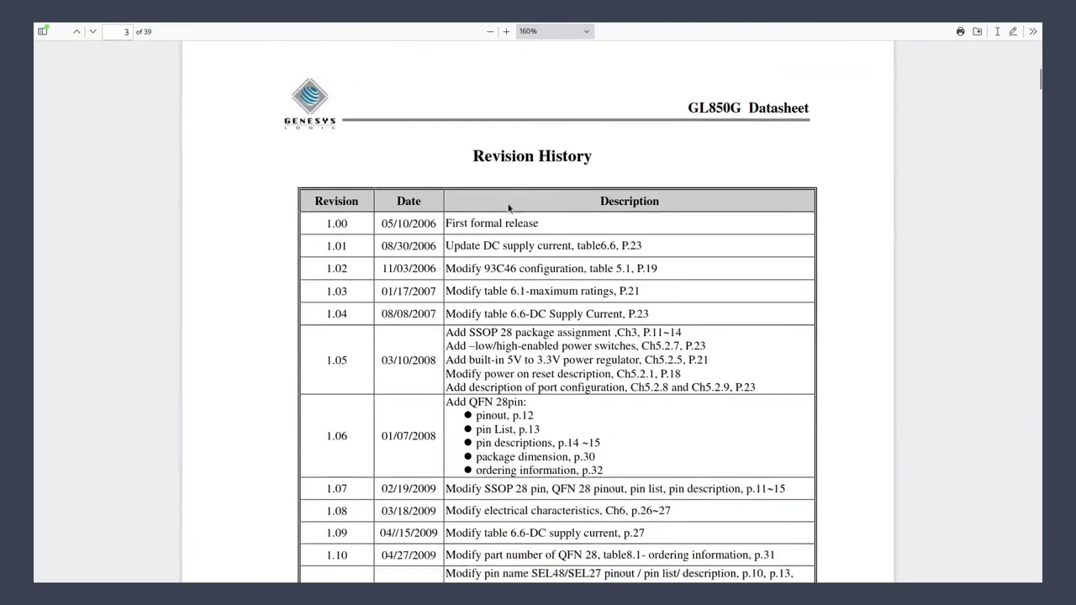
scroll(508, 206, down, 20)
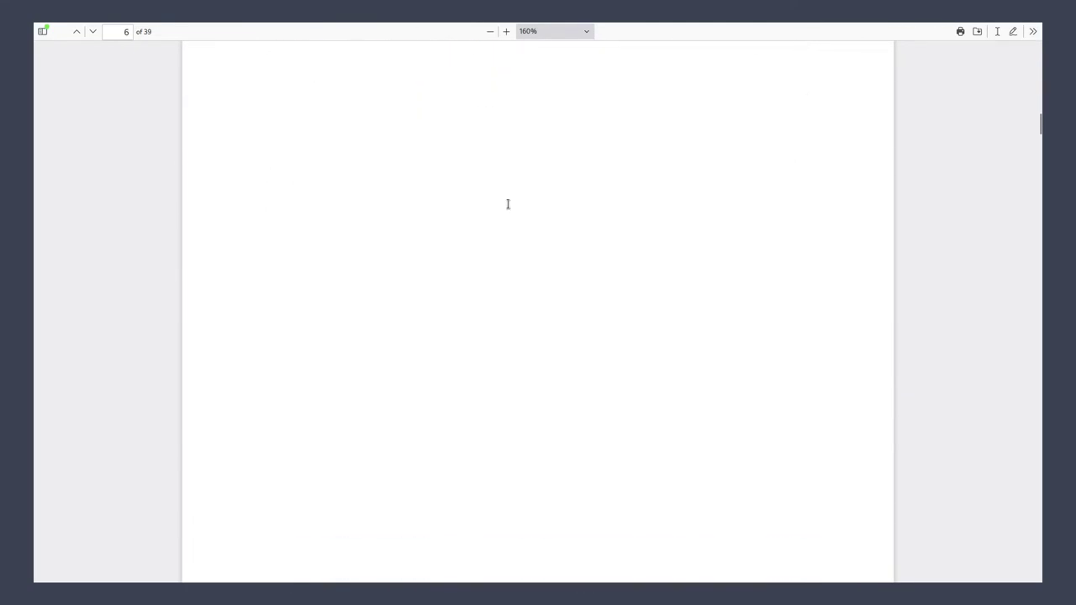
scroll(508, 209, down, 20)
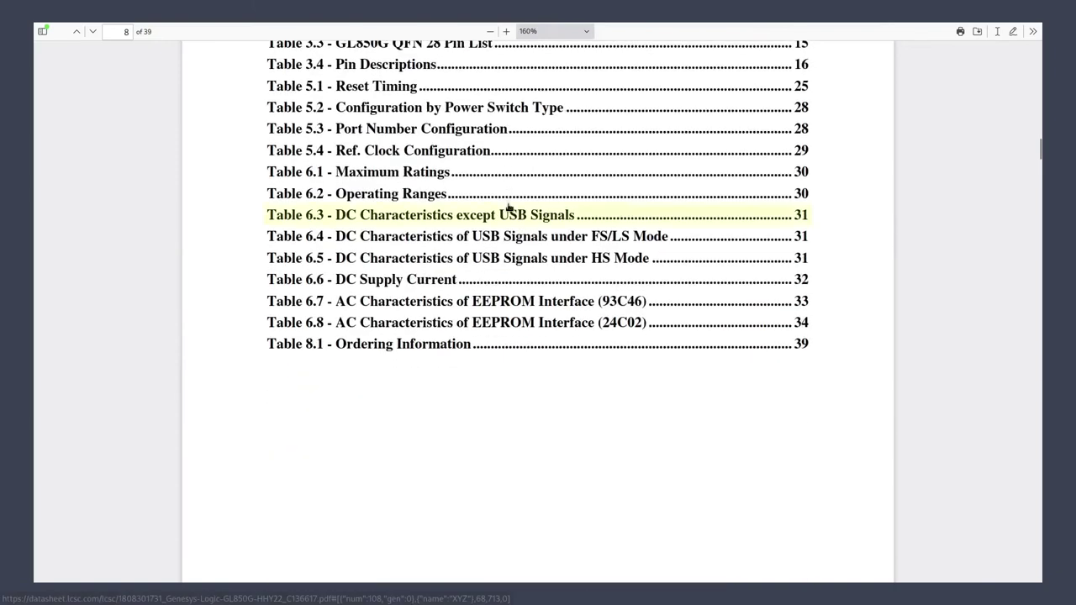
scroll(508, 206, down, 5)
scroll(510, 208, up, 5)
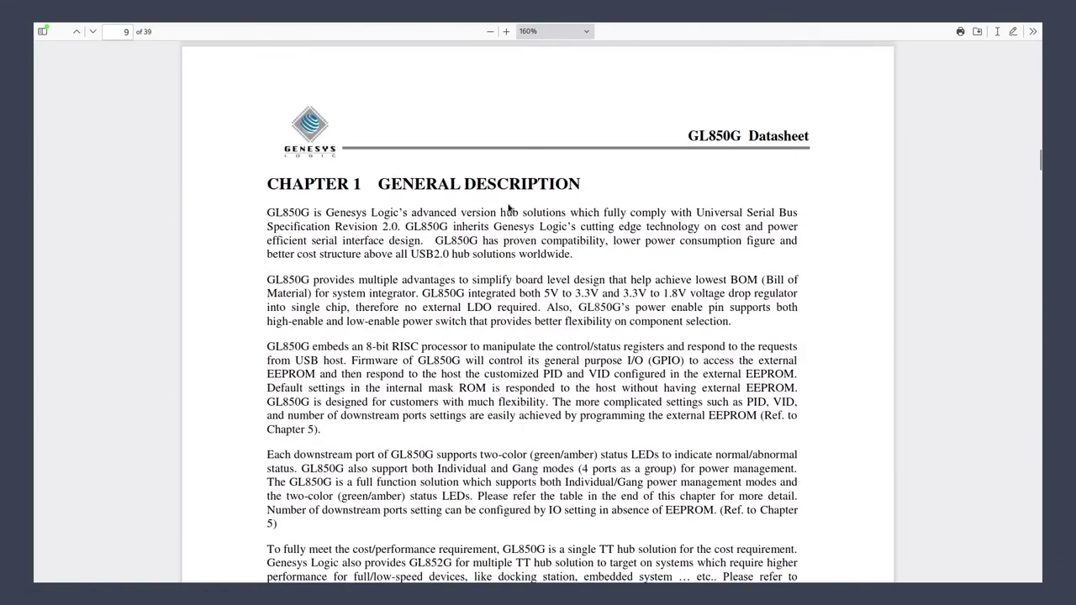
scroll(507, 205, down, 1)
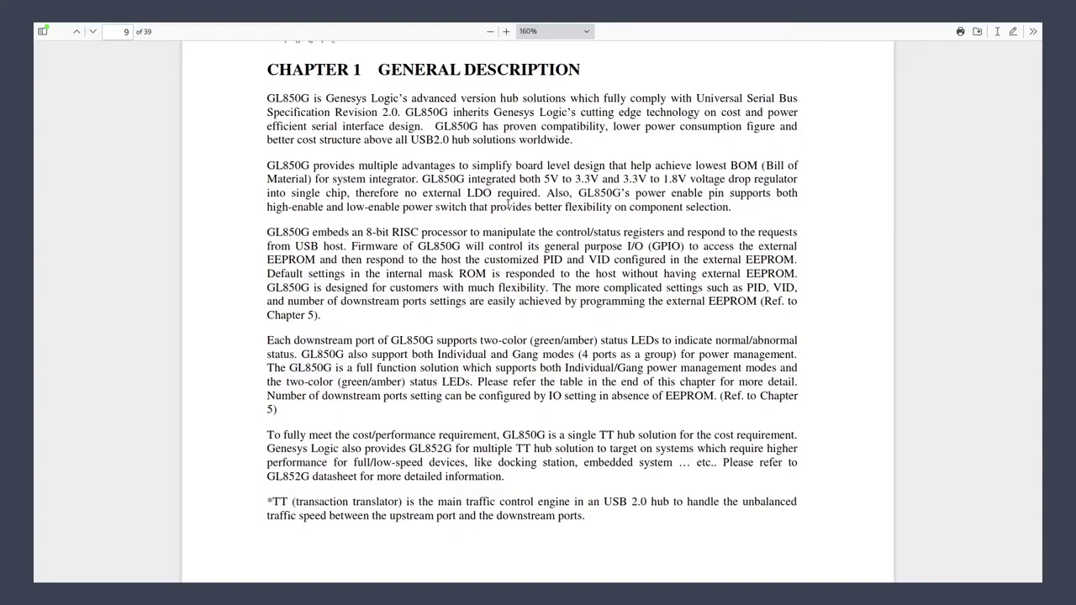
Go past the Features chapter of the datasheet to Chapter 3, Pin Assignment, on page 12.
scroll(508, 204, down, 12)
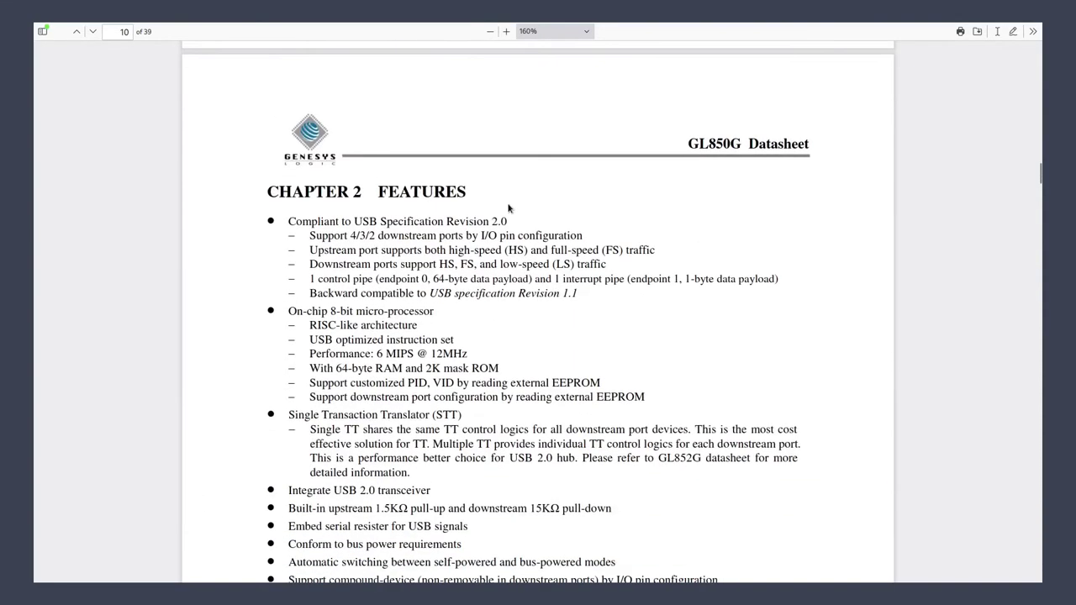
scroll(508, 204, down, 15)
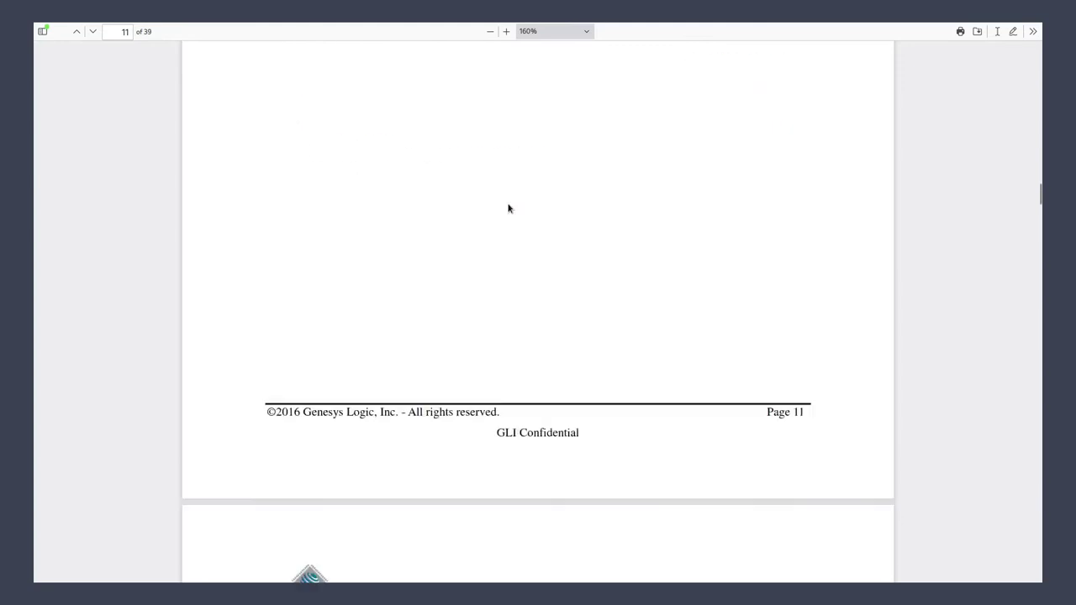
scroll(507, 209, down, 6)
scroll(508, 208, up, 4)
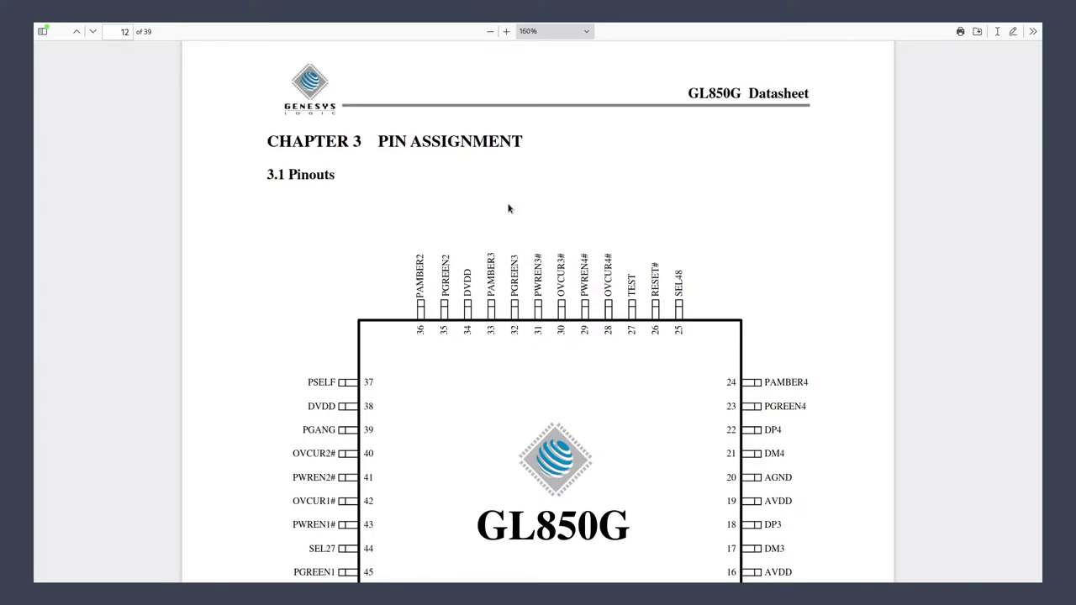
Examine all four sides of the LQFP-48 pinout diagram in Figure 3.1 at 220% magnification.
ctrl+scroll(515, 53, up, 6)
scroll(554, 140, down, 3)
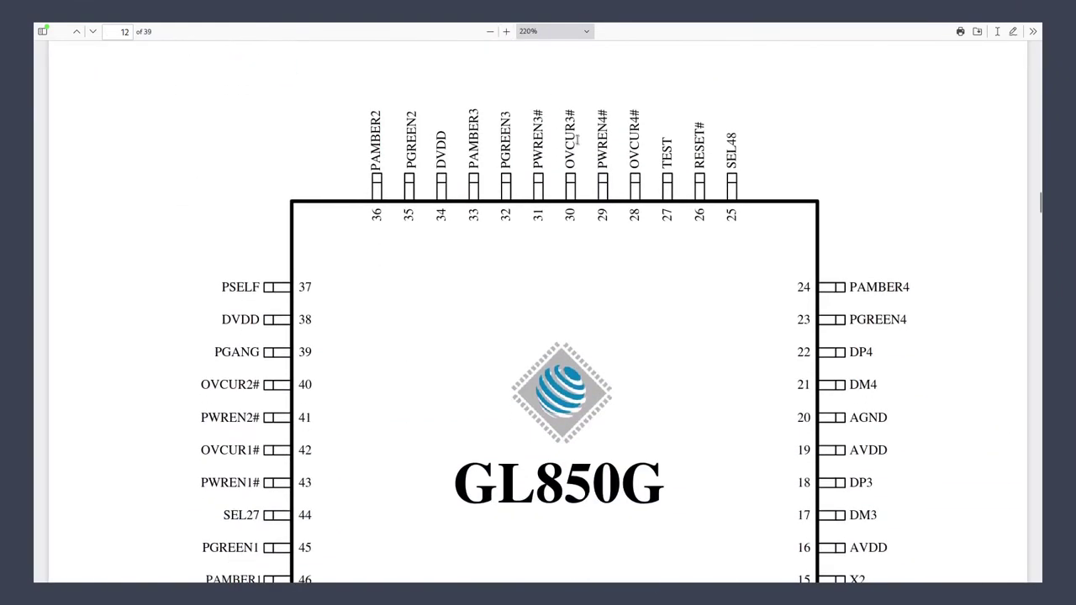
scroll(594, 206, down, 4)
scroll(593, 206, up, 3)
scroll(594, 206, down, 1)
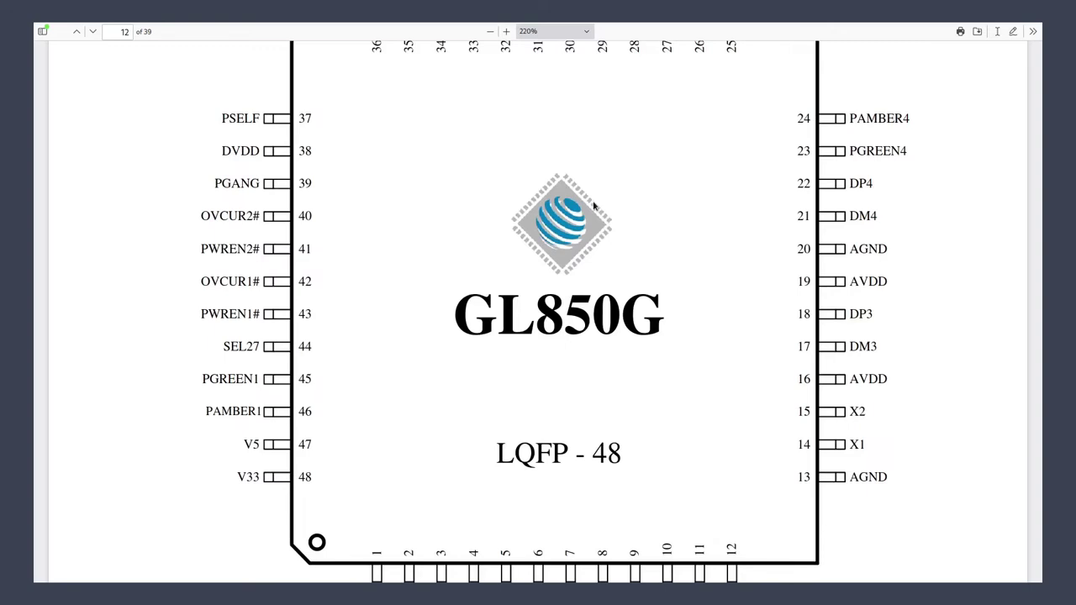
scroll(594, 206, up, 1)
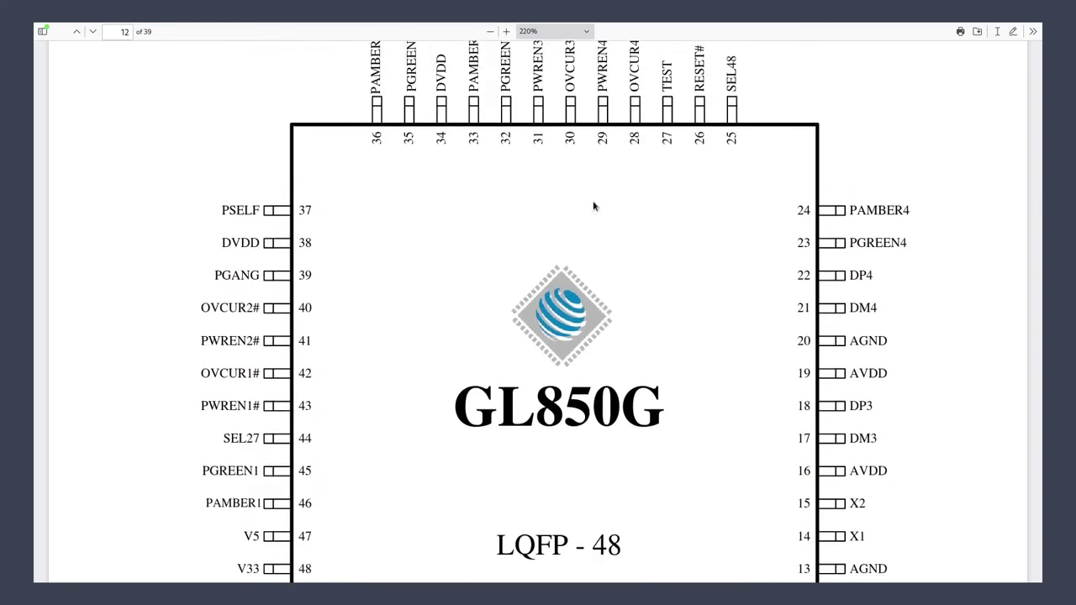
scroll(593, 206, down, 3)
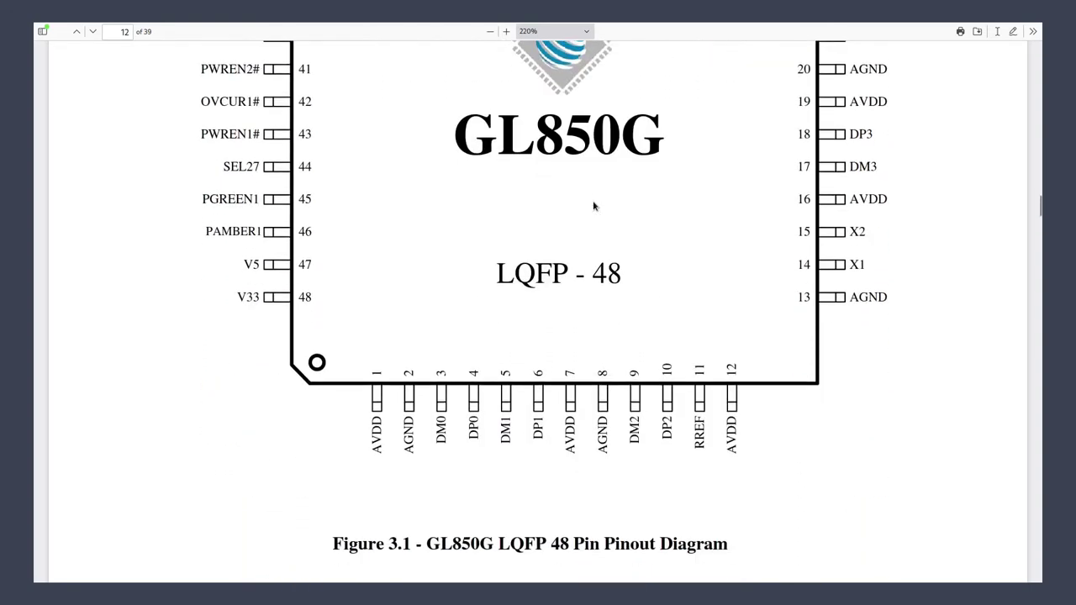
scroll(593, 206, up, 3)
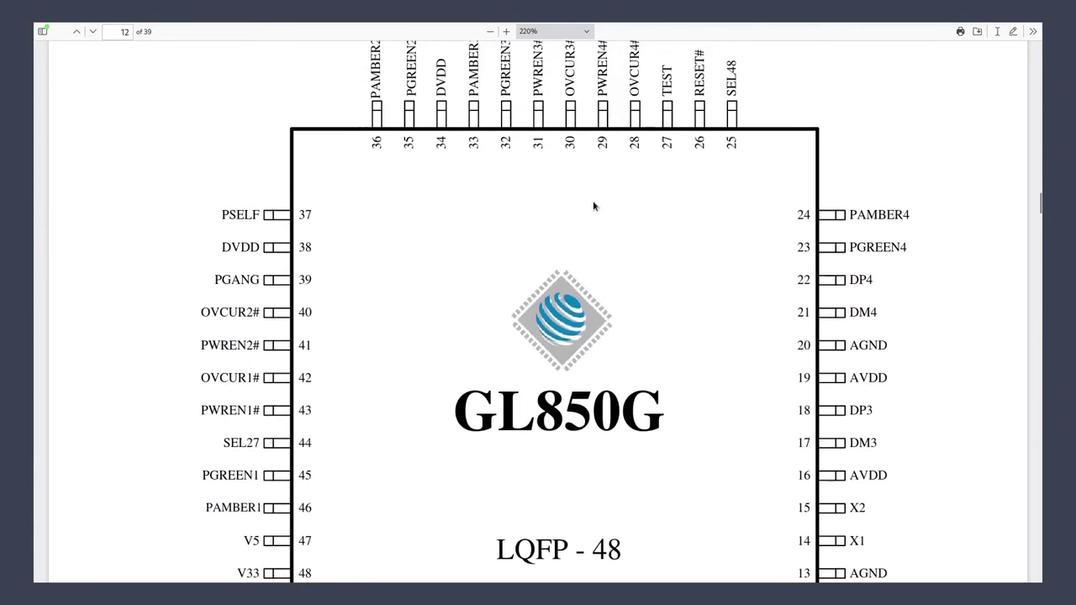
scroll(594, 206, down, 12)
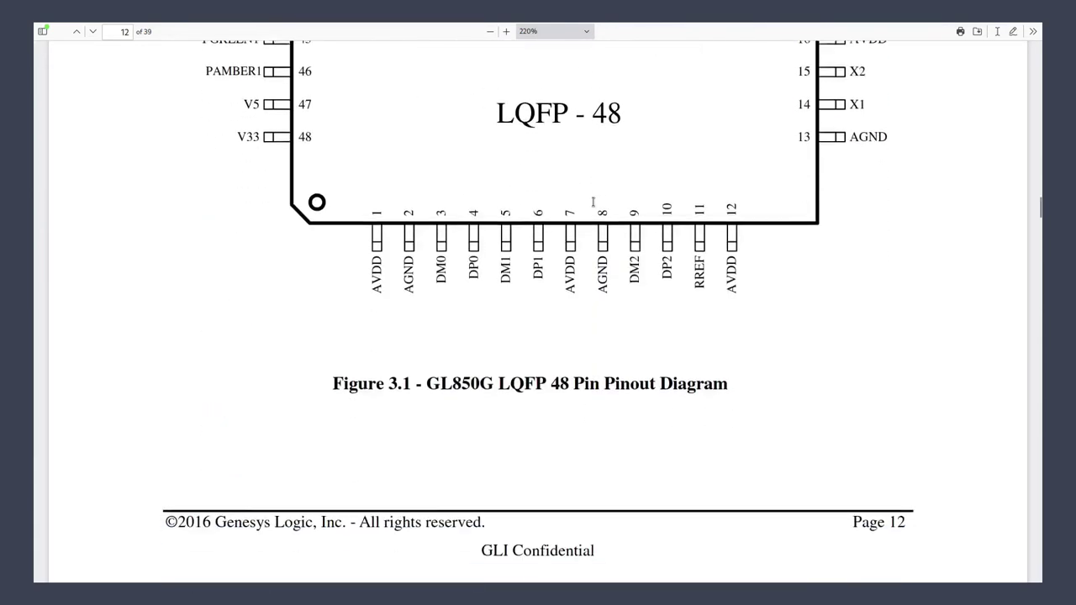
Compare the SSOP-28 pinout with the QFN-28 and LQFP-48 diagrams, finishing on the SSOP-28 pinout on page 13.
scroll(593, 206, down, 1)
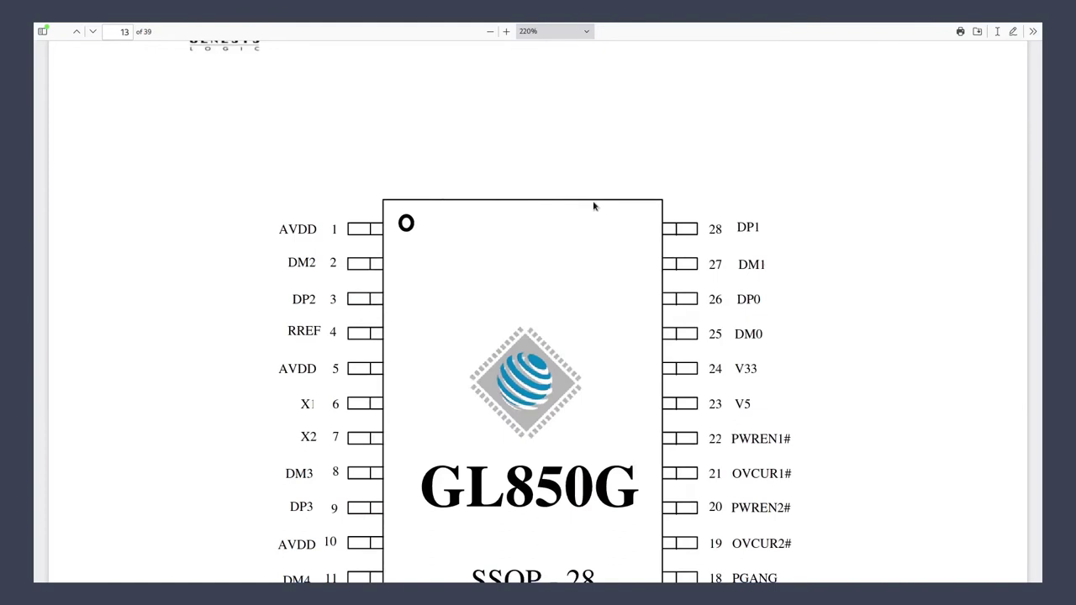
scroll(594, 206, down, 2)
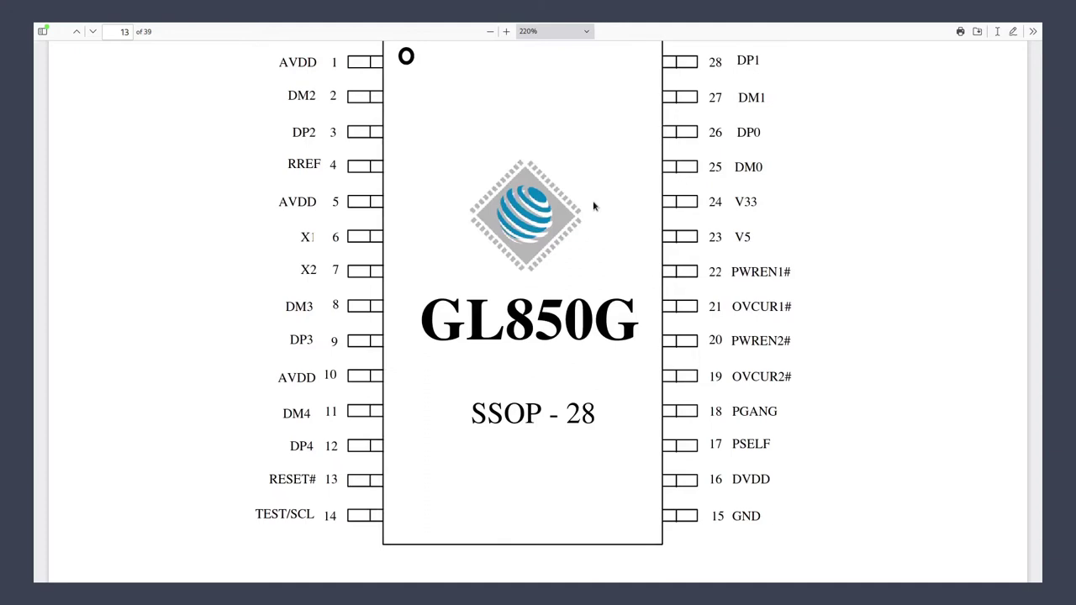
scroll(594, 206, down, 8)
scroll(594, 206, down, 5)
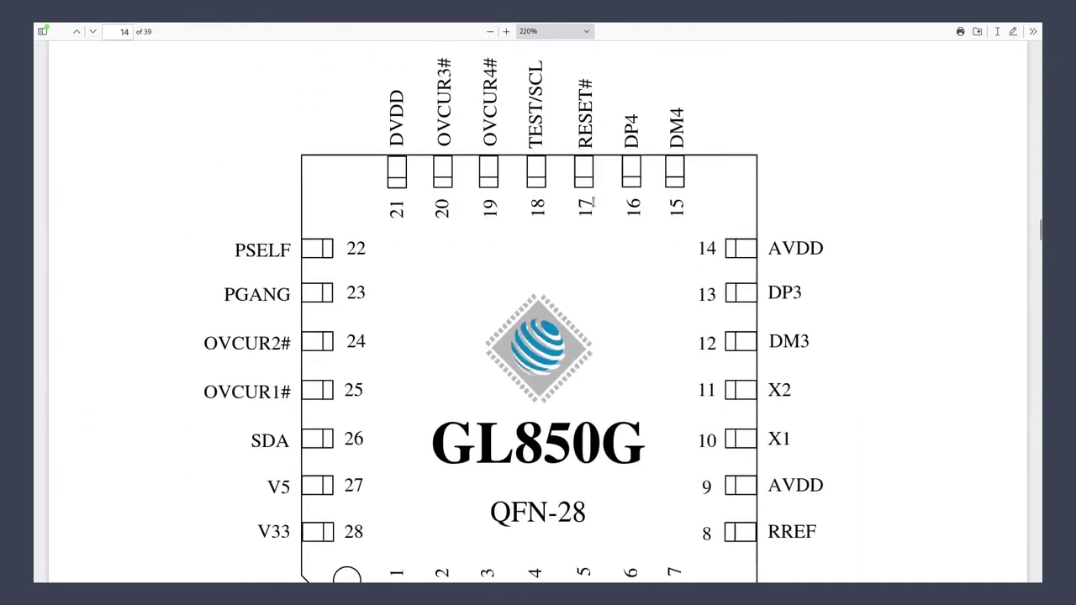
scroll(593, 206, down, 3)
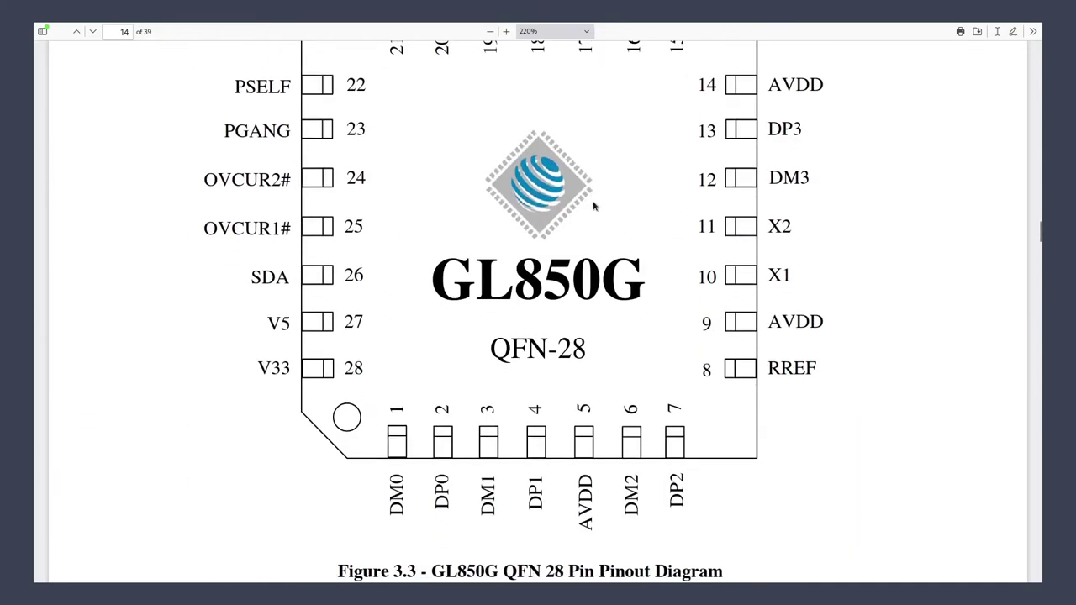
scroll(594, 206, up, 12)
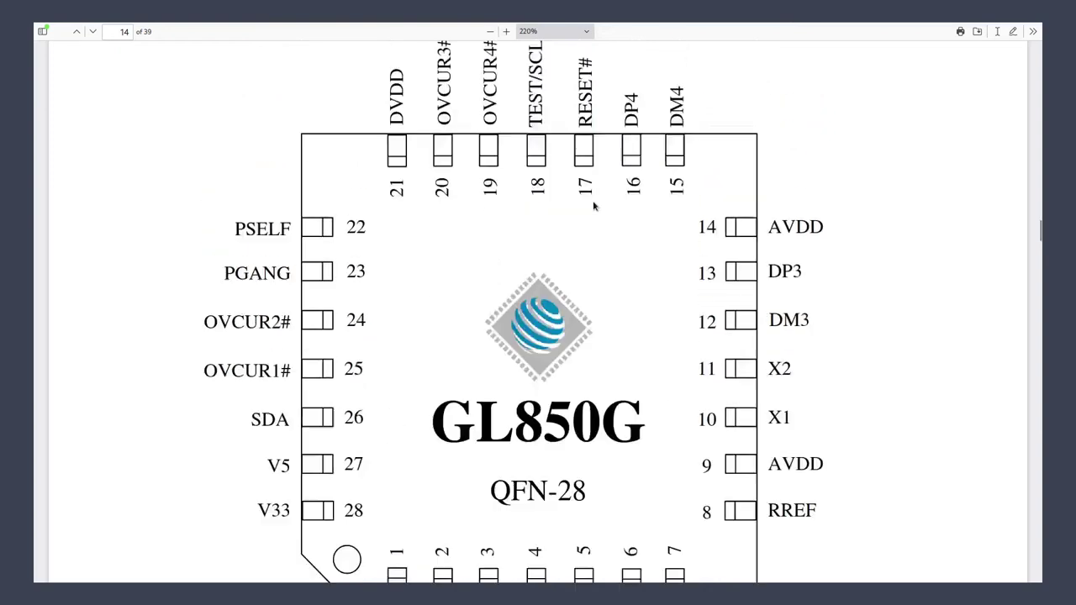
scroll(594, 206, up, 2)
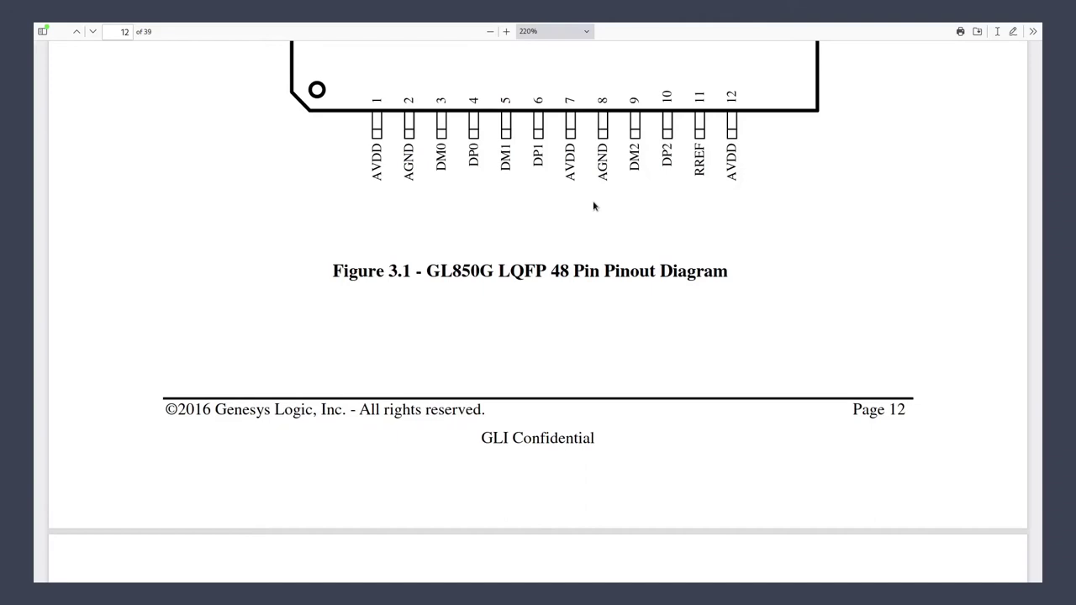
scroll(593, 206, down, 20)
scroll(594, 206, up, 10)
scroll(593, 206, down, 1)
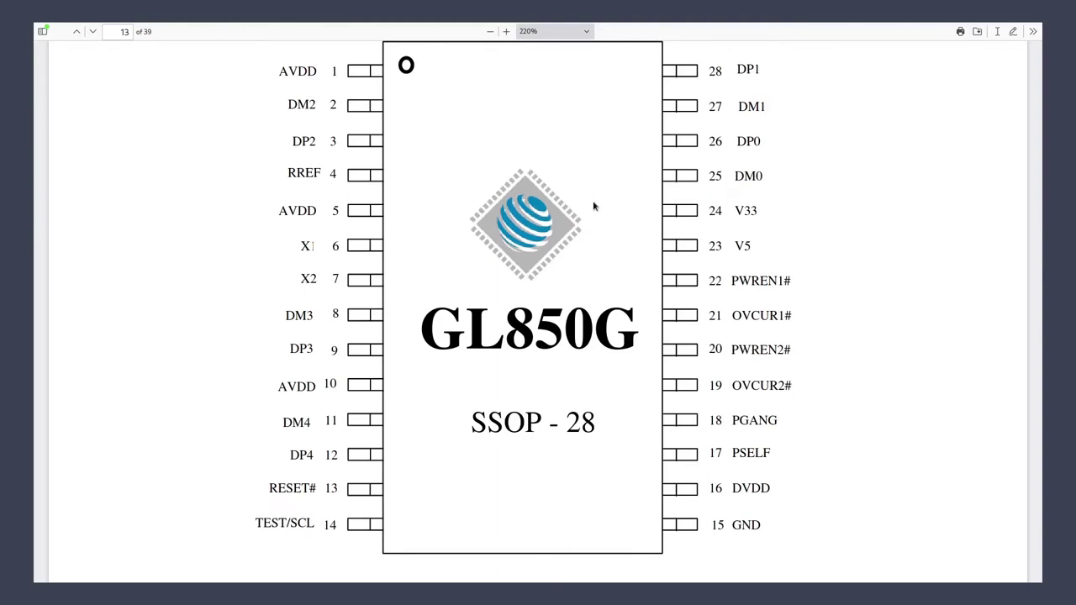
Examine both pin columns of the SSOP-28 pinout diagram in Figure 3.2 of the datasheet.
scroll(593, 206, down, 3)
scroll(594, 206, up, 3)
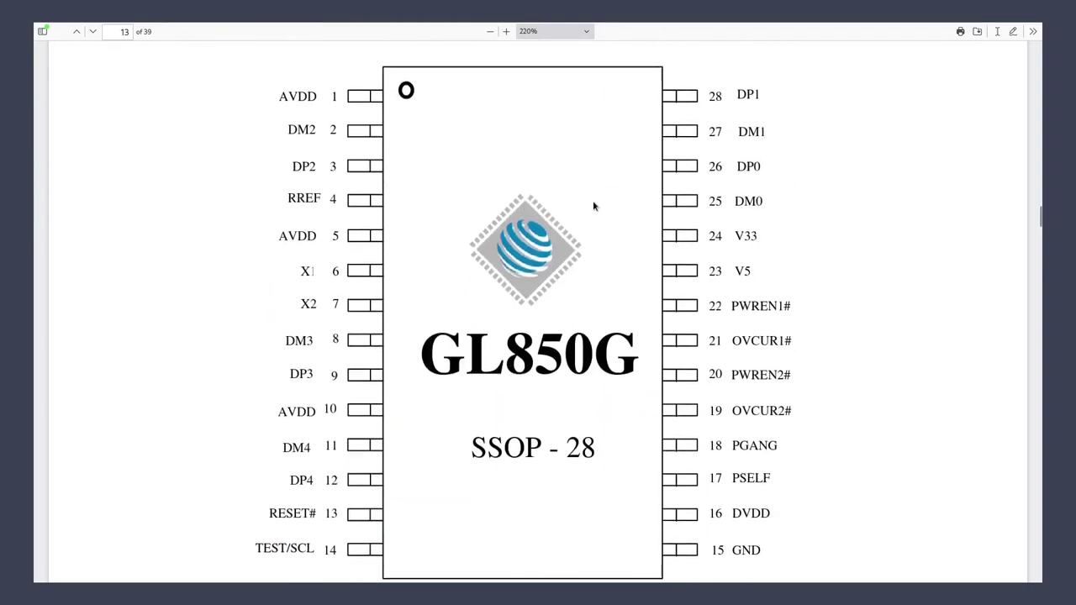
scroll(593, 206, down, 1)
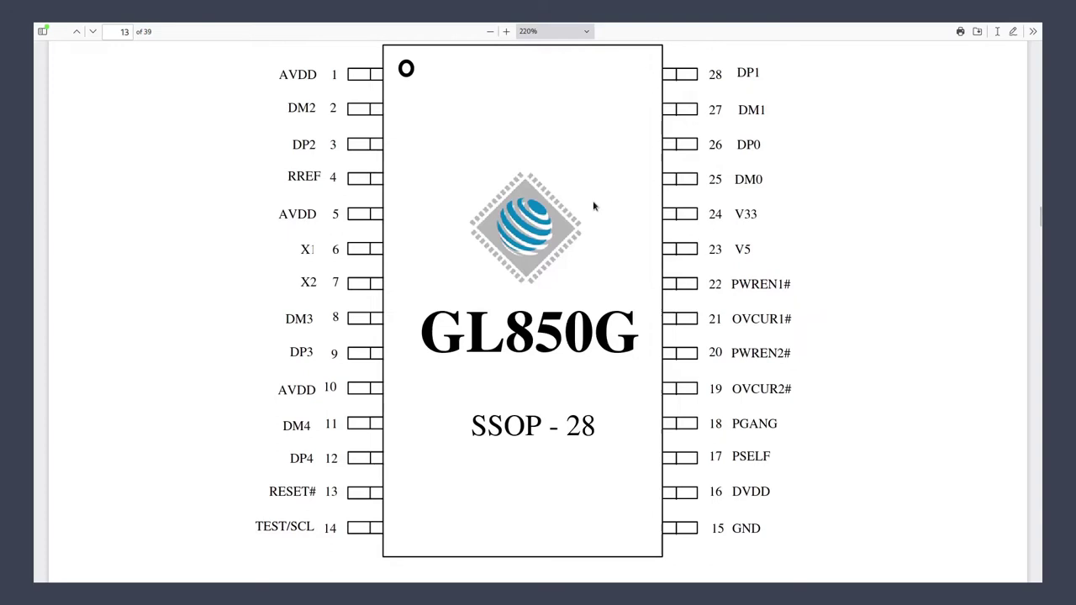
scroll(594, 206, down, 2)
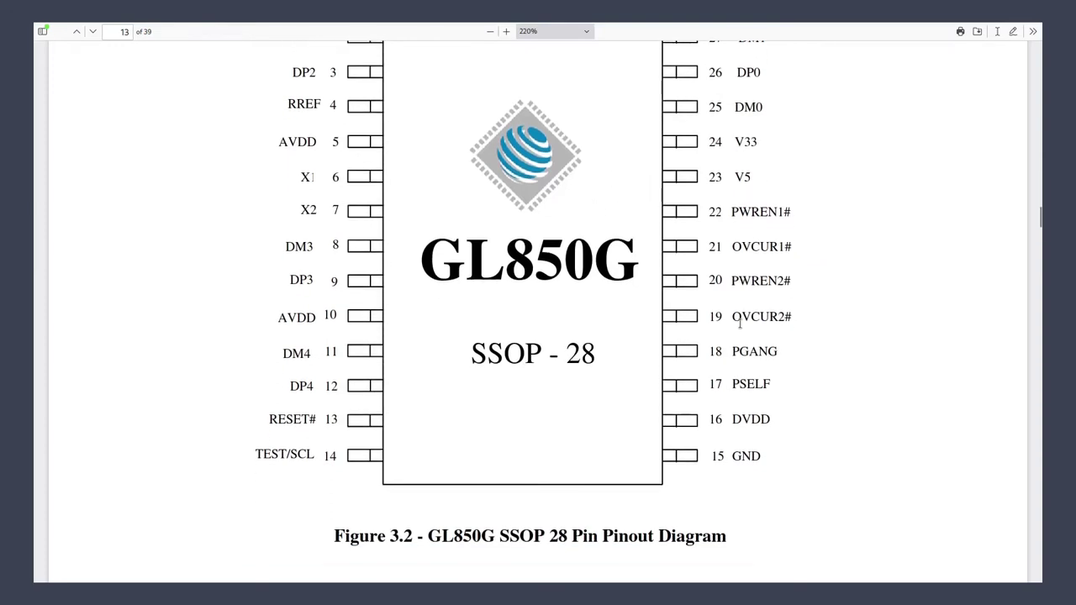
Go to section 3.3, Pin Descriptions, on page 16 and view the USB Interface table.
scroll(740, 323, down, 20)
scroll(740, 326, down, 20)
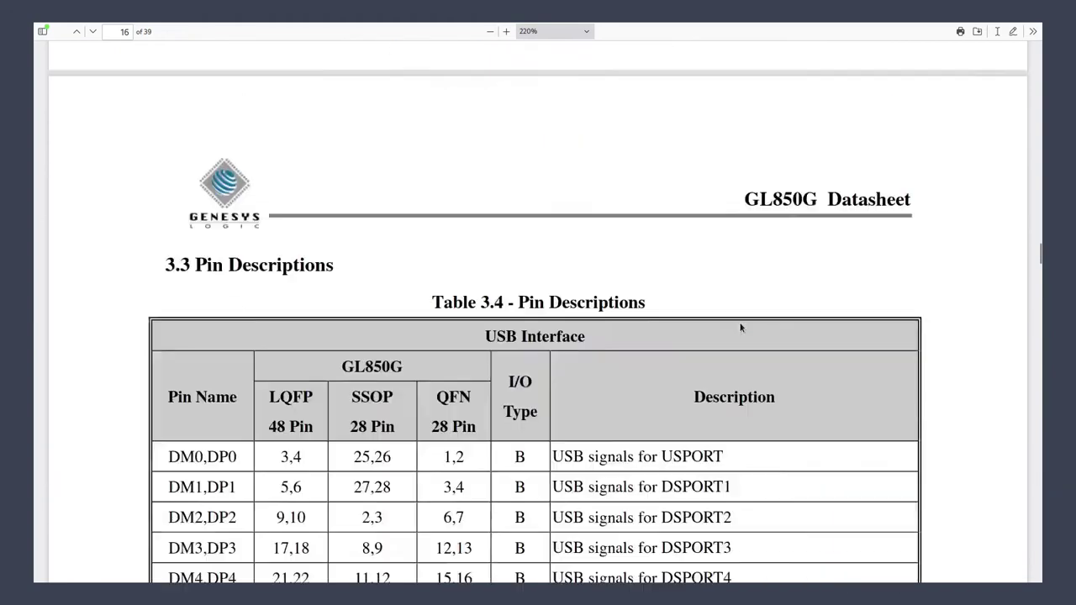
scroll(740, 328, down, 8)
scroll(740, 328, up, 4)
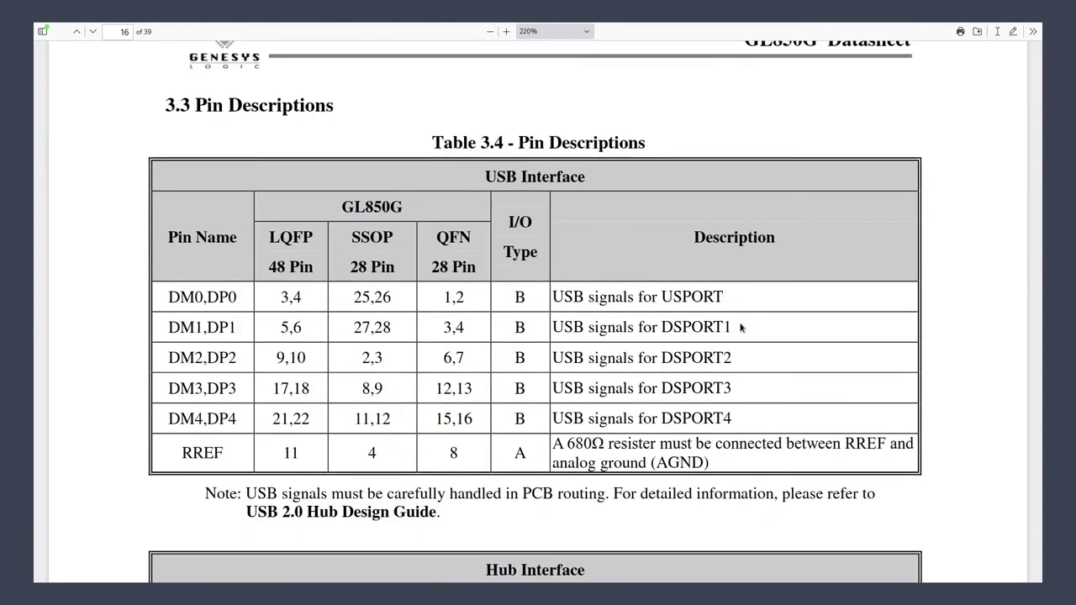
Read the System Interface and Power / Ground tables on pages 17 and 18, focusing on the AVDD pin description.
scroll(740, 328, down, 15)
scroll(739, 328, down, 15)
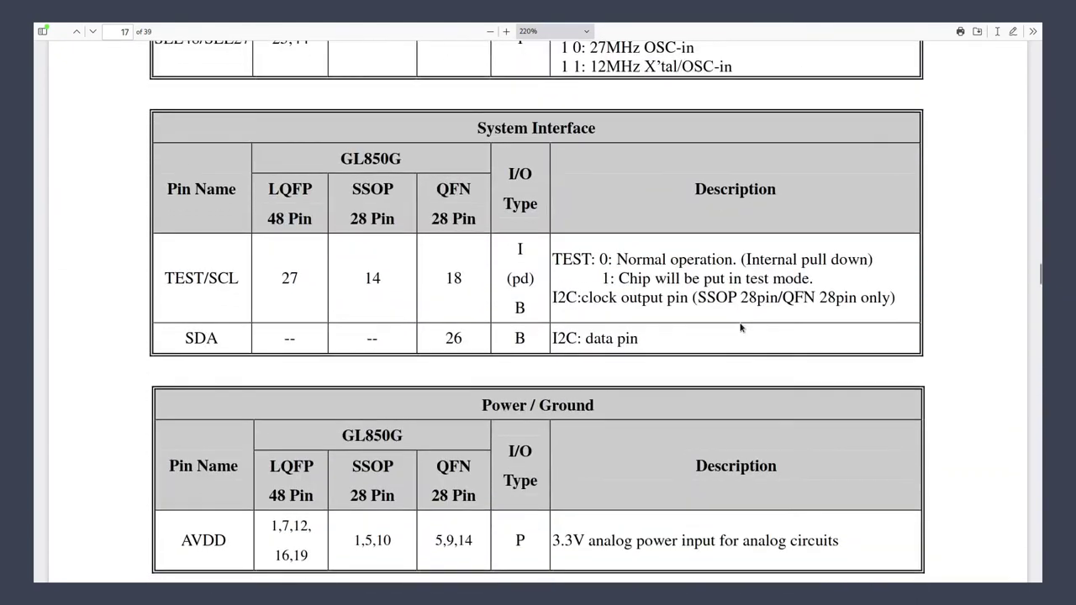
scroll(741, 328, down, 10)
scroll(741, 328, up, 1)
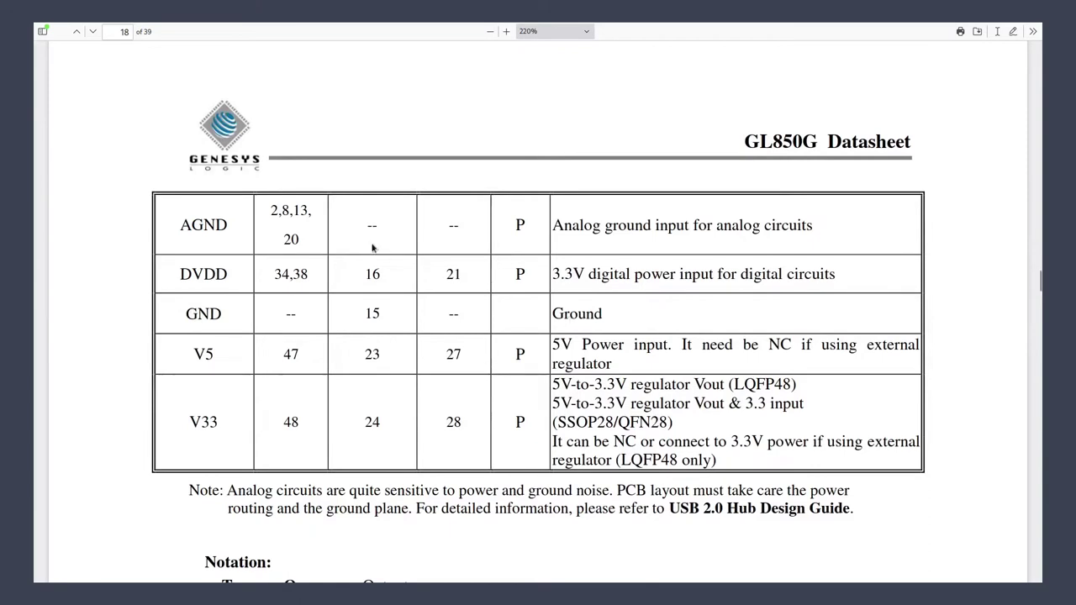
scroll(240, 278, up, 5)
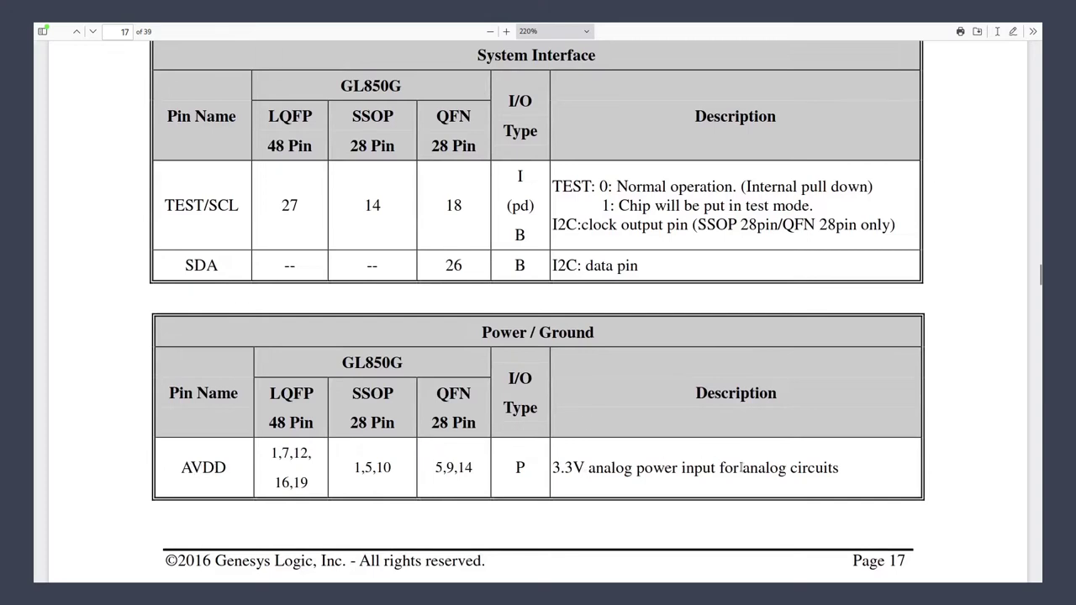
double_click(698, 467)
click(571, 469)
double_click(571, 469)
click(802, 467)
Look over the pin notation list and the Chapter 4 block diagram, ending at Chapter 5, Function Description.
scroll(802, 465, down, 10)
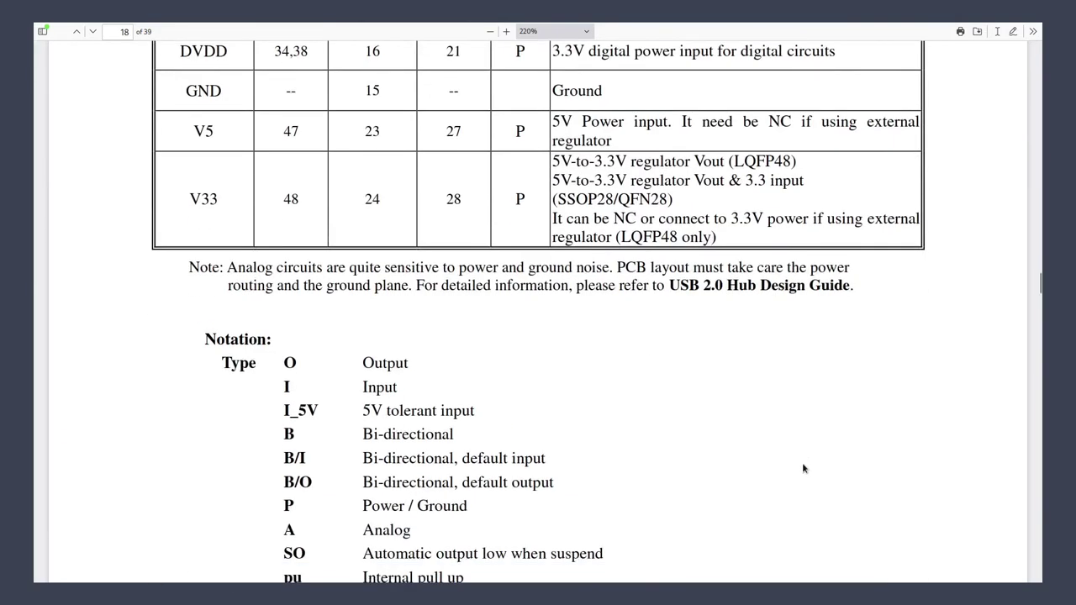
scroll(803, 468, down, 10)
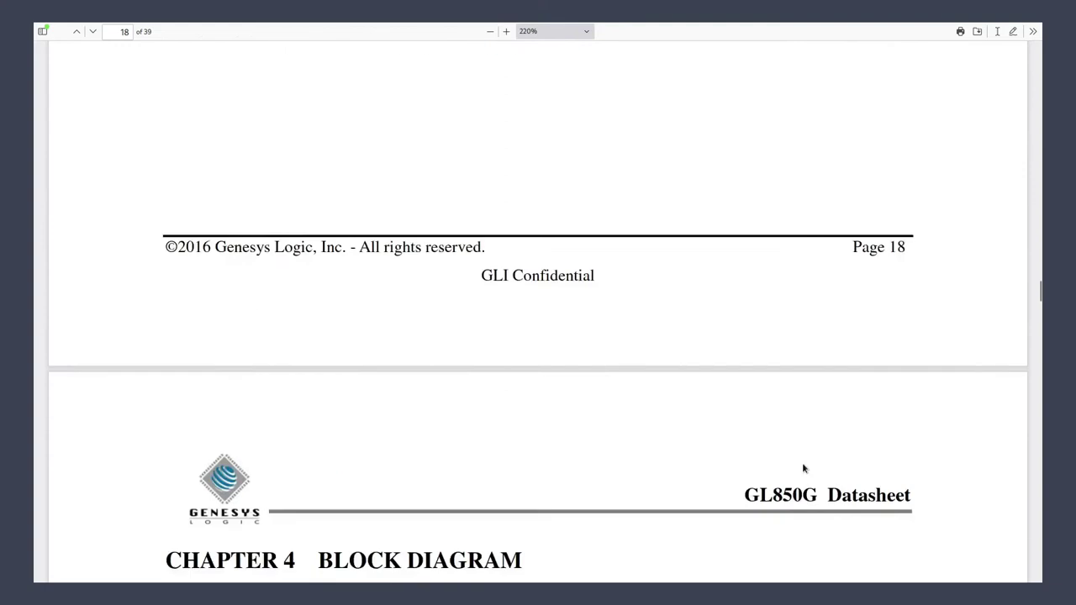
scroll(803, 469, down, 10)
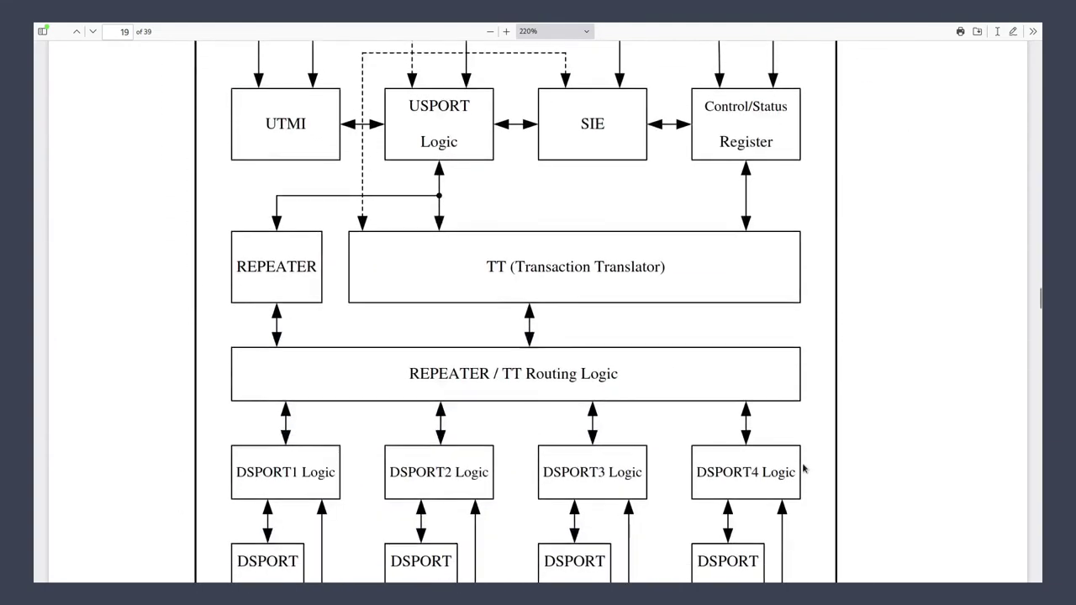
scroll(803, 468, up, 4)
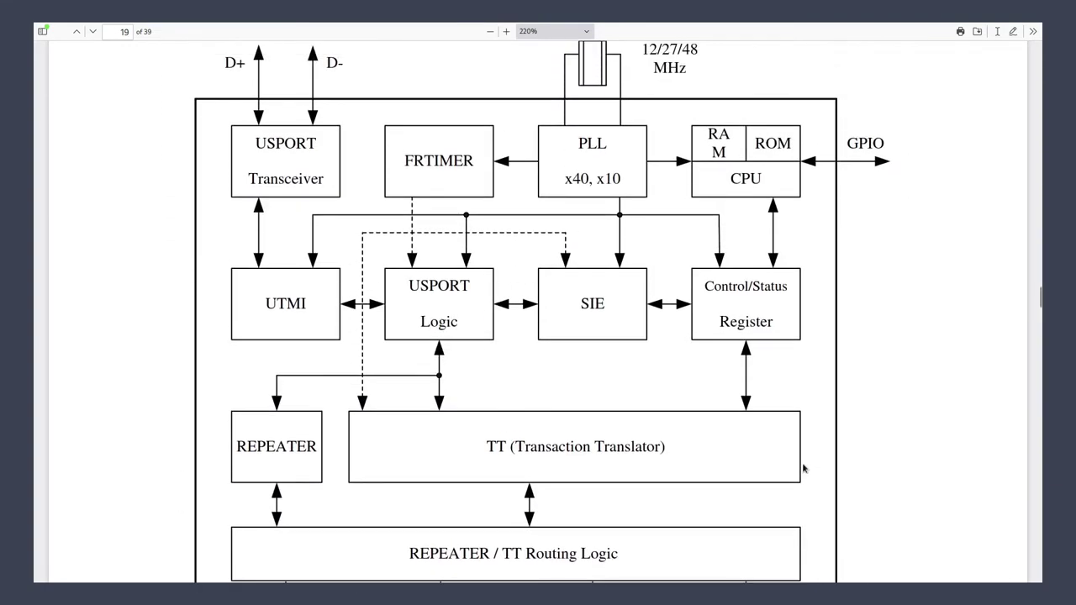
scroll(803, 469, down, 7)
scroll(802, 468, down, 15)
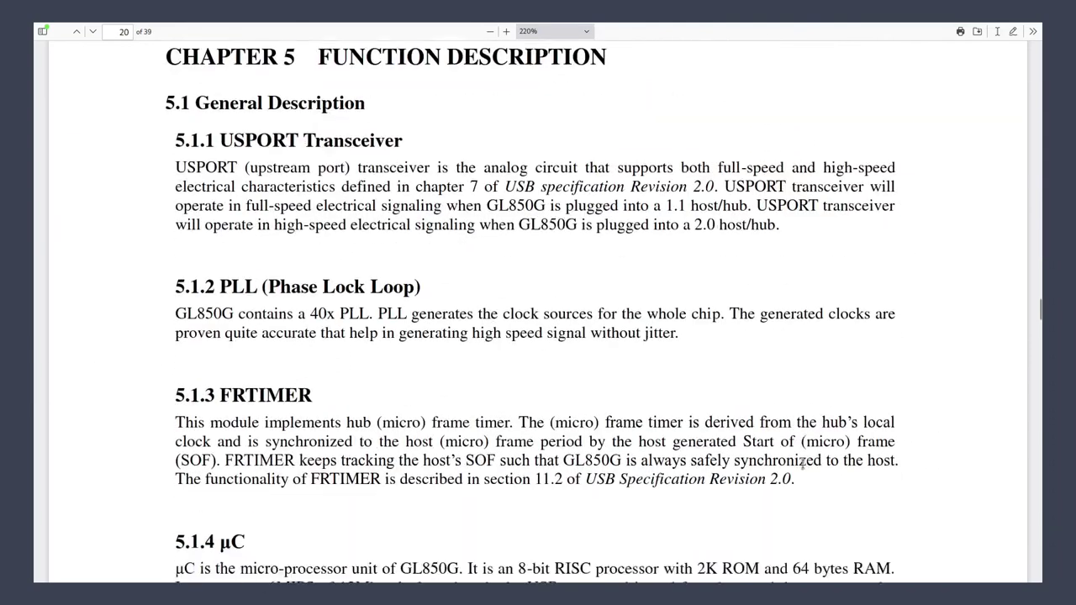
Skim the Chapter 5 block descriptions and signal routing diagrams up to section 5.2, Configuration and I/O Settings, on page 24.
scroll(803, 468, down, 1)
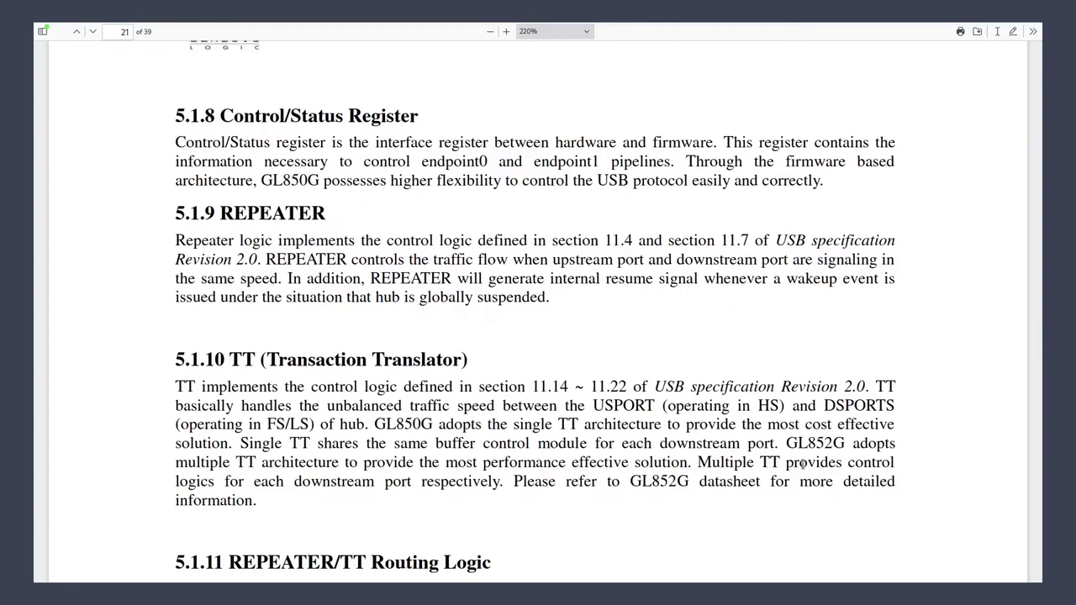
scroll(803, 463, down, 10)
scroll(803, 468, down, 5)
scroll(803, 468, down, 10)
scroll(803, 463, up, 7)
scroll(803, 468, down, 3)
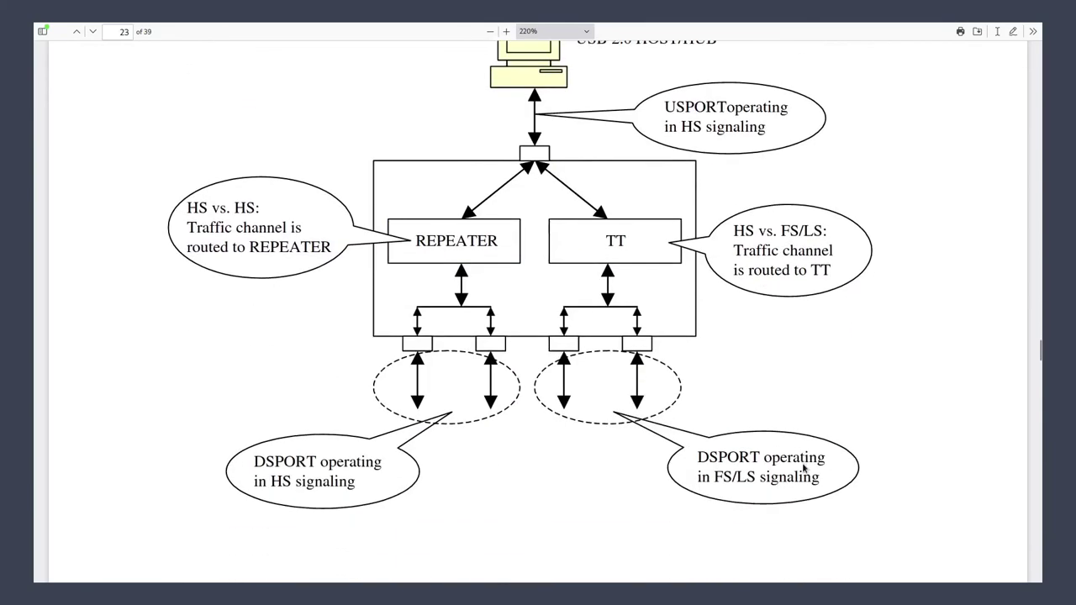
scroll(803, 464, down, 8)
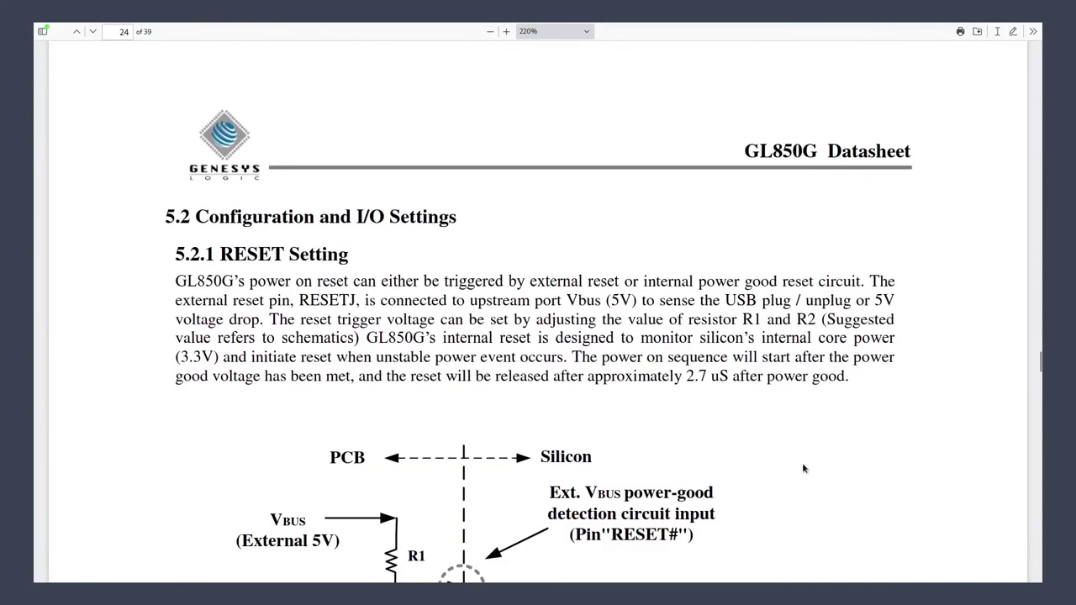
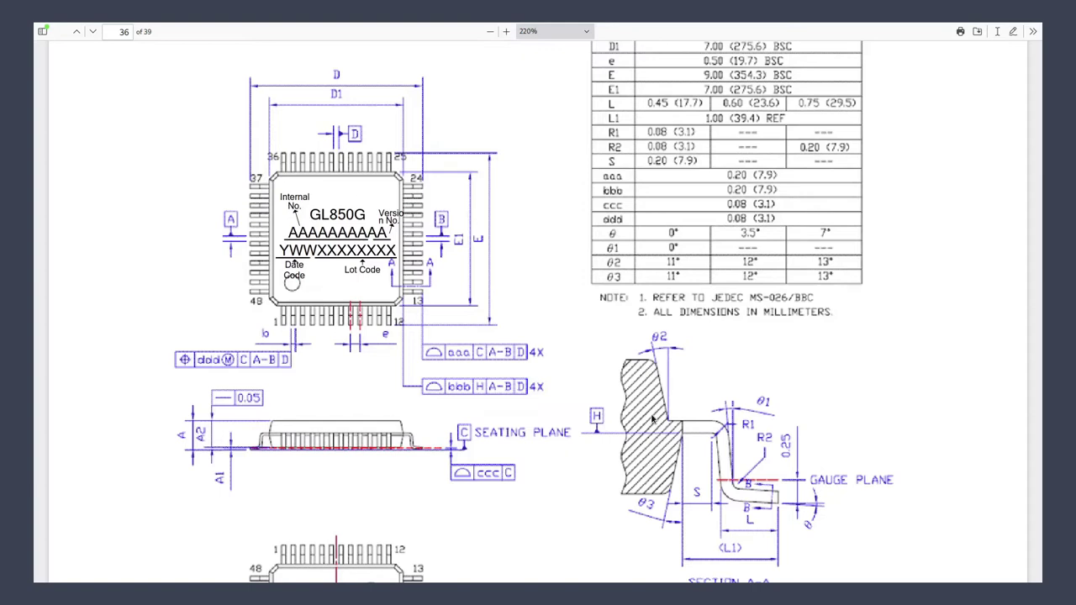
Examine the LQFP-48 and SSOP-28 package drawings on pages 36 and 37 of the datasheet.
scroll(651, 418, down, 1)
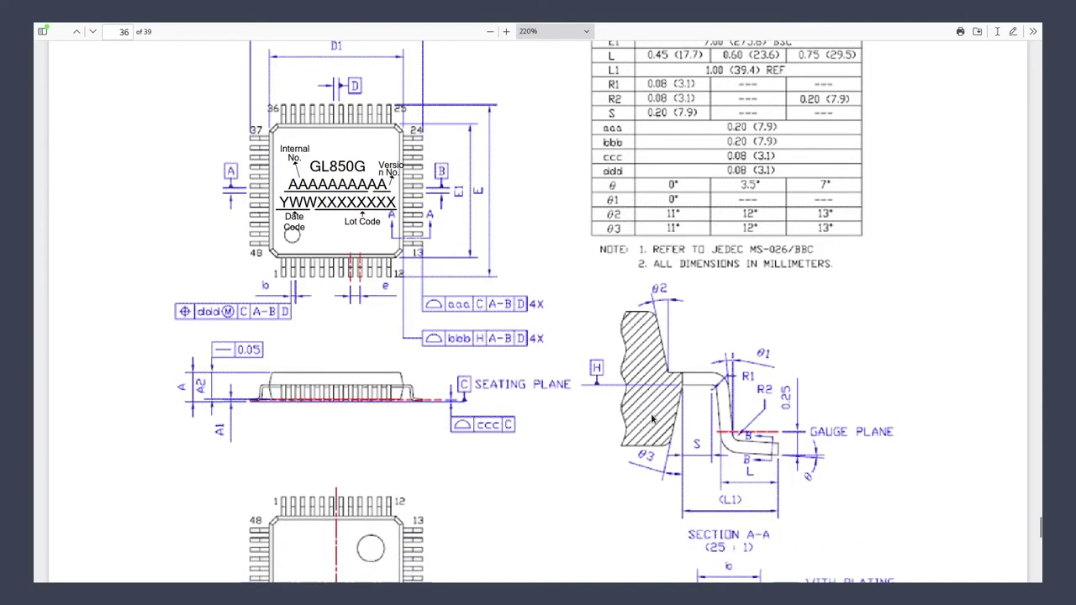
scroll(651, 418, up, 3)
scroll(651, 418, down, 8)
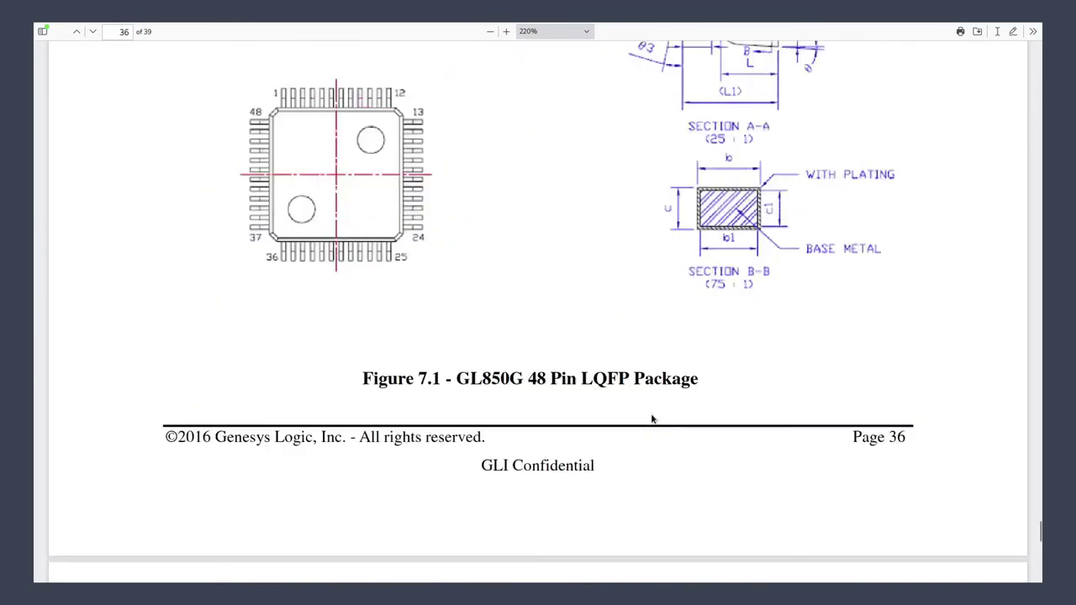
scroll(651, 418, up, 3)
scroll(651, 418, down, 6)
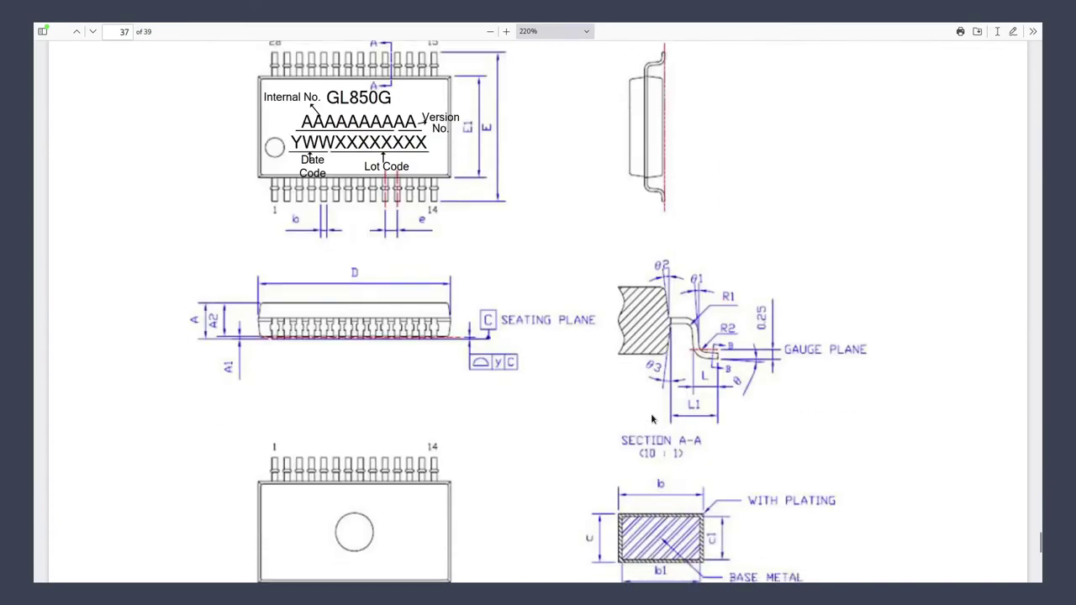
scroll(651, 418, up, 4)
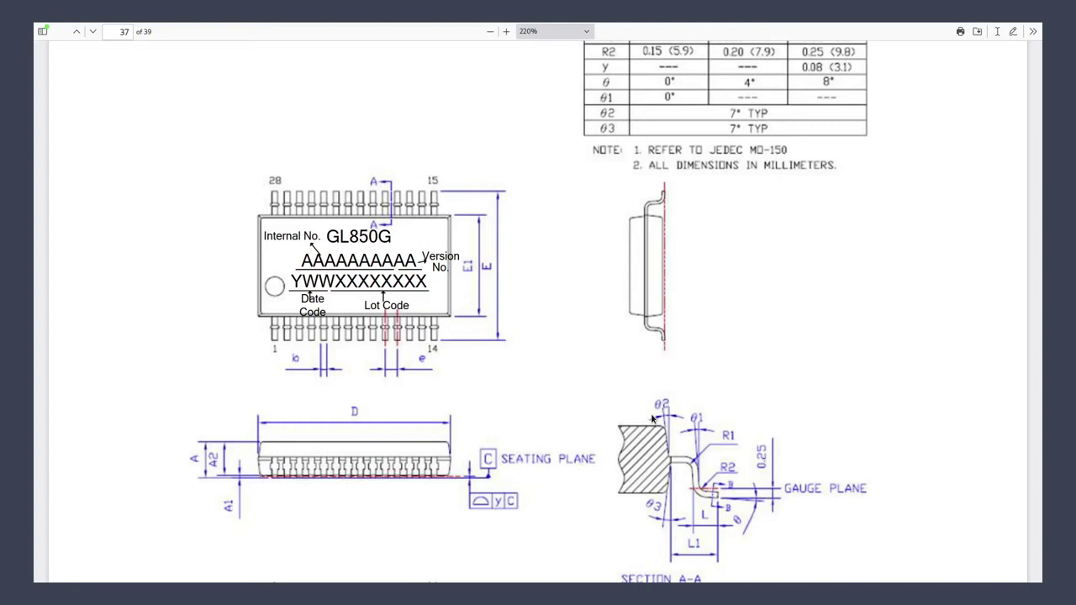
Examine the QFN-28 package drawing and dimension table on page 38, finishing at the end of the datasheet.
scroll(651, 418, down, 15)
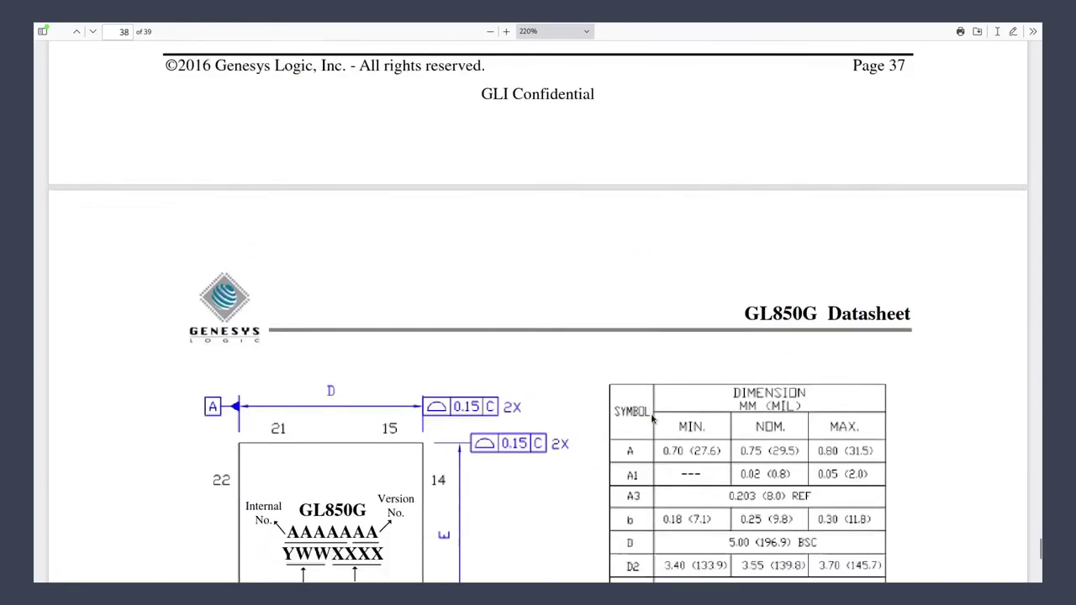
scroll(652, 418, down, 4)
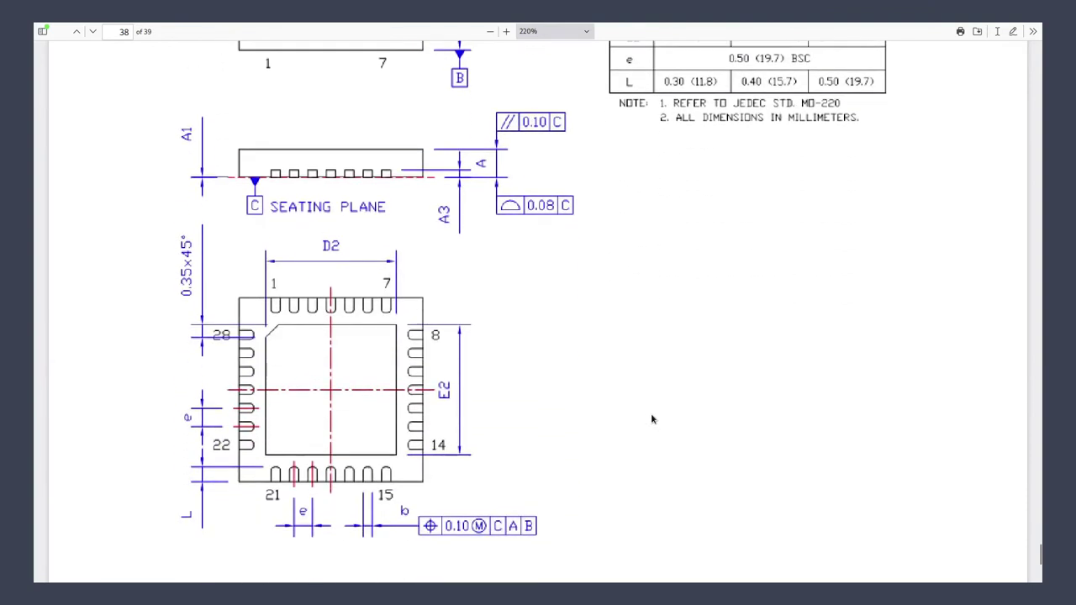
scroll(652, 417, down, 5)
scroll(651, 413, up, 10)
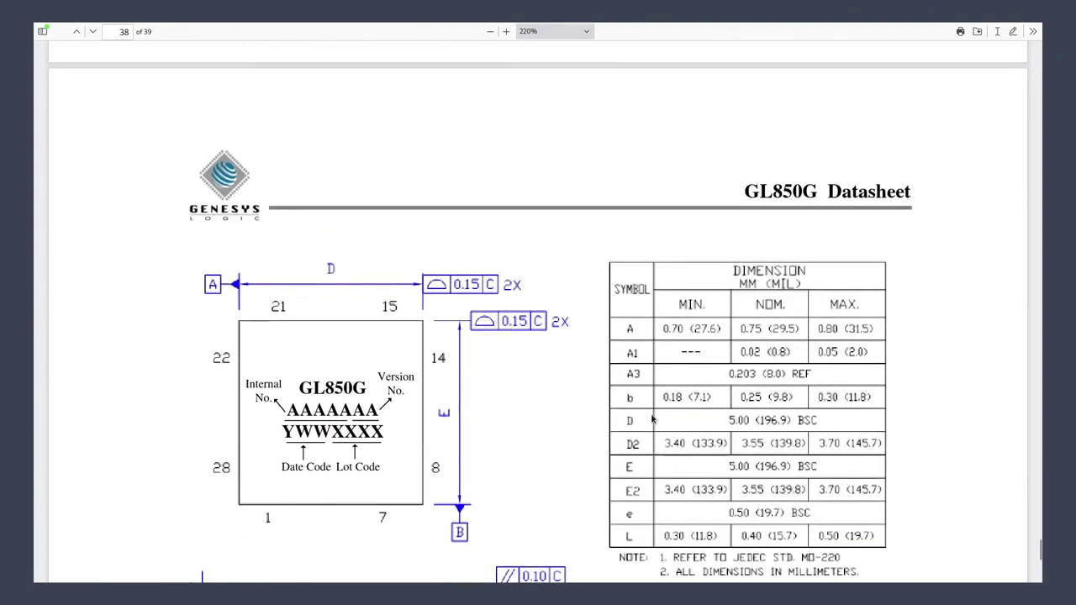
scroll(691, 432, down, 20)
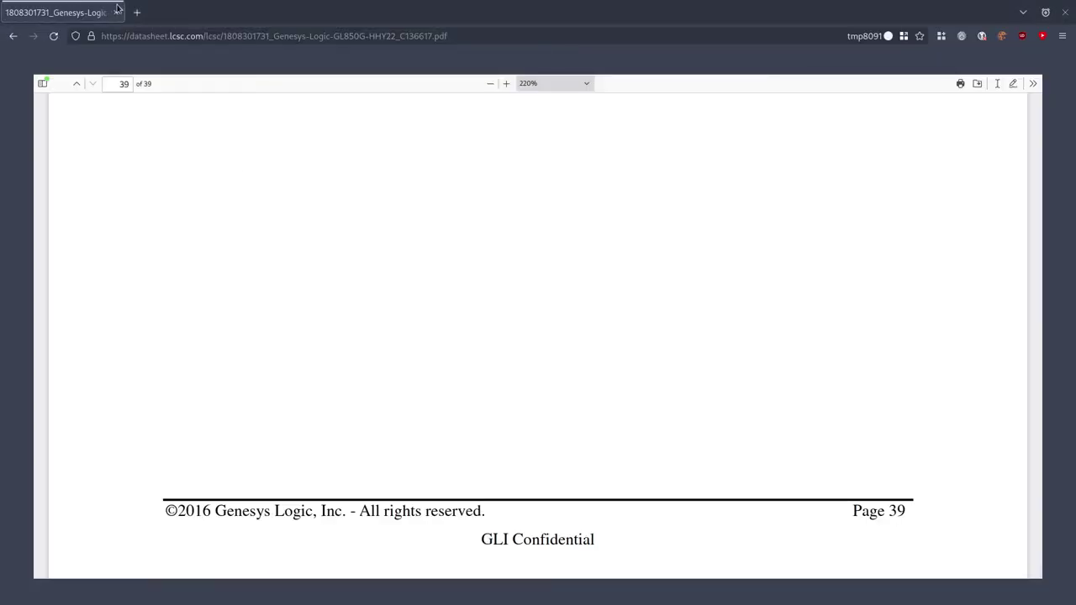
Close the datasheet, return to the KiCad schematic and inspect the USB2 connector's symbol and footprint details.
click(118, 10)
key(super+f)
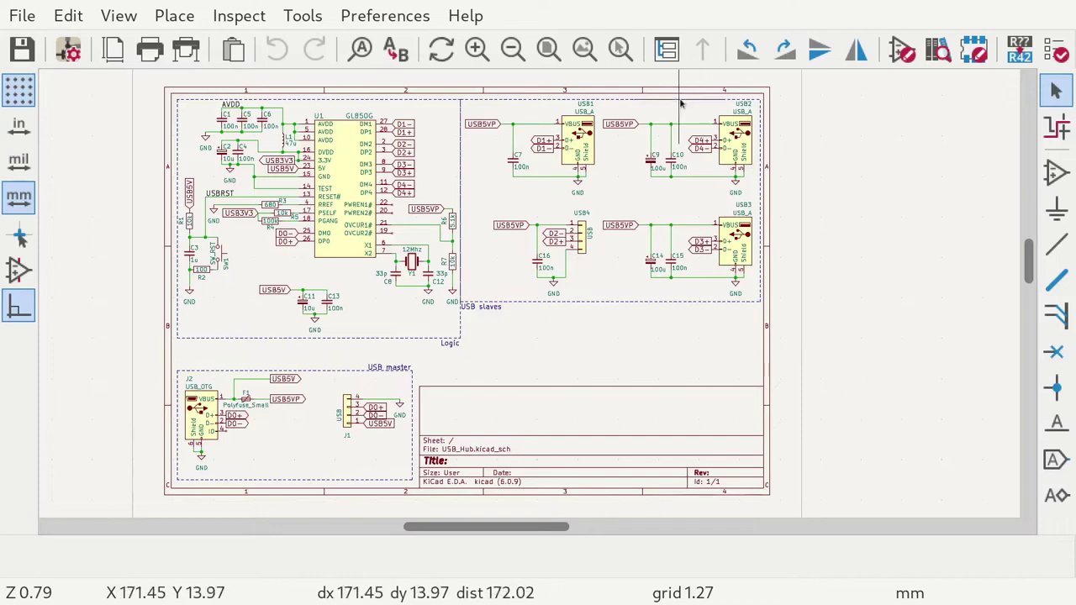
scroll(700, 129, up, 2)
scroll(529, 298, up, 1)
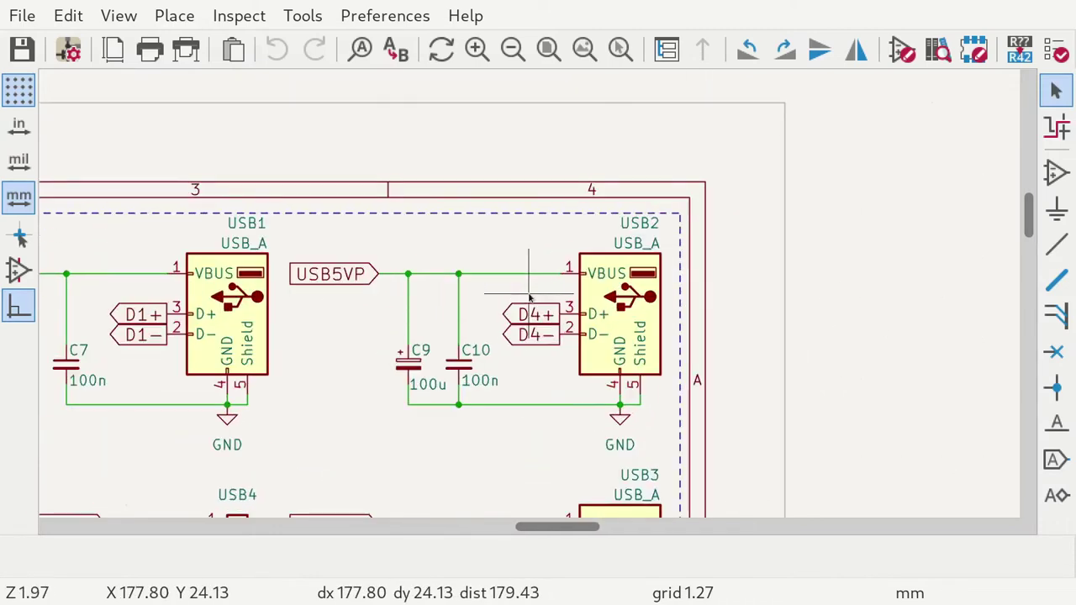
click(589, 307)
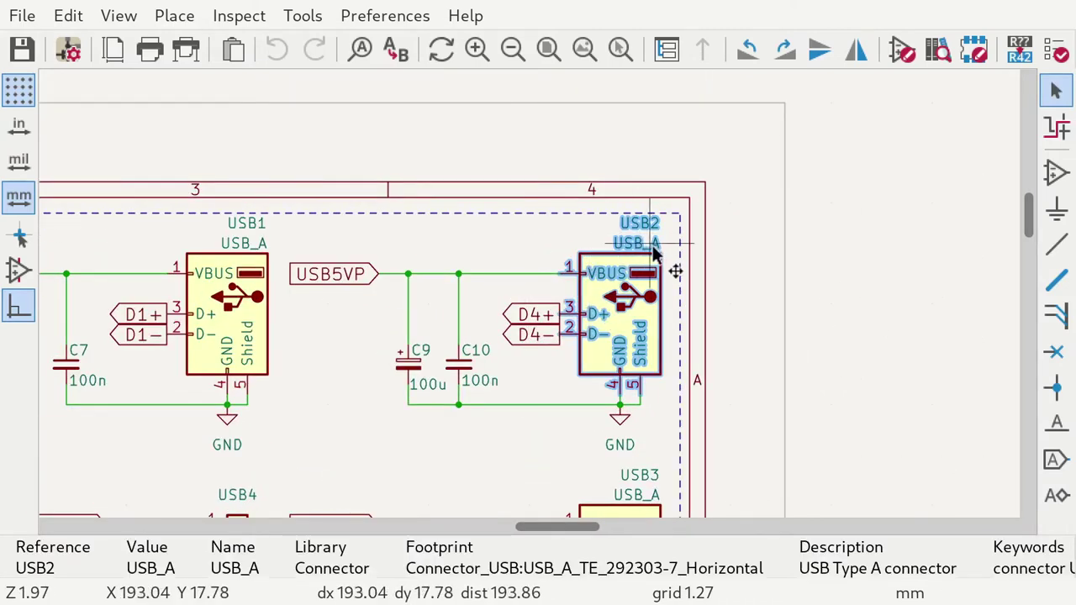
Inspect the J2 USB_OTG connector's details in the USB master block, leaving nothing selected.
scroll(290, 273, down, 1)
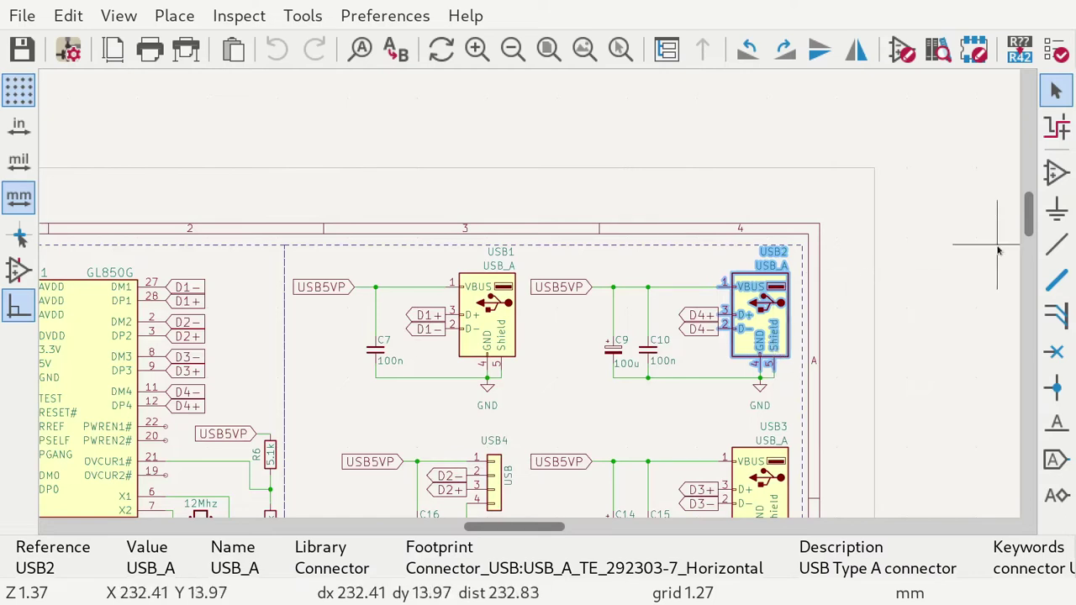
drag(1029, 212, 1007, 286)
drag(514, 527, 421, 527)
click(217, 340)
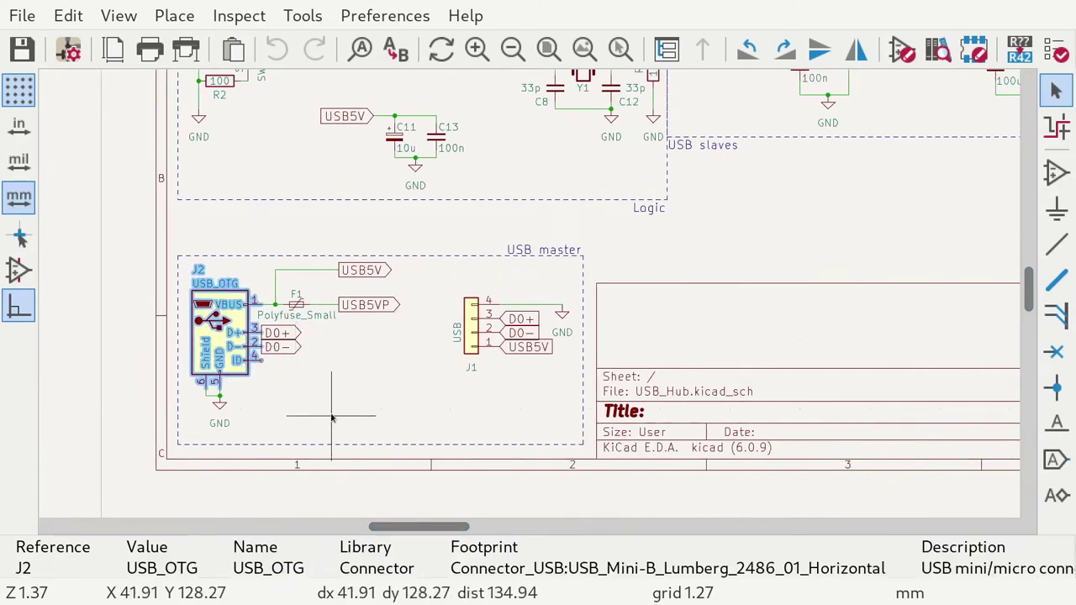
key(Escape)
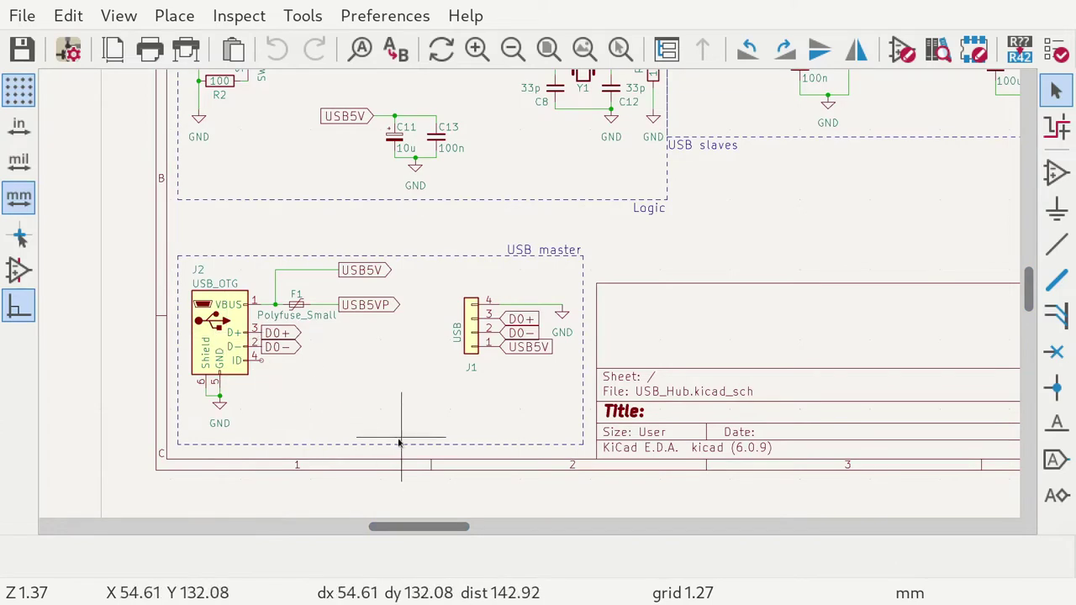
Examine the power connections in the USB master block and select the USB5V global label above the polyfuse.
scroll(379, 402, down, 2)
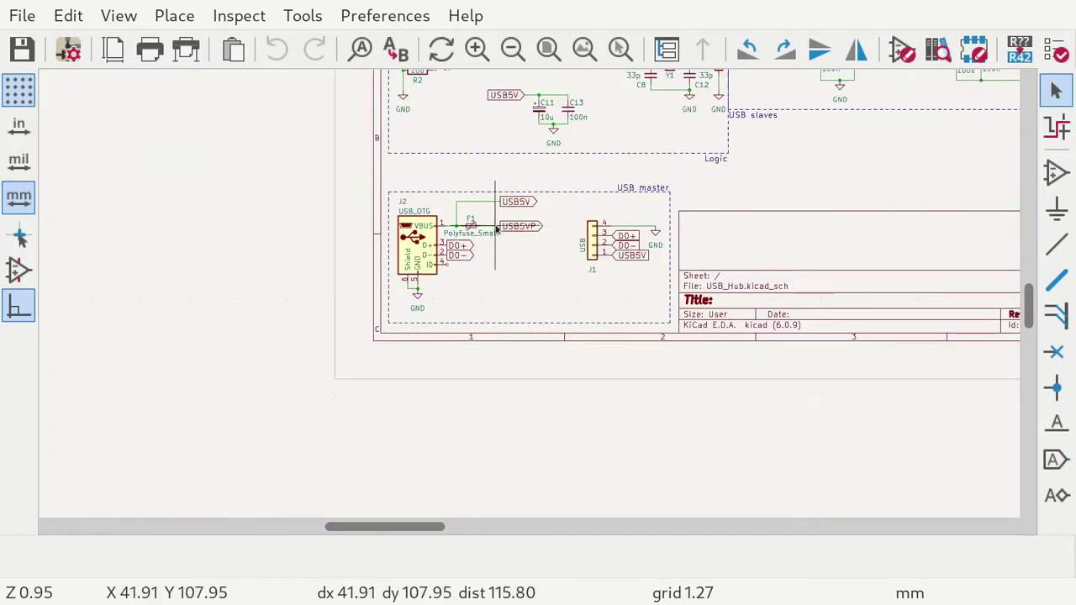
scroll(492, 226, up, 2)
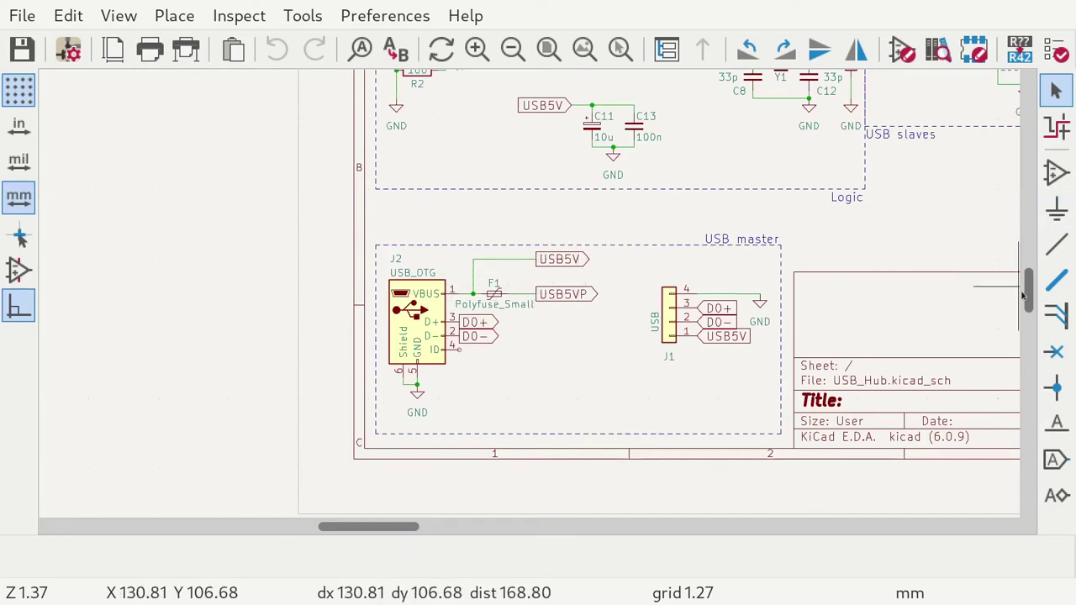
scroll(1028, 290, up, 2)
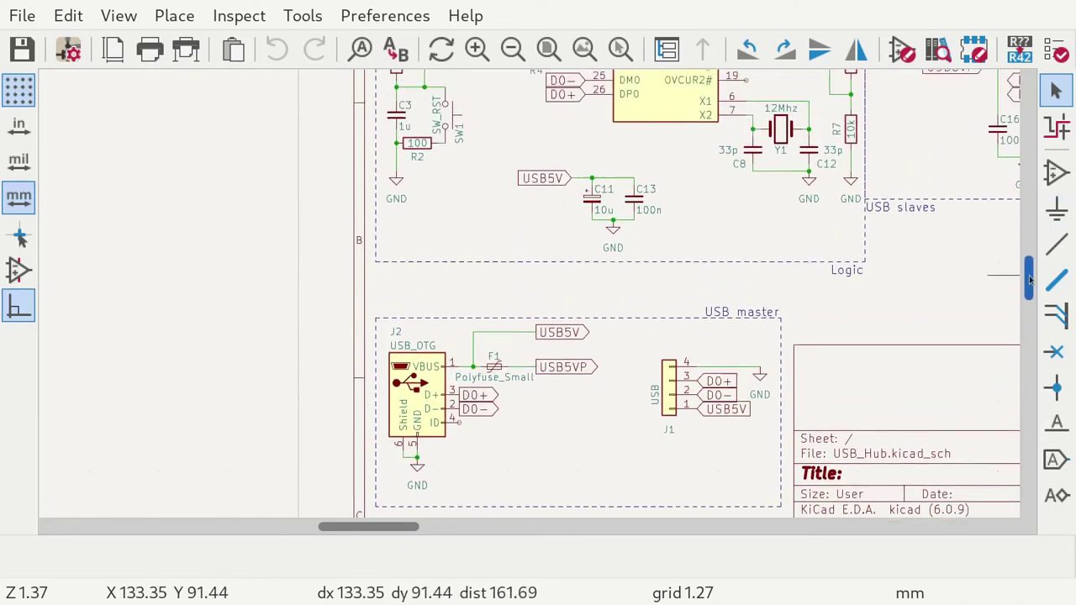
click(580, 335)
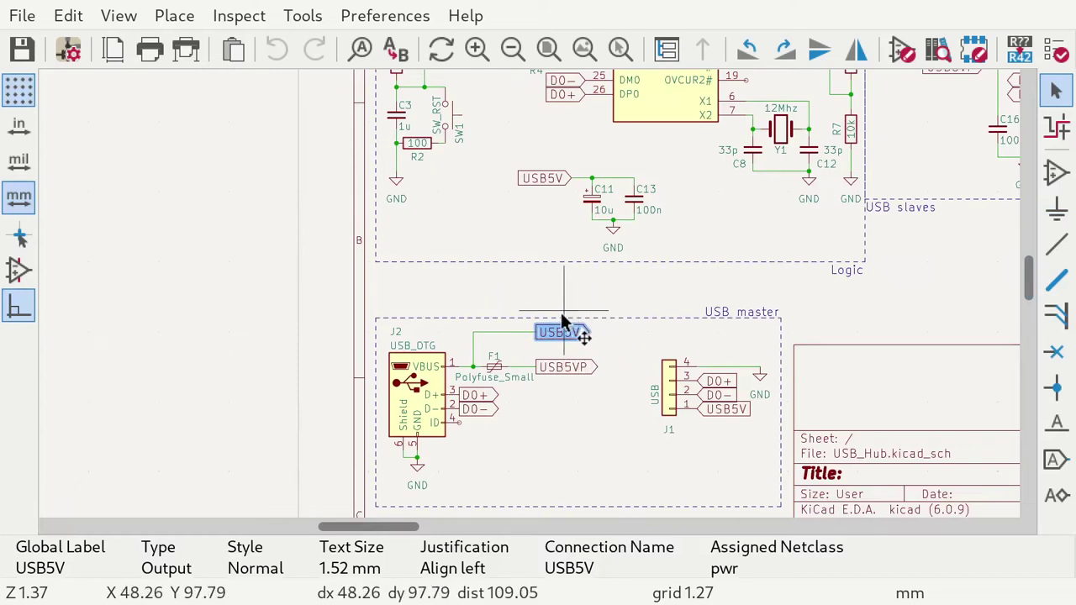
Compare the USB5V label beside C11 in the Logic block with the USB5V label above the polyfuse in the USB master block.
click(540, 178)
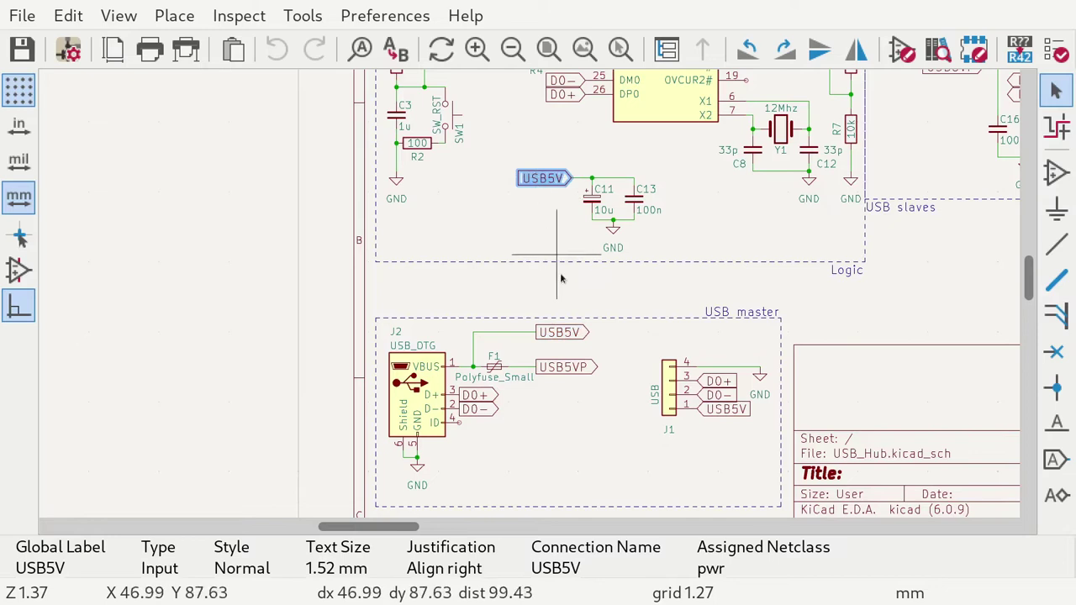
click(565, 336)
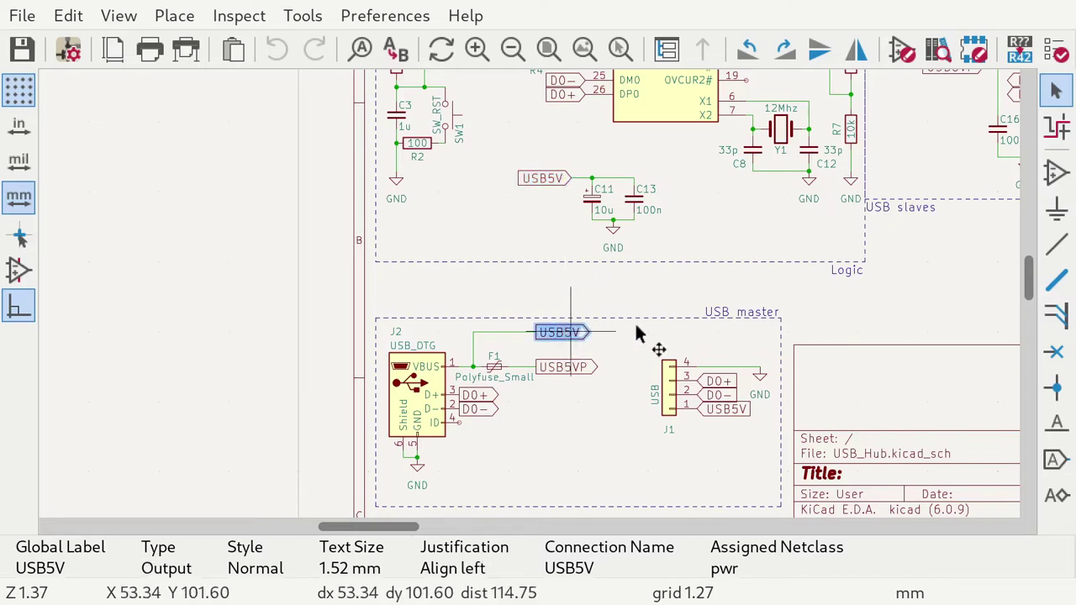
scroll(717, 315, down, 2)
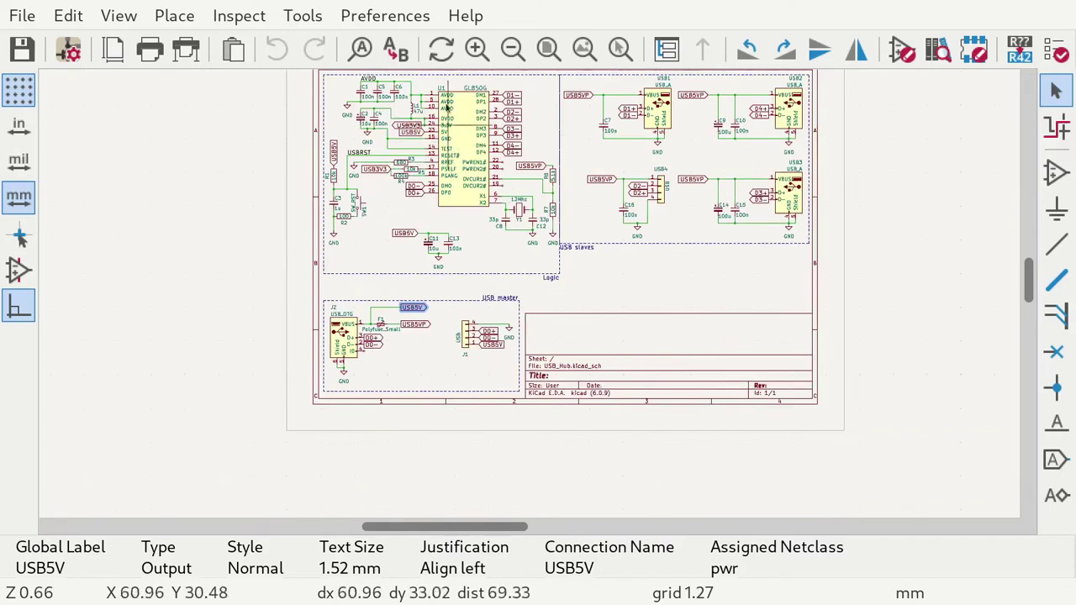
Inspect the USB2 connector's details in the USB slaves block, leaving nothing selected.
scroll(444, 87, up, 1)
scroll(528, 296, down, 1)
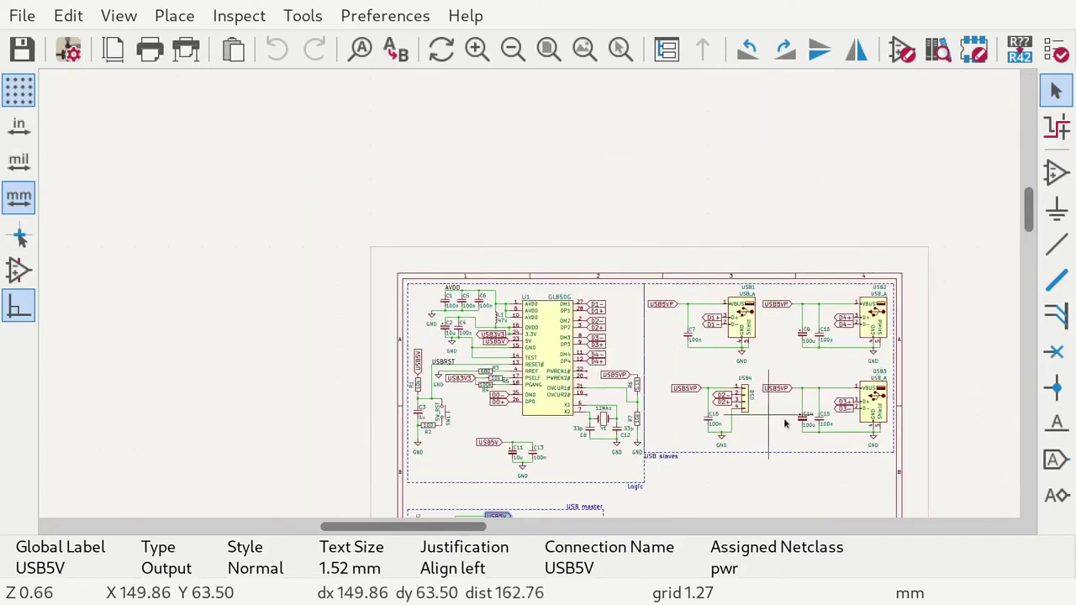
scroll(715, 370, up, 4)
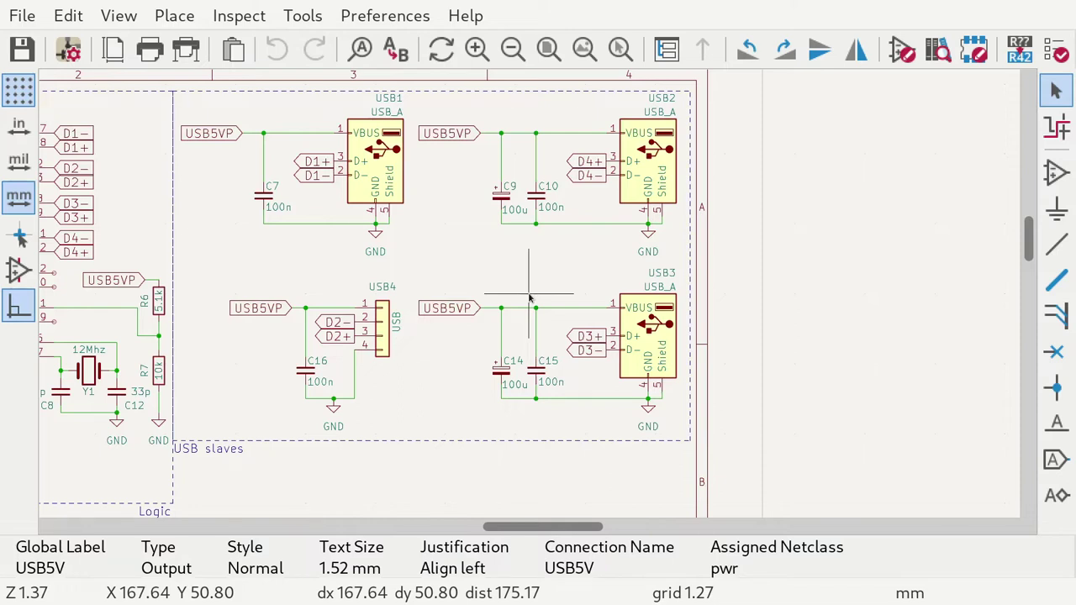
click(677, 179)
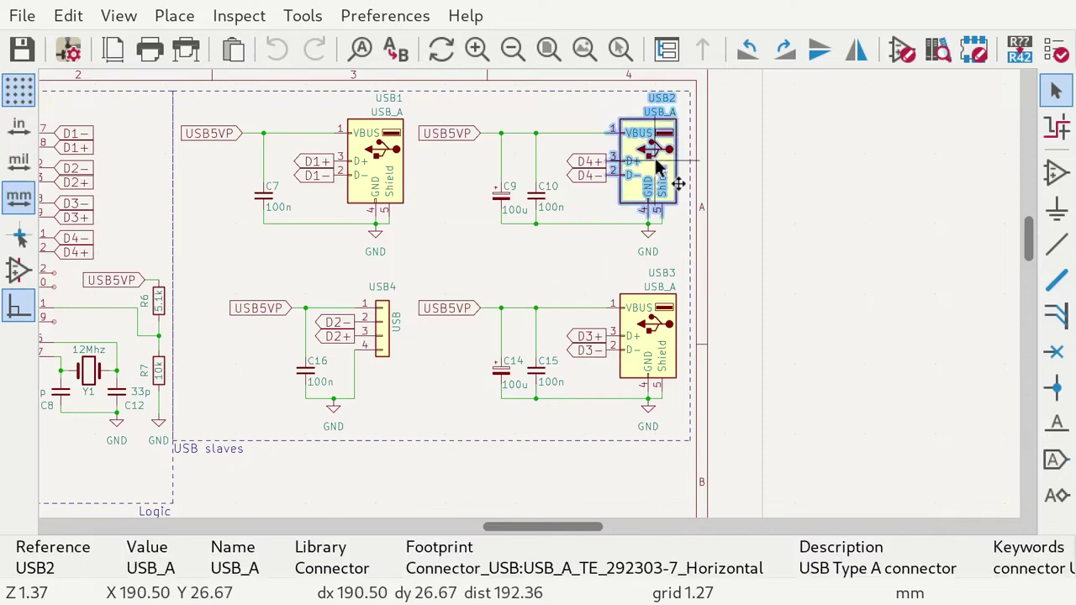
click(759, 181)
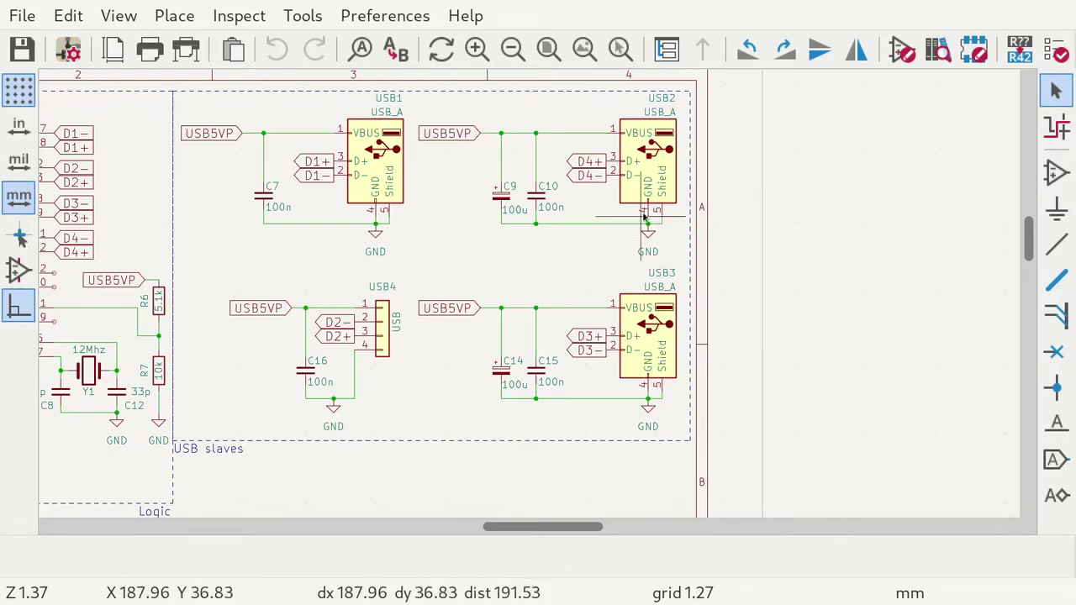
Inspect the USB5VP supply wire feeding the VBUS pin of USB2, leaving nothing selected.
scroll(647, 188, up, 4)
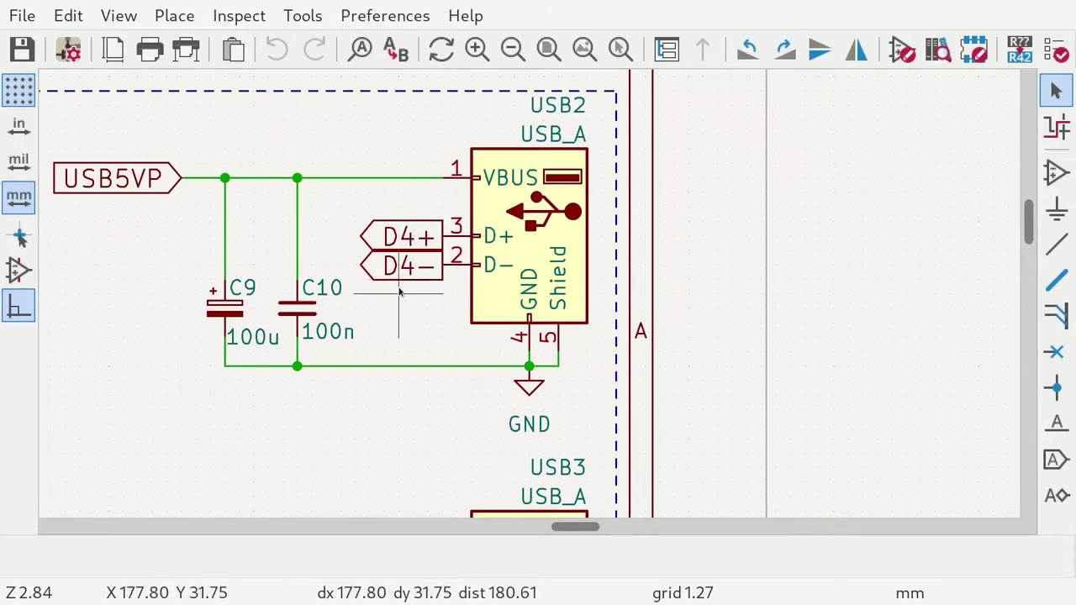
click(433, 178)
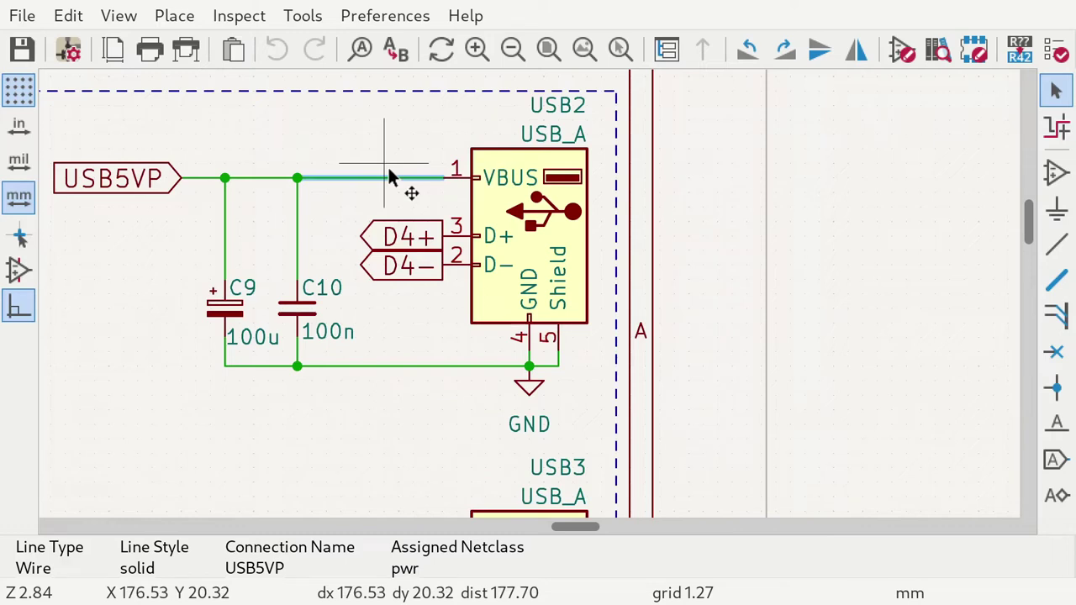
click(413, 90)
click(427, 125)
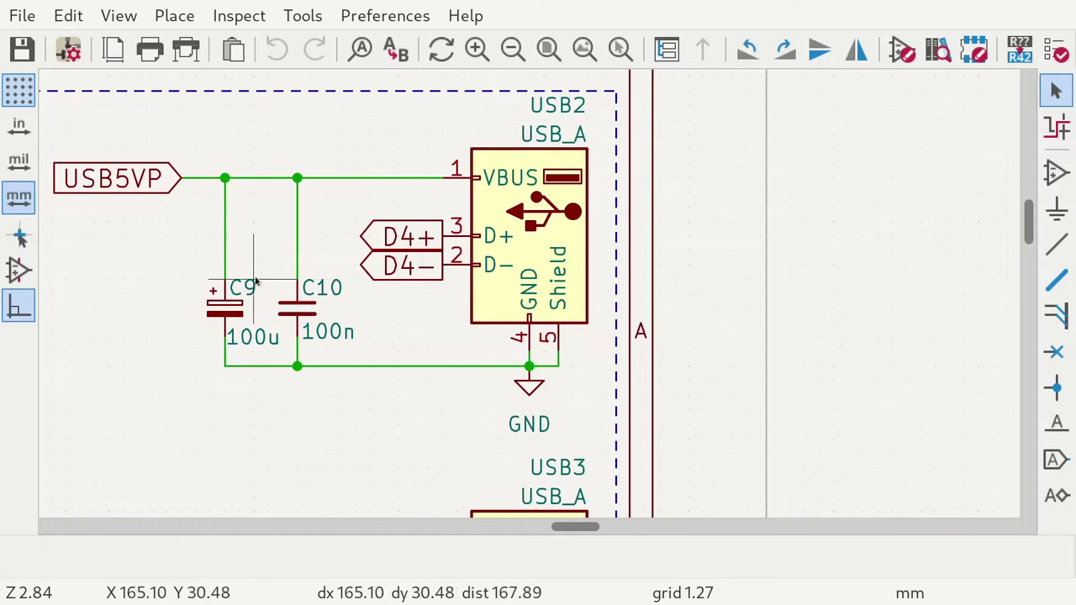
Examine capacitors C10 and C9 between USB2's supply and ground wires, leaving nothing selected.
click(371, 177)
click(367, 364)
click(299, 309)
click(239, 310)
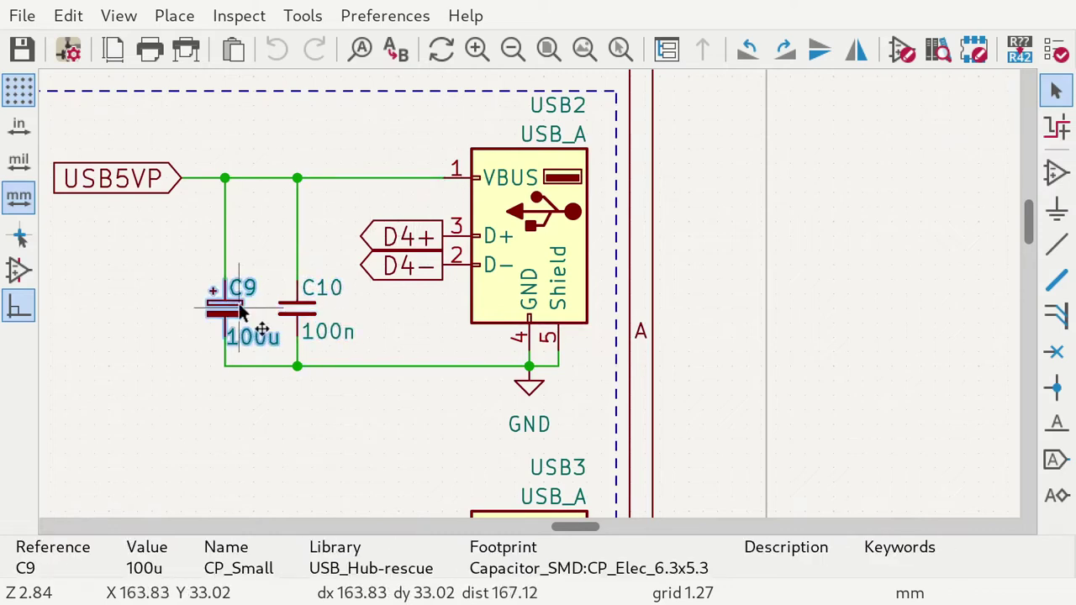
click(182, 306)
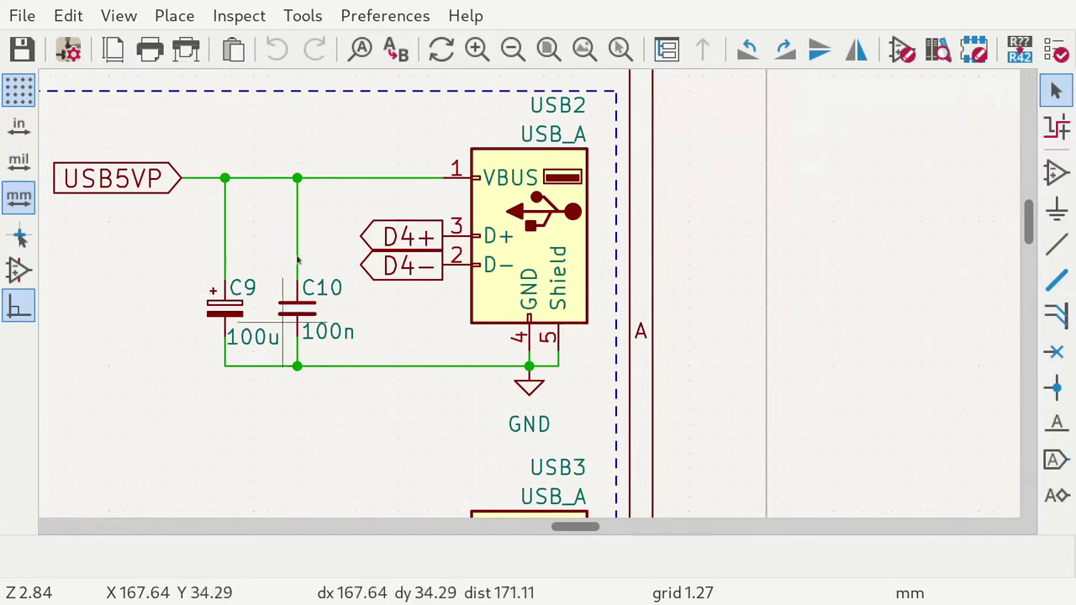
Inspect polyfuse F1 and the USB5V, USB5VP and D0+ labels connected to J2 in the USB master block.
scroll(297, 351, down, 3)
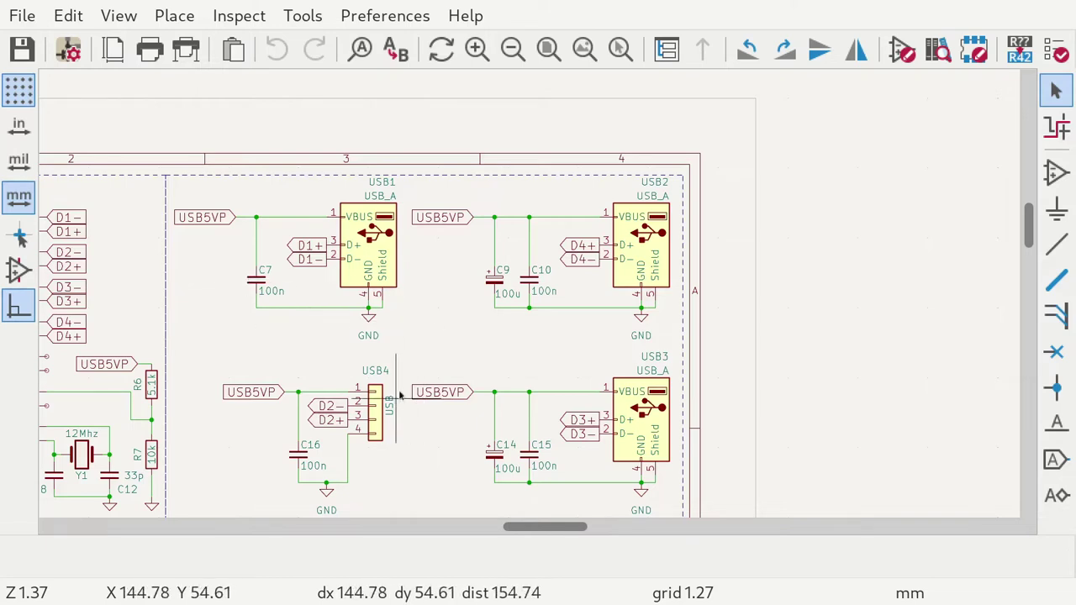
scroll(394, 402, down, 2)
scroll(545, 327, down, 1)
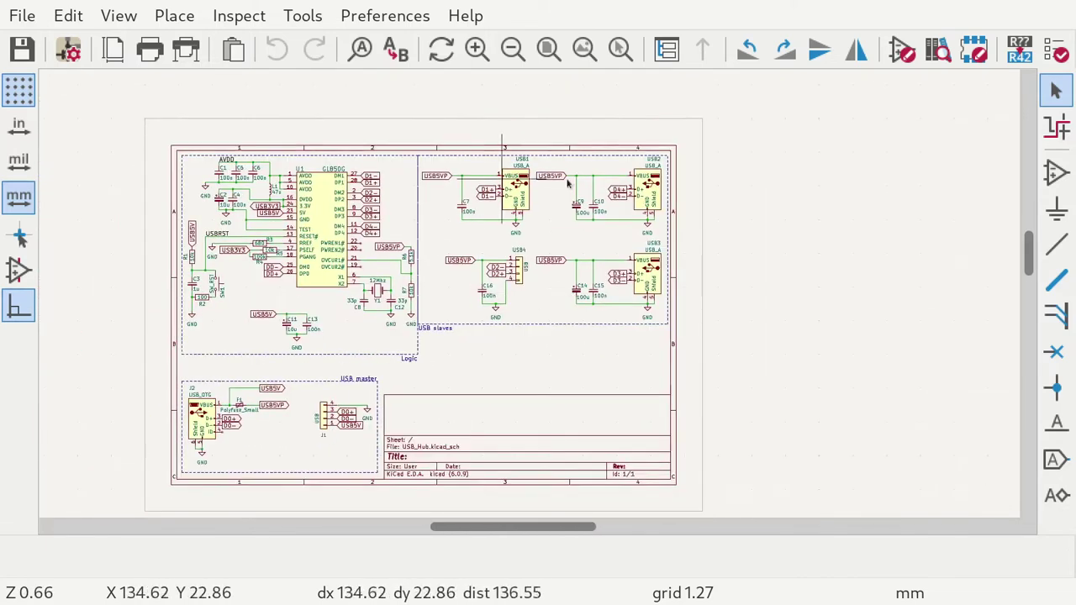
scroll(532, 297, up, 4)
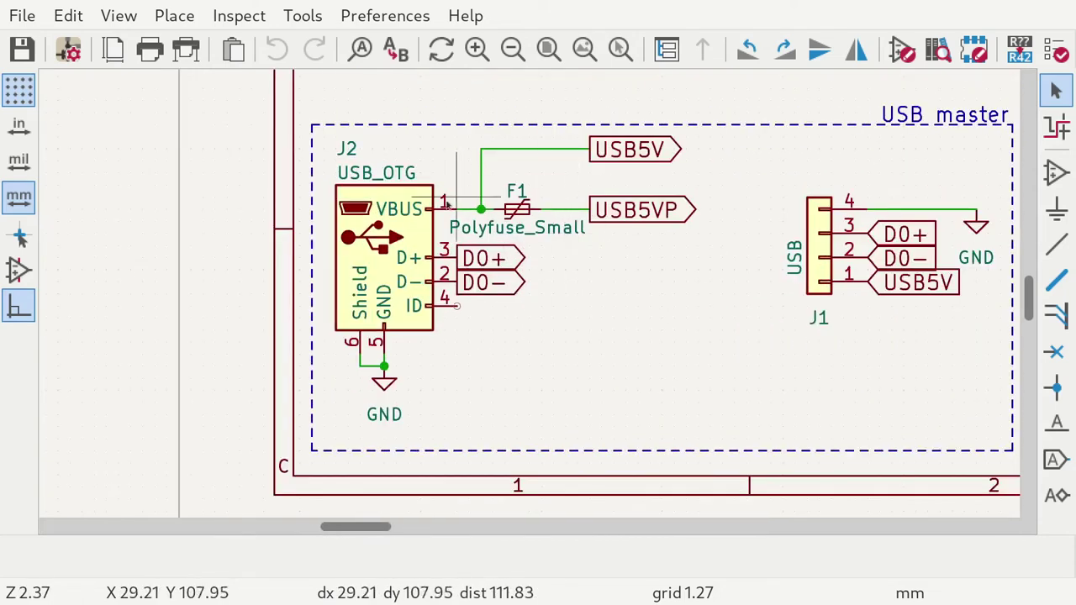
click(522, 212)
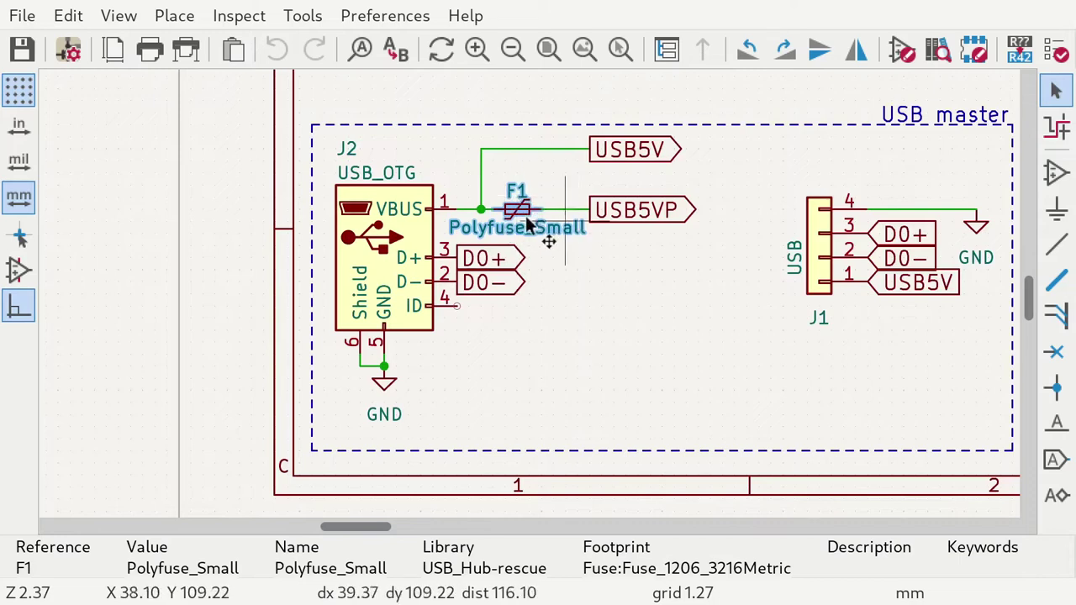
click(626, 153)
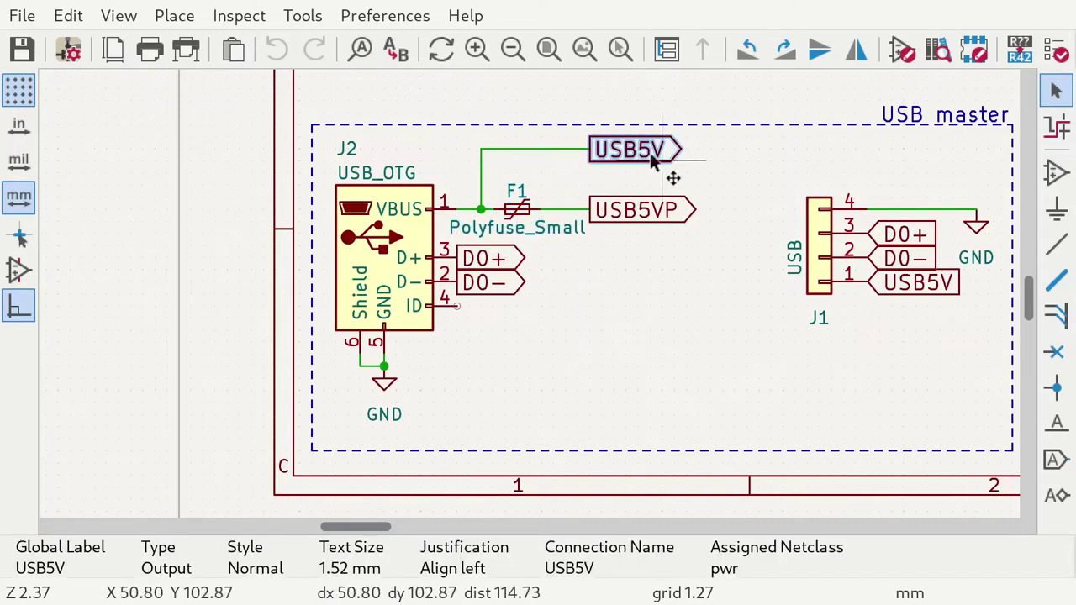
click(692, 215)
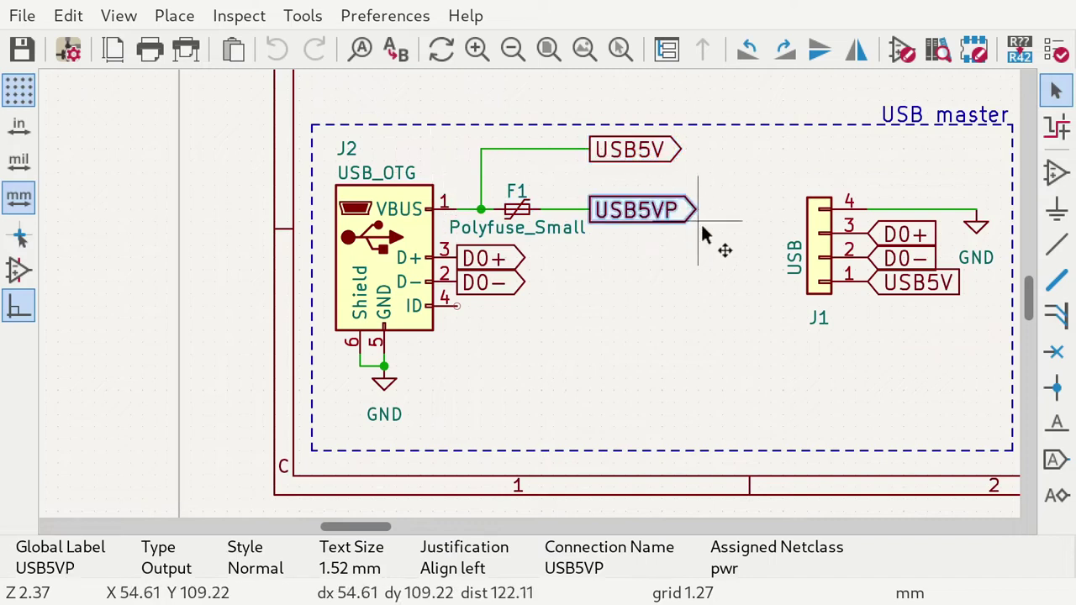
click(698, 252)
click(515, 263)
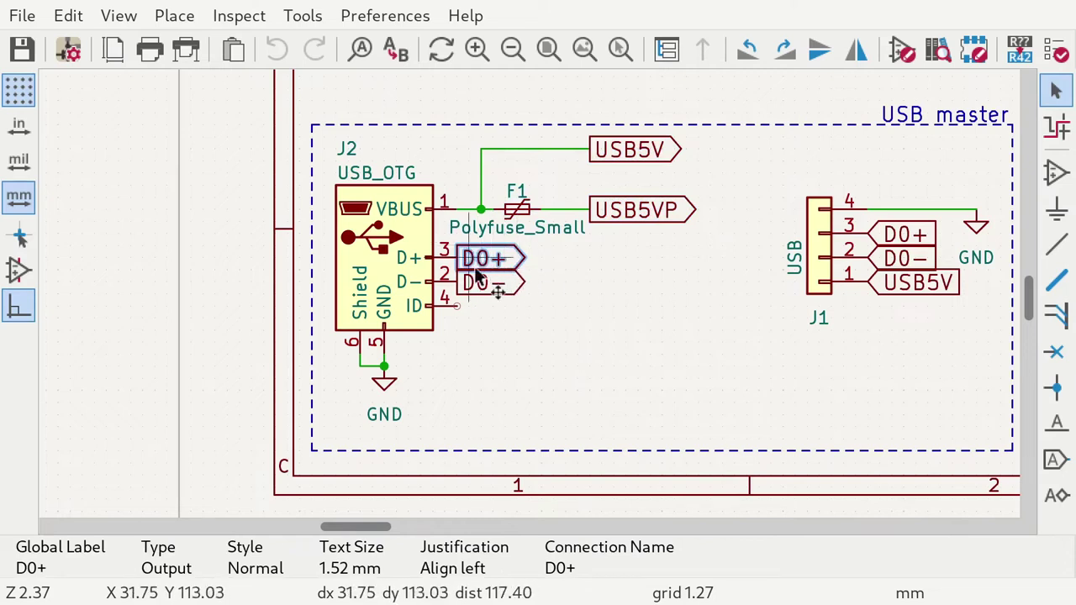
Inspect the USB2 and USB3 connectors and the D3+ label in the USB slaves block.
scroll(411, 199, down, 5)
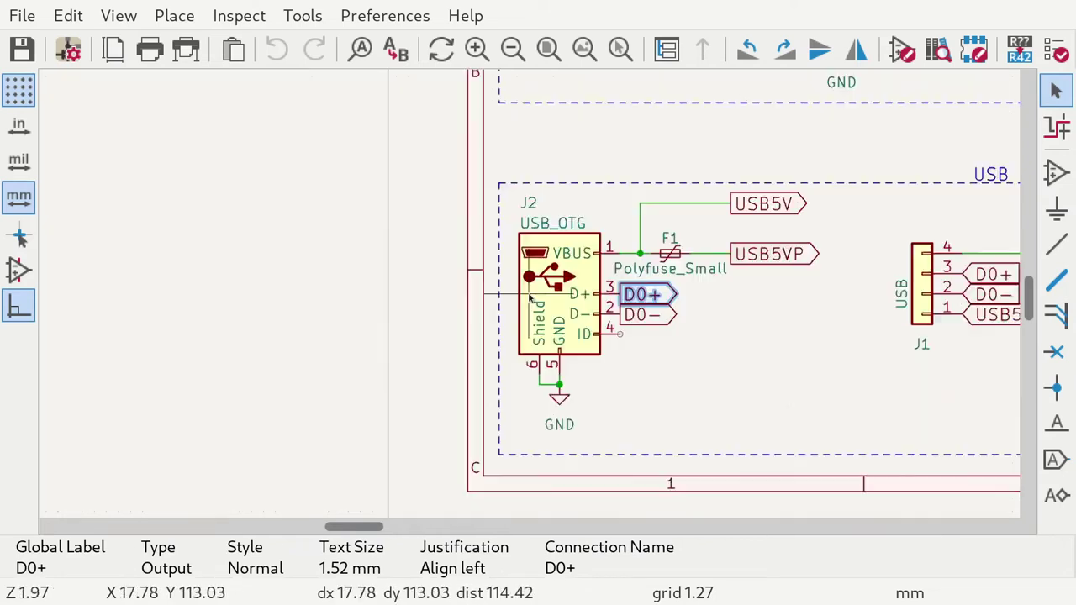
scroll(718, 136, up, 4)
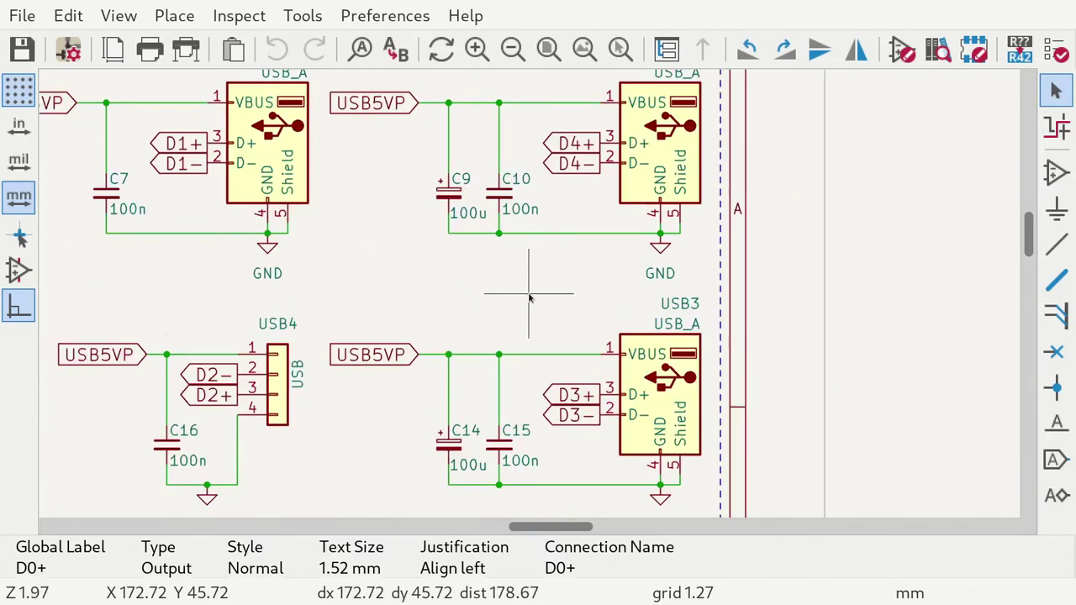
click(633, 122)
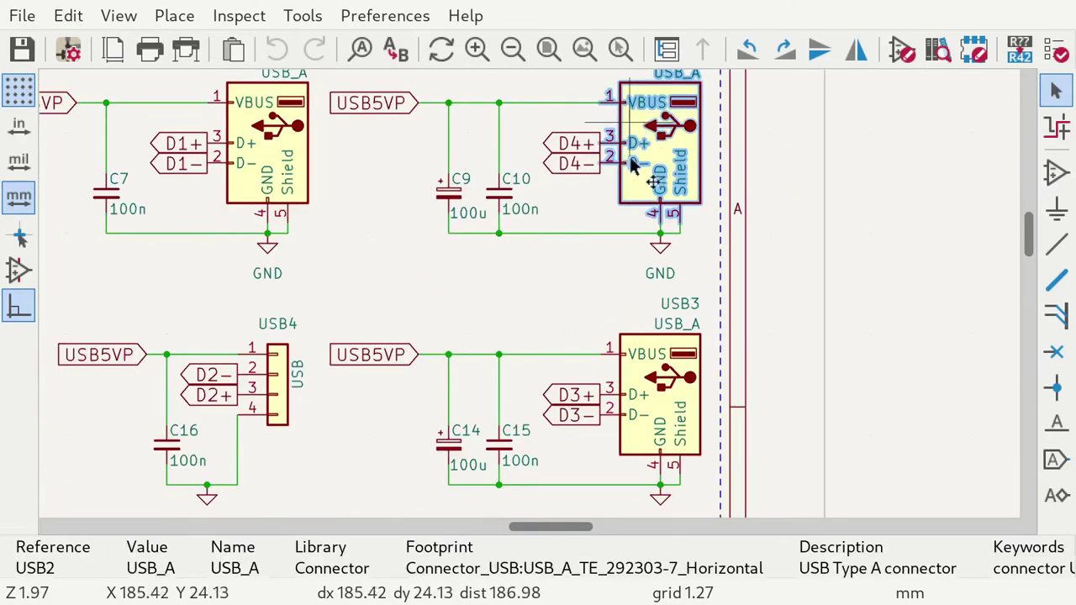
click(573, 395)
click(661, 401)
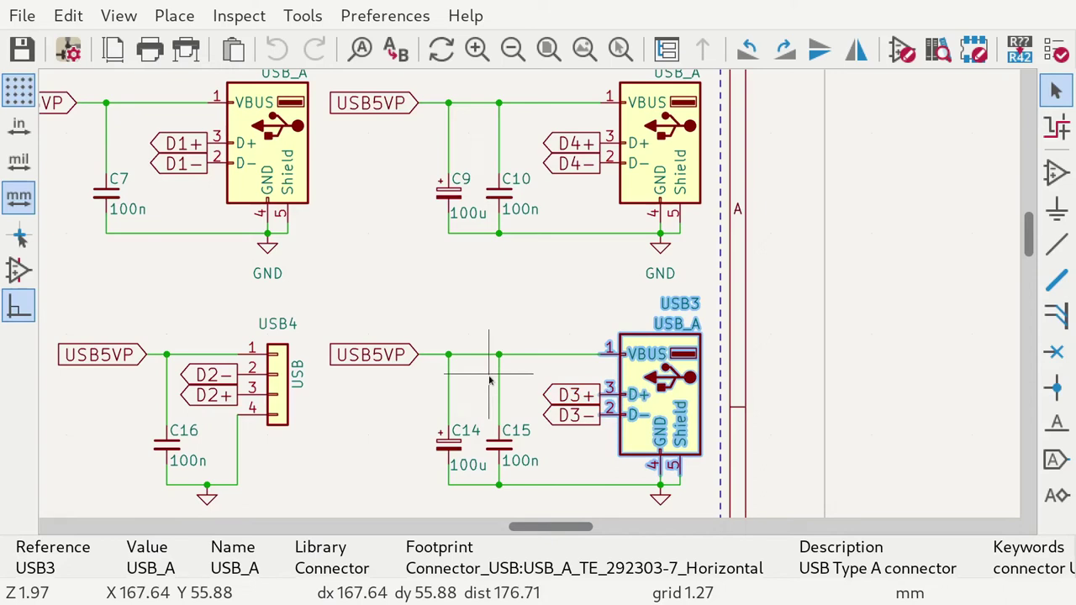
Match the USB5V, D0- and D0+ labels on header J1 with the corresponding labels on J2 in the USB master block.
scroll(462, 371, down, 5)
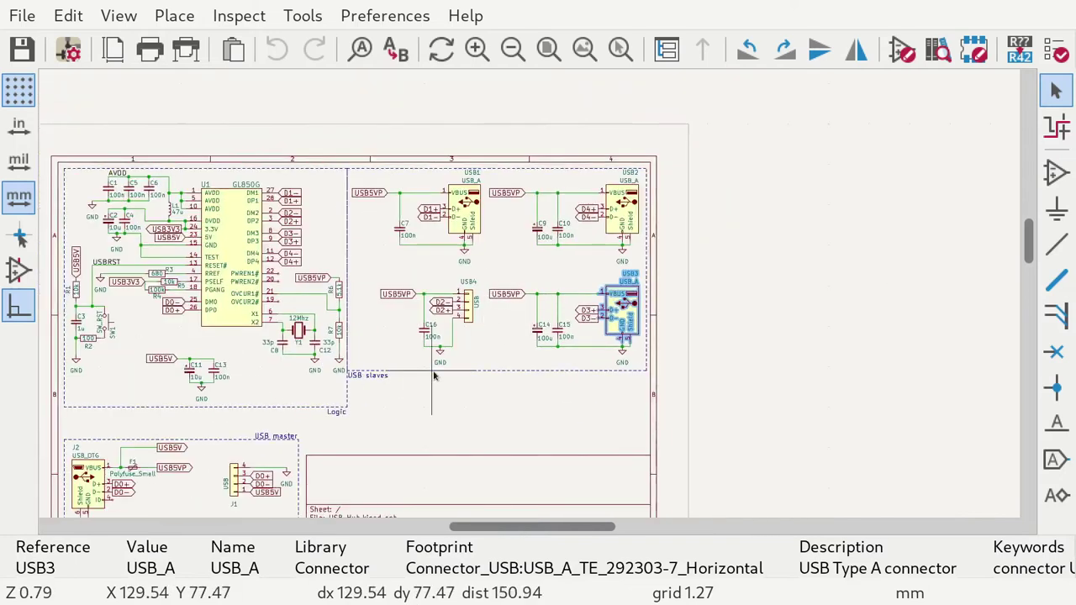
scroll(360, 393, up, 5)
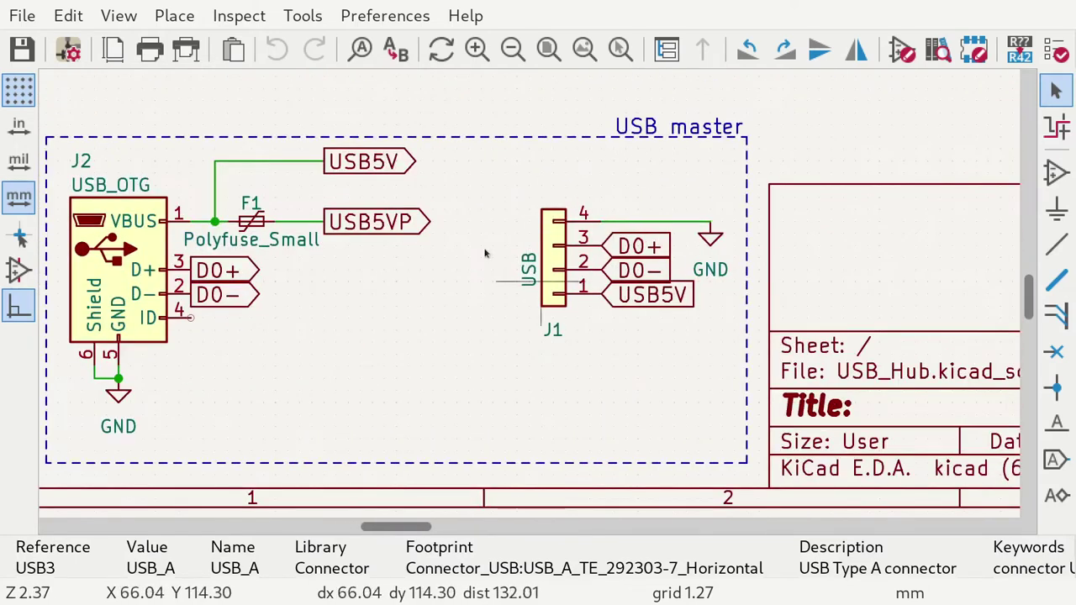
click(654, 296)
click(370, 164)
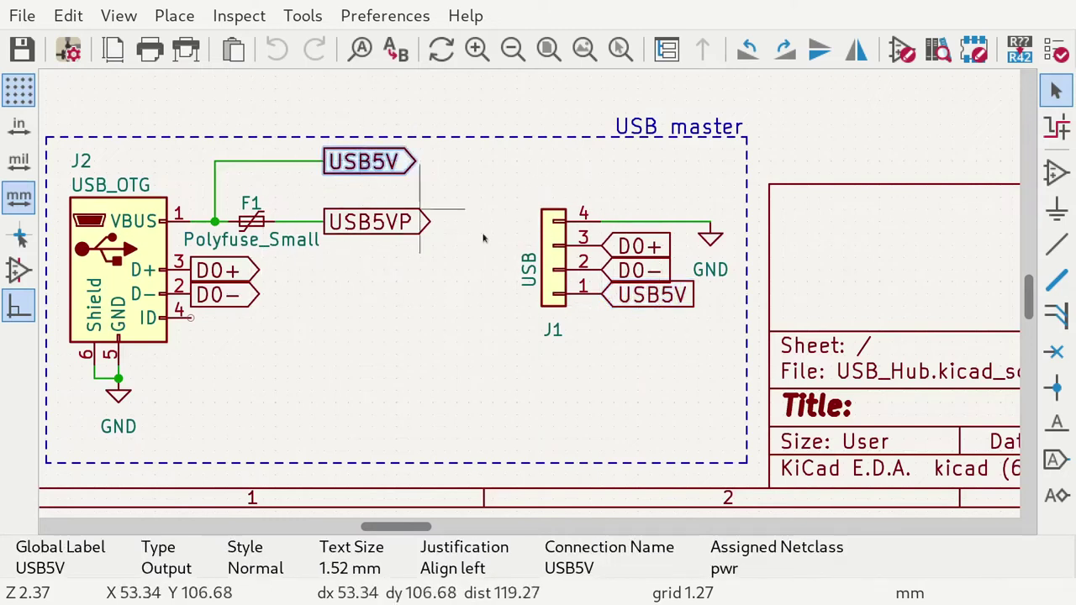
click(629, 271)
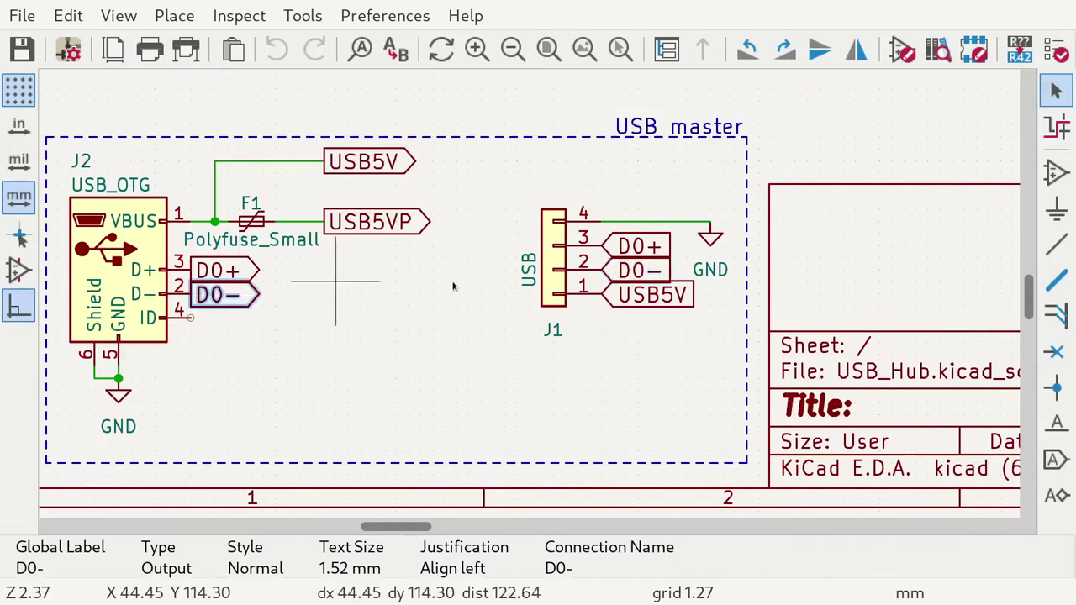
click(645, 246)
click(225, 271)
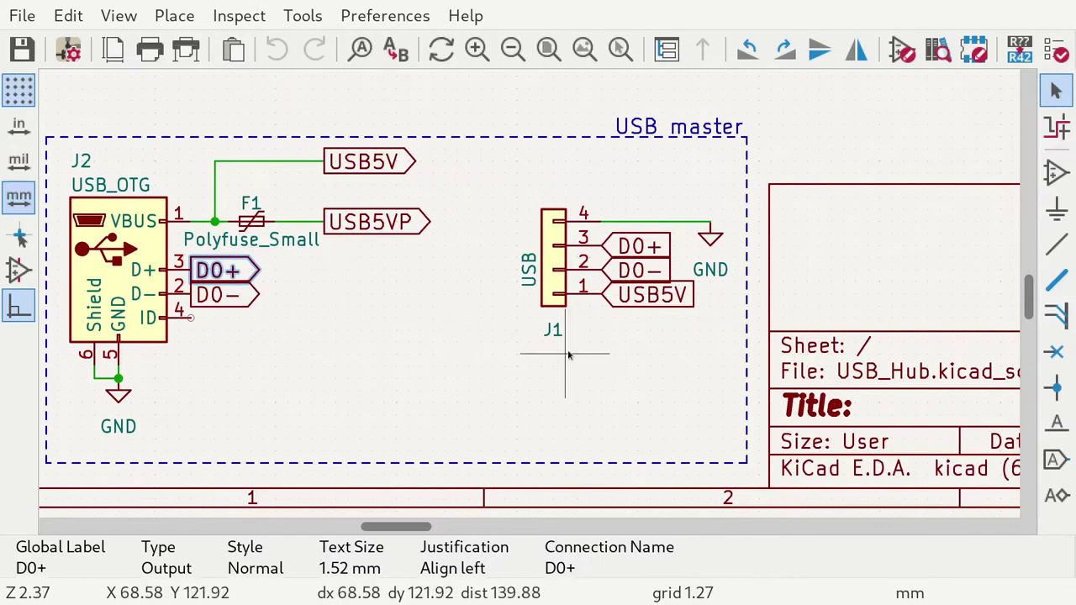
Inspect connector J2, header J1 and the USB5VP label in the USB master block, leaving nothing selected.
click(112, 238)
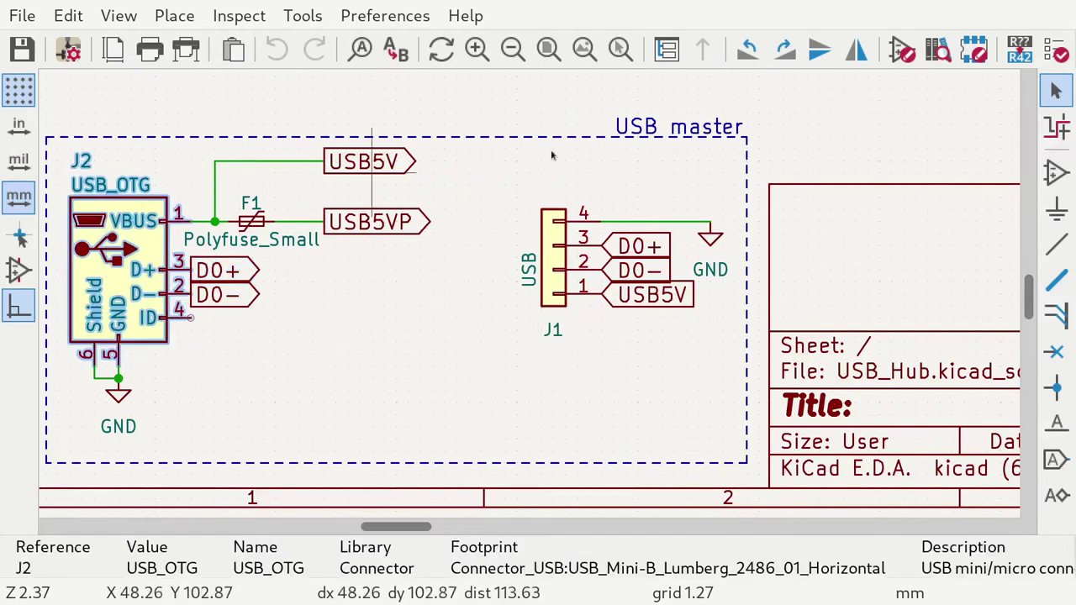
click(546, 248)
click(425, 223)
click(445, 265)
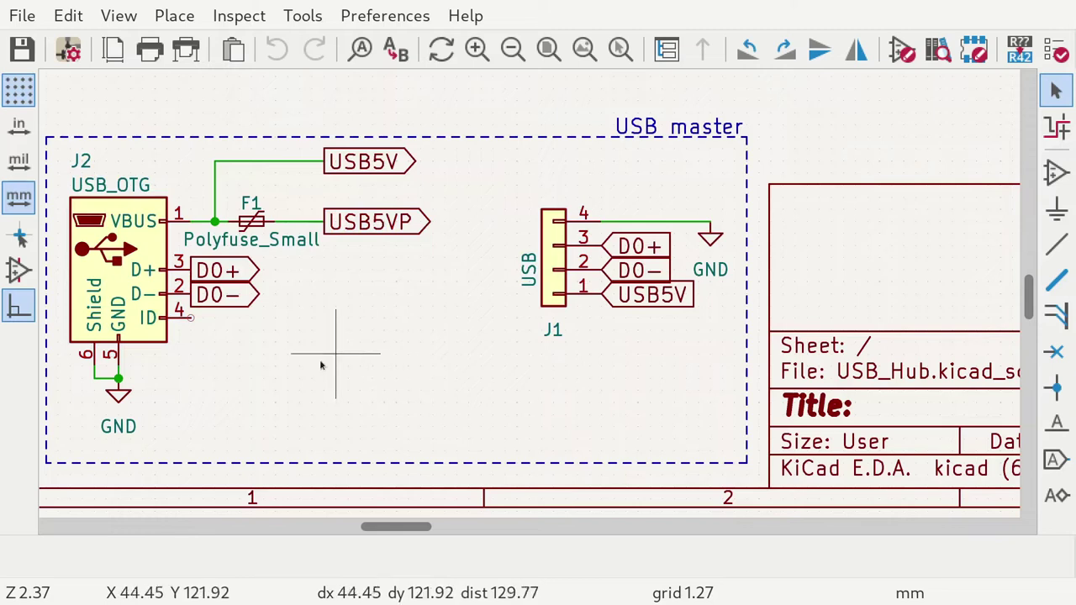
Examine J2's Shield and GND pins joined to ground and its ID pin close up.
scroll(72, 311, up, 4)
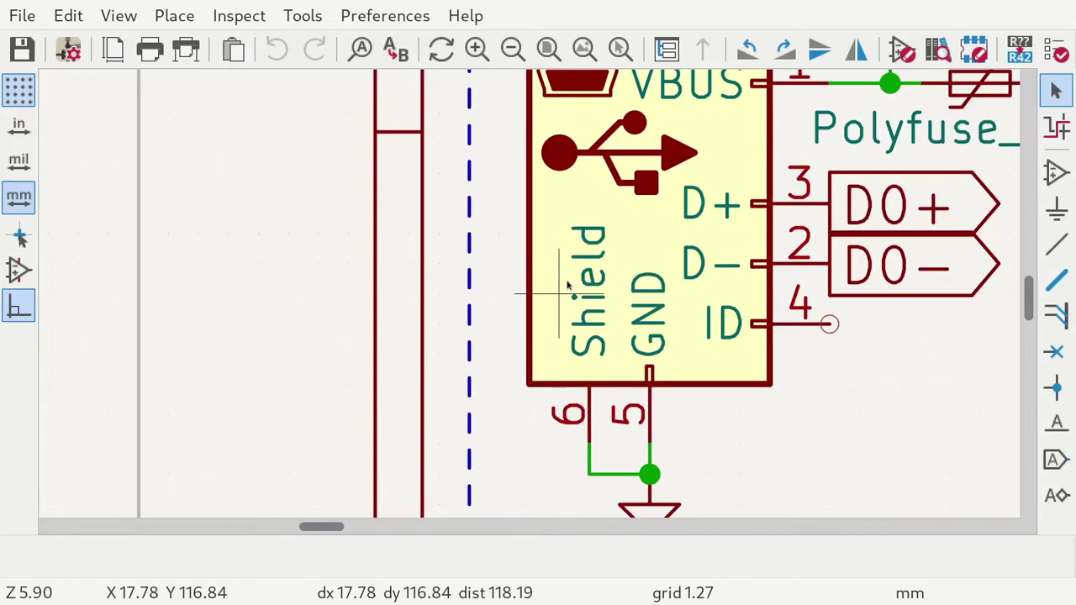
scroll(567, 286, down, 4)
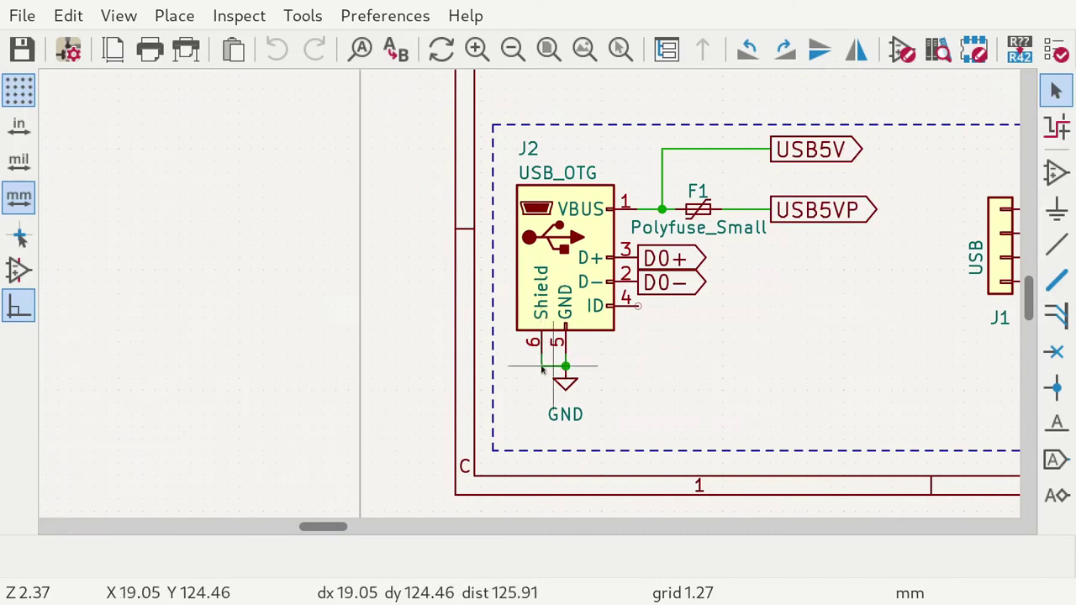
scroll(564, 385, down, 2)
scroll(529, 298, down, 1)
scroll(504, 281, up, 8)
scroll(497, 286, down, 2)
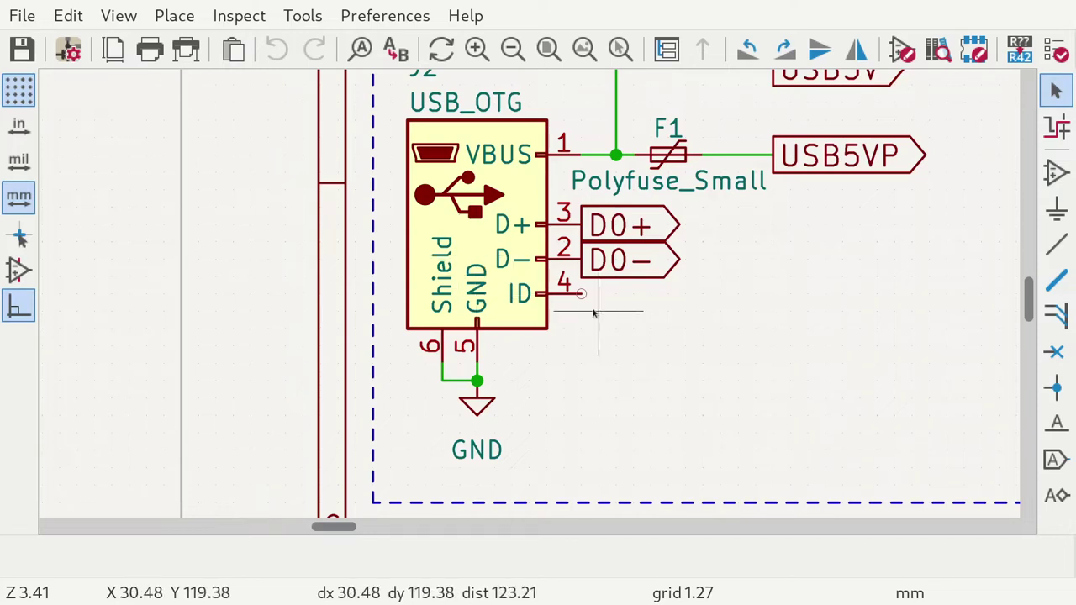
Inspect inductor L1 between U1's AVDD and DVDD supply lines in the Logic block, leaving nothing selected.
scroll(637, 308, down, 2)
scroll(530, 298, down, 9)
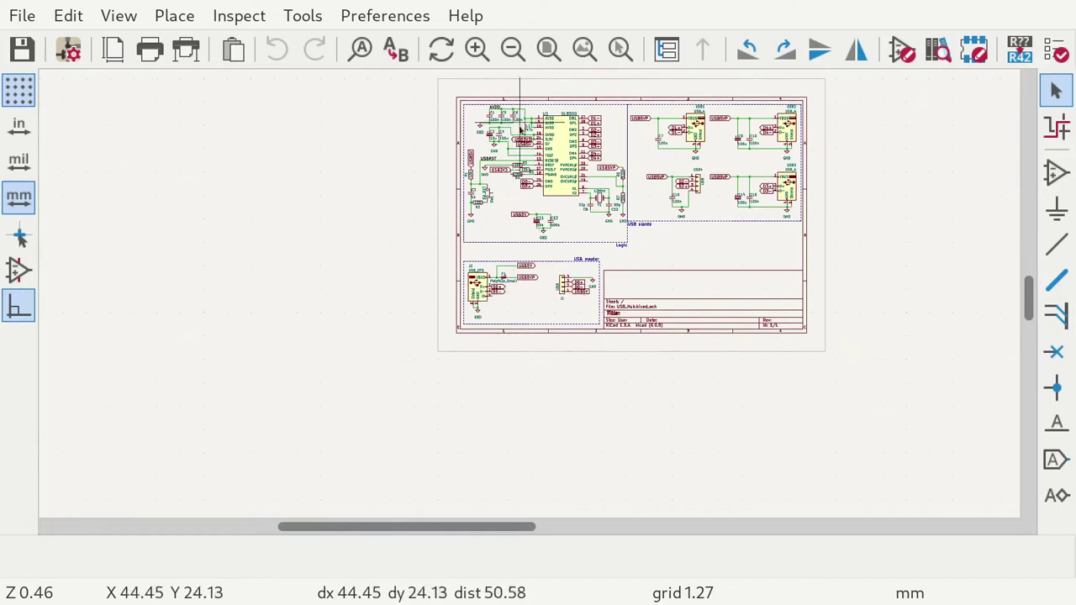
scroll(520, 187, up, 5)
scroll(532, 297, down, 1)
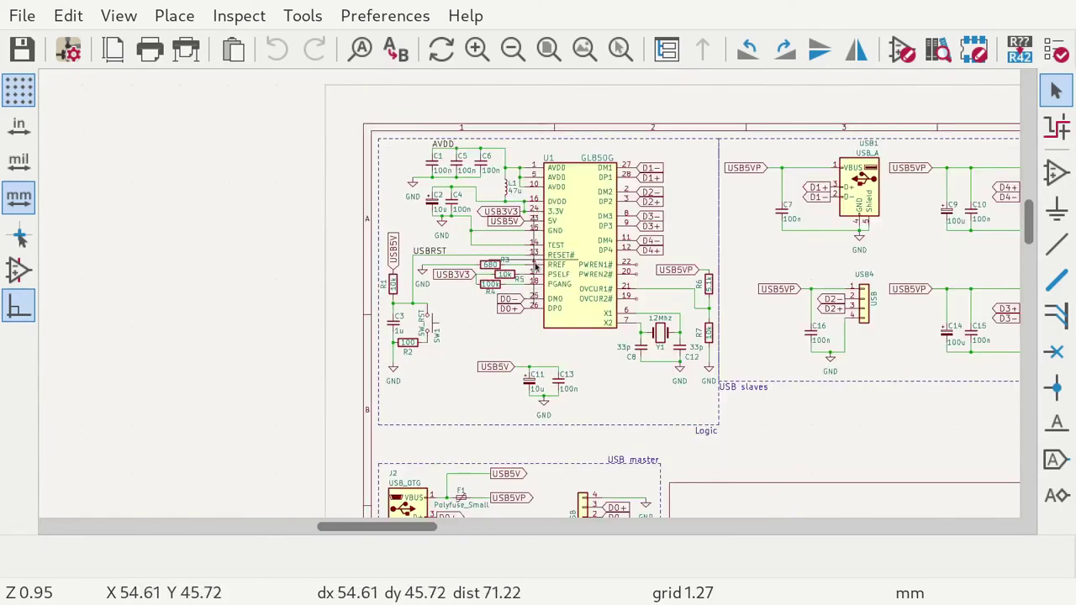
scroll(535, 271, up, 3)
scroll(433, 130, up, 3)
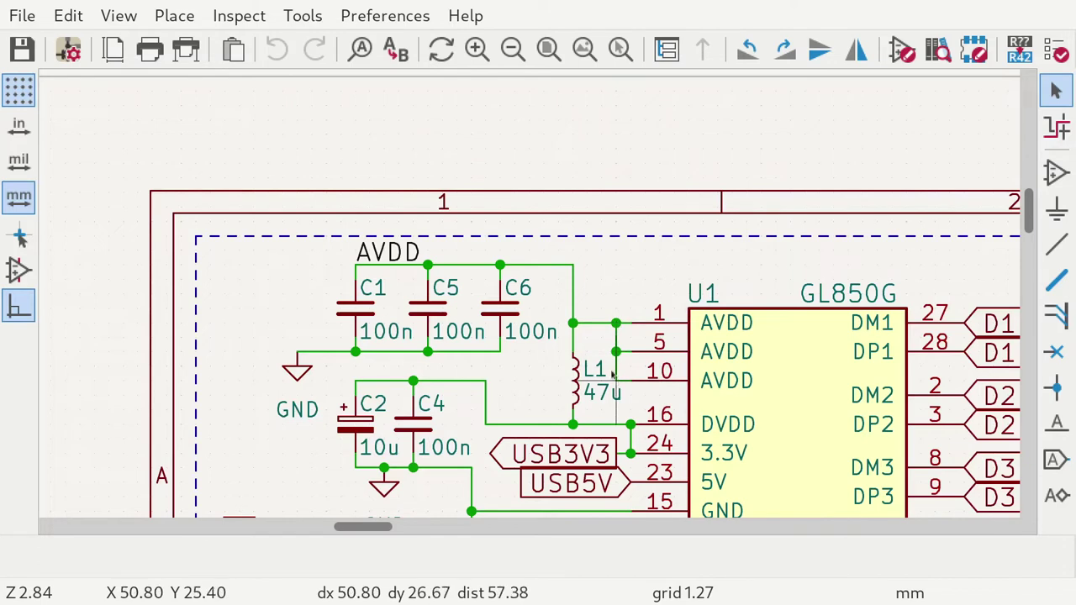
click(574, 362)
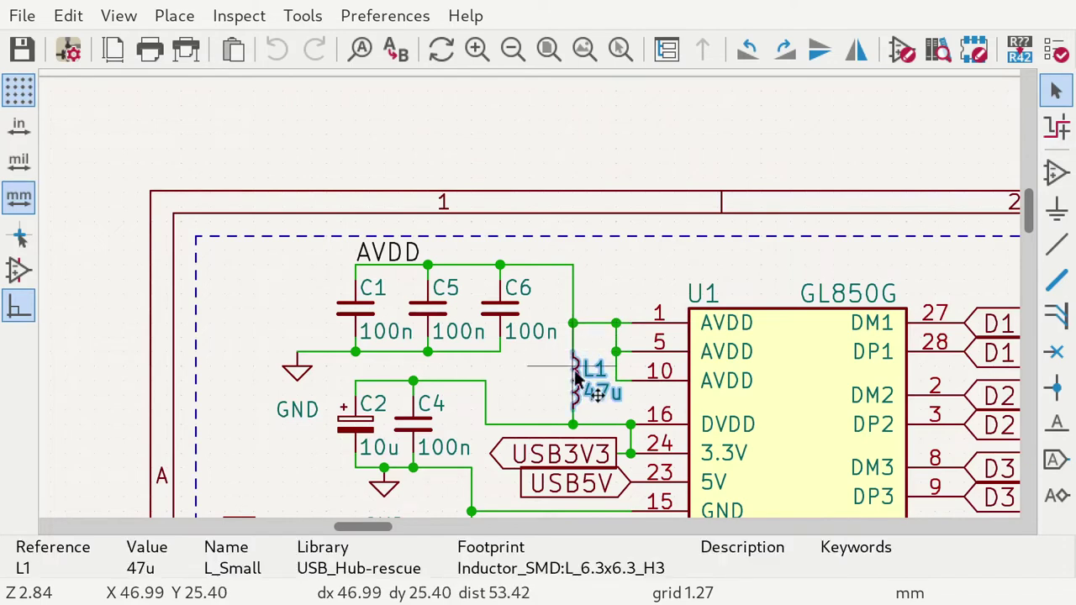
click(609, 405)
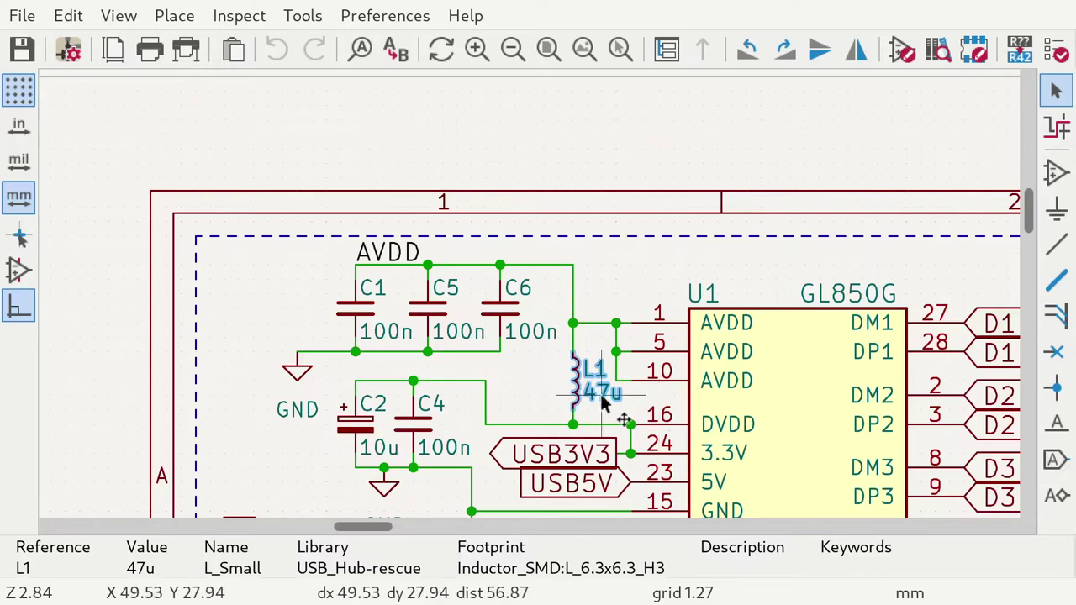
click(524, 389)
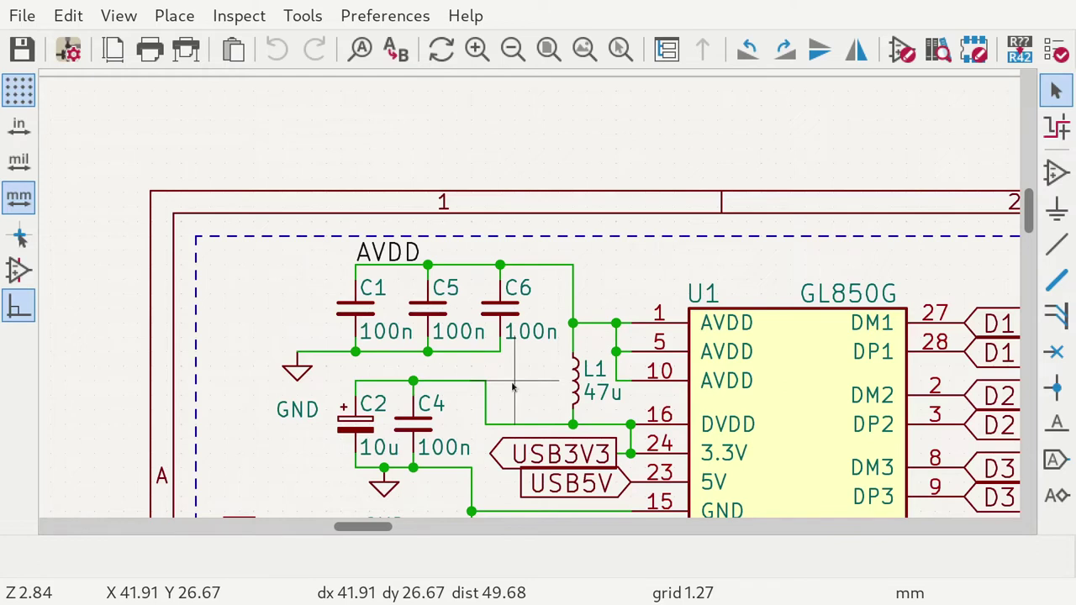
Check the net of the wire joining L1 to U1's DVDD pin and examine the nearby decoupling capacitors.
scroll(513, 387, down, 2)
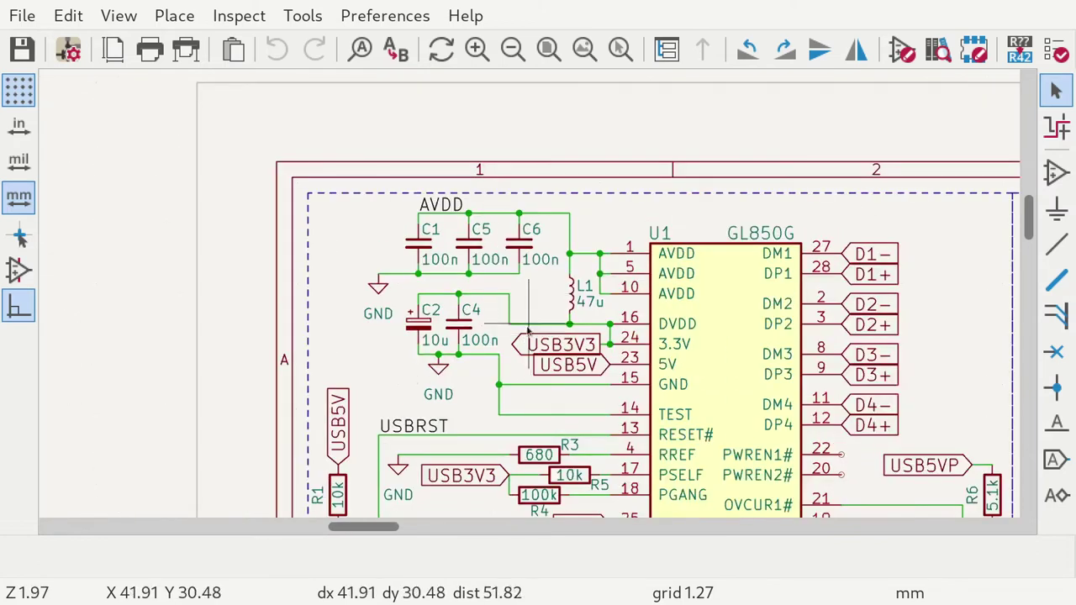
scroll(526, 272, up, 1)
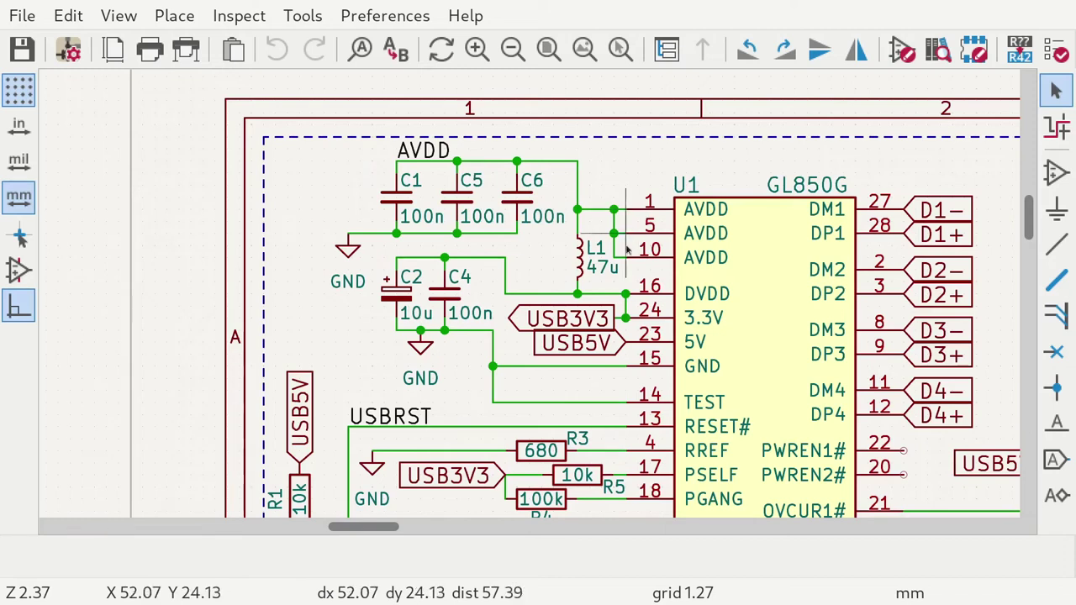
click(593, 294)
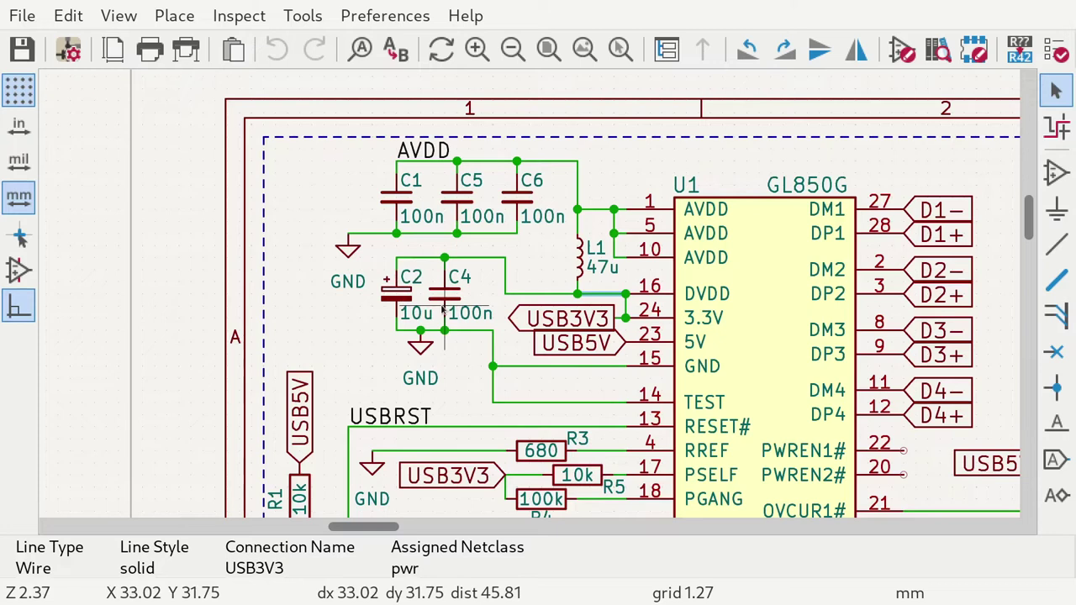
key(Escape)
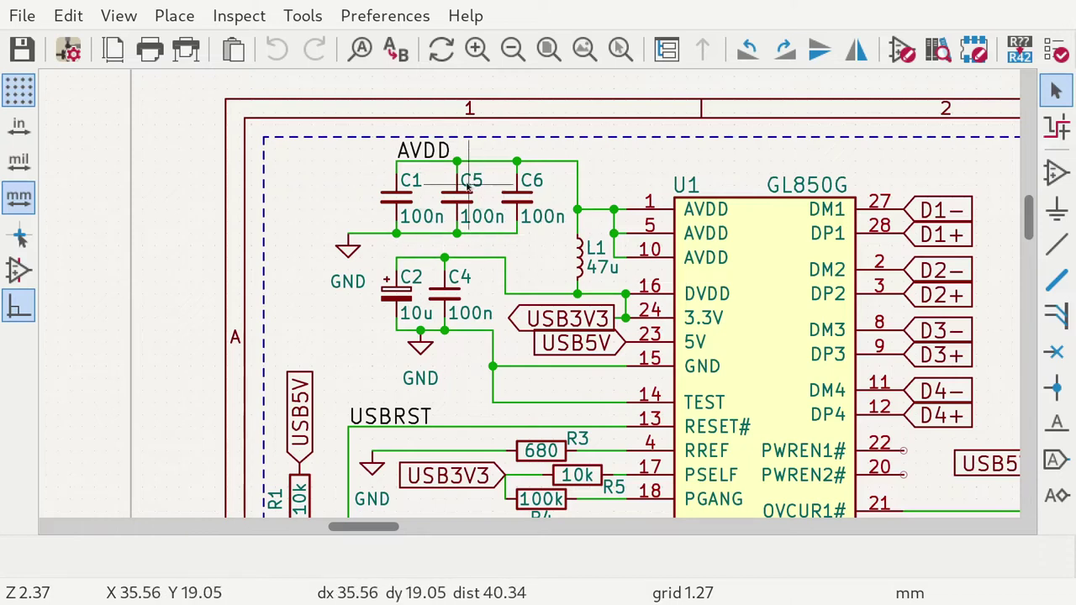
Inspect the USB3V3 and USB5V labels at U1's supply pins and the ground symbol serving its GND and TEST pins.
click(562, 319)
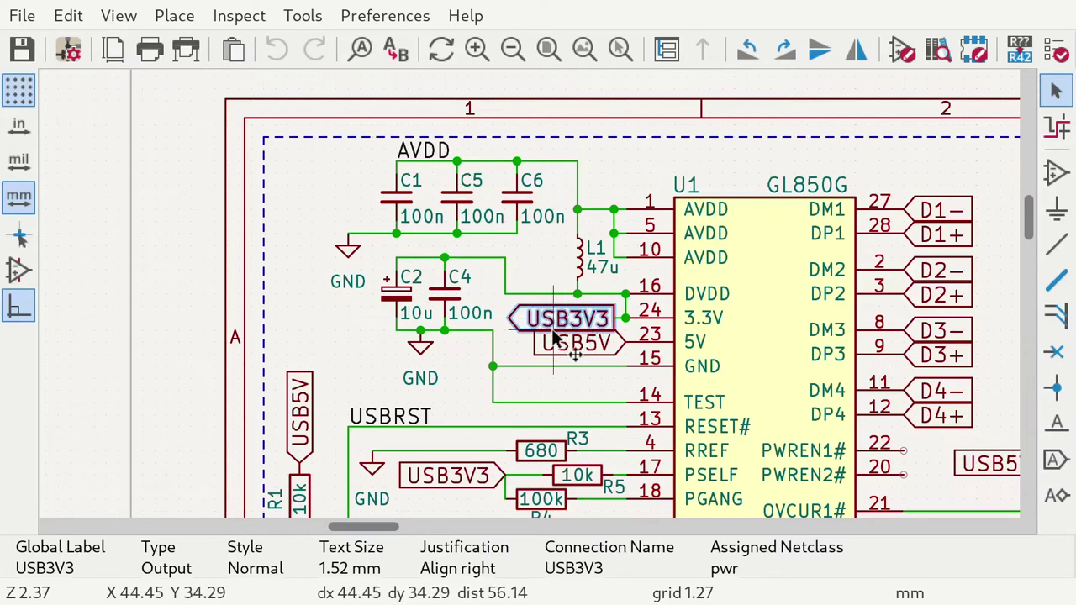
click(592, 353)
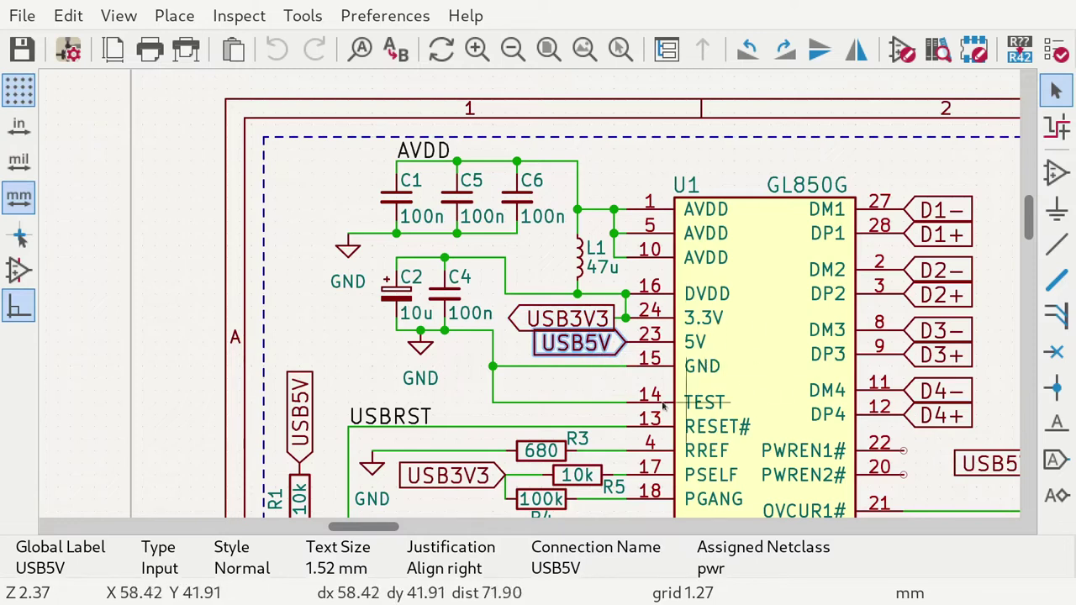
click(601, 366)
click(427, 354)
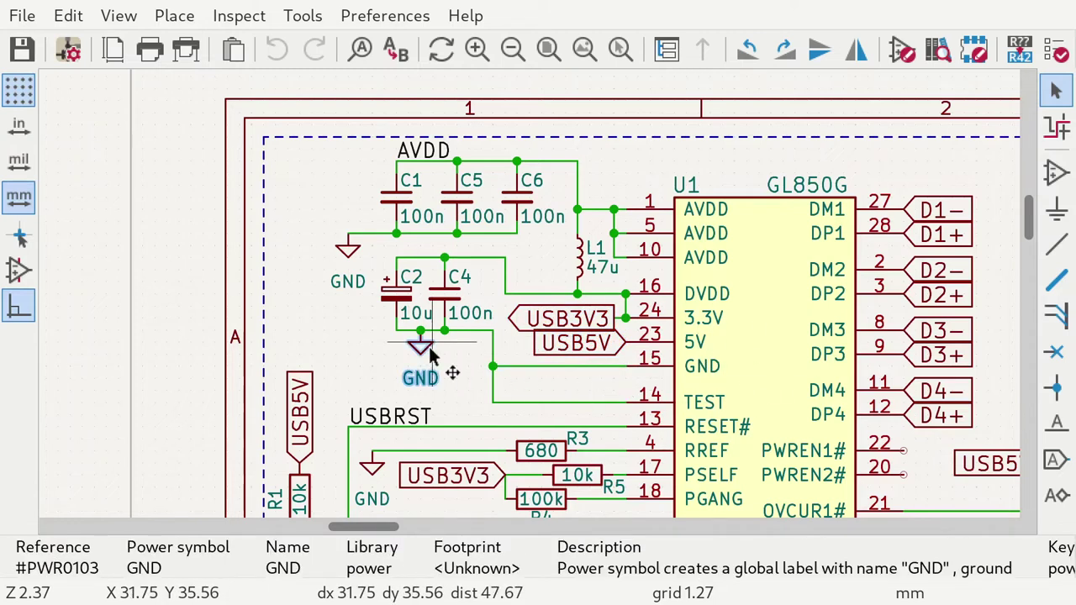
click(508, 399)
click(422, 350)
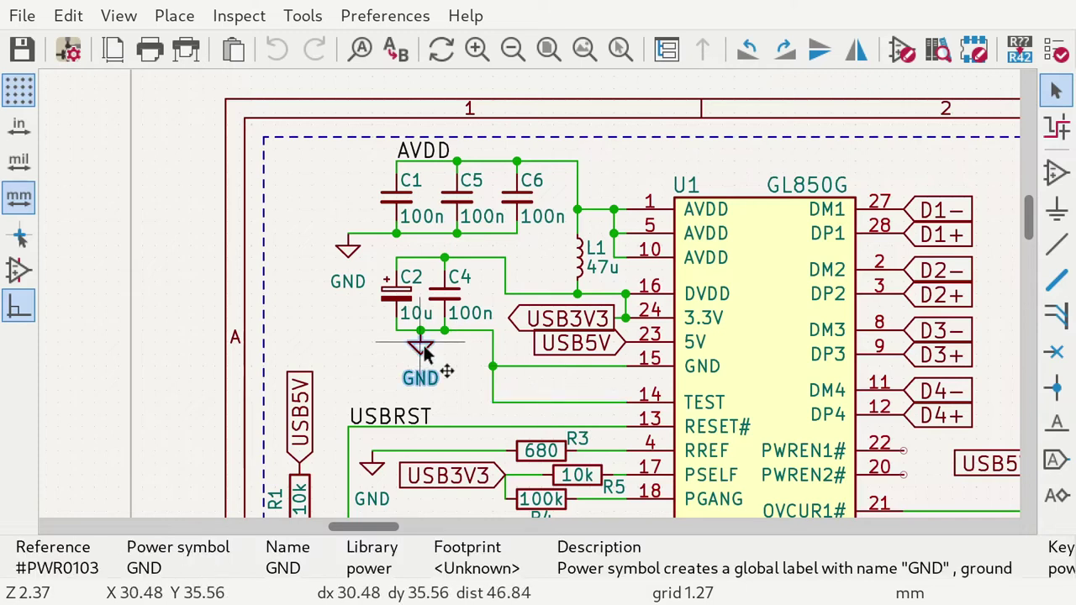
Trace U1's RESET# line along the USBRST wire to the reset circuit with SW1, R1, R2 and C3.
scroll(542, 307, down, 4)
scroll(520, 294, up, 4)
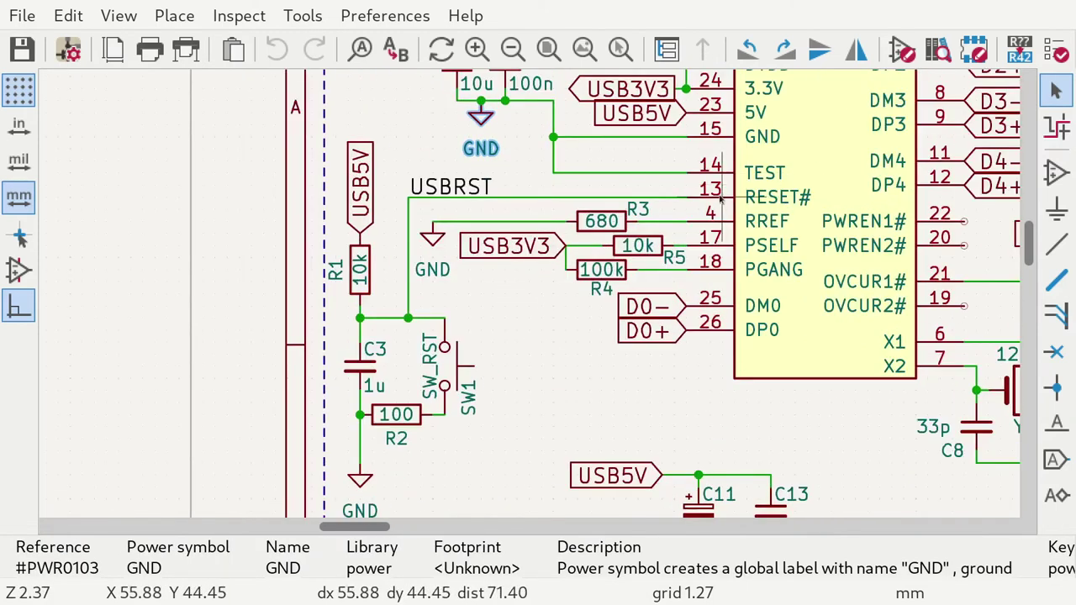
click(639, 198)
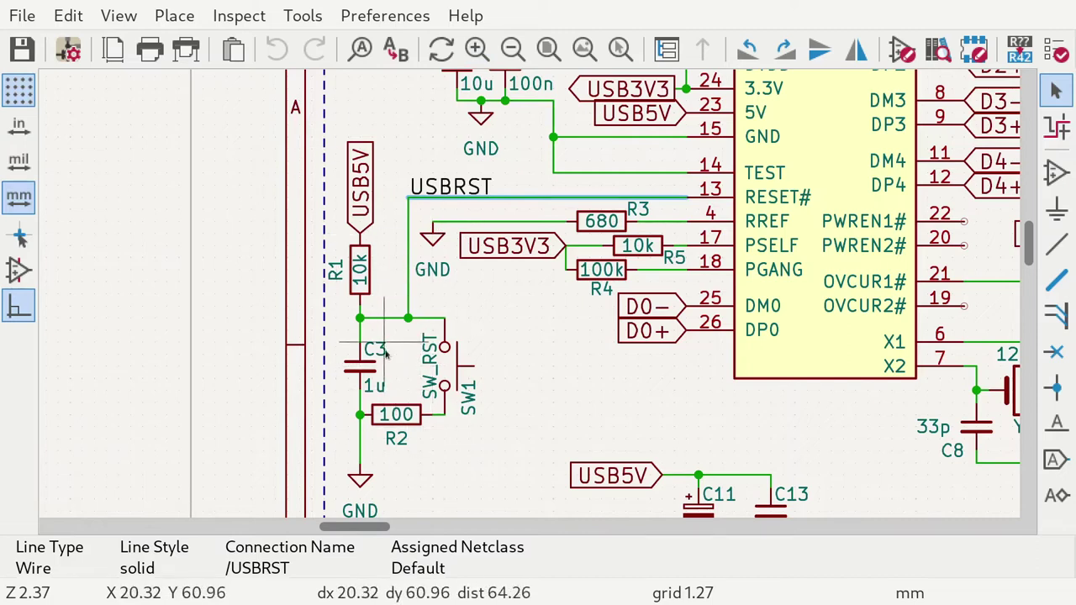
click(454, 374)
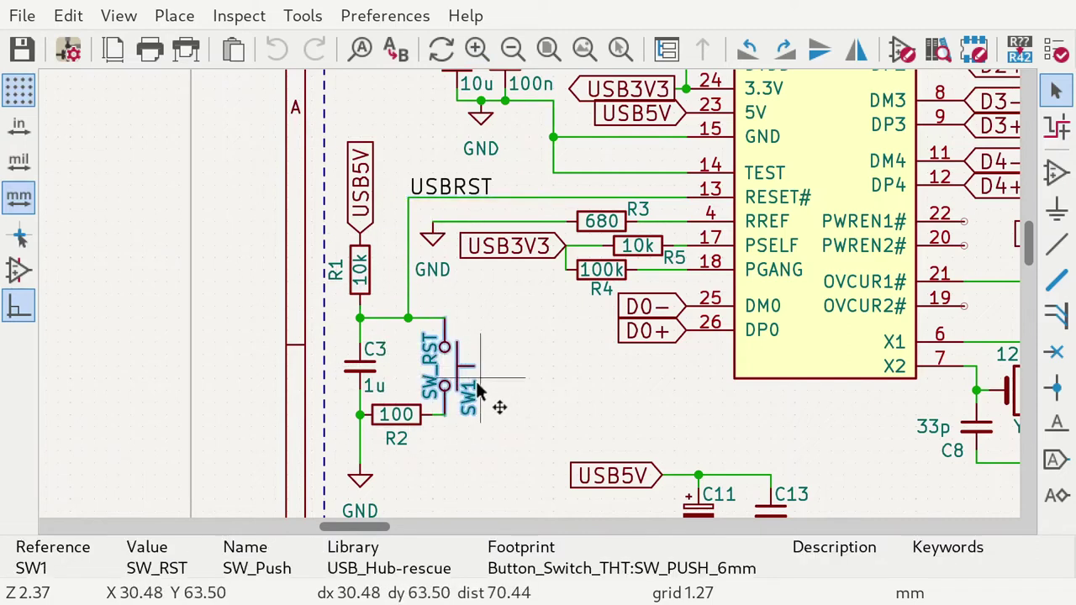
click(367, 288)
click(392, 412)
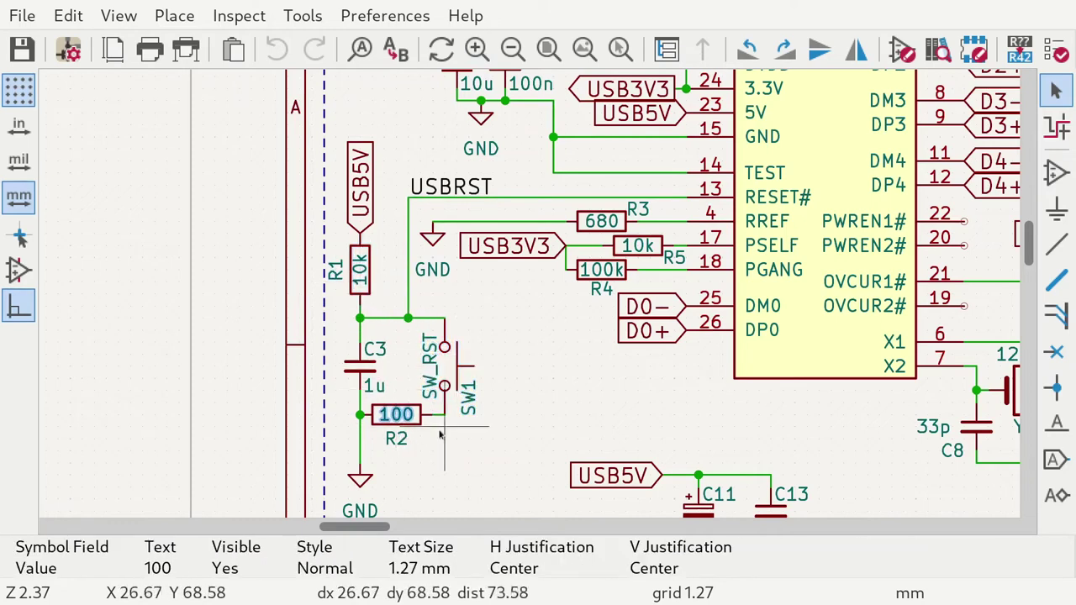
click(372, 359)
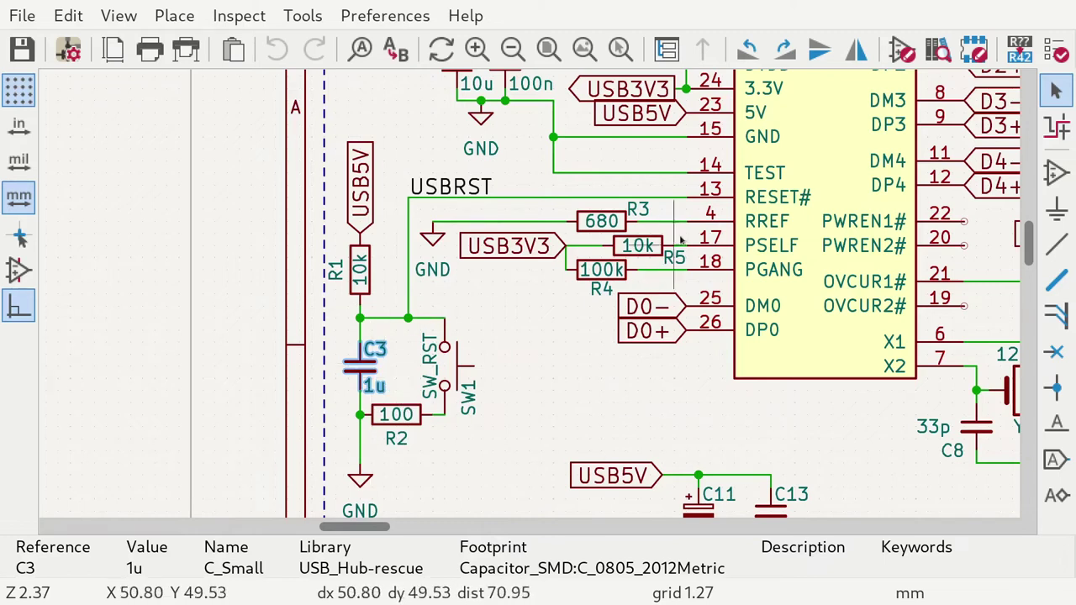
Examine resistors R3, R5 and R4 on U1's RREF, PSELF and PGANG pins, comparing the two USB3V3 labels.
click(720, 220)
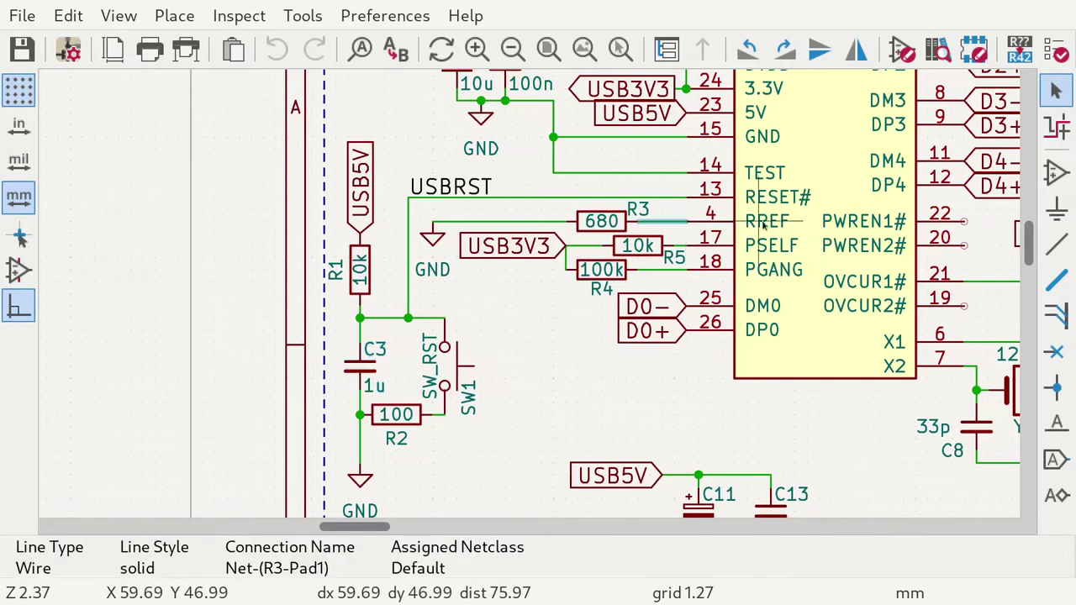
click(602, 224)
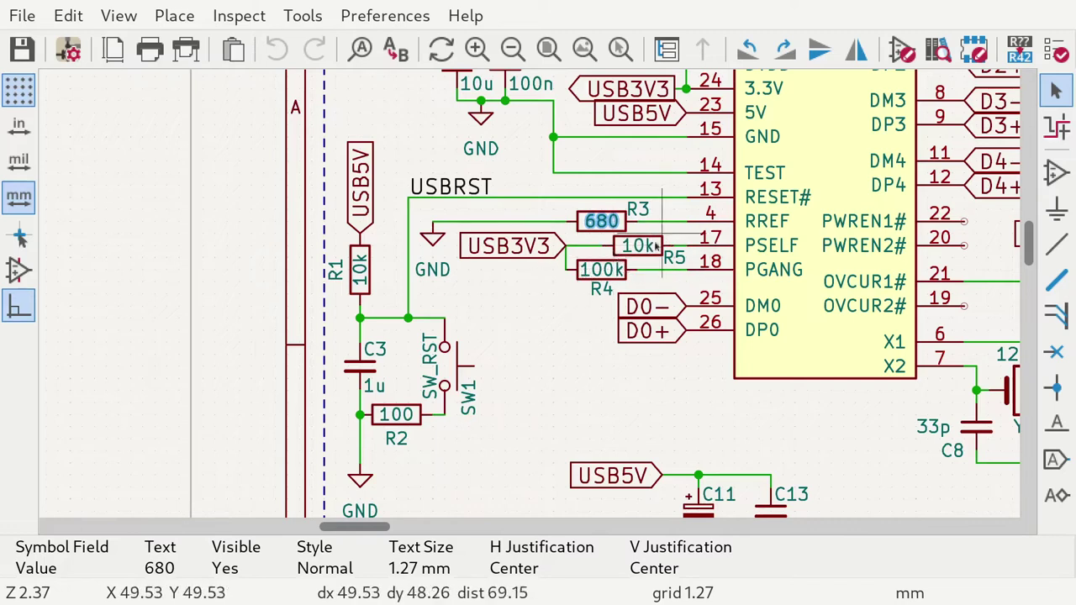
click(553, 259)
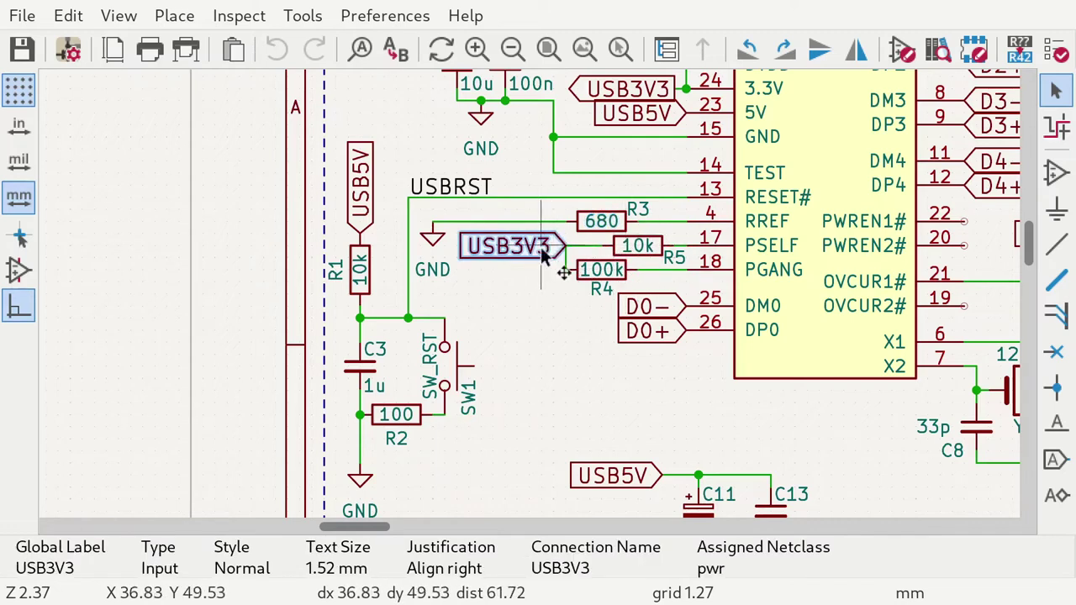
click(652, 94)
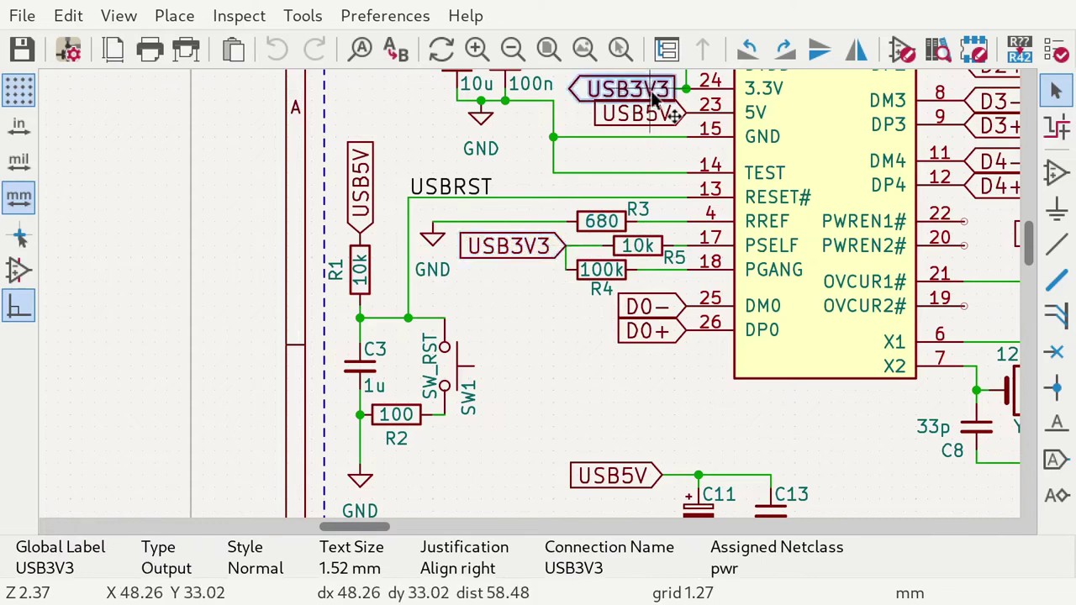
click(549, 248)
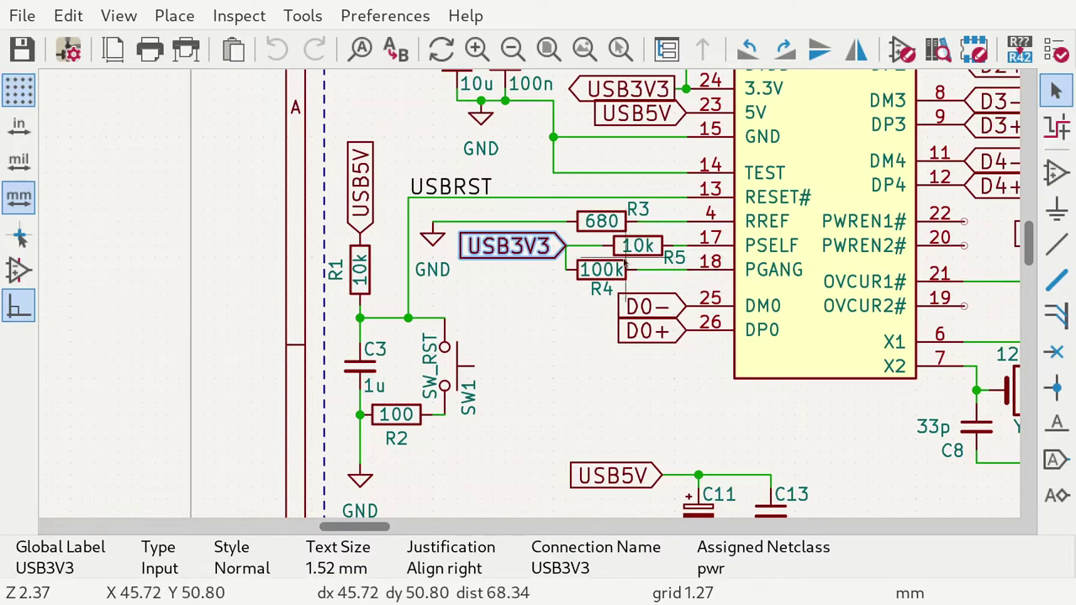
click(632, 246)
click(598, 269)
click(561, 371)
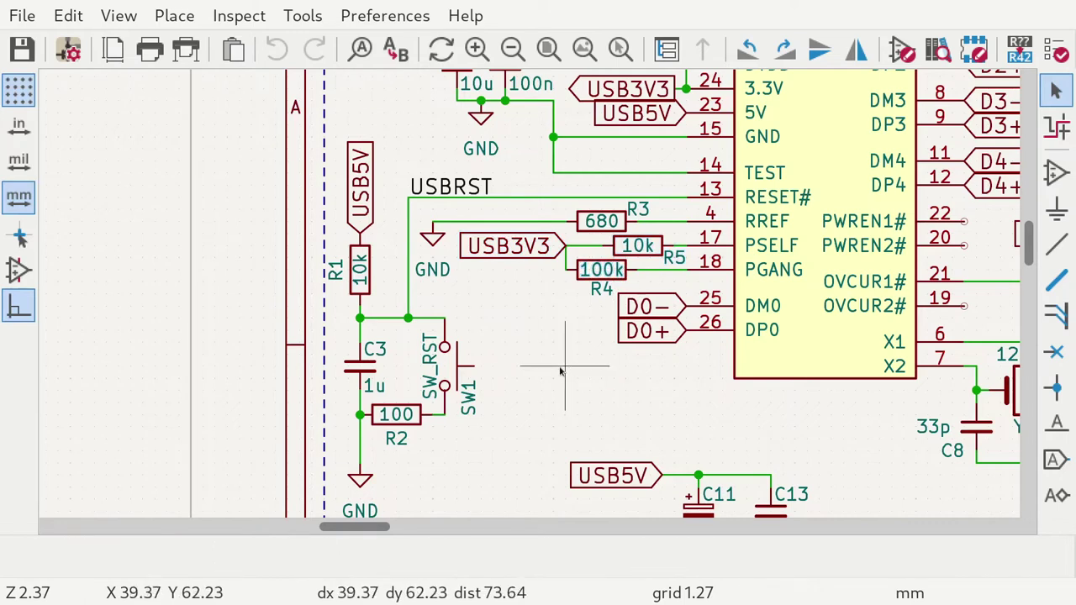
Inspect the D0- and D0+ labels on U1 and compare them with the D1 to D4 data pair labels.
scroll(816, 347, down, 2)
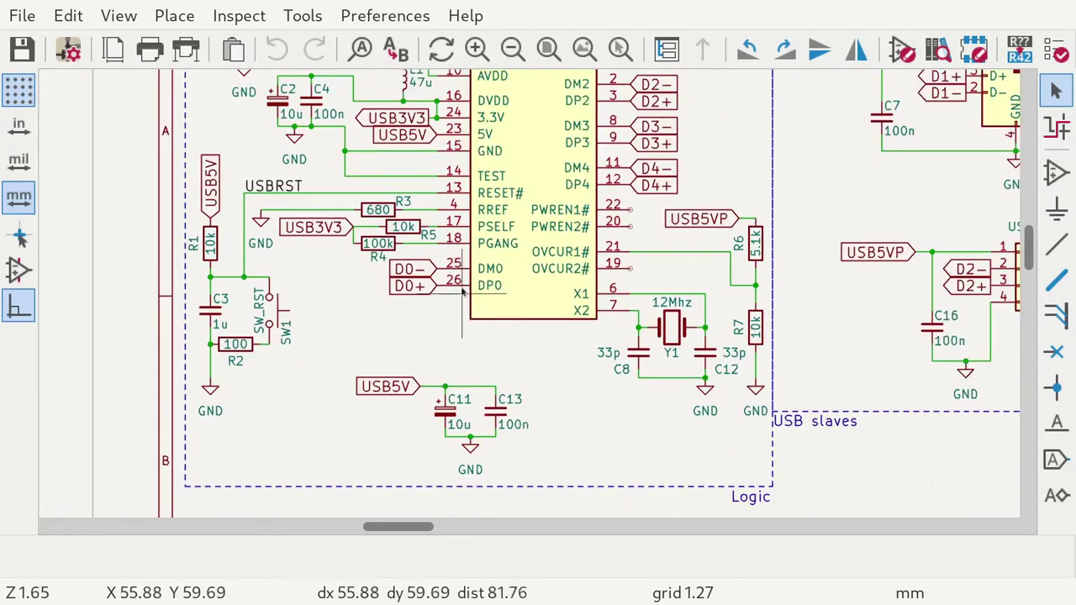
click(429, 270)
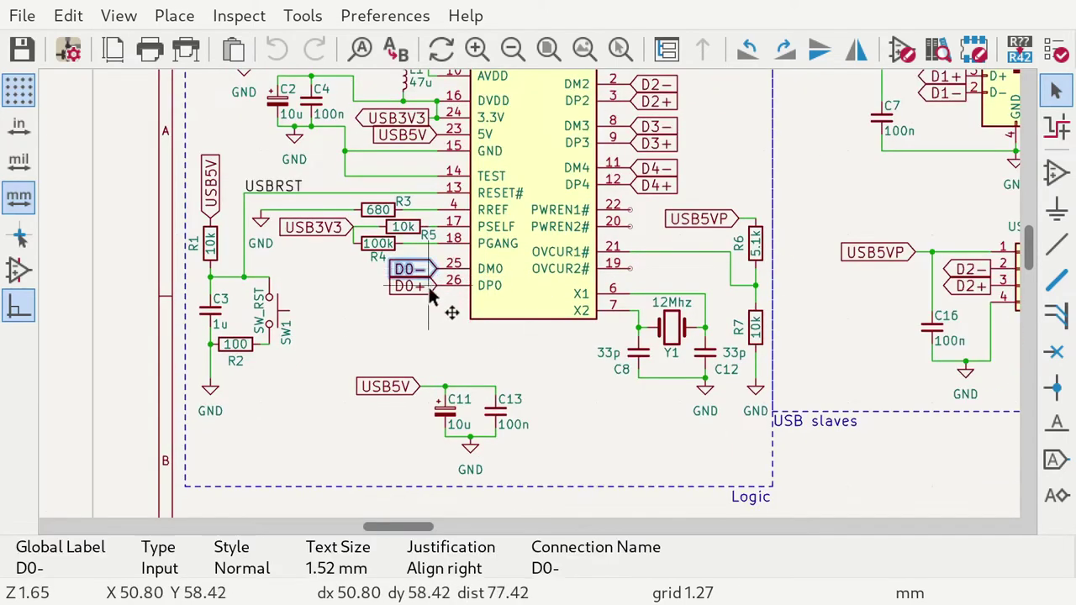
scroll(496, 290, down, 1)
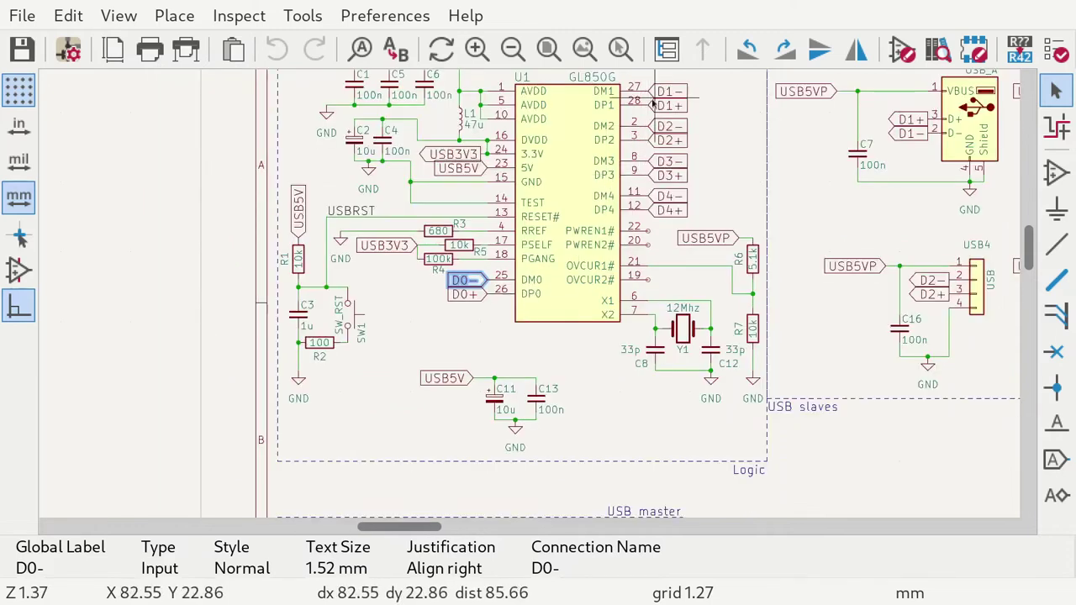
scroll(655, 101, up, 1)
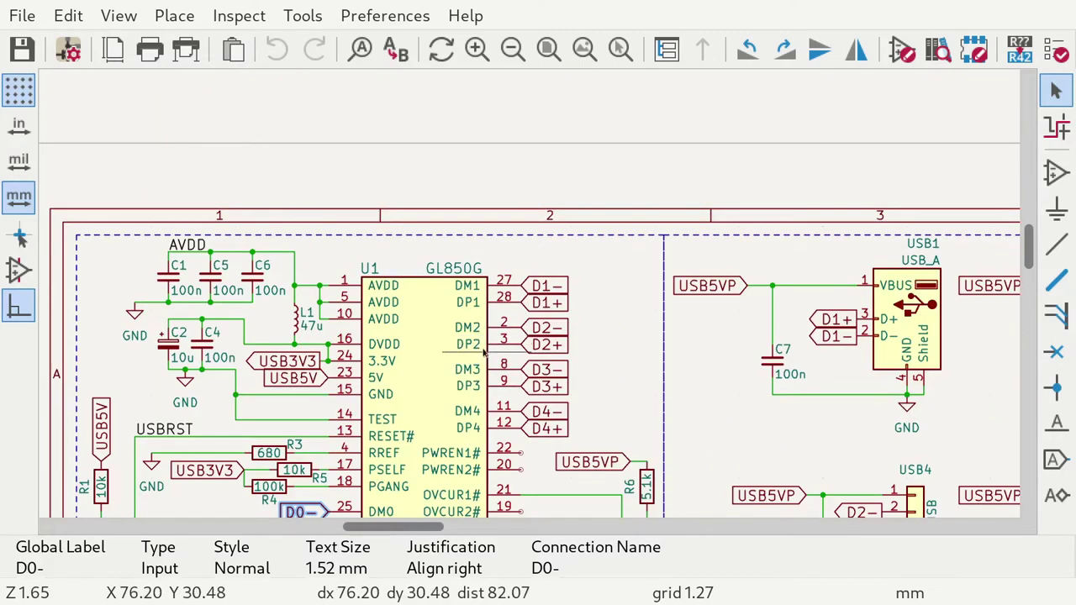
scroll(496, 357, down, 1)
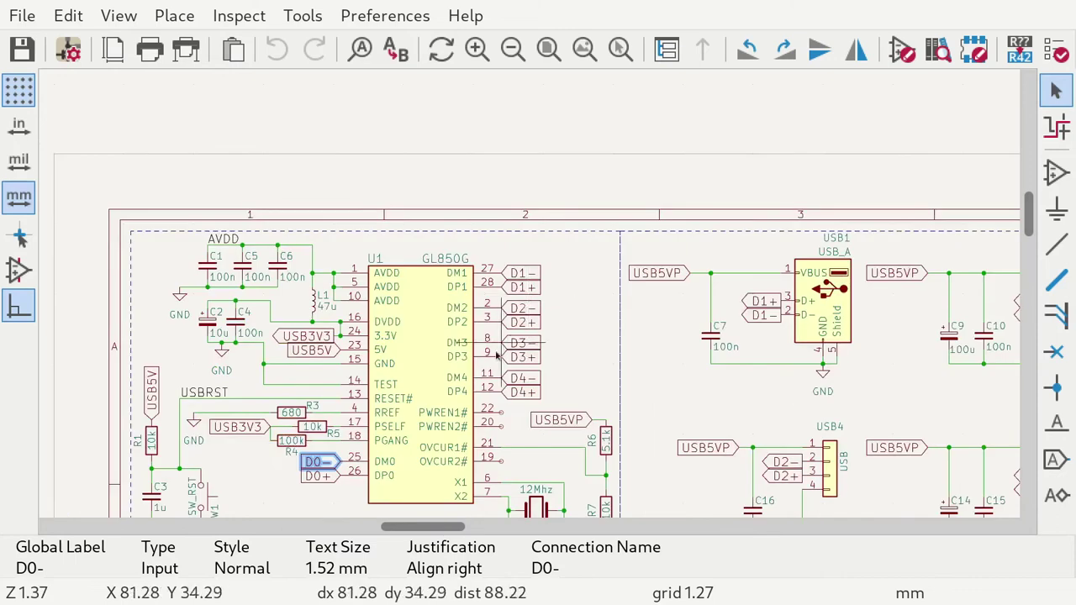
click(328, 481)
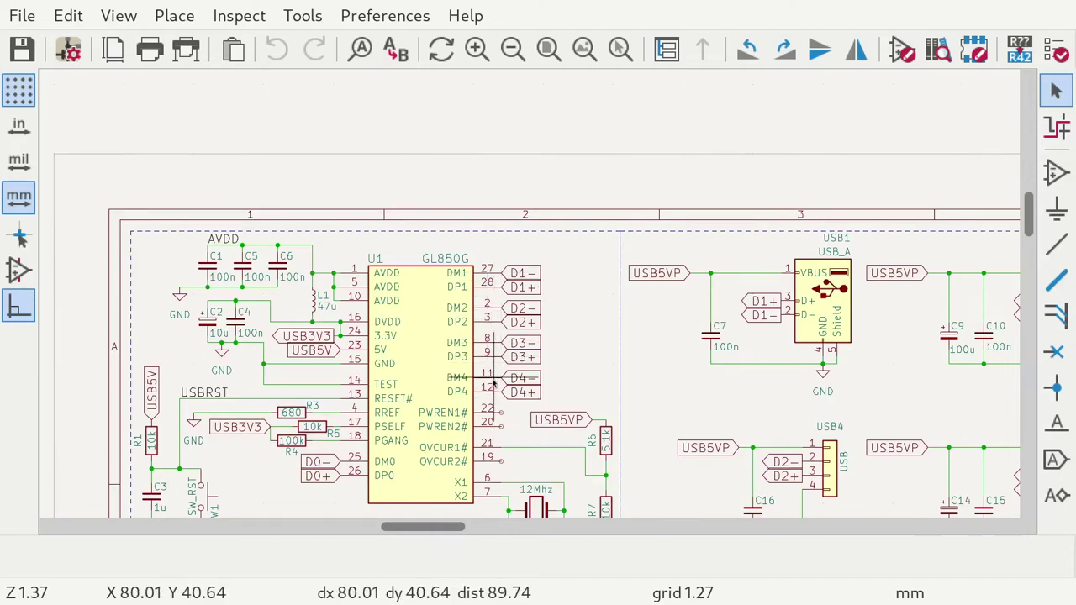
Trace the wire from U1's OVCUR1# pin to the junction of R6 and R7, leaving nothing selected.
scroll(436, 447, up, 3)
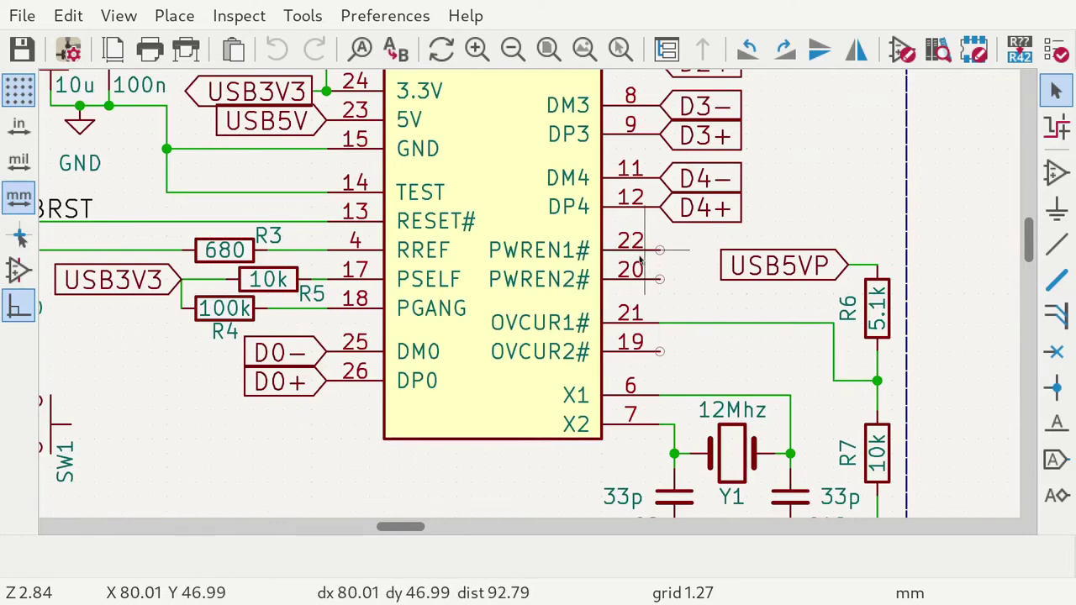
click(556, 330)
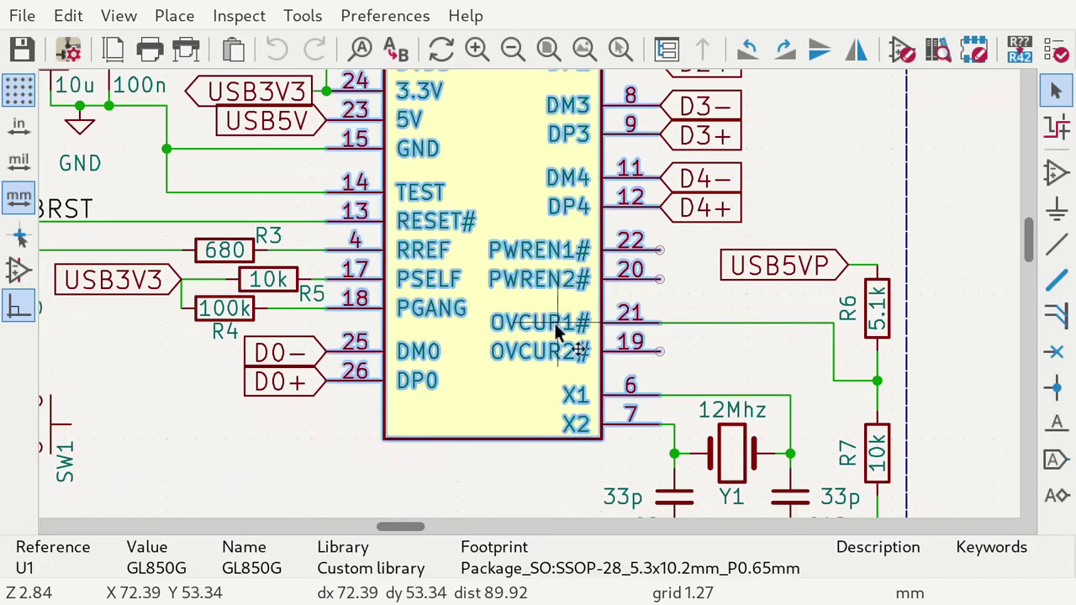
click(715, 343)
click(698, 324)
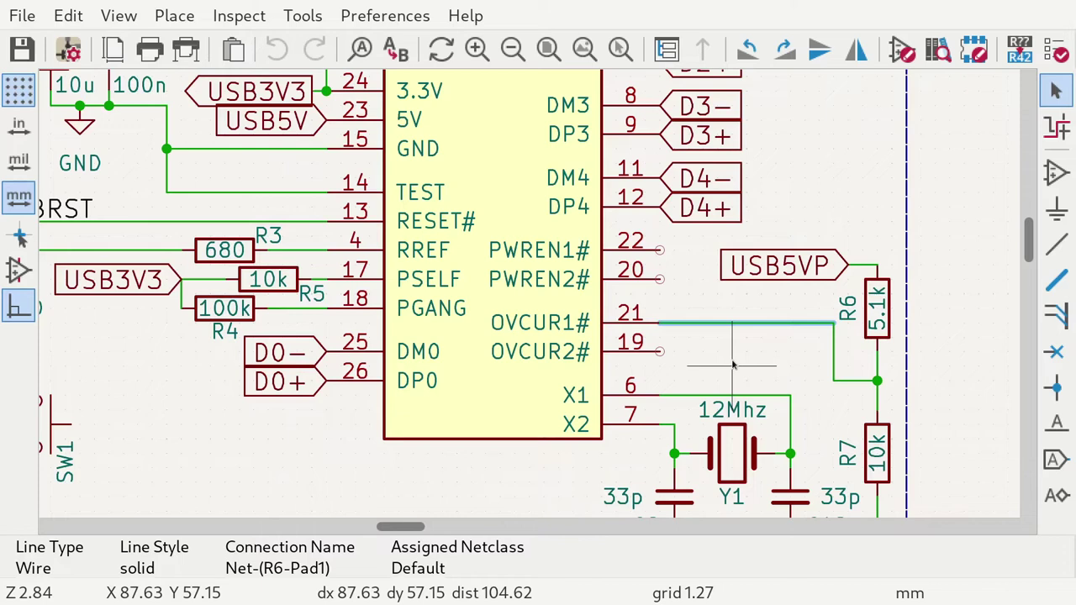
click(733, 364)
scroll(742, 361, down, 2)
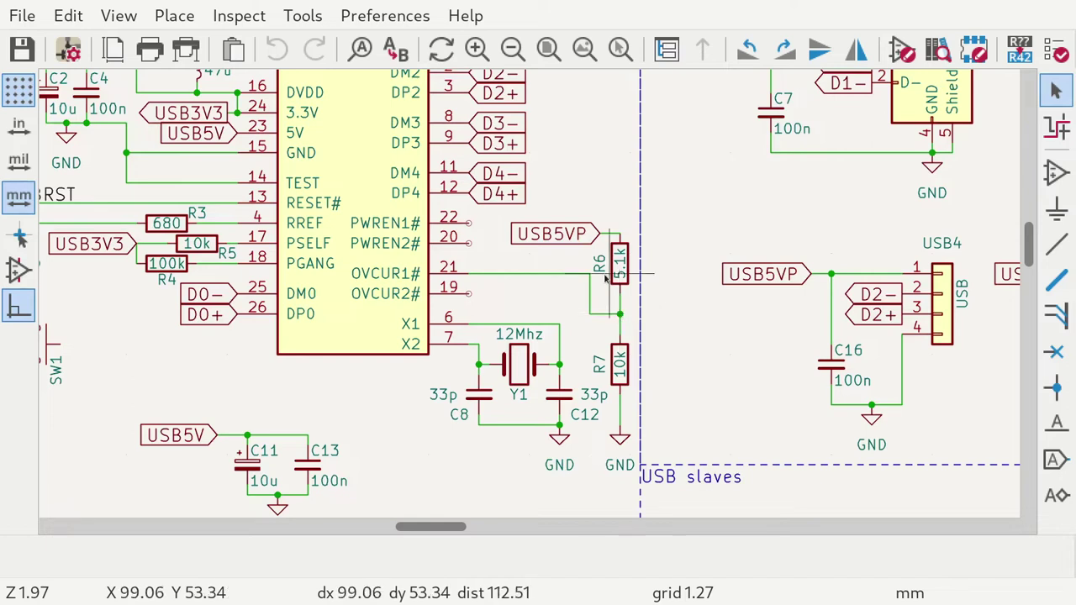
Inspect the 12Mhz crystal Y1 on U1's X1 and X2 pins, clear the selection and view the whole schematic sheet.
click(529, 360)
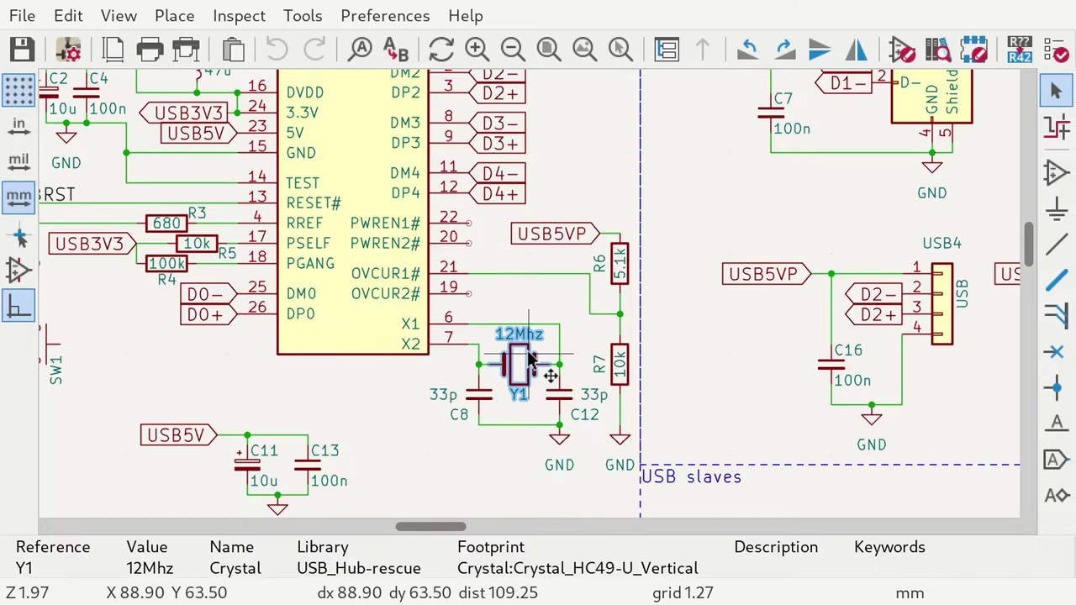
click(454, 356)
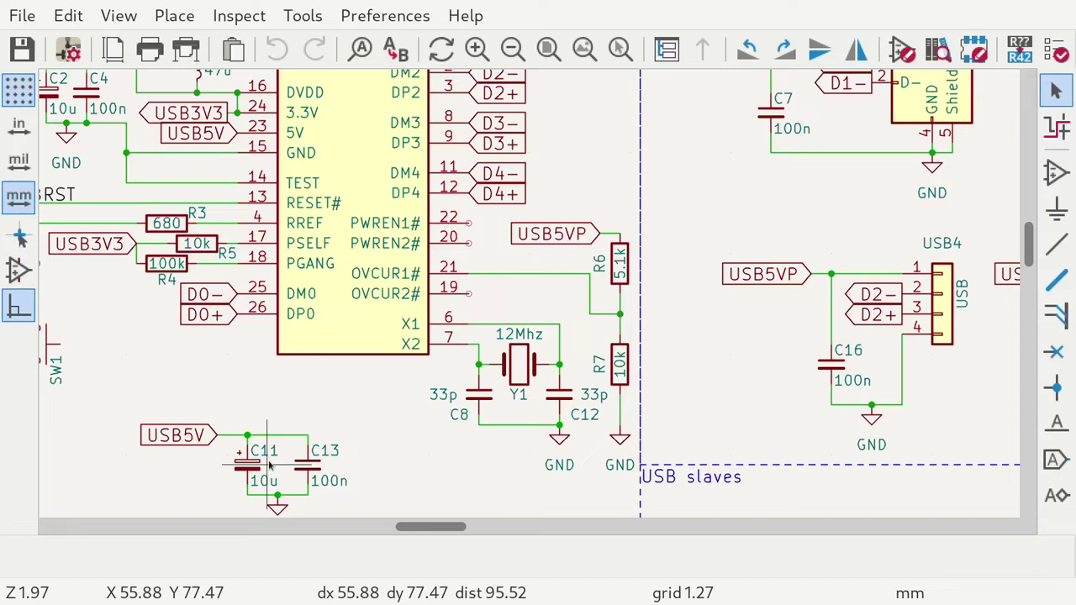
scroll(410, 315, down, 6)
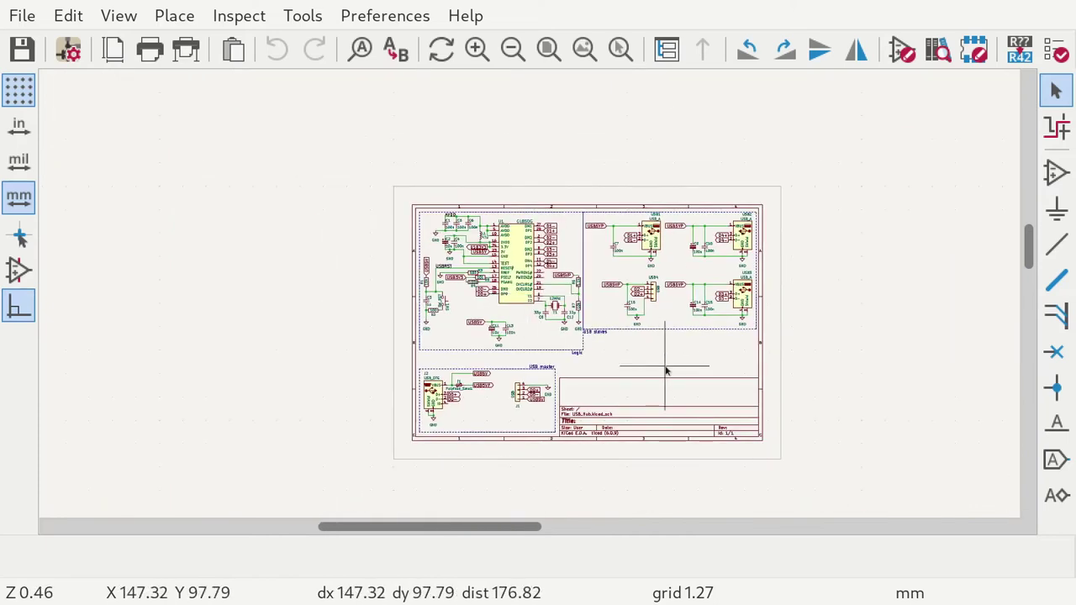
Open the USB_Hub.kicad_pcb board file from the project in the PCB Editor and fill the view with the sheet.
key(super+f)
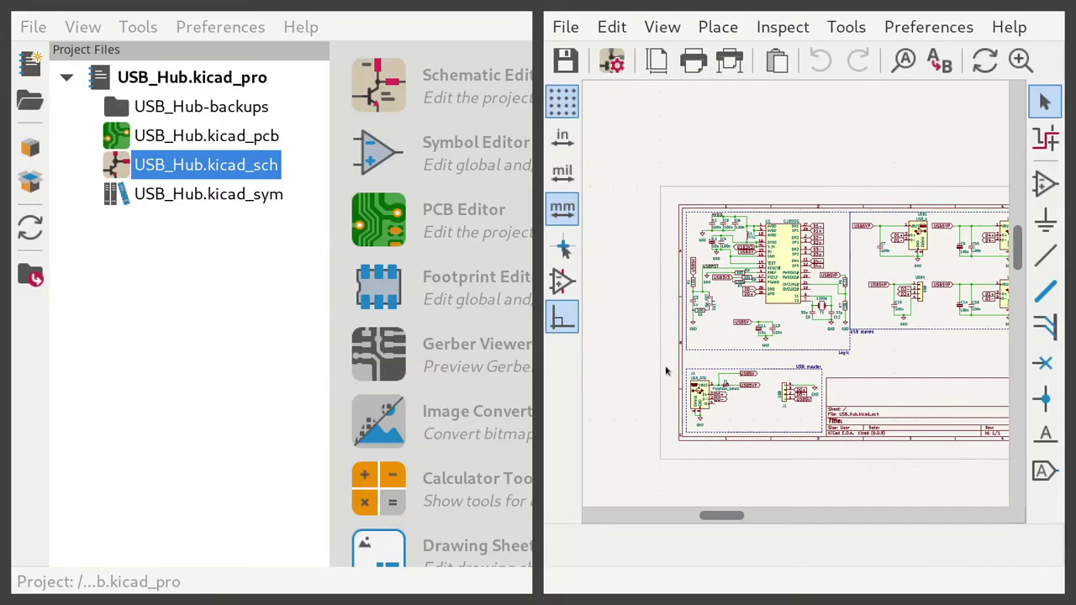
double_click(190, 135)
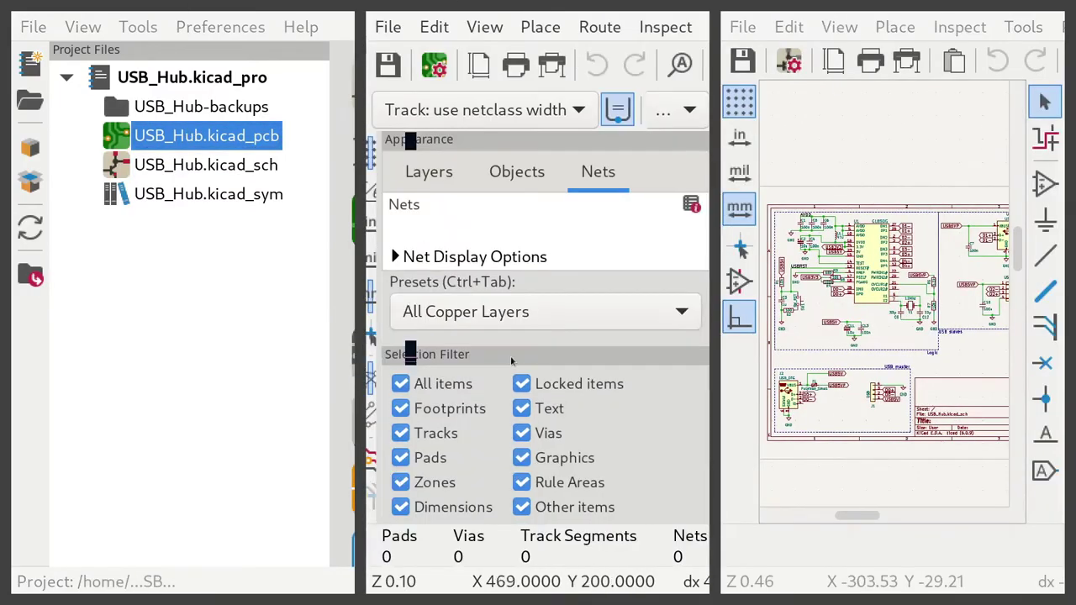
key(super+f)
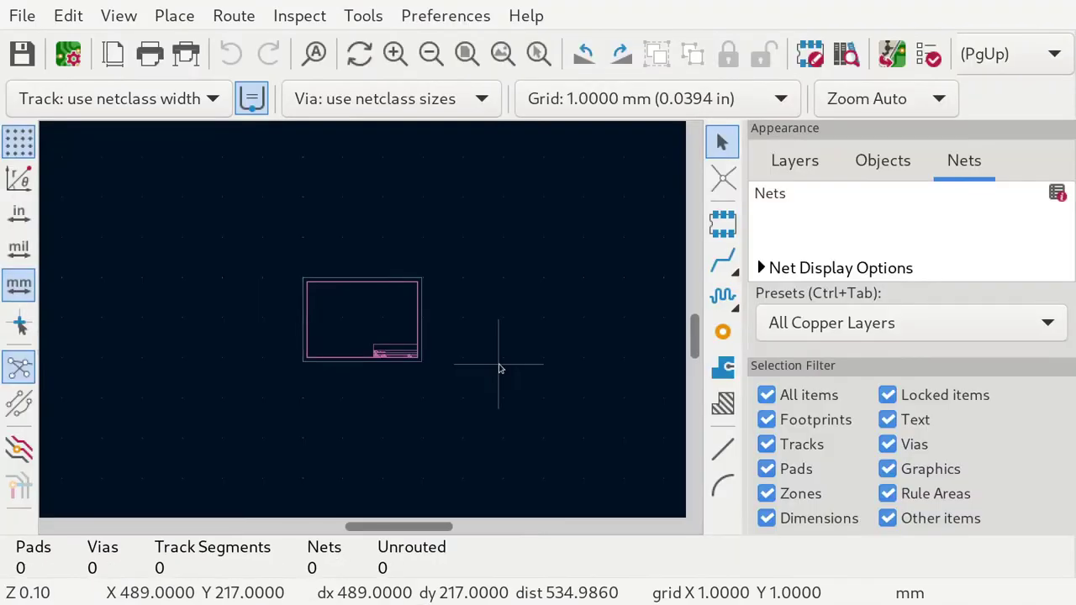
scroll(363, 323, up, 4)
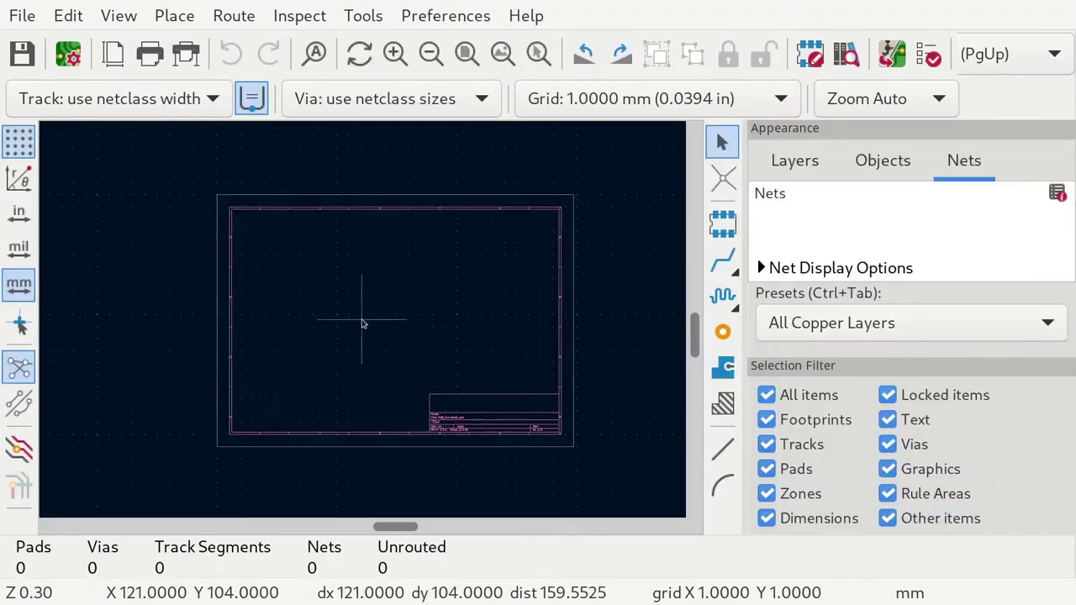
scroll(363, 323, up, 1)
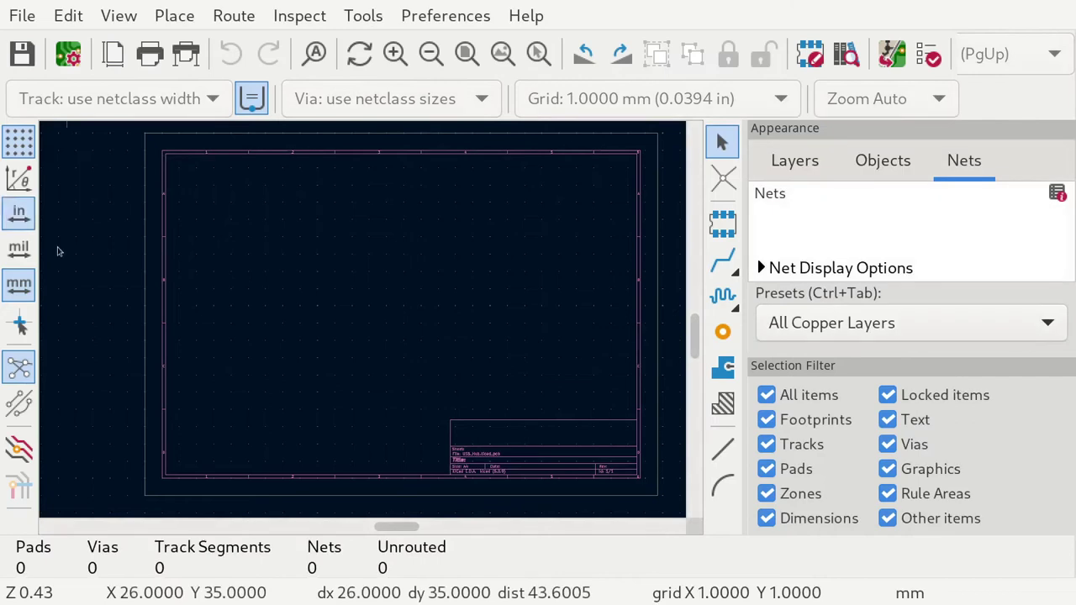
key(alt+f)
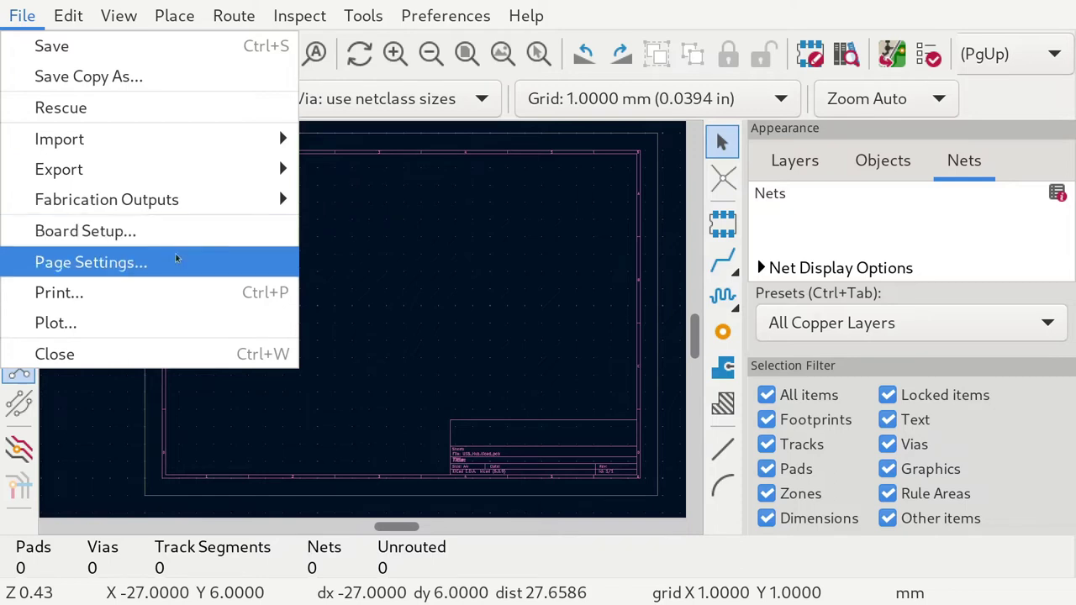
click(322, 247)
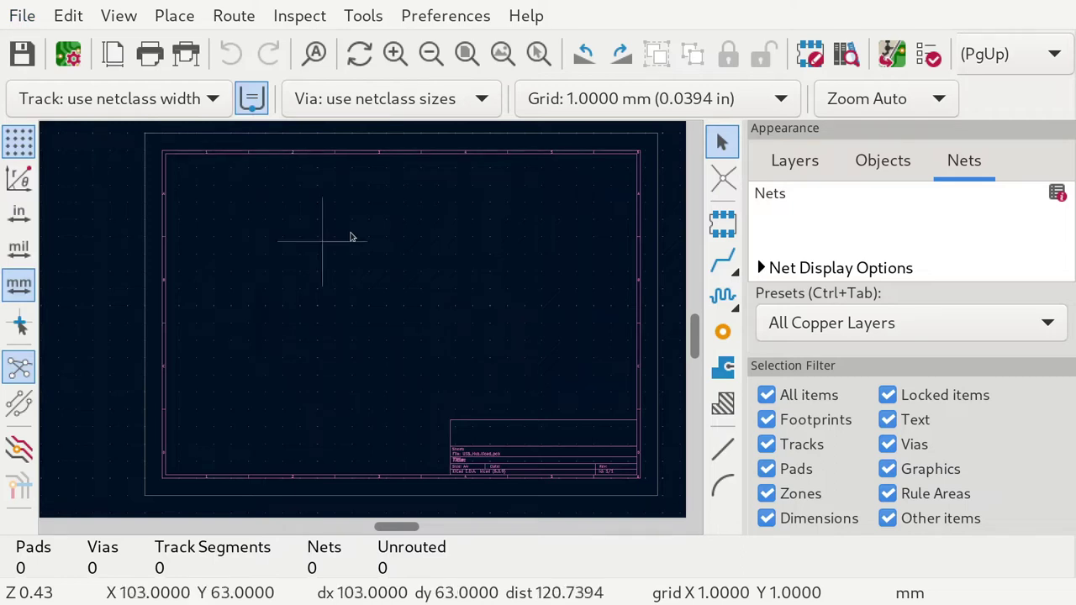
Show the layer list and apply the Front Assembly View layer preset.
click(782, 160)
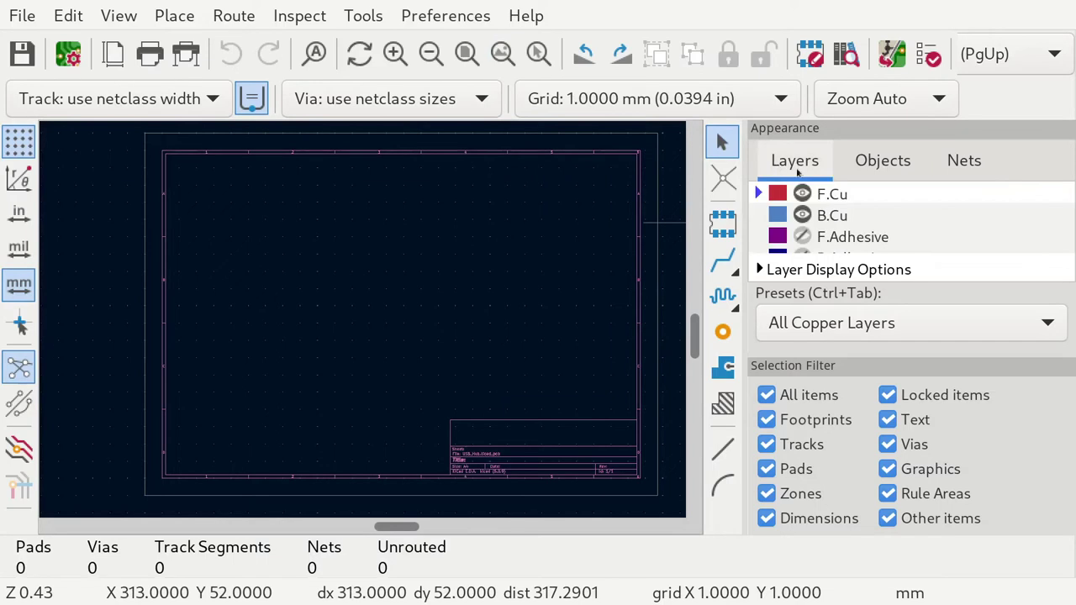
click(873, 326)
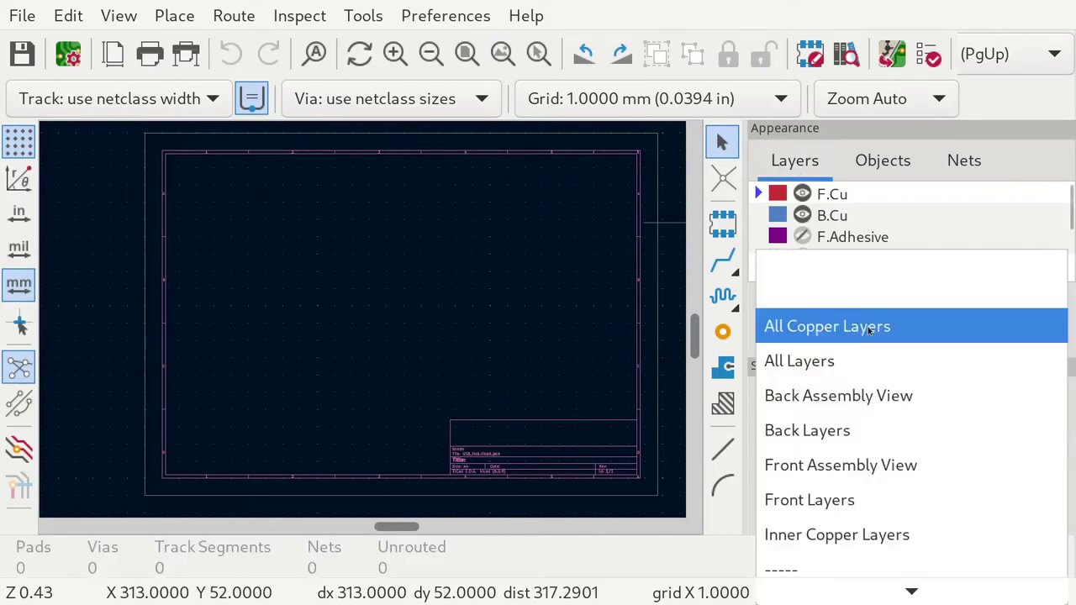
click(902, 476)
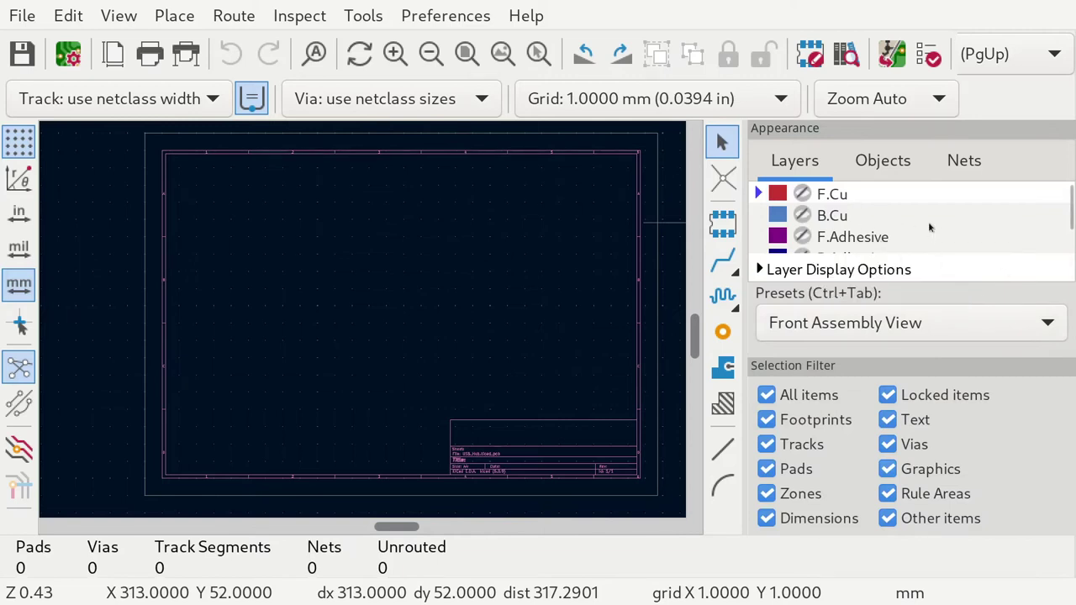
Make Edge.Cuts the active layer.
scroll(928, 229, down, 3)
scroll(964, 224, down, 10)
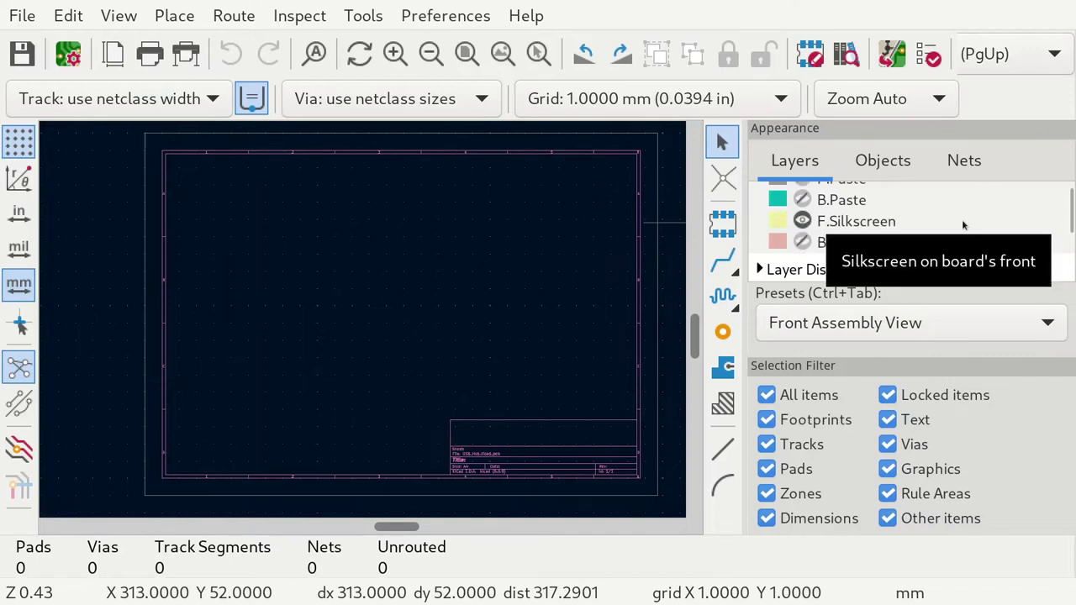
scroll(961, 220, down, 2)
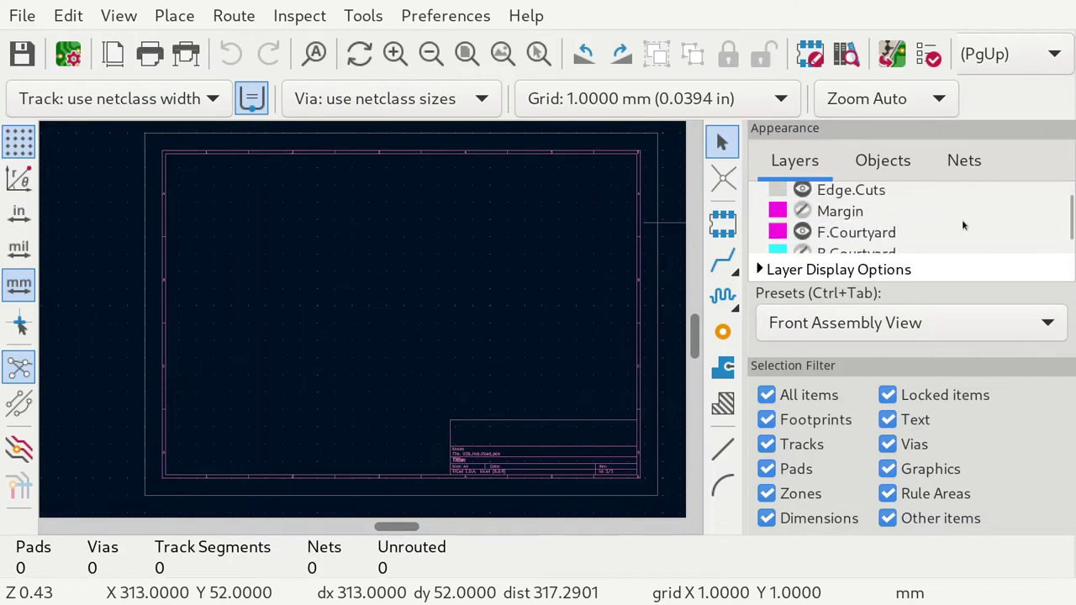
click(871, 192)
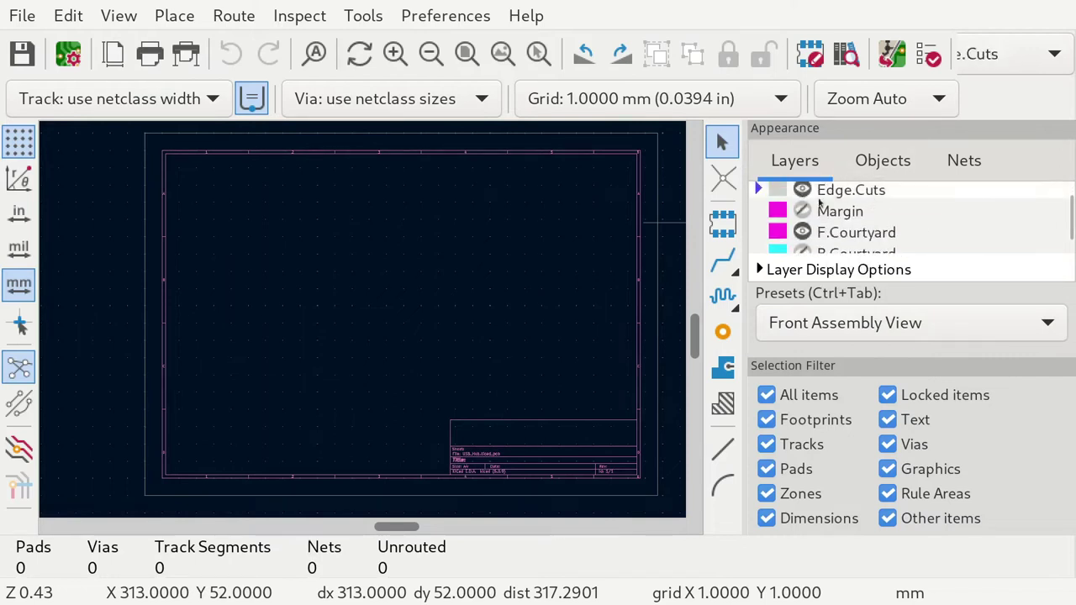
scroll(837, 204, up, 1)
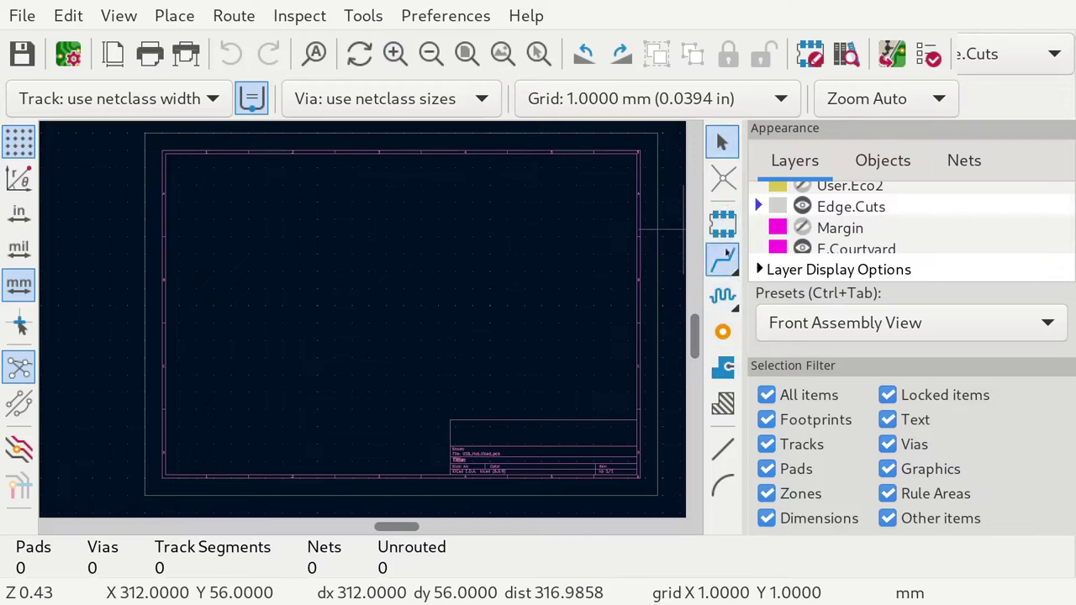
Draw the board outline's upper edge as a 70 mm horizontal line from X 110, Y 80 to X 180, Y 80.
click(720, 458)
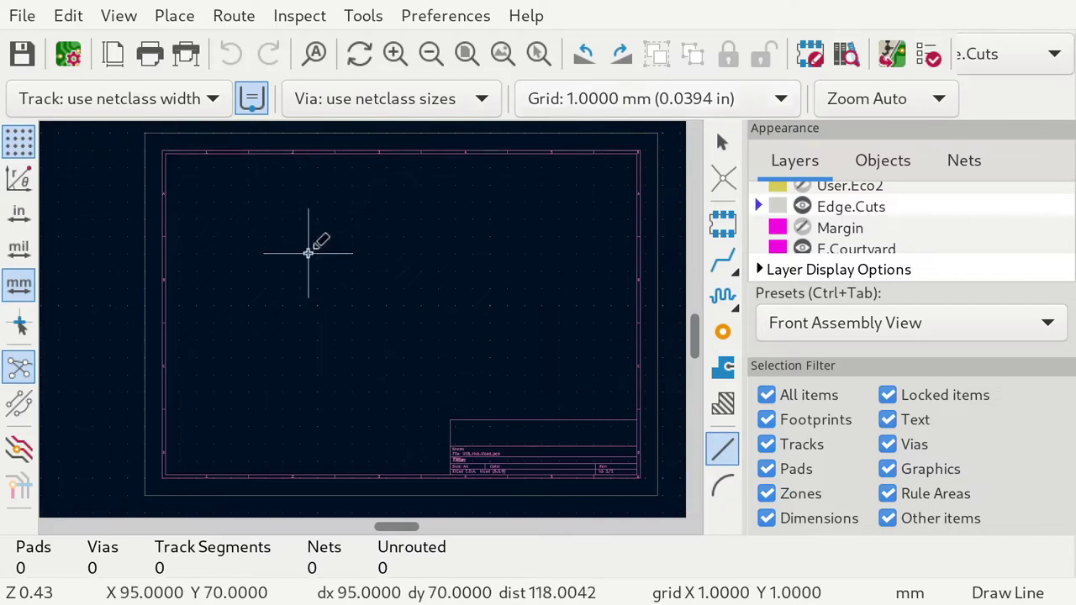
scroll(363, 316, up, 5)
scroll(361, 320, up, 3)
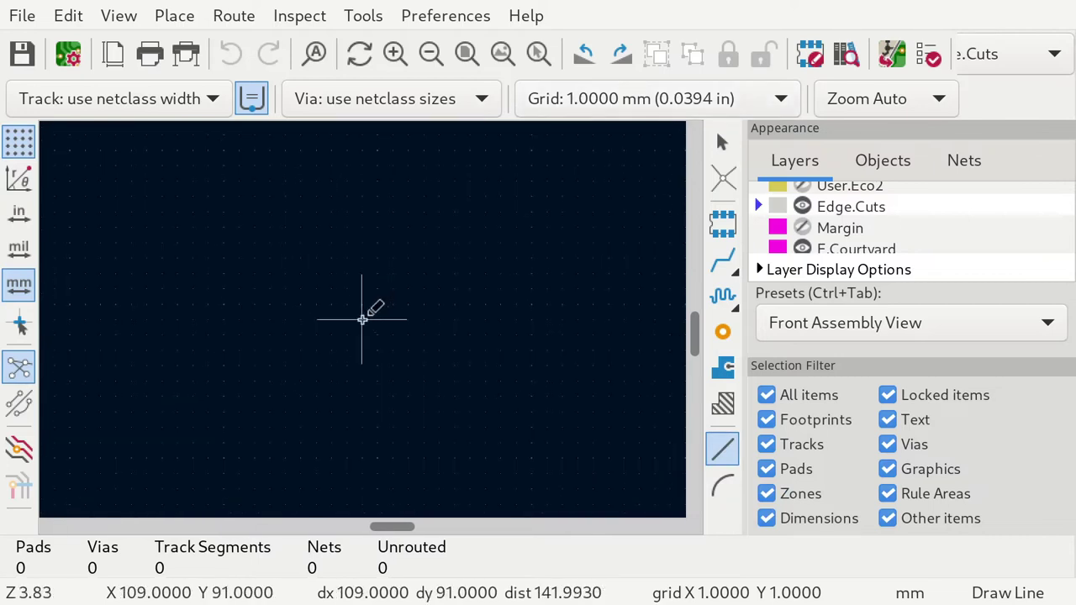
click(381, 149)
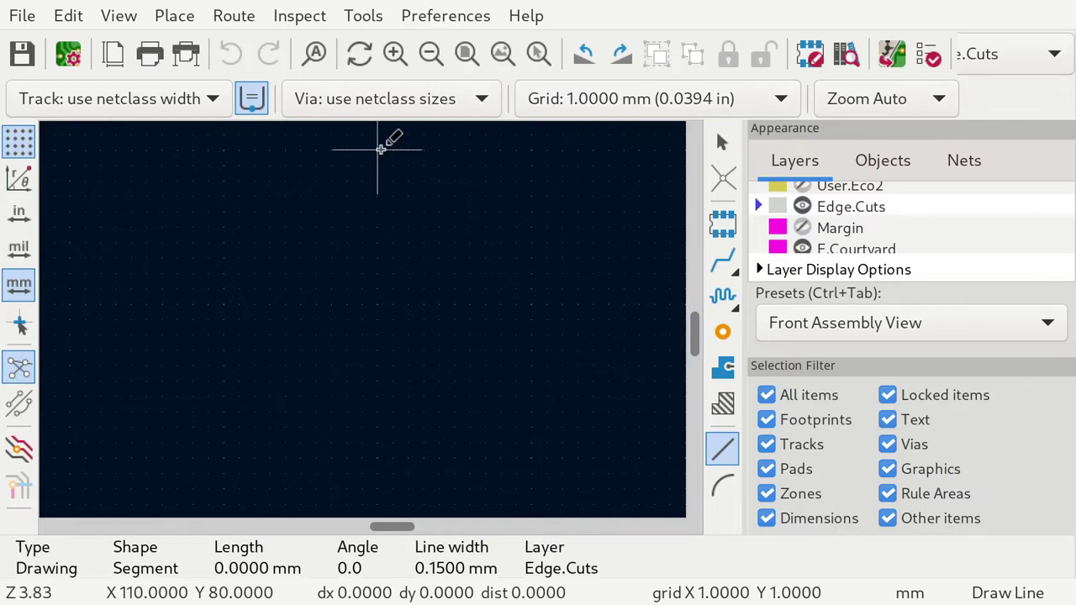
scroll(381, 150, down, 4)
scroll(361, 320, down, 2)
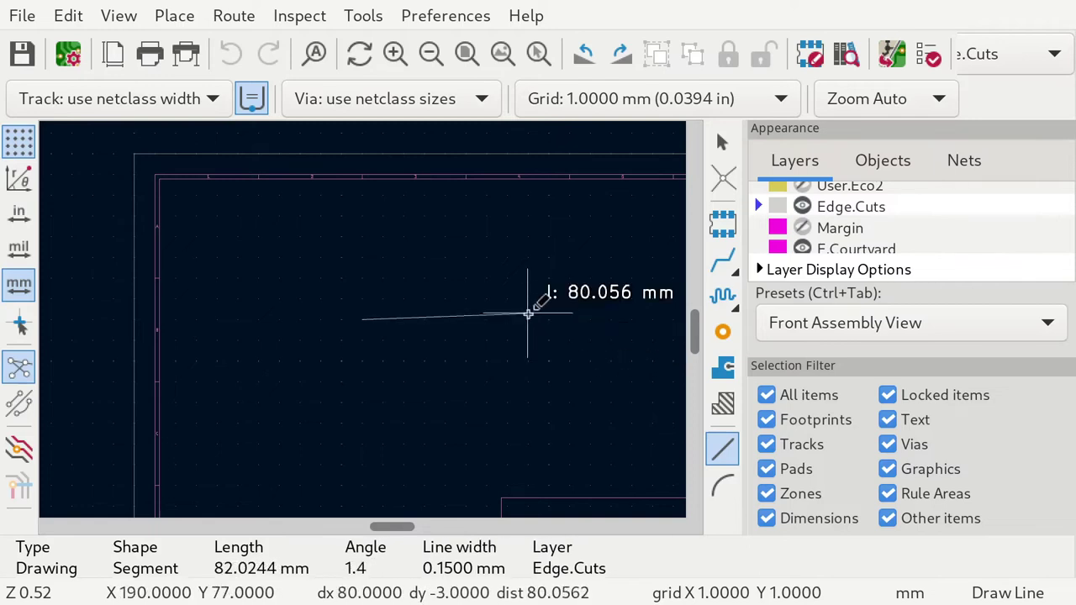
scroll(514, 311, up, 4)
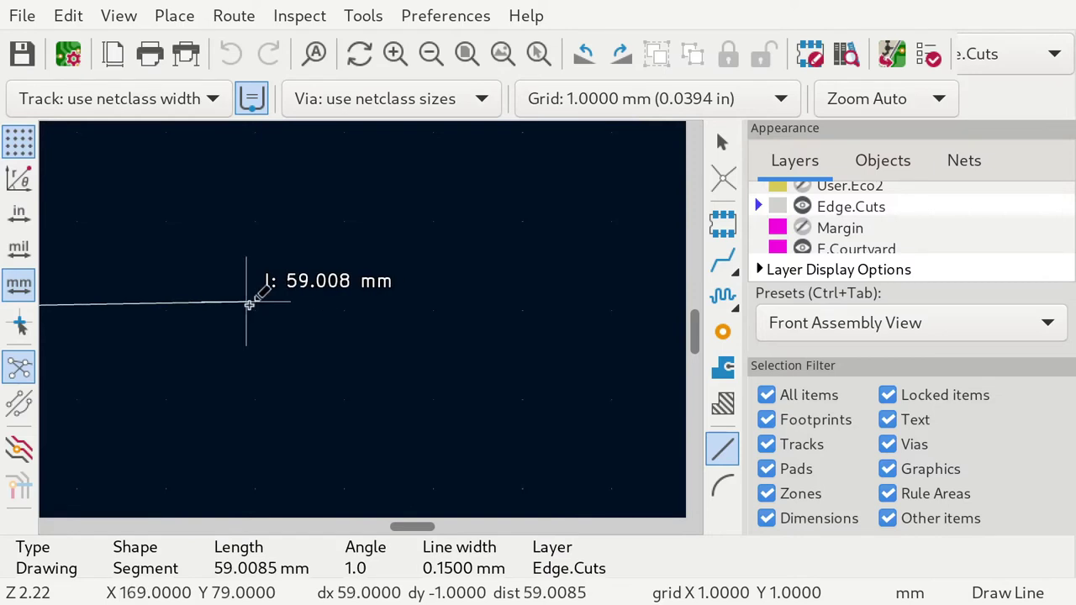
click(344, 309)
Continue the outline with a 40 mm vertical right edge down to X 180, Y 120.
scroll(348, 304, down, 6)
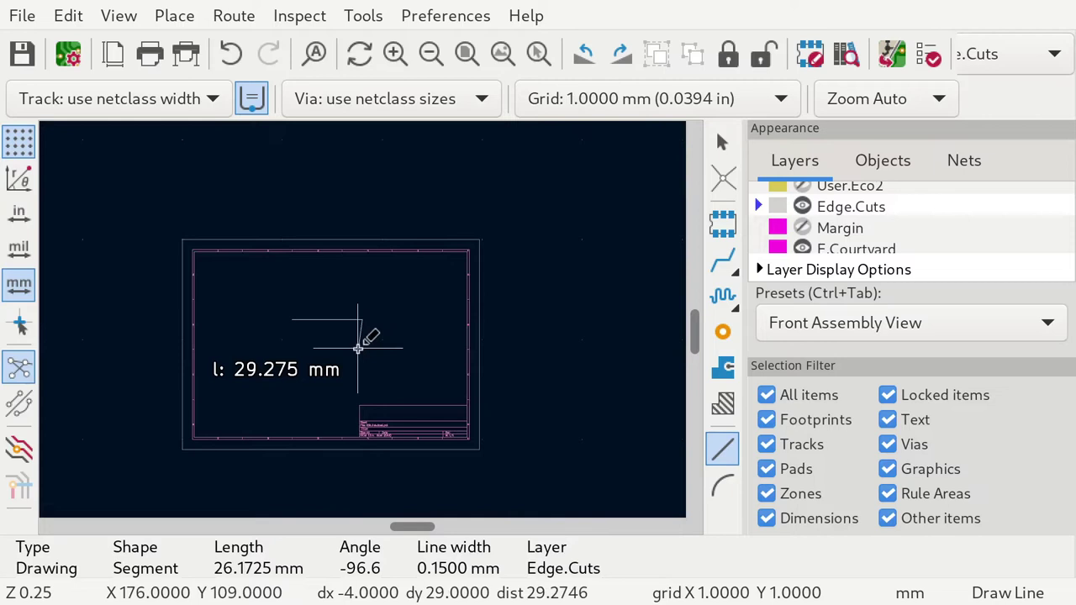
scroll(348, 353, up, 3)
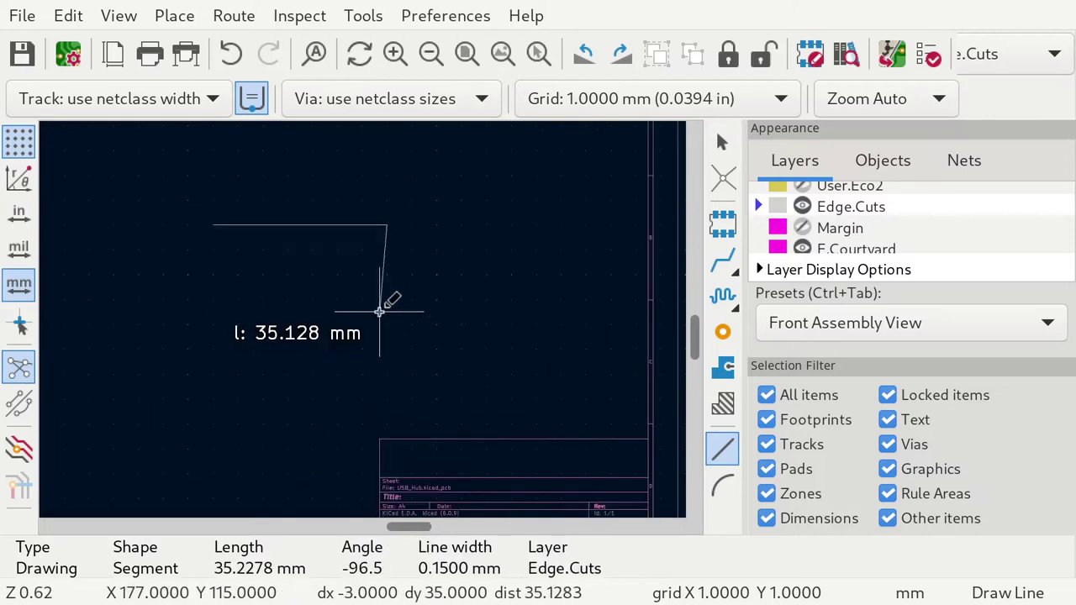
scroll(379, 312, up, 2)
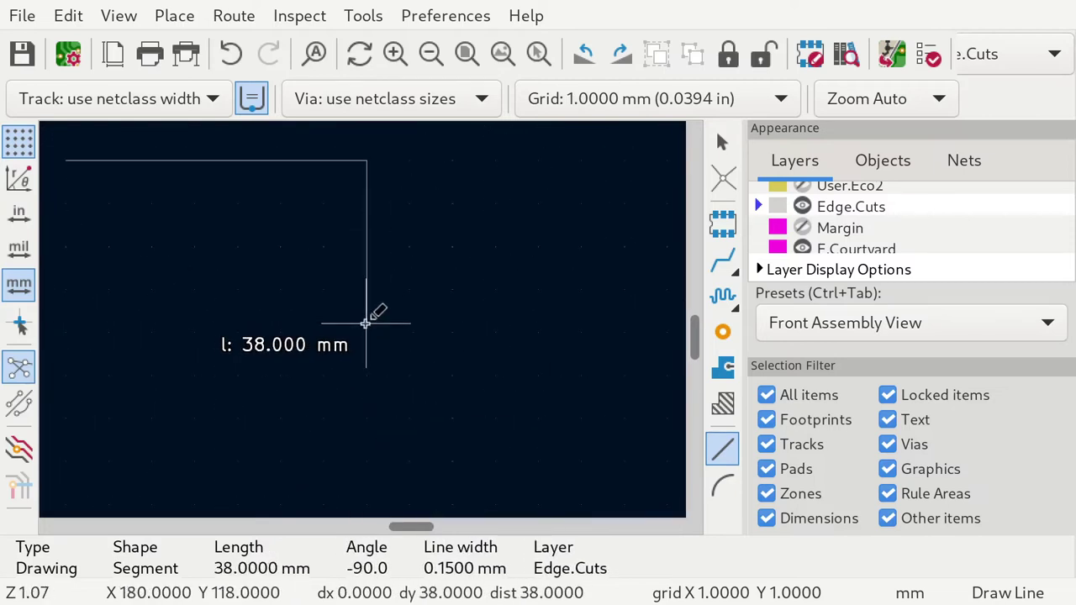
click(363, 331)
Close the rectangular outline with a 70 mm lower edge to X 110, Y 120 and a 40 mm left edge, ending line drawing.
scroll(363, 330, down, 2)
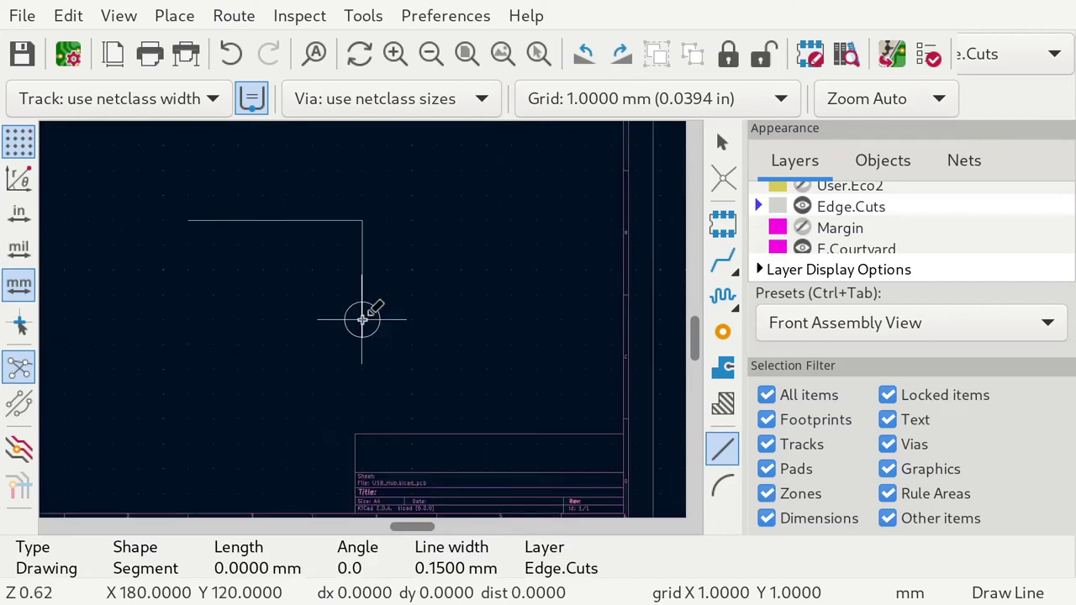
scroll(176, 306, up, 3)
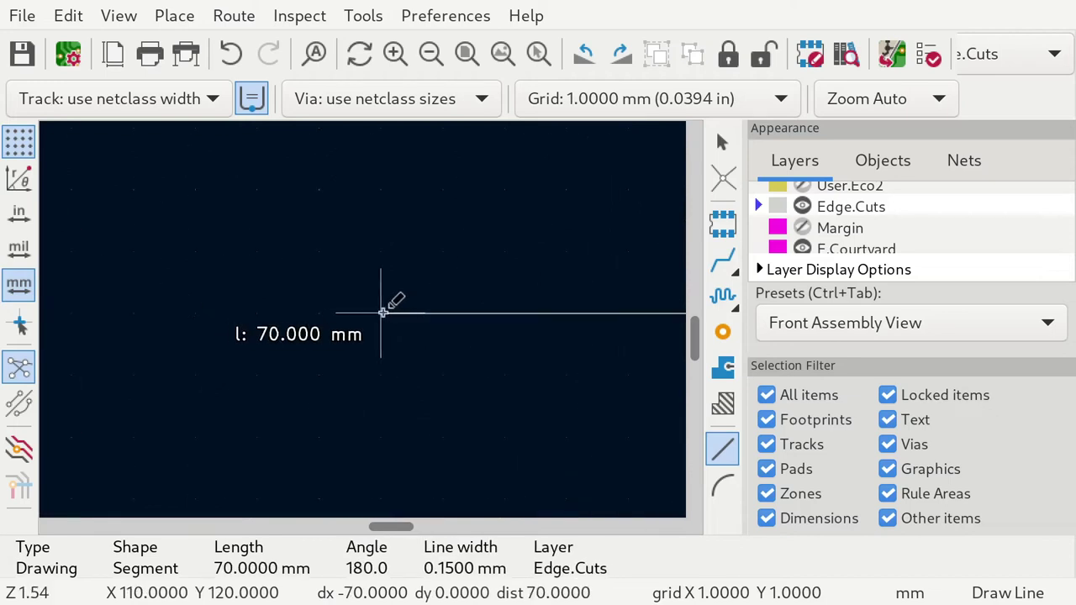
click(382, 311)
scroll(367, 308, down, 2)
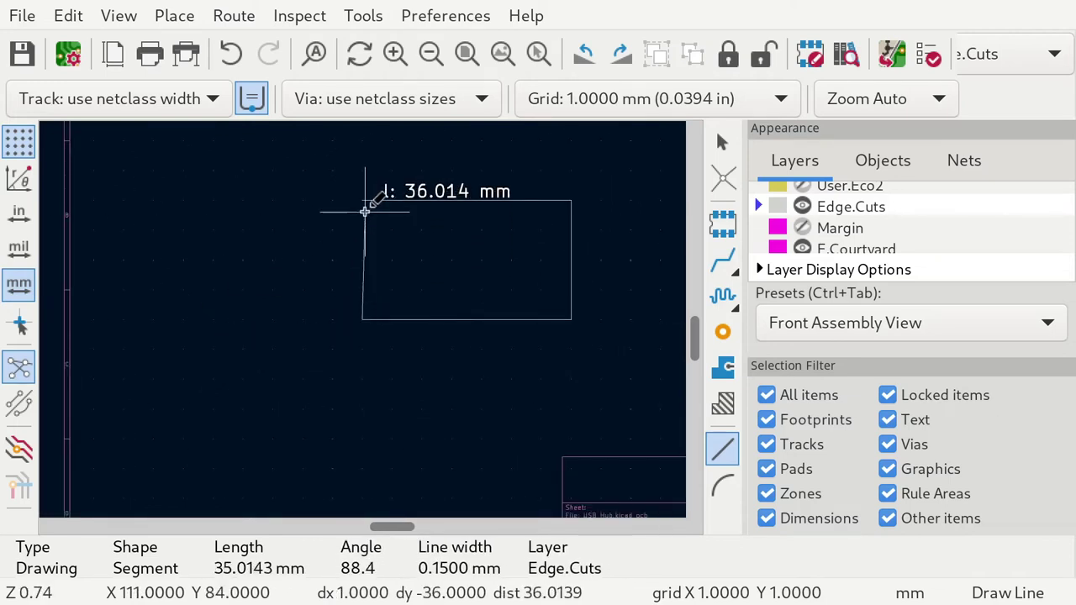
scroll(365, 209, up, 2)
scroll(363, 319, up, 5)
click(408, 320)
scroll(508, 388, down, 6)
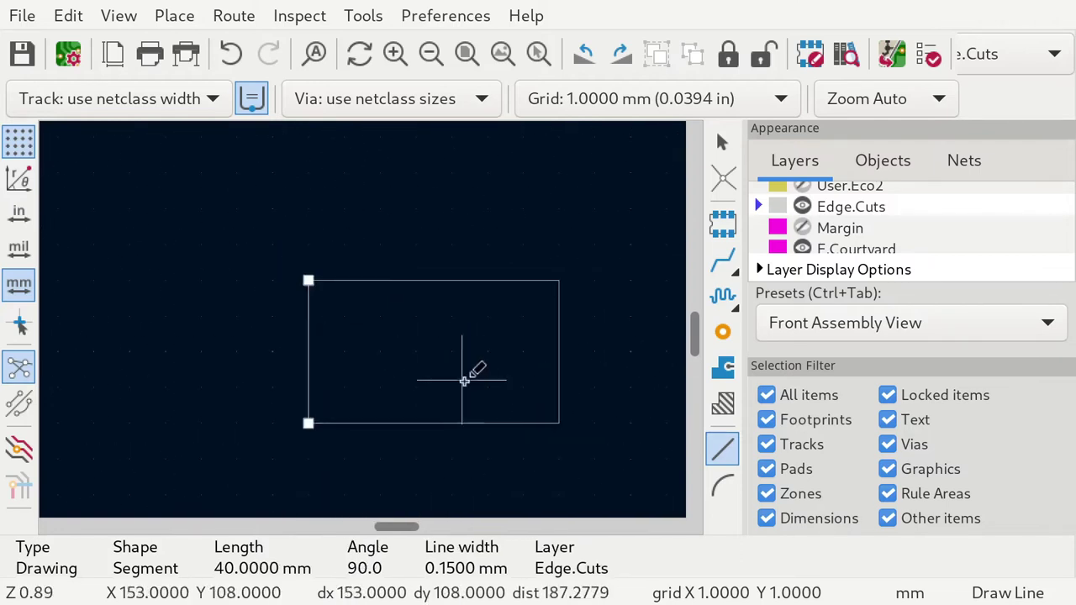
click(723, 143)
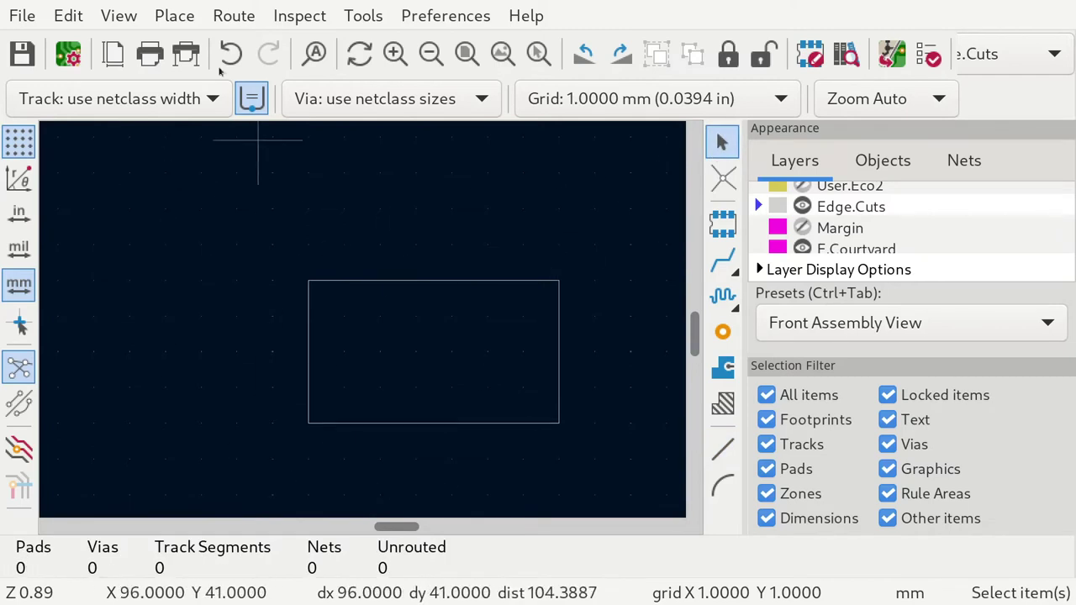
Open the board in the 3D Viewer, enlarge it and rotate the blank board to examine it from different angles.
click(118, 16)
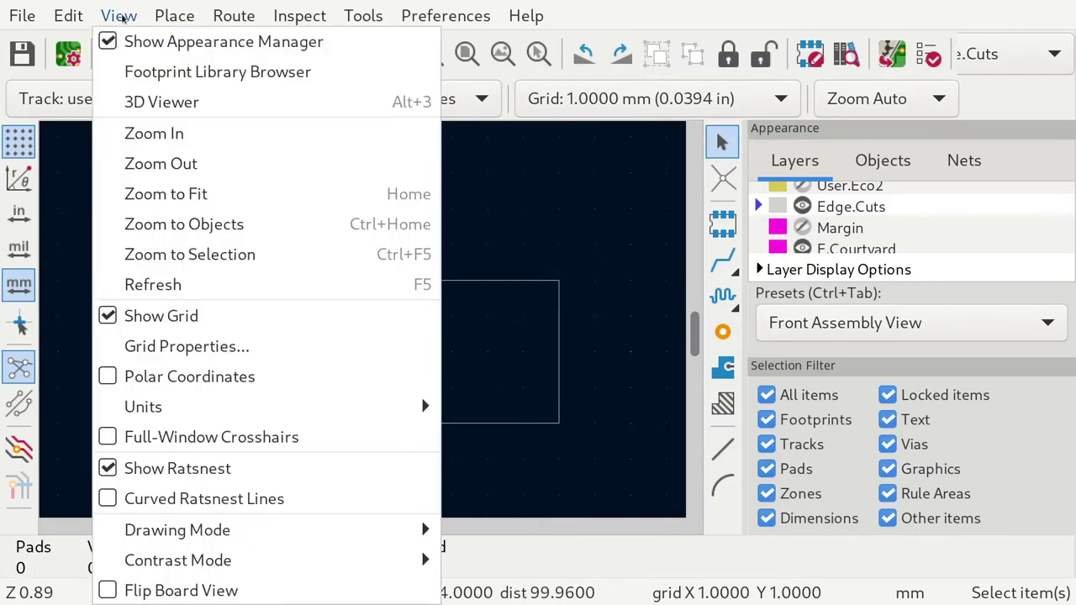
click(283, 110)
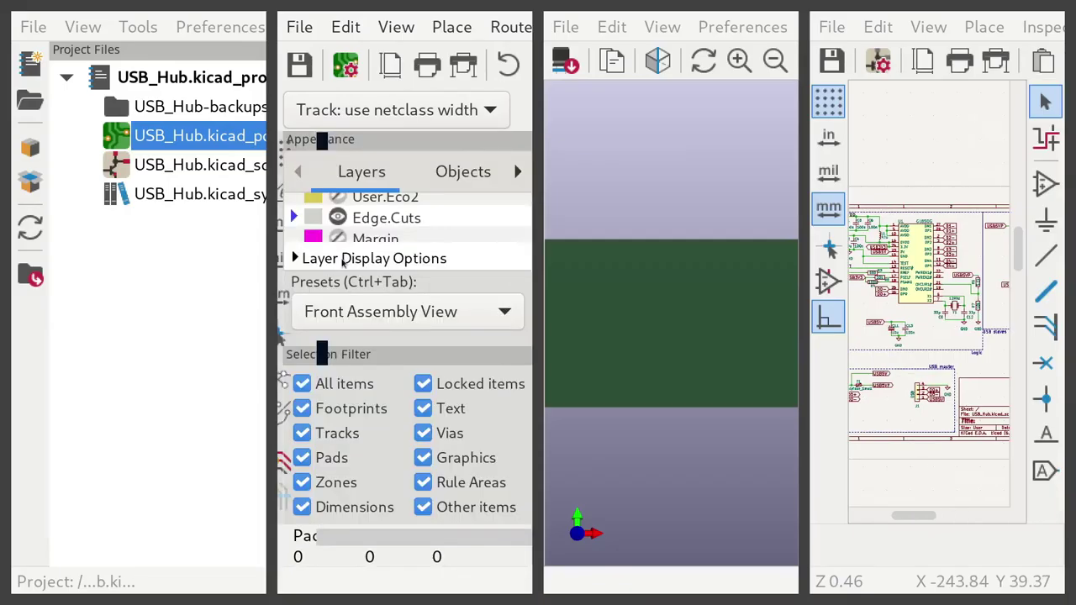
drag(627, 353, 614, 263)
key(super+Up)
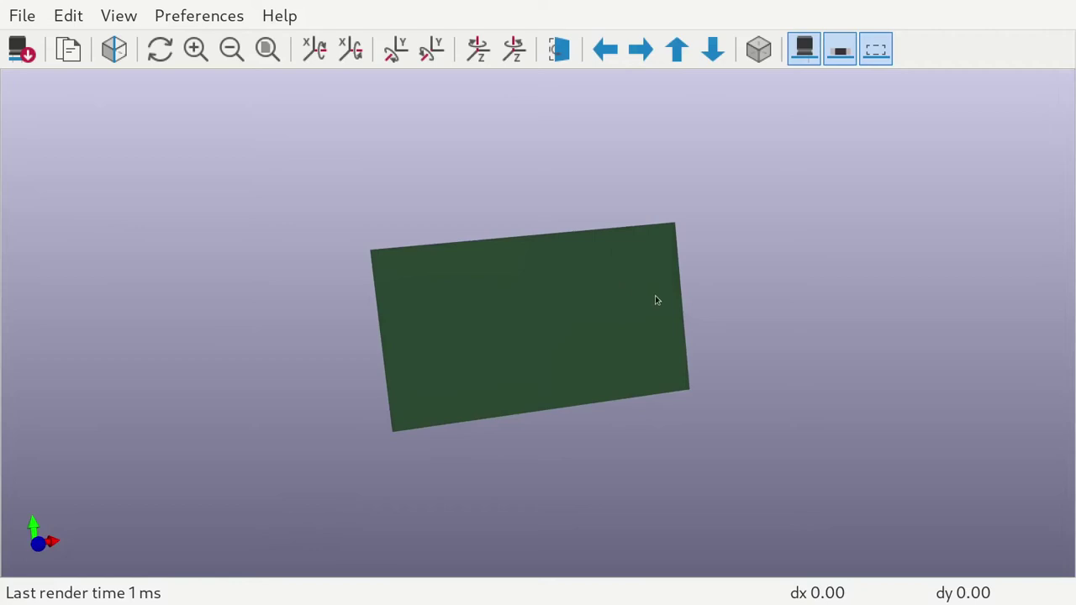
drag(509, 211, 440, 372)
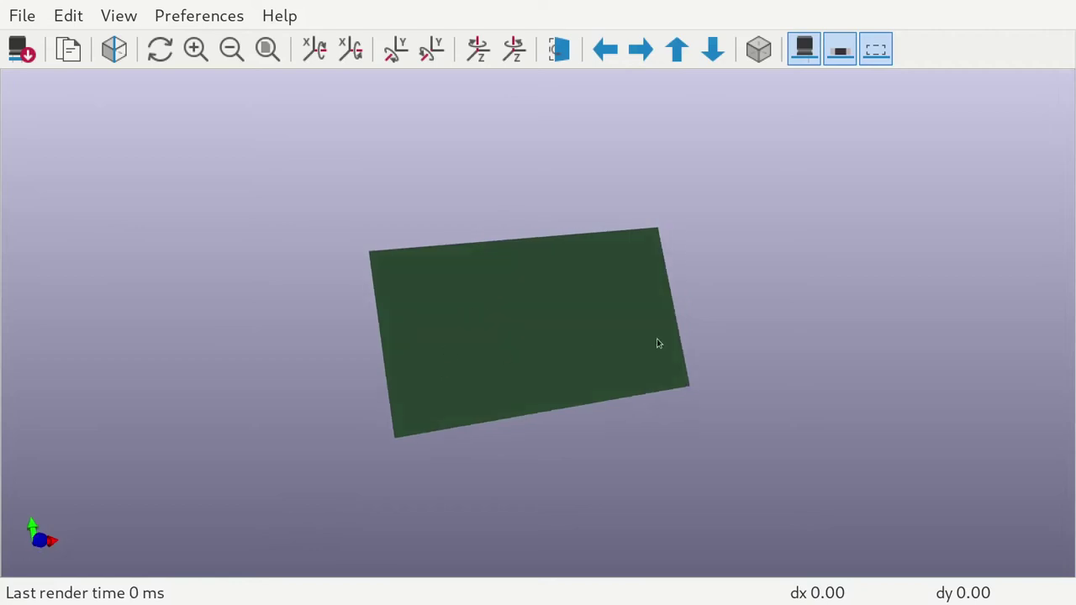
key(super+Down)
key(super+Up)
drag(544, 363, 619, 249)
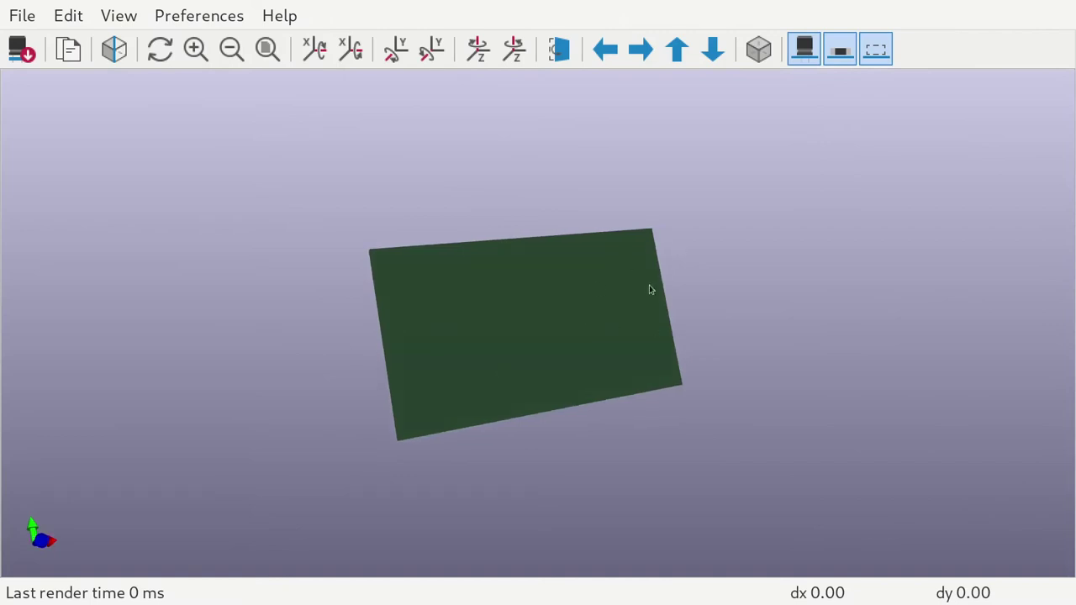
Tilt the blank board in the 3D Viewer to examine its surface and edge, and close the viewer.
key(super+Down)
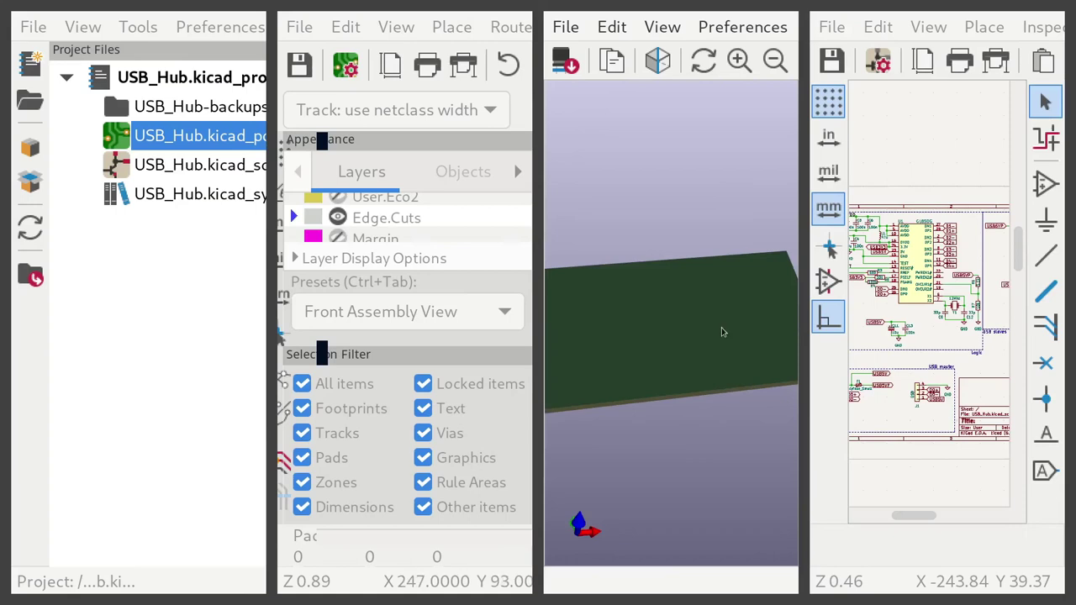
drag(686, 321, 709, 355)
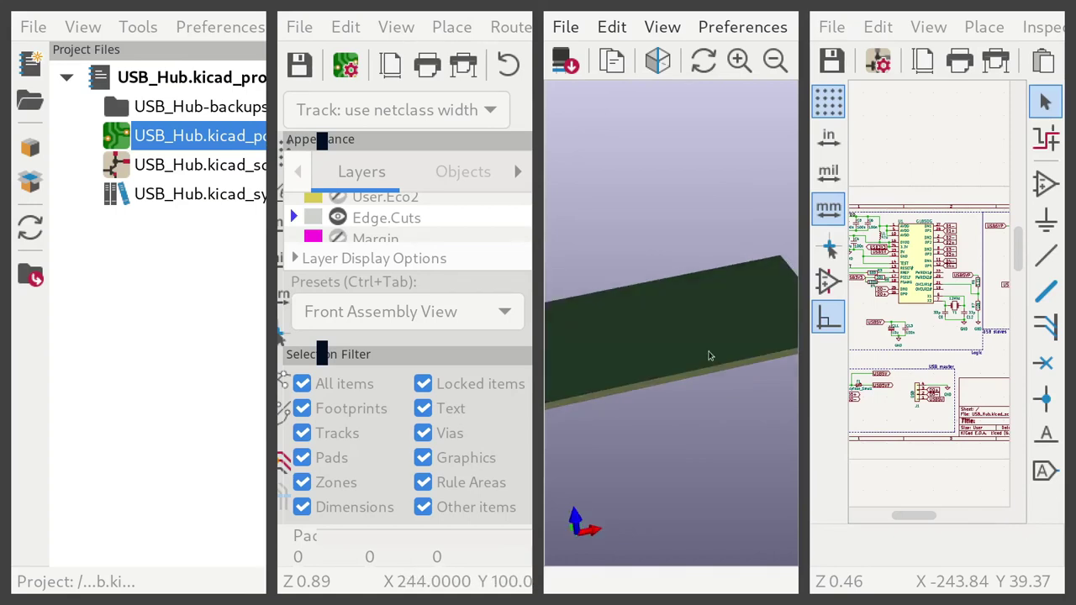
key(super+f)
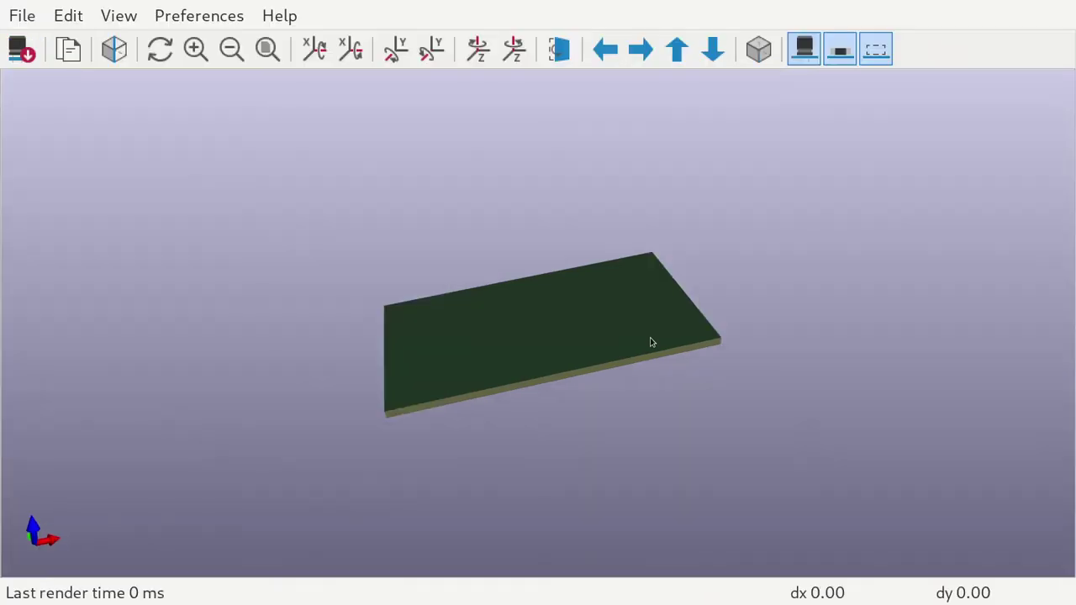
key(super+f)
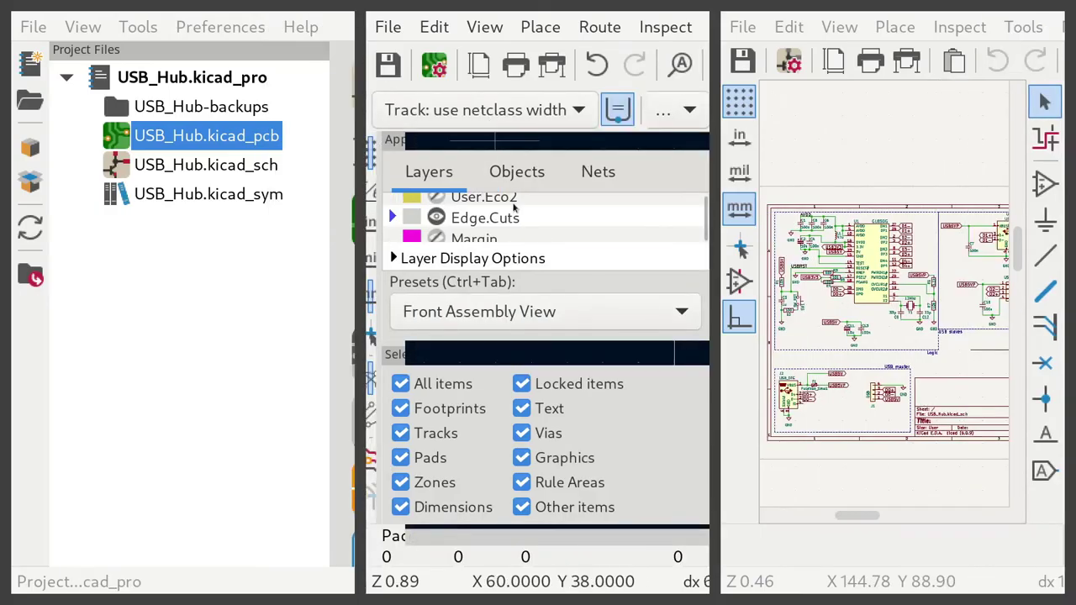
Review the rectangular board outline in the PCB editor and the USB_Hub sheet in the schematic editor.
key(super+f)
scroll(444, 288, down, 2)
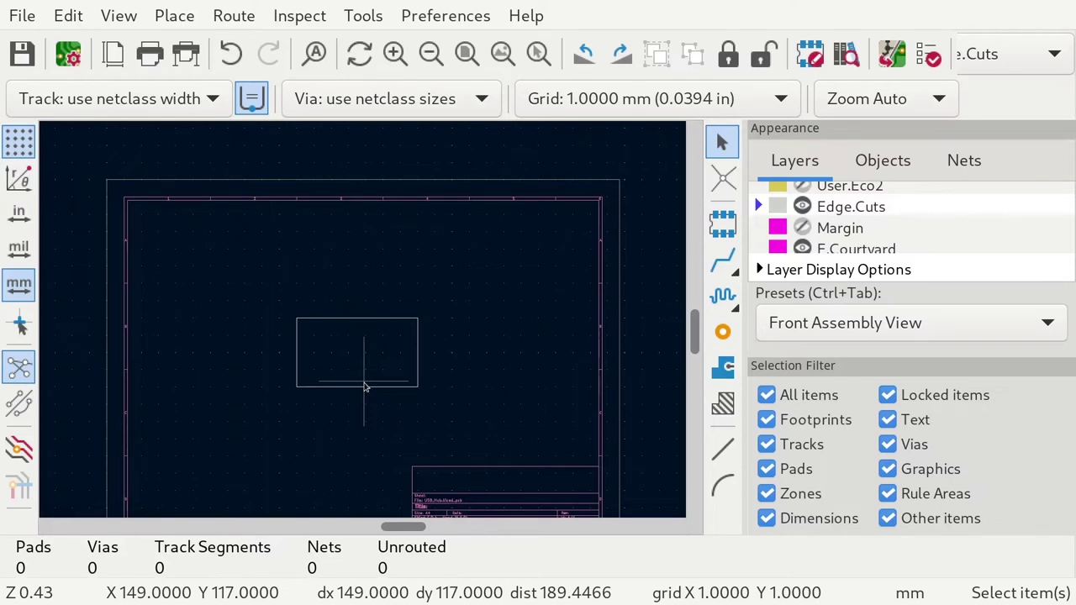
key(super+f)
key(super+f)
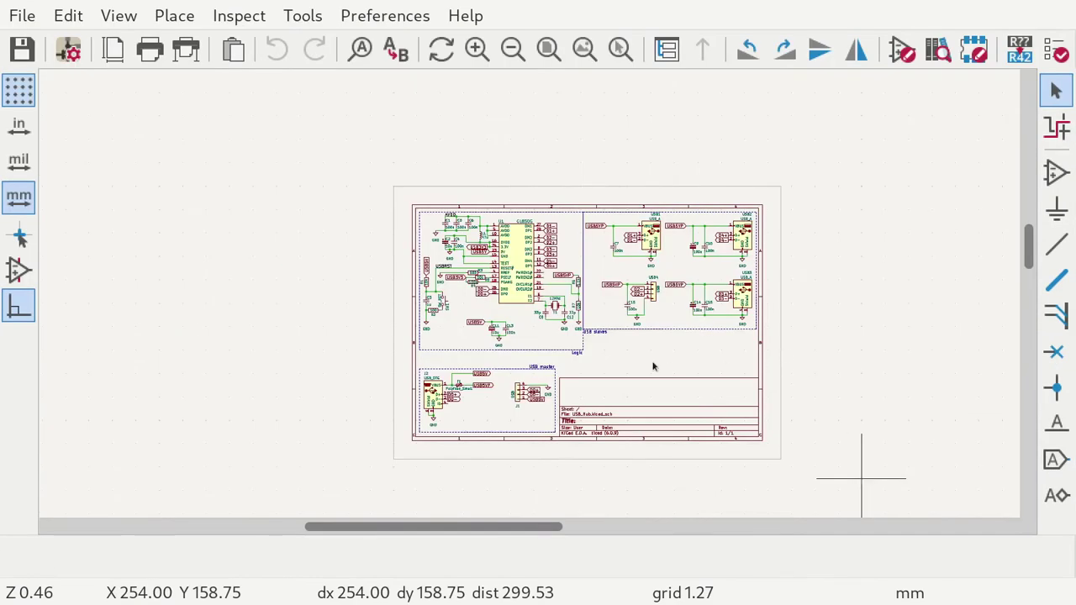
scroll(992, 513, up, 2)
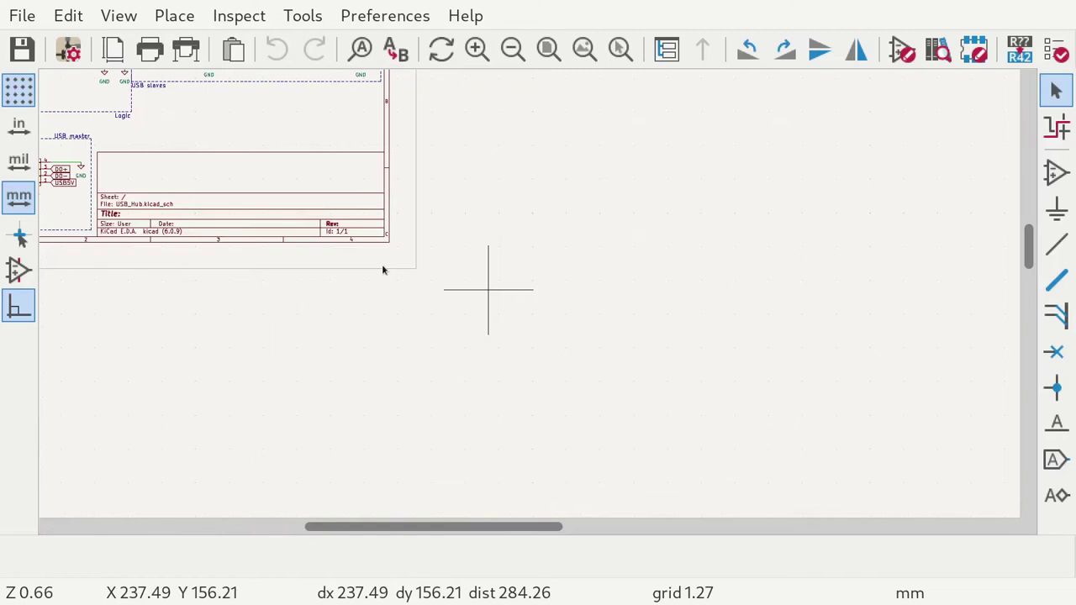
Close the PCB editor, saving the changes to USB_Hub.kicad_pcb.
key(super+f)
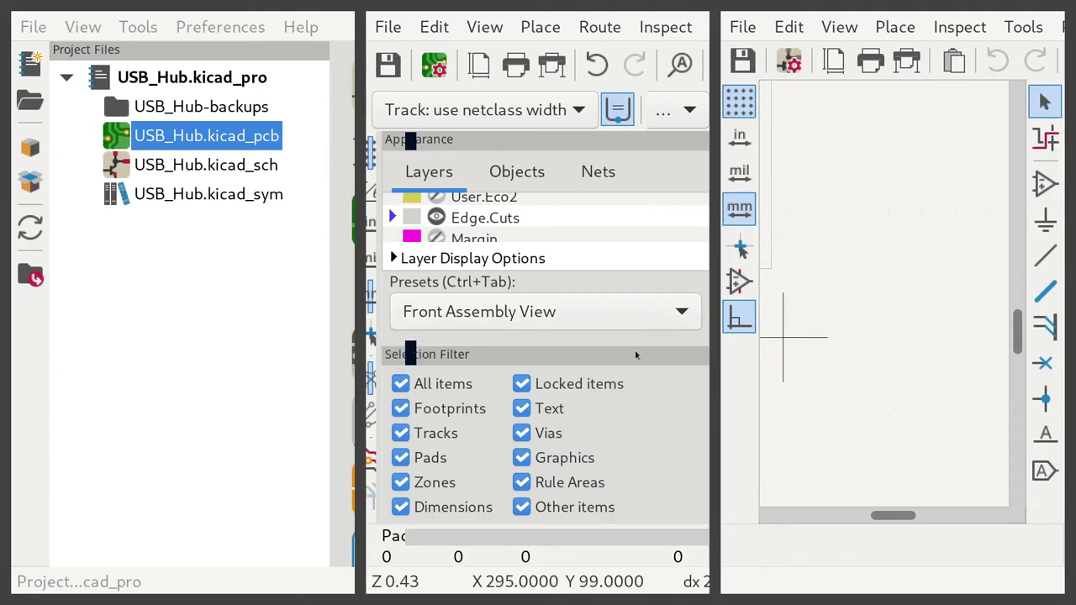
key(ctrl+q)
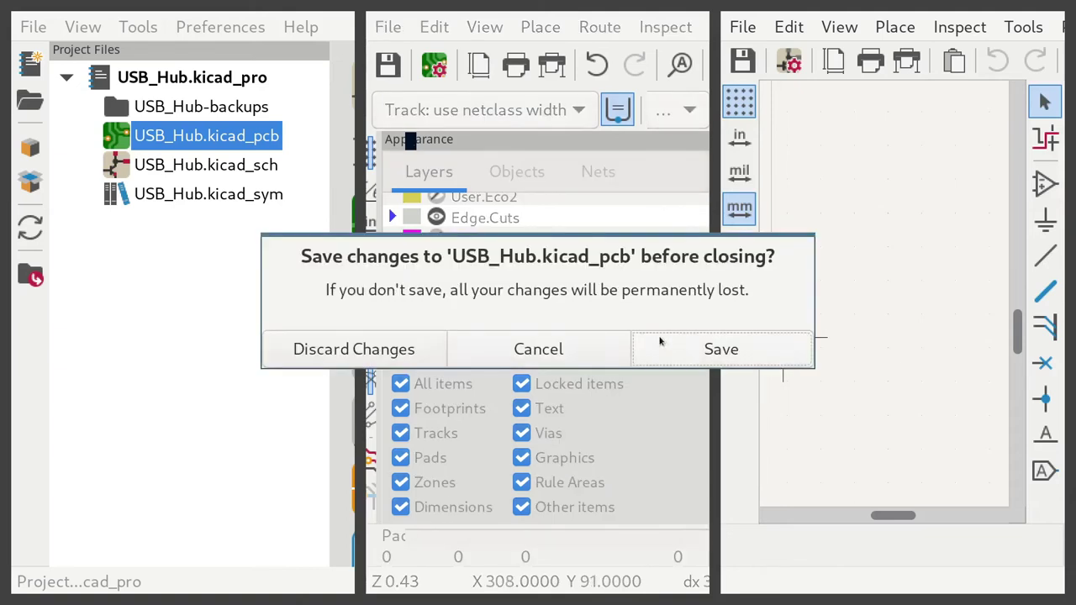
click(664, 349)
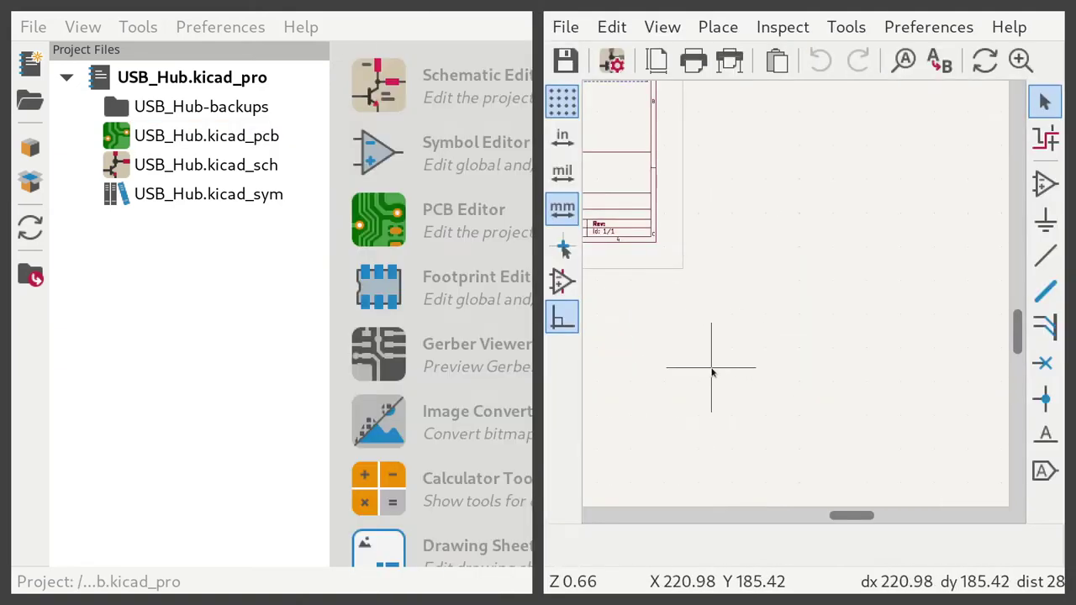
Enlarge the schematic editor and show the whole USB_Hub sheet.
key(super+f)
scroll(529, 241, down, 4)
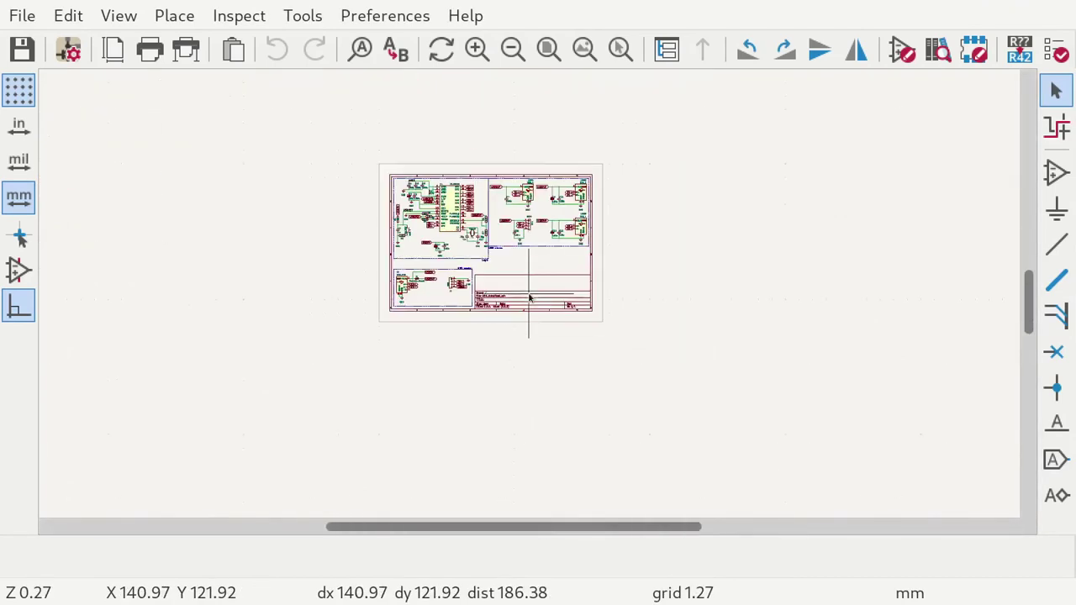
Open the footprint assignment tool for the USB hub schematic.
scroll(504, 269, up, 4)
scroll(531, 298, up, 1)
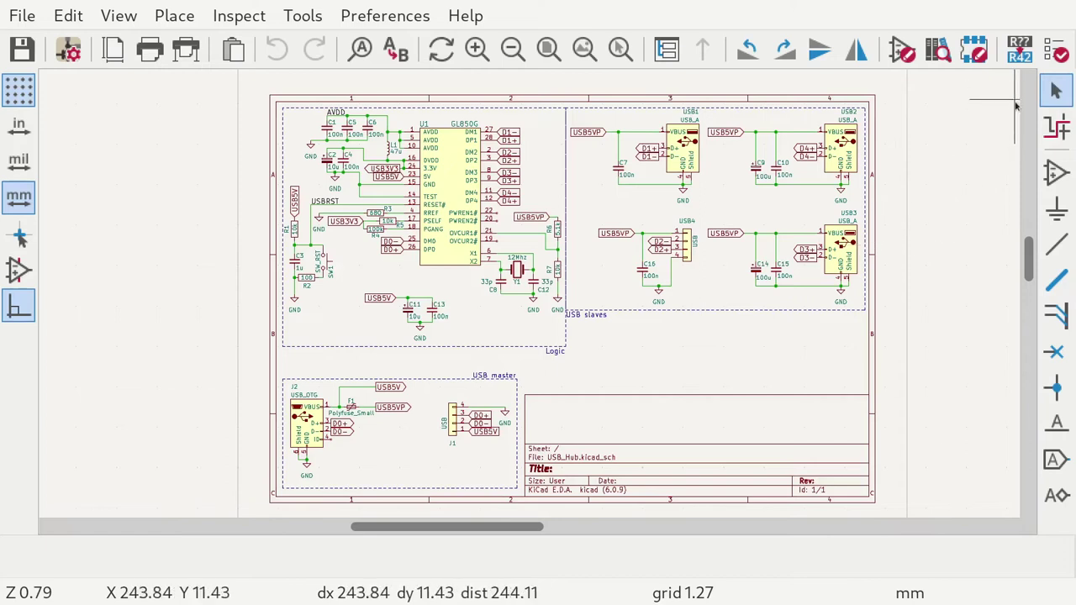
click(246, 15)
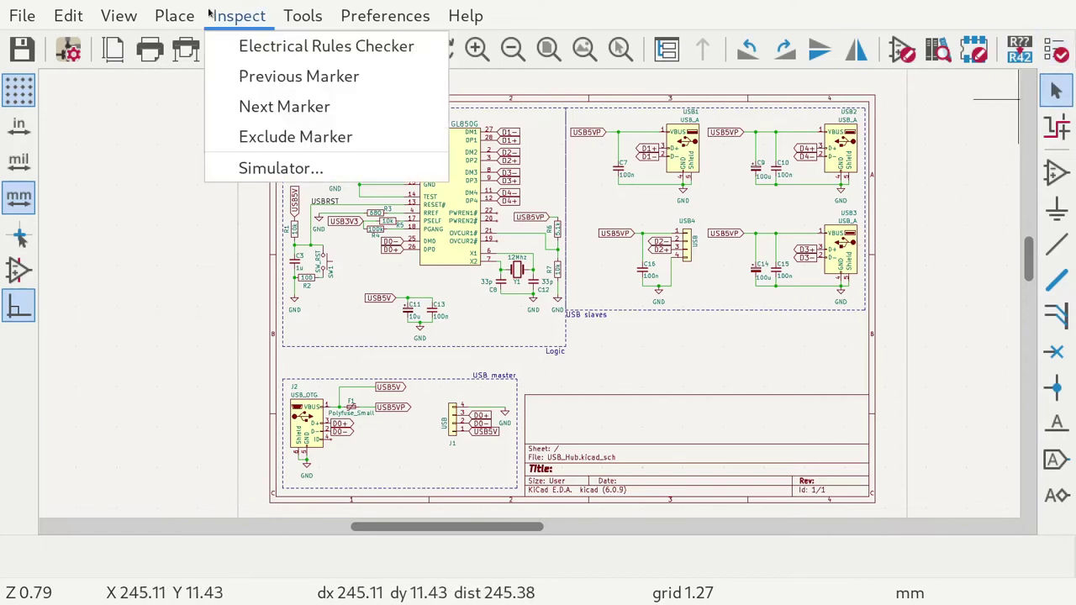
mouse_move(105, 15)
mouse_move(312, 16)
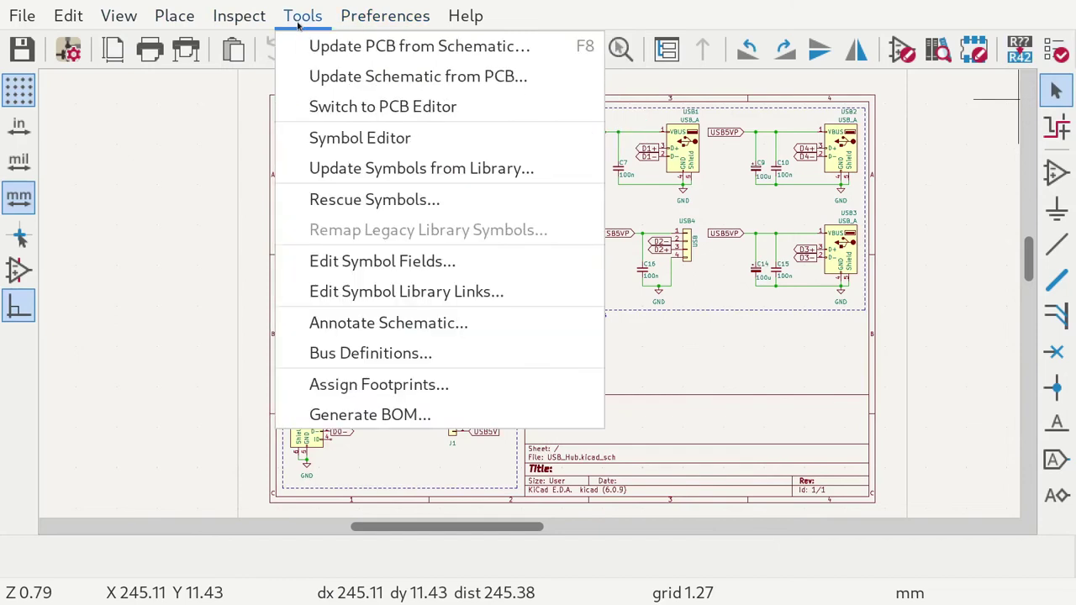
click(377, 385)
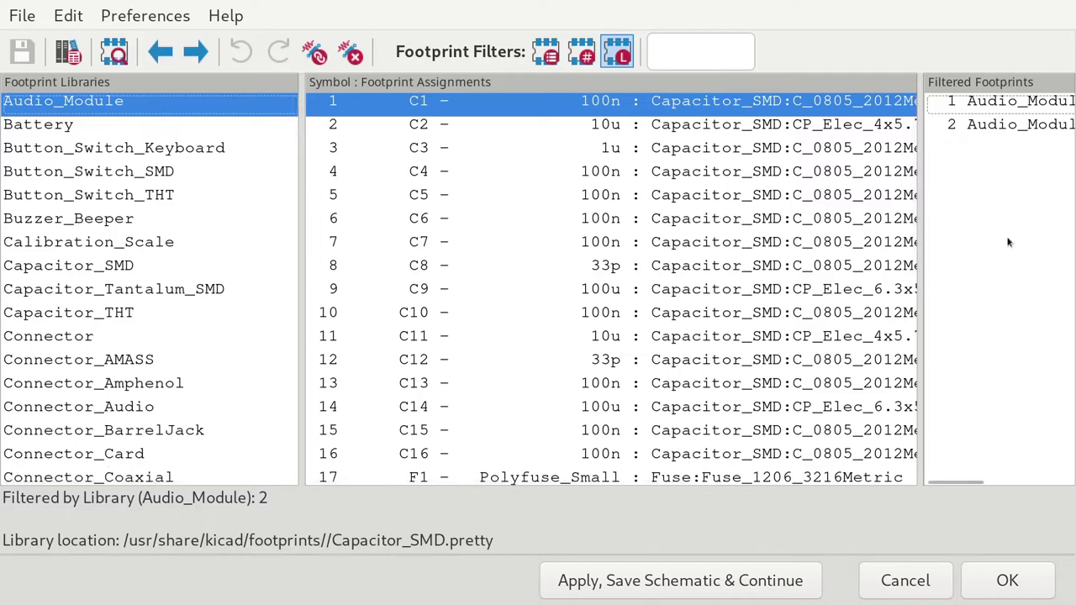
Select capacitor C5 in the footprint assignments and locate its symbol in the schematic.
ctrl+click(656, 197)
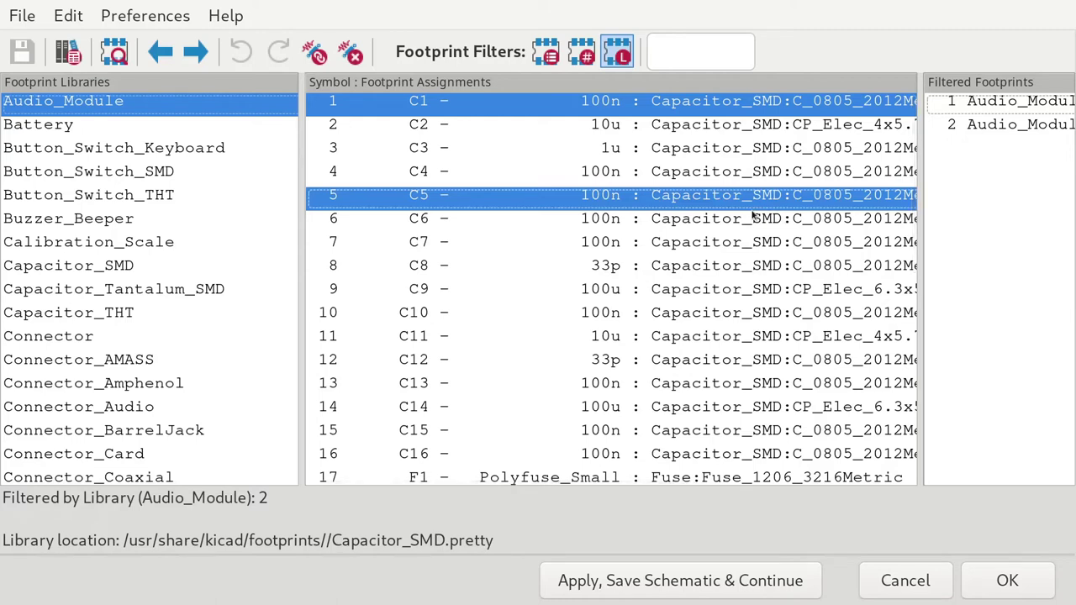
scroll(754, 217, down, 1)
scroll(751, 214, up, 1)
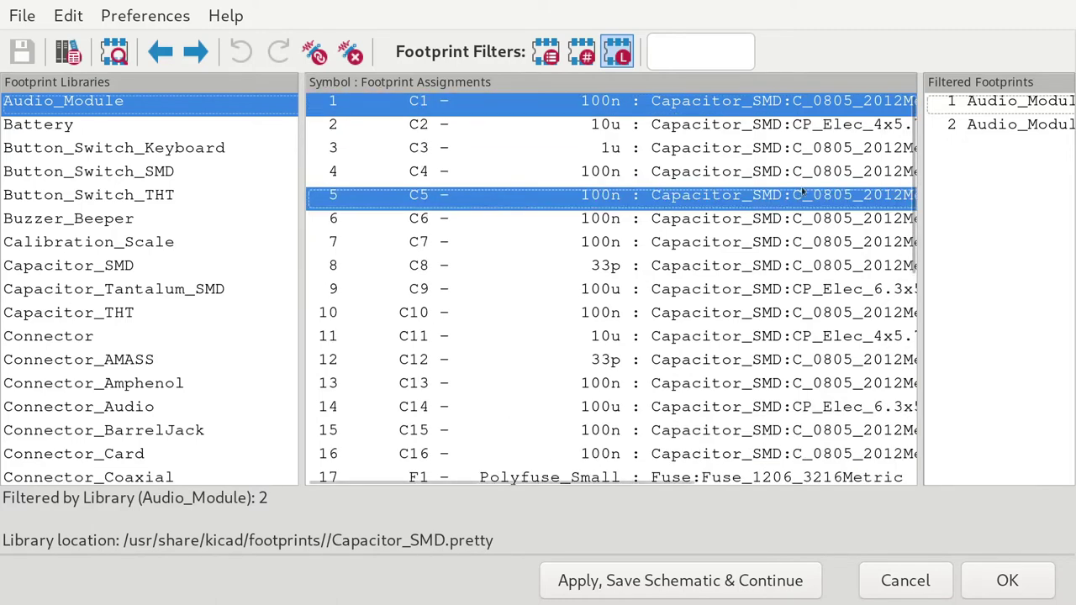
key(Up)
click(769, 201)
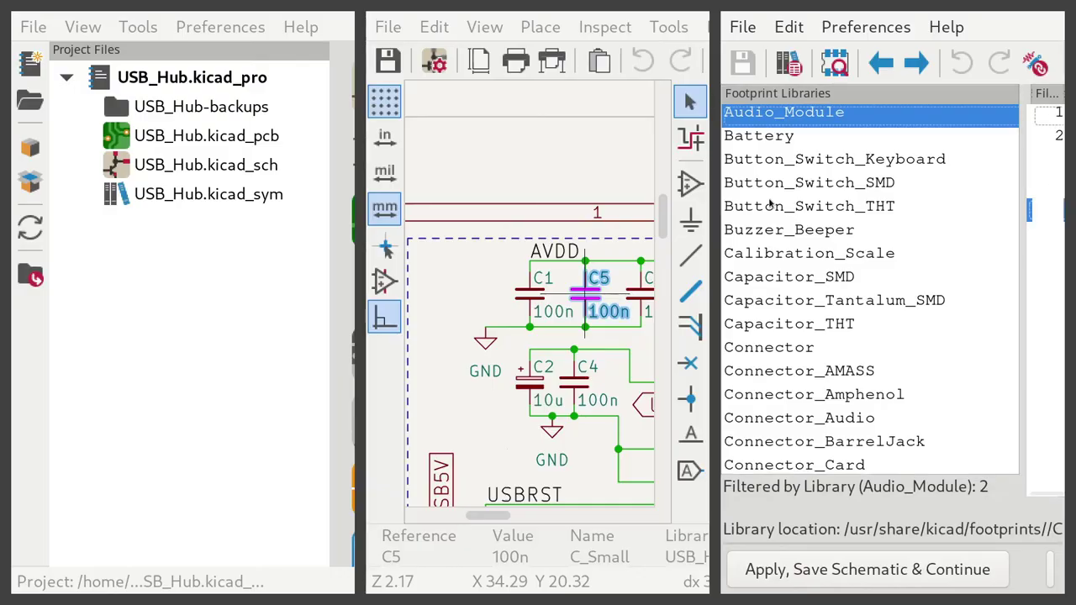
click(598, 277)
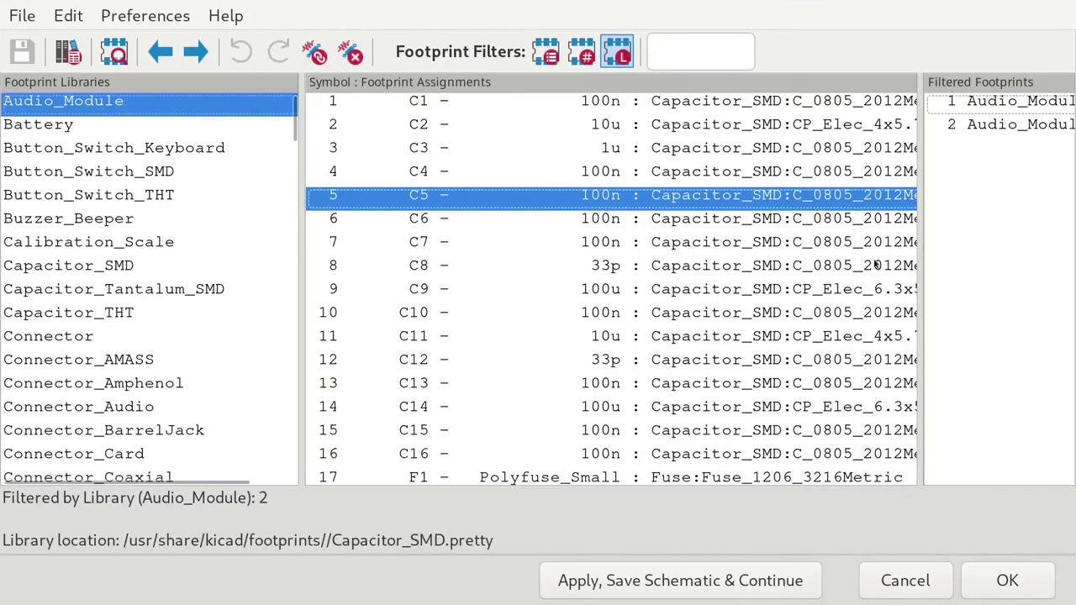
Review the symbol-to-footprint assignments through the end of the list, checking the entries for U1 and C10.
scroll(517, 225, down, 1)
scroll(517, 225, down, 5)
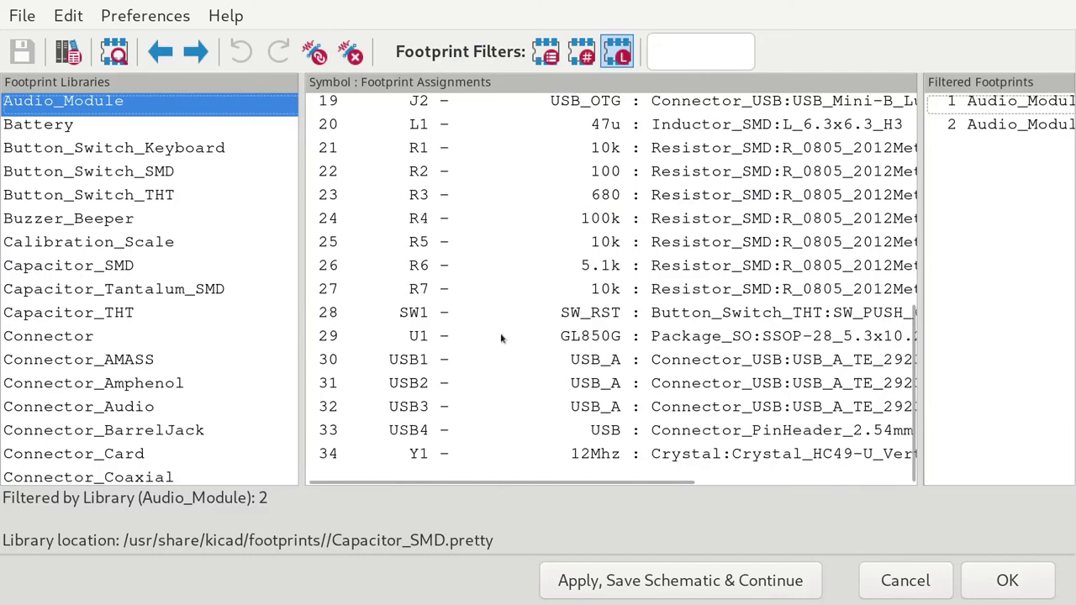
click(491, 335)
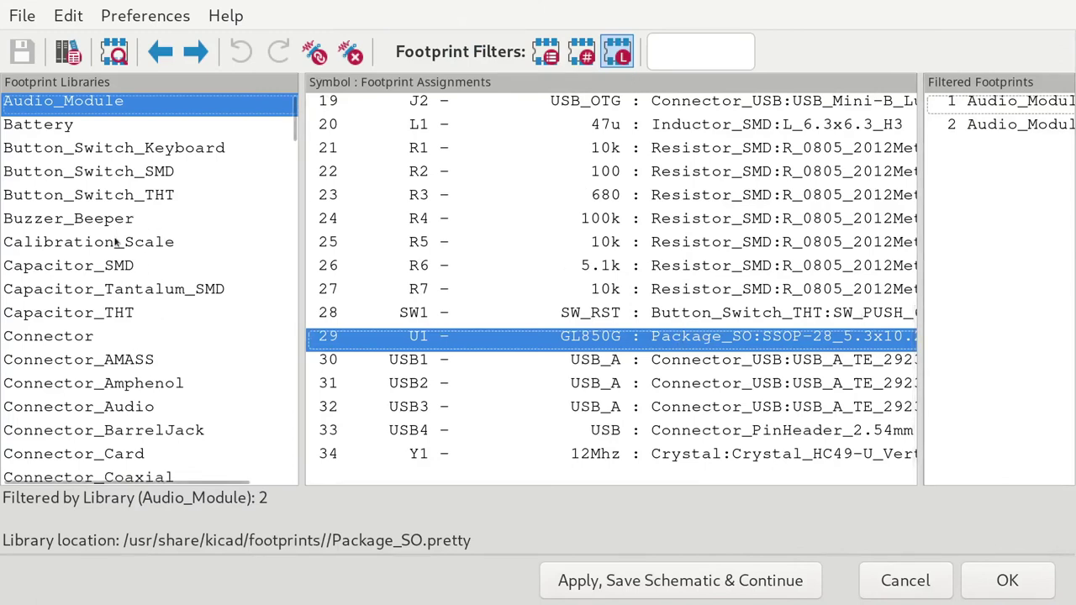
scroll(105, 241, down, 20)
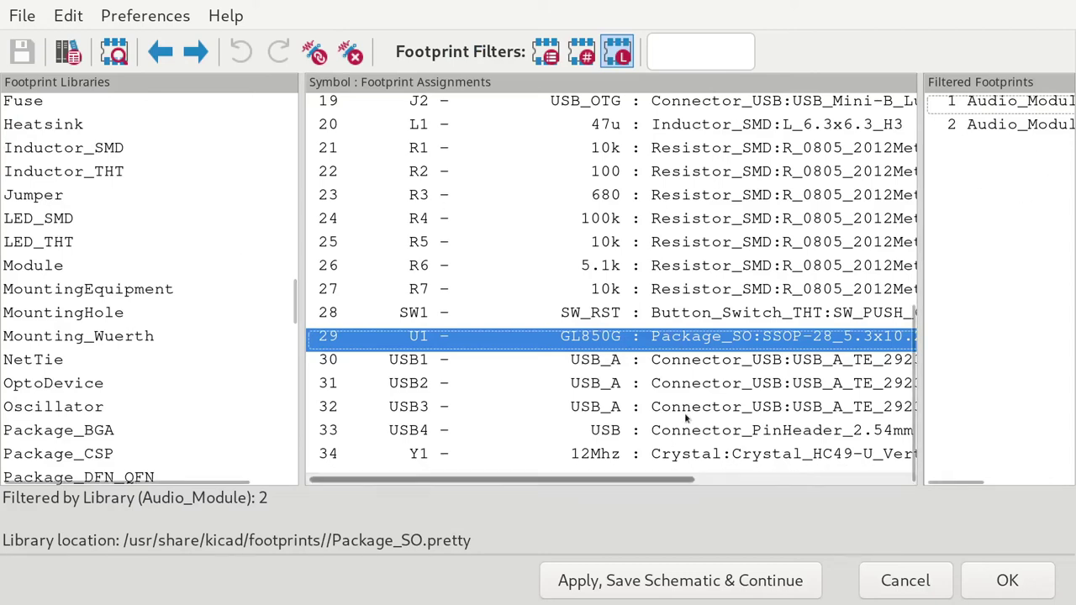
scroll(688, 414, up, 6)
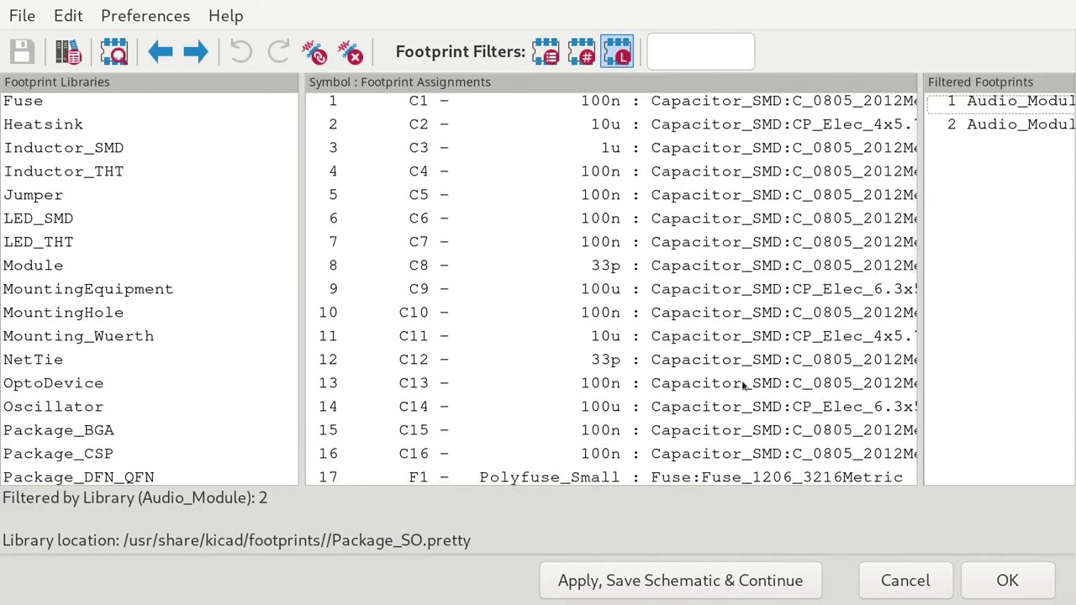
click(622, 313)
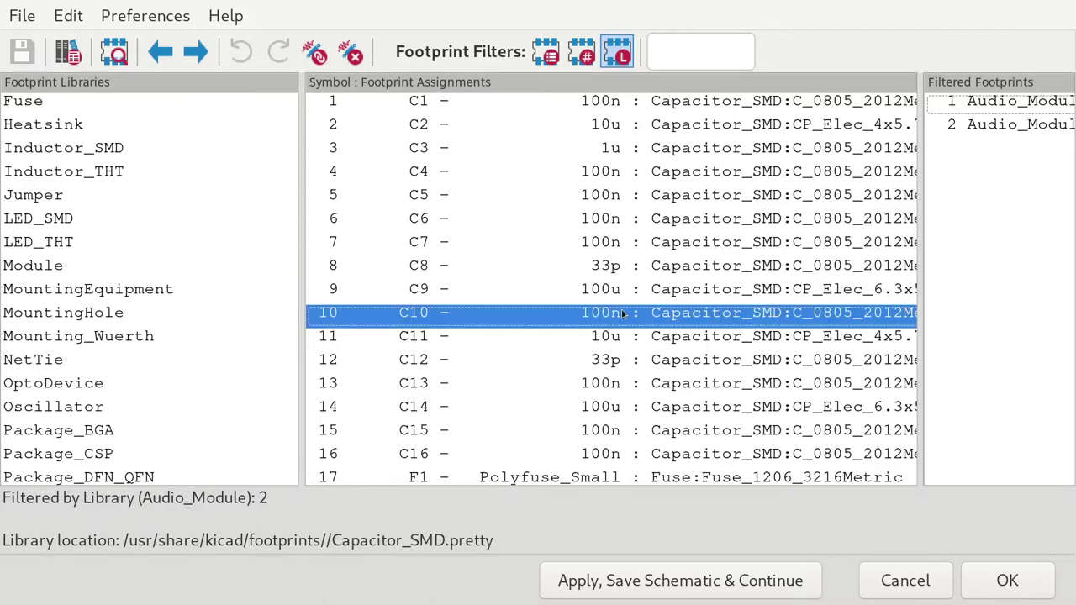
Browse the Capacitor_SMD and Capacitor_THT footprints available for C10, then close the footprint assignment tool.
scroll(207, 273, up, 20)
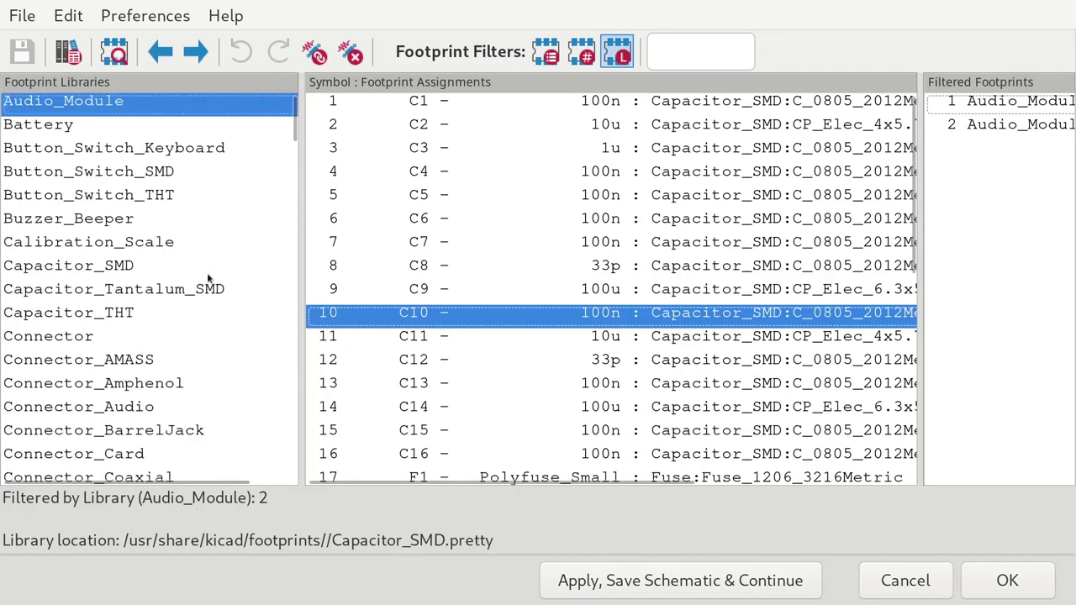
click(122, 268)
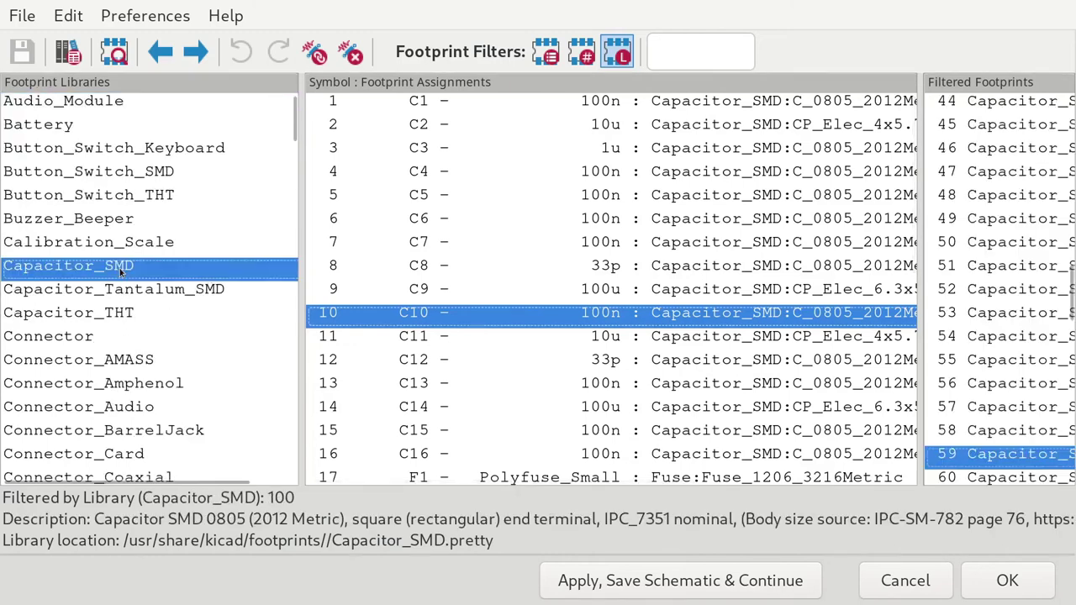
click(119, 315)
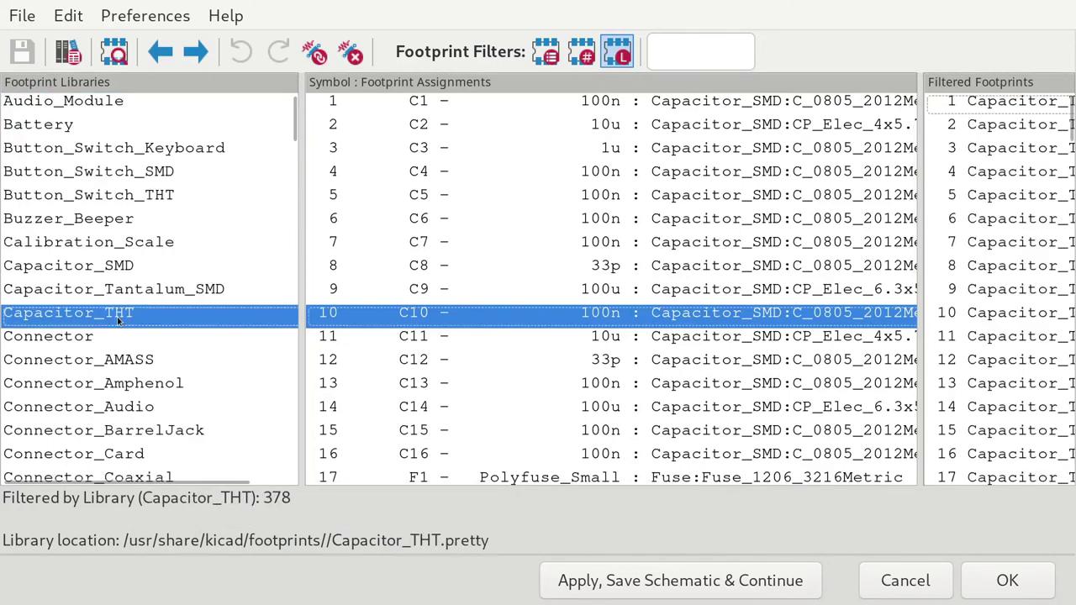
click(160, 274)
drag(922, 275, 401, 267)
scroll(520, 265, up, 15)
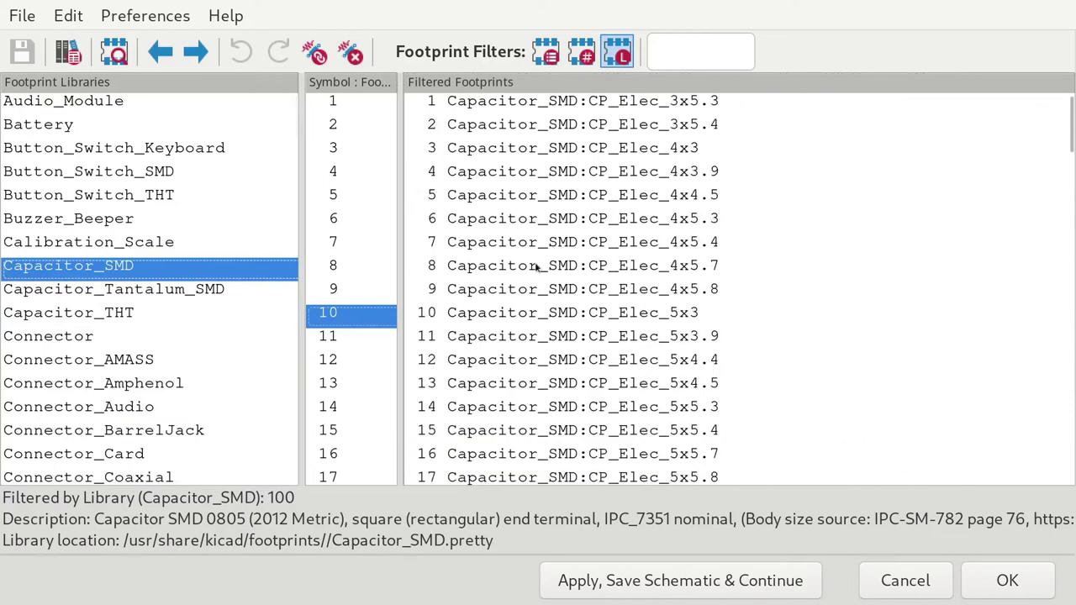
scroll(535, 267, down, 20)
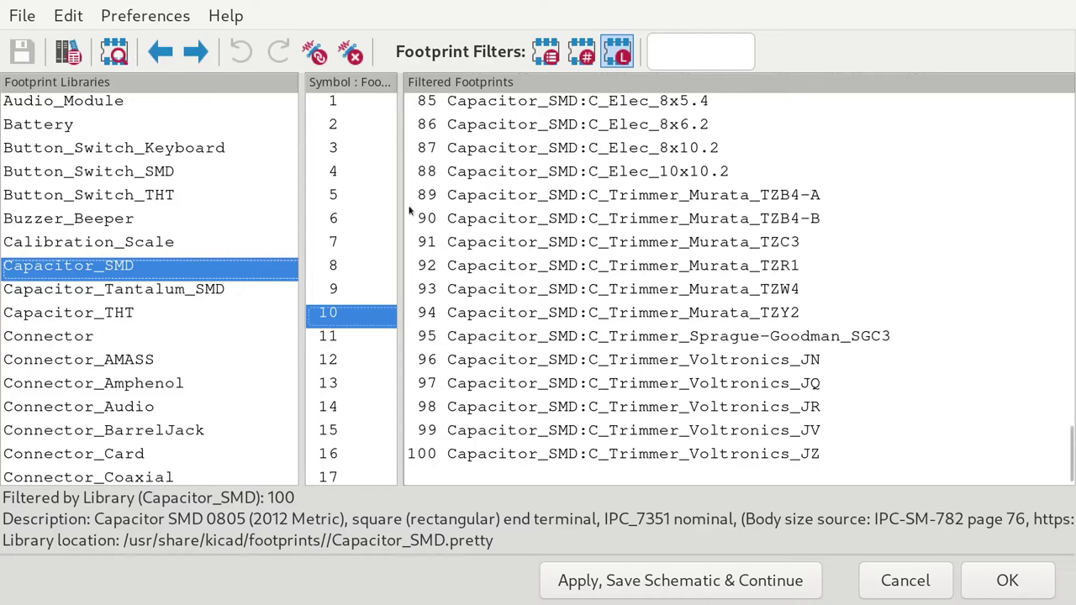
drag(402, 203, 734, 258)
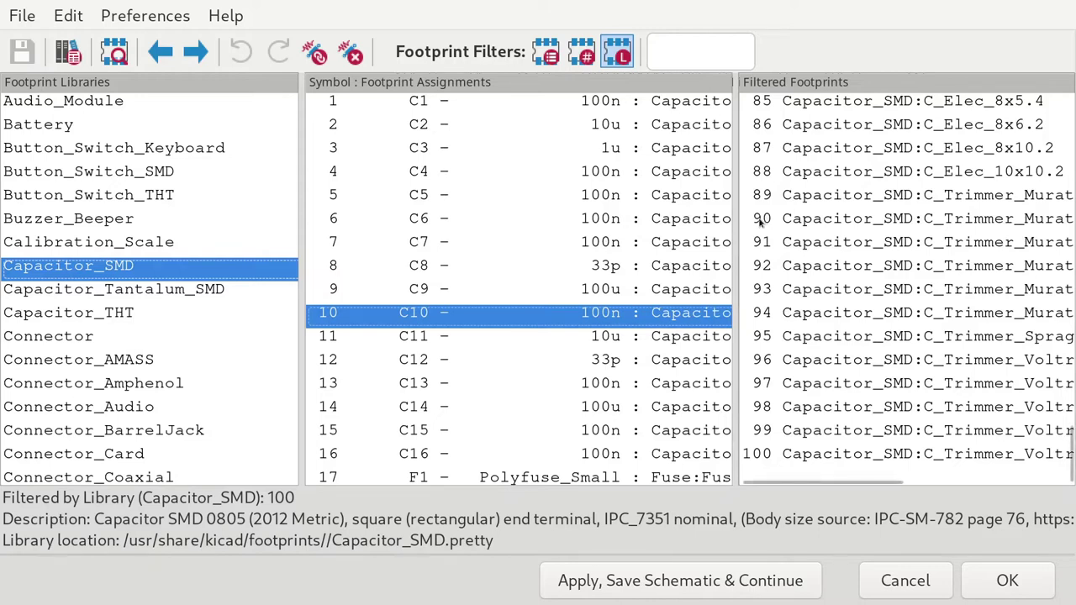
key(Return)
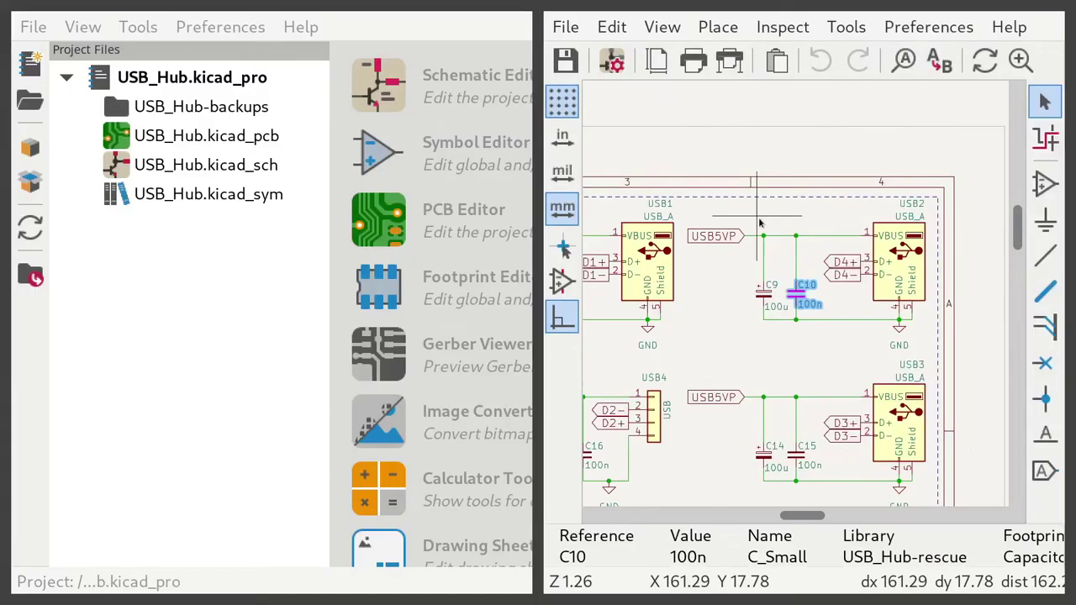
Switch to the project manager and open USB_Hub.kicad_pcb, bringing the board outline into view.
click(204, 181)
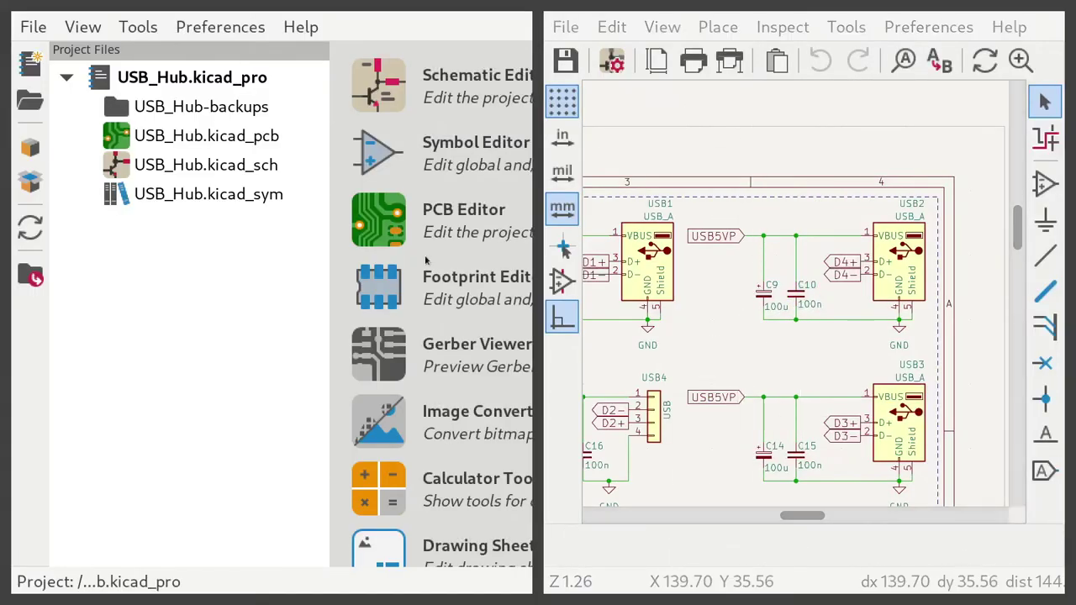
double_click(202, 139)
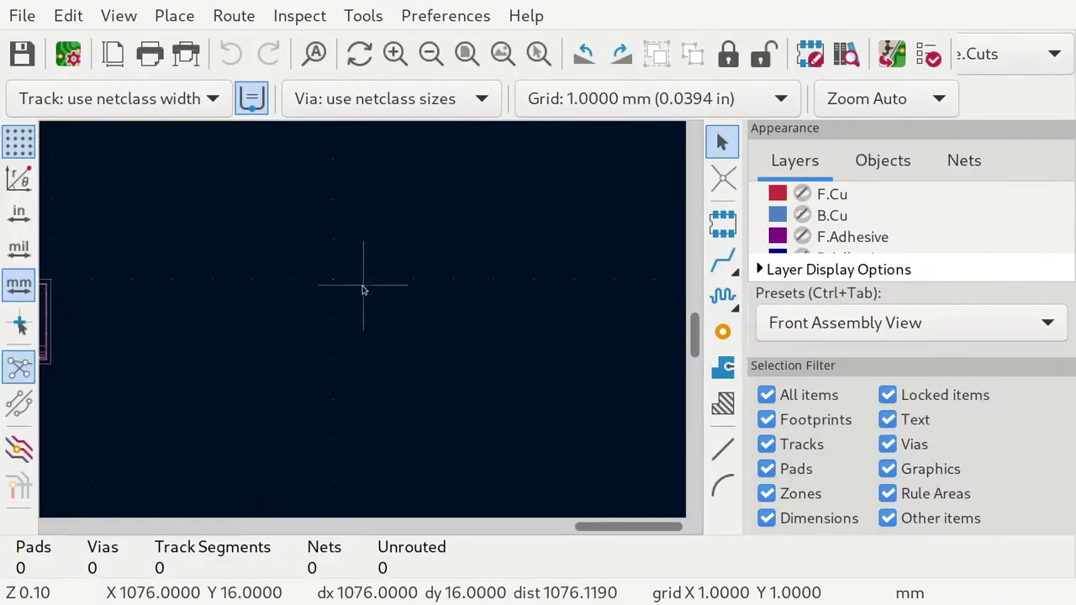
middle_drag(137, 404, 362, 324)
scroll(362, 323, up, 8)
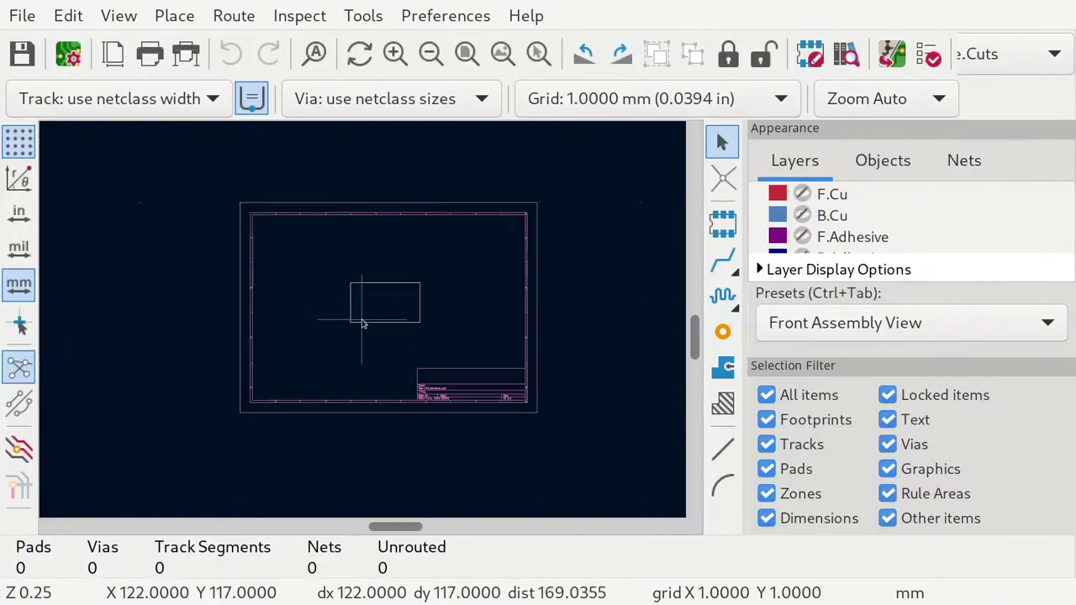
scroll(438, 239, down, 1)
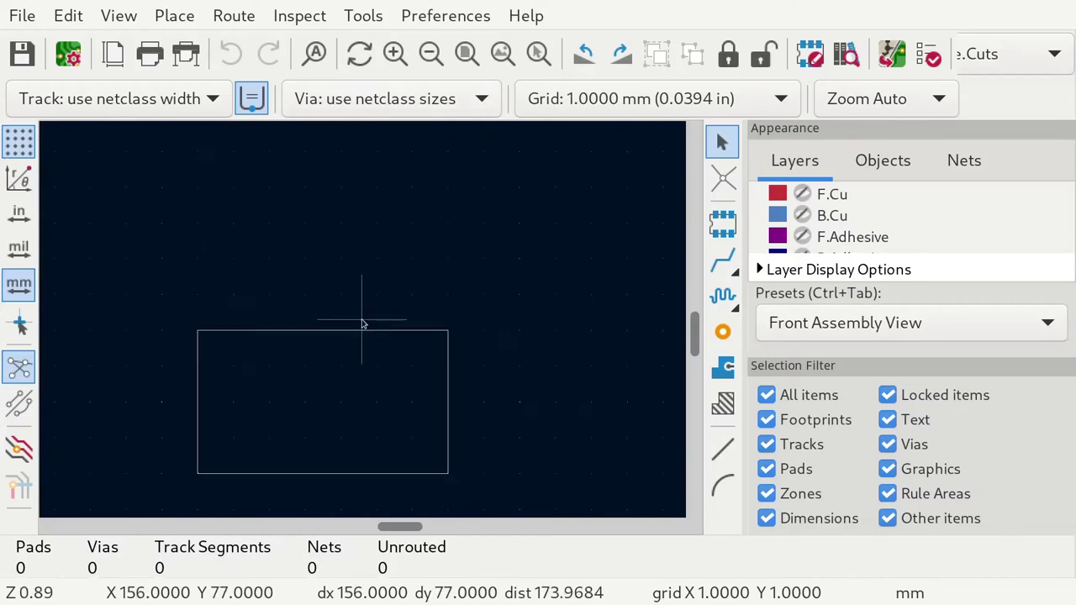
Update the PCB from the schematic, reviewing the listed changes and keeping replacement with the schematic's specified footprints enabled.
click(899, 67)
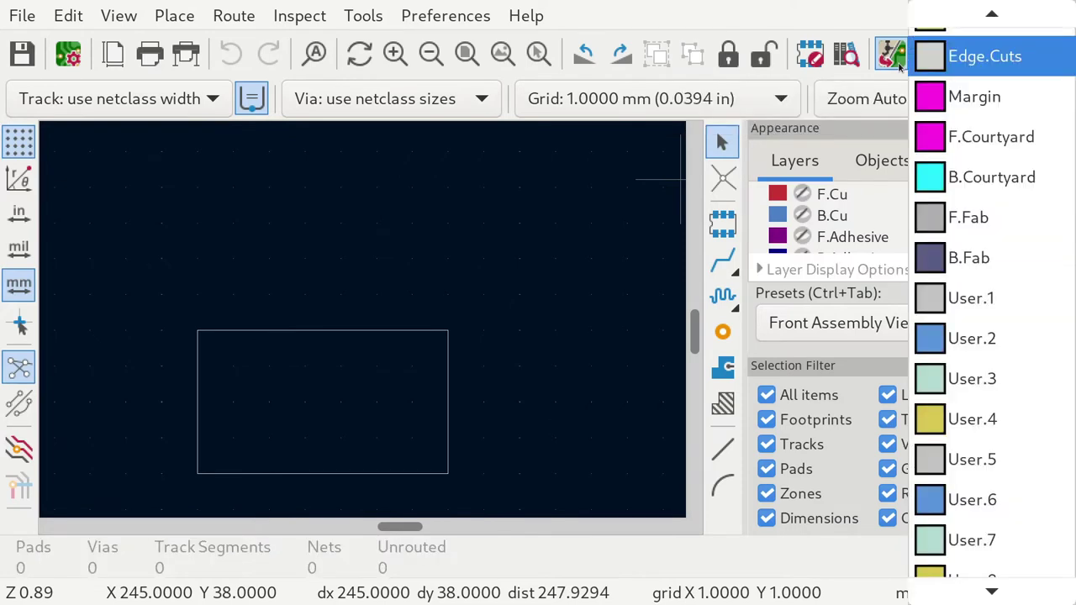
key(Escape)
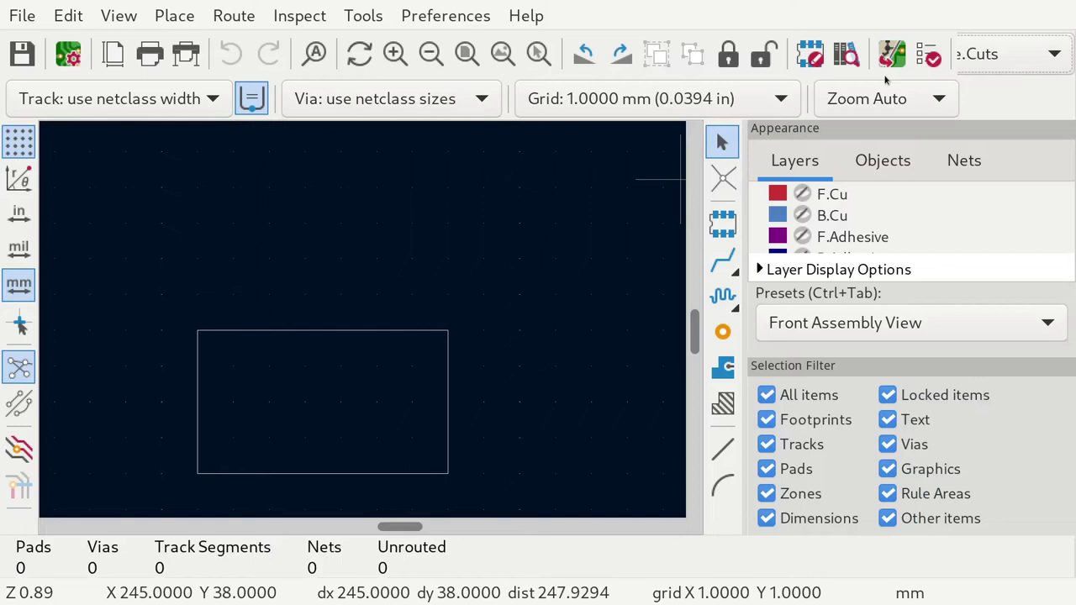
click(877, 48)
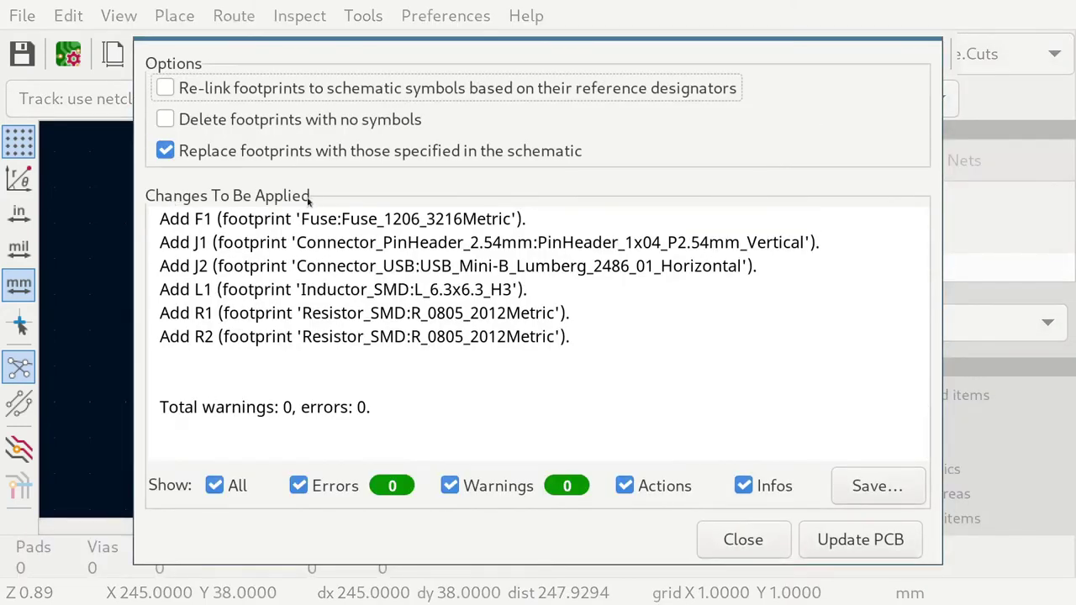
scroll(292, 258, up, 10)
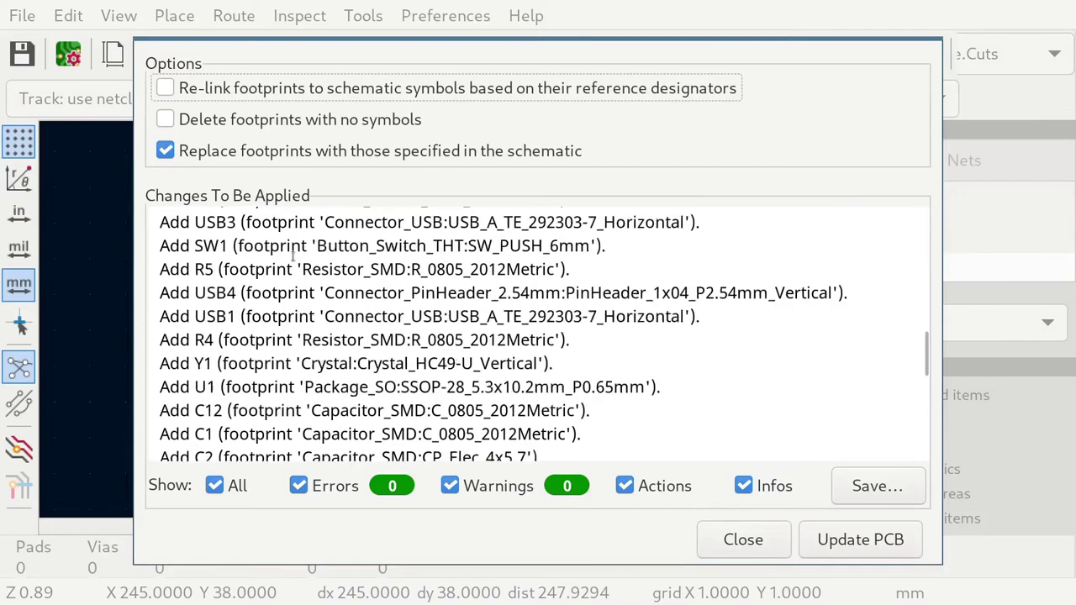
scroll(292, 258, up, 3)
scroll(293, 257, down, 15)
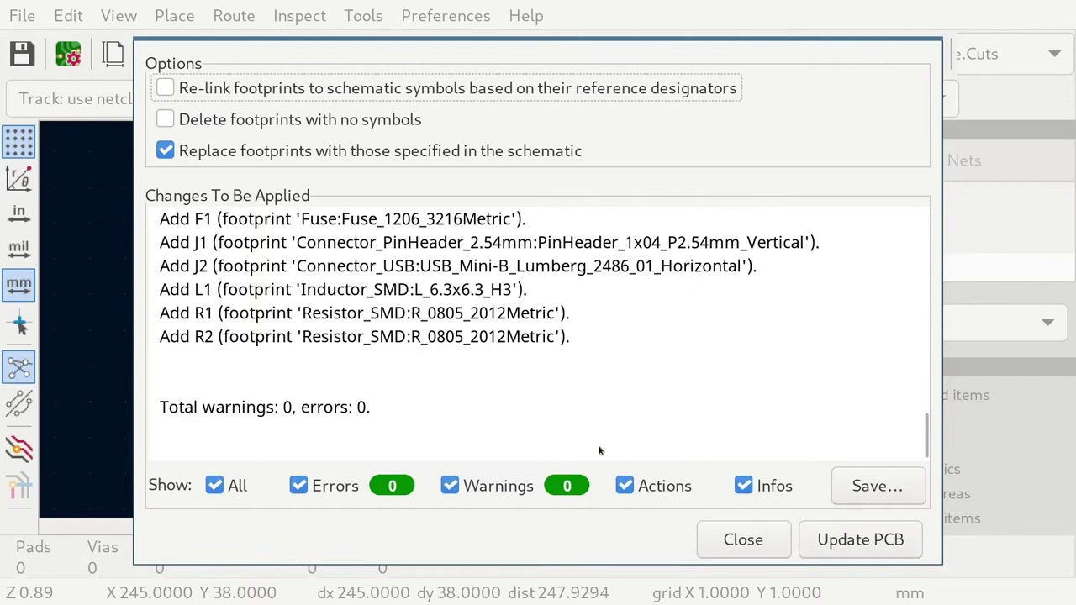
click(811, 546)
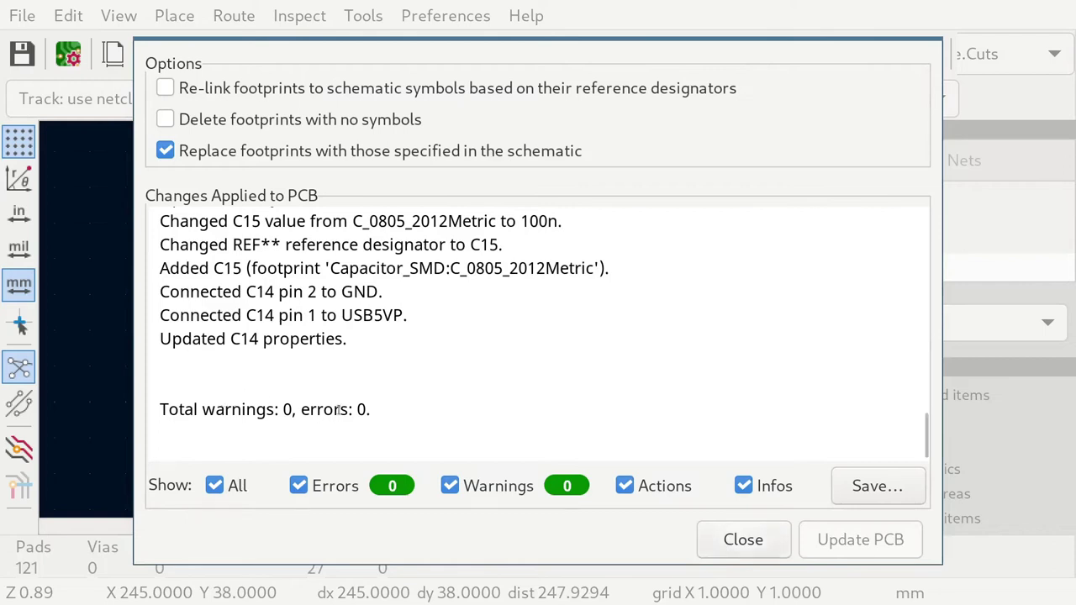
click(736, 540)
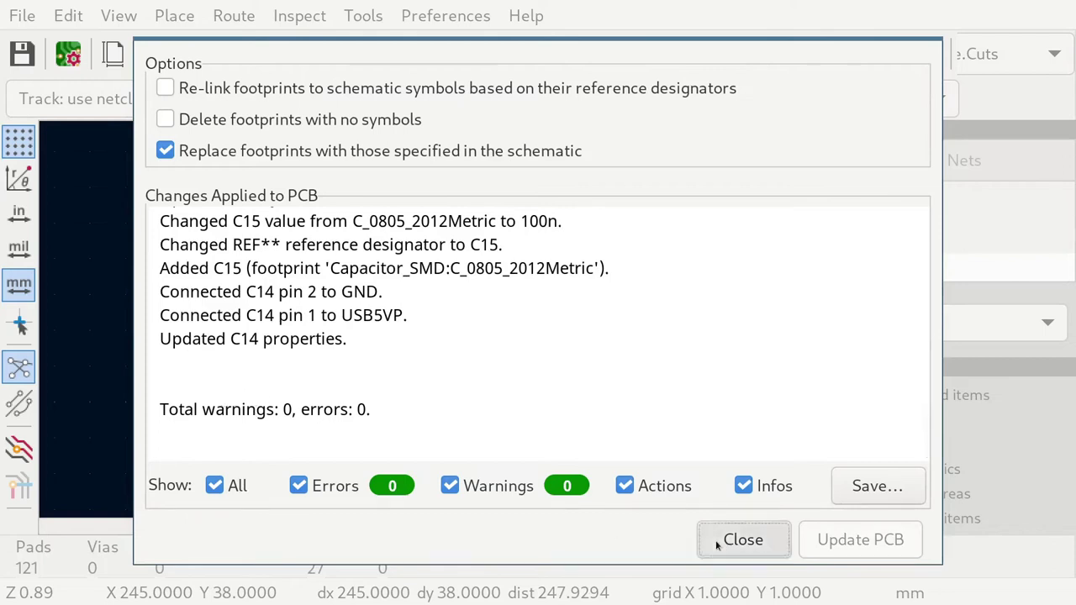
Place the whole group of imported footprints just outside the right edge of the board outline.
scroll(393, 365, down, 3)
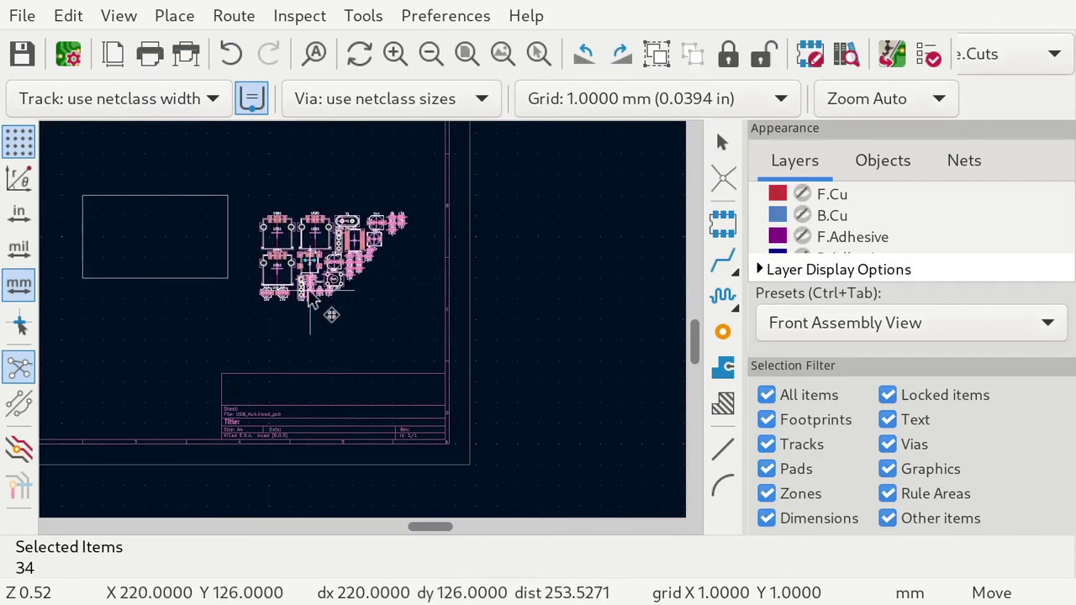
scroll(313, 305, up, 4)
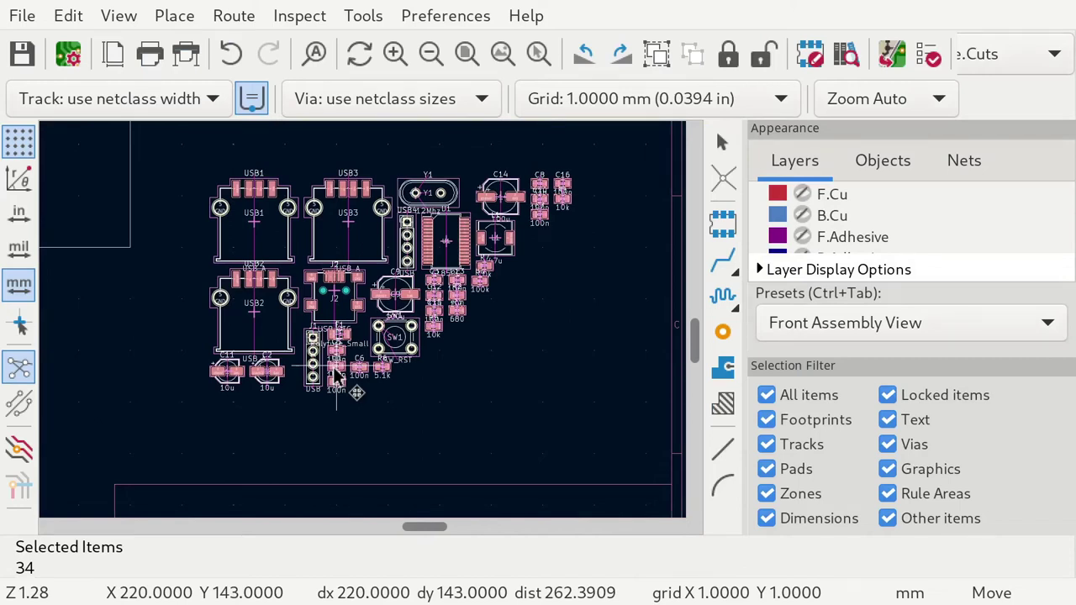
scroll(360, 329, down, 5)
scroll(363, 326, up, 5)
scroll(364, 328, down, 2)
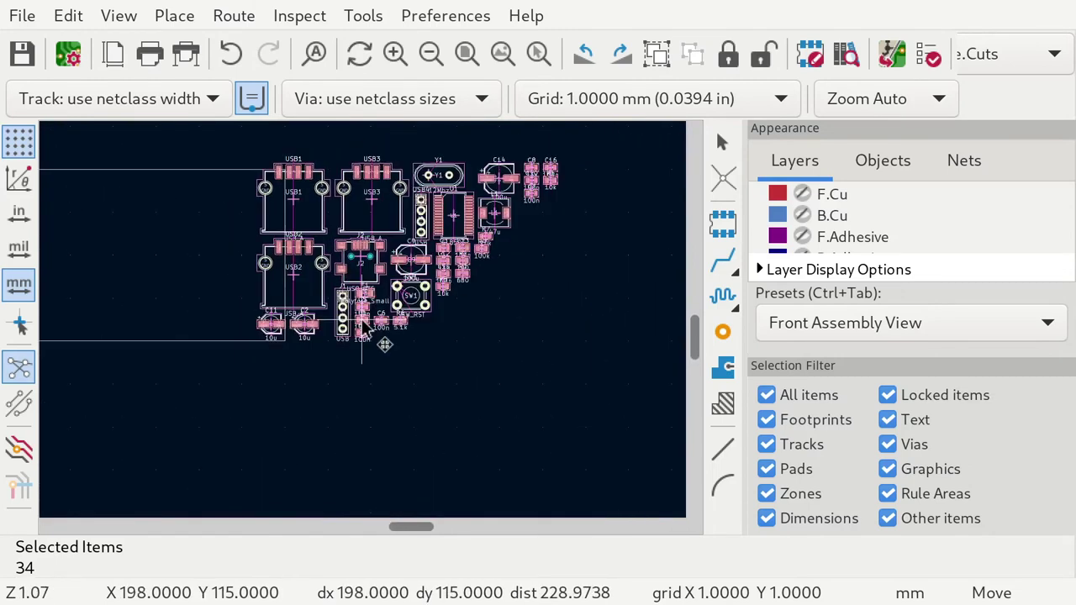
click(409, 336)
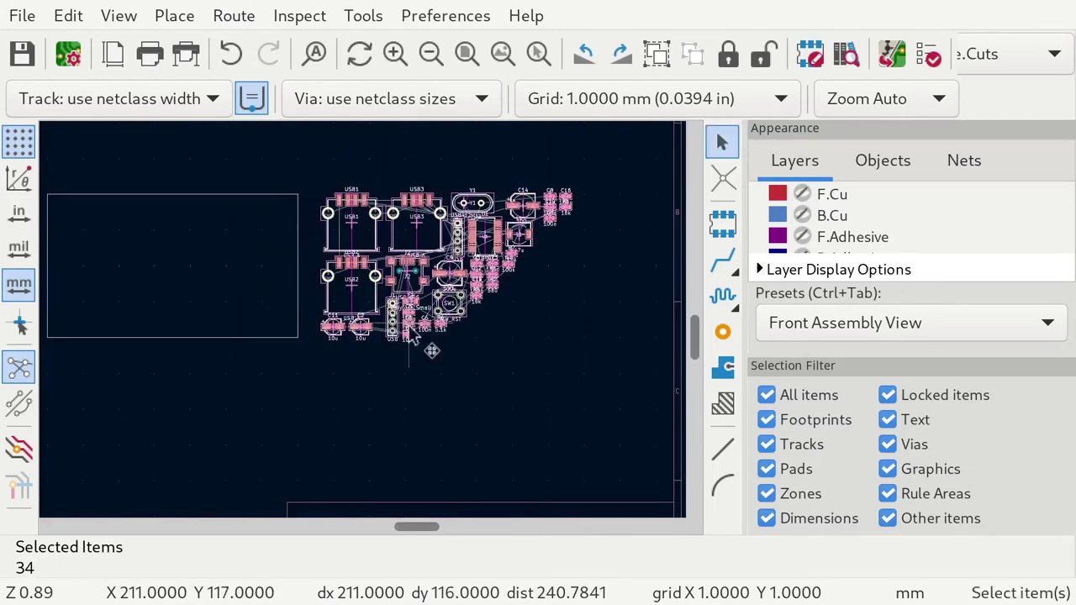
Inspect the imported connector footprints USB3, USB1 and USB2, the J2 USB connector and the SW1 reset switch.
click(480, 414)
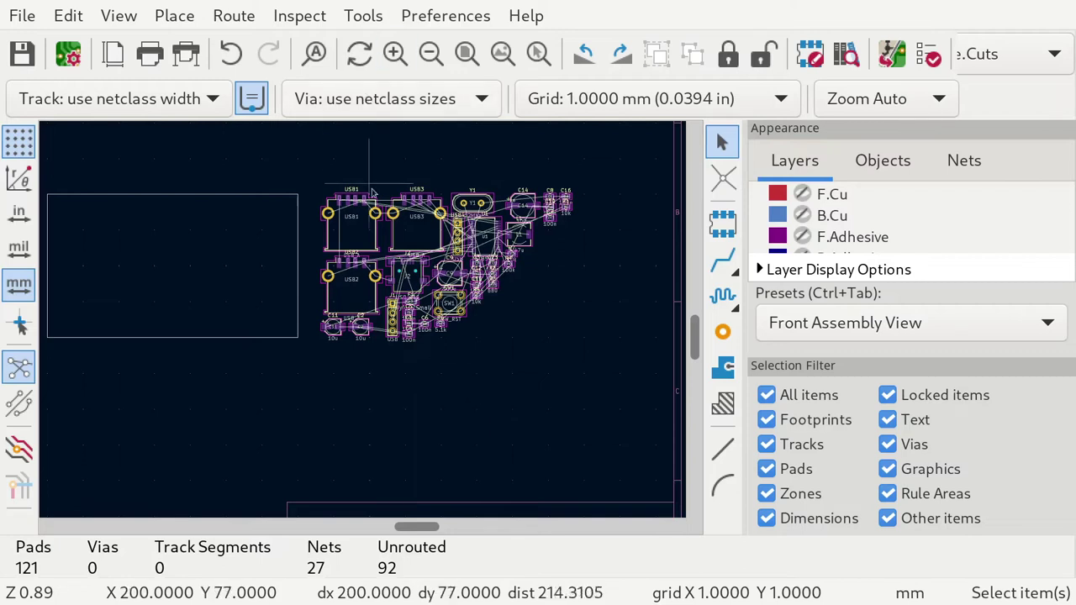
scroll(372, 195, up, 3)
click(400, 380)
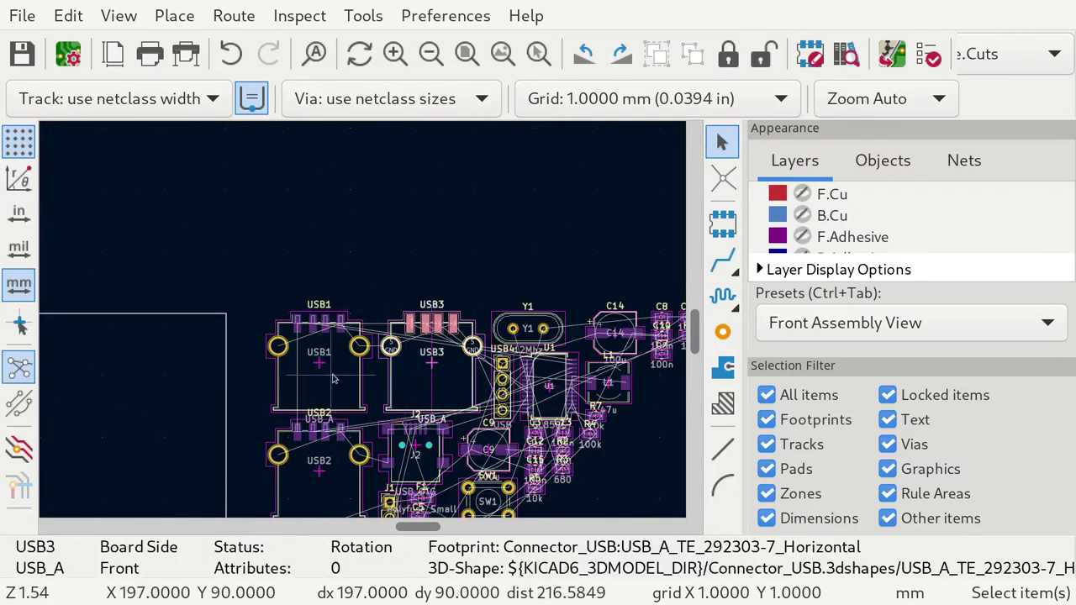
click(330, 378)
click(333, 484)
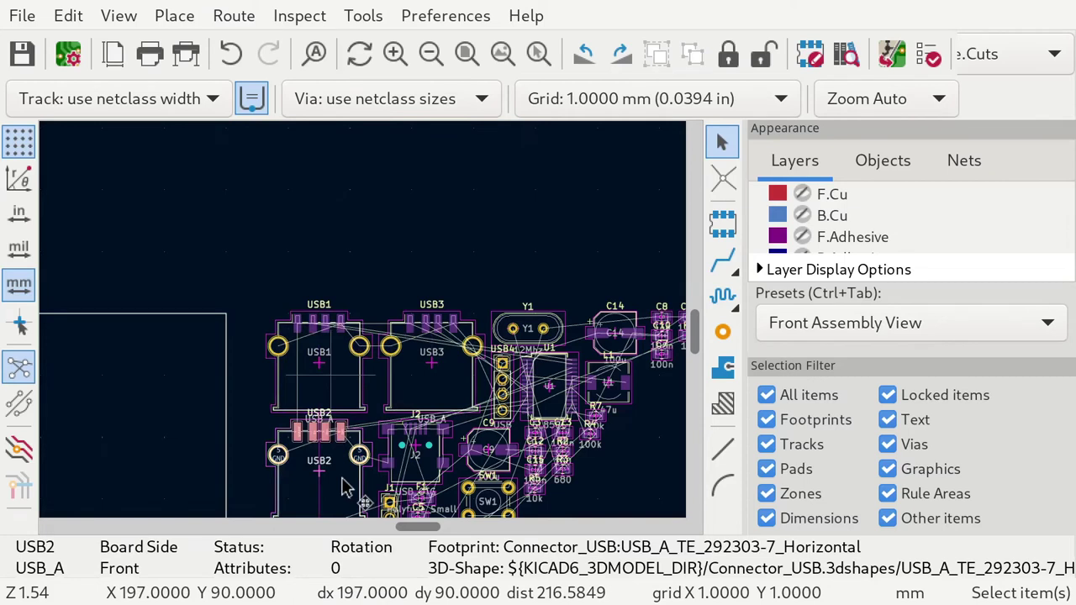
click(400, 289)
scroll(411, 348, down, 1)
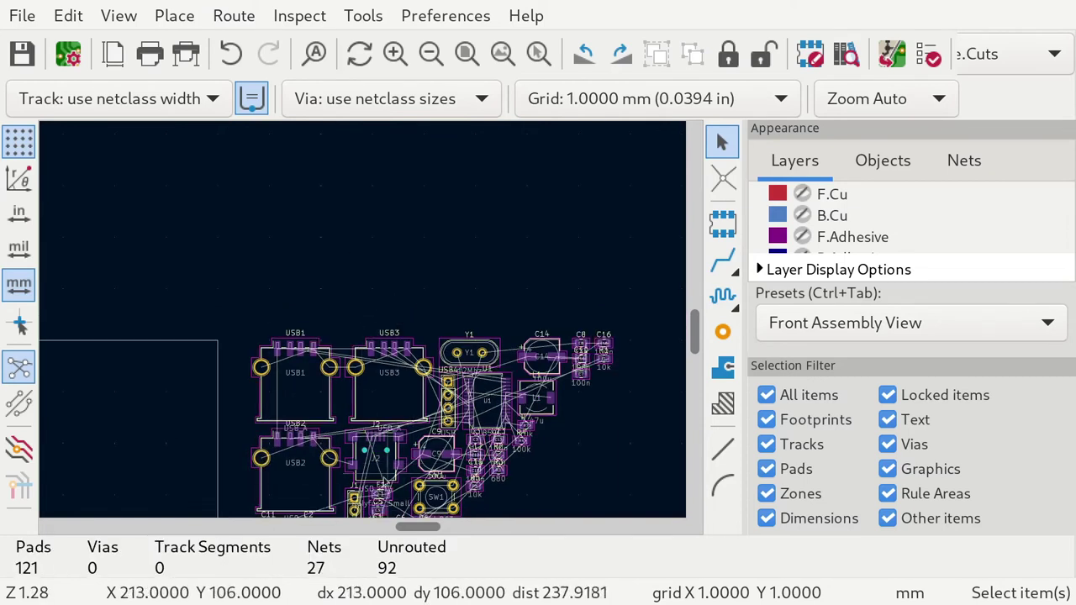
scroll(400, 261, up, 4)
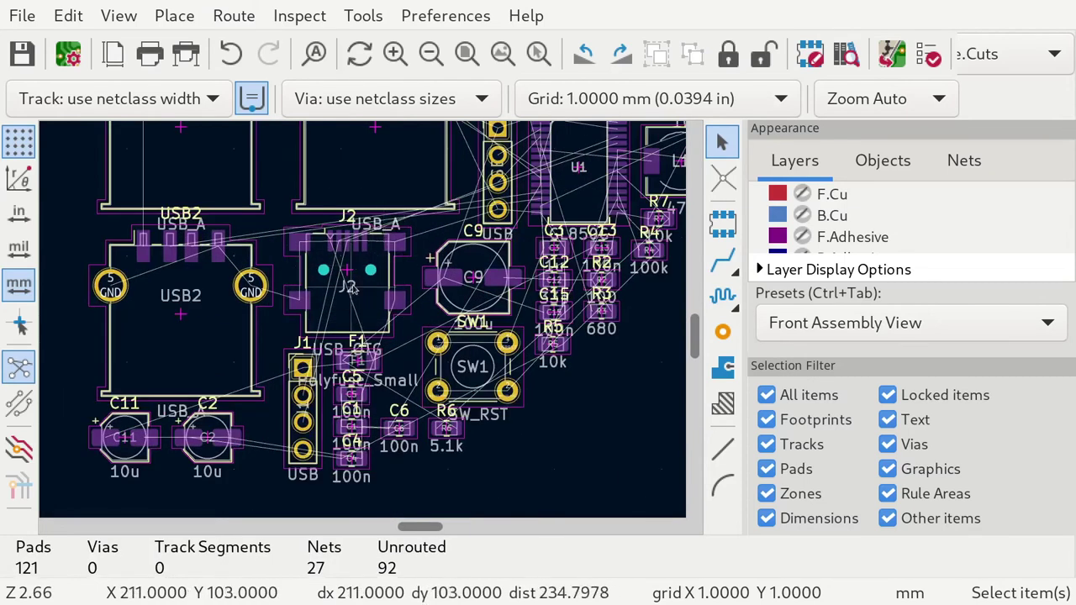
scroll(370, 301, down, 2)
click(451, 383)
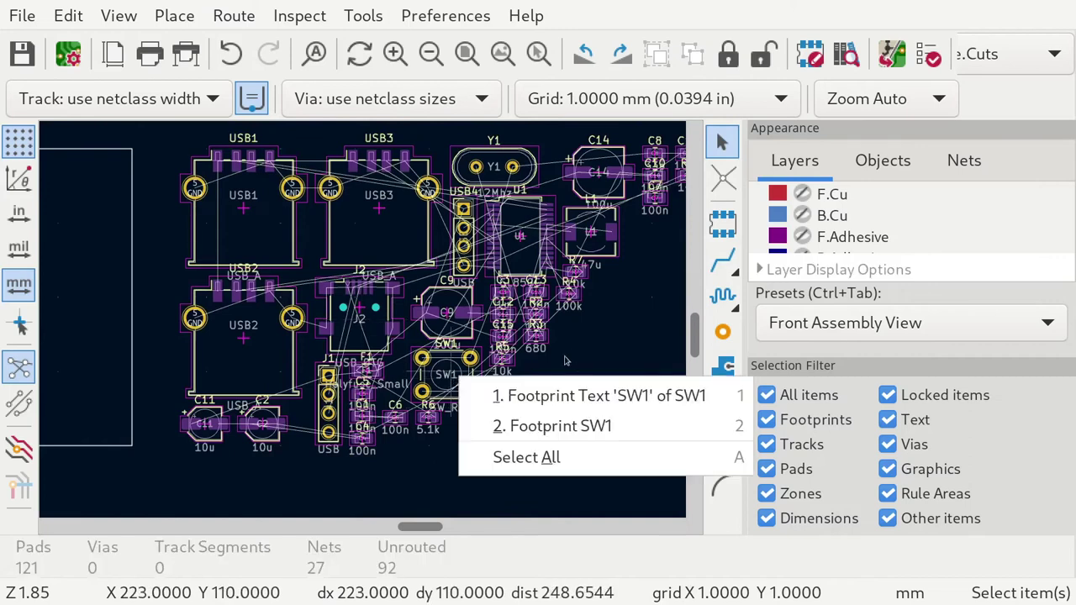
key(Escape)
Inspect the U1 GL850G chip, C14, the L1 inductor and the small capacitors and resistors such as C16.
click(505, 256)
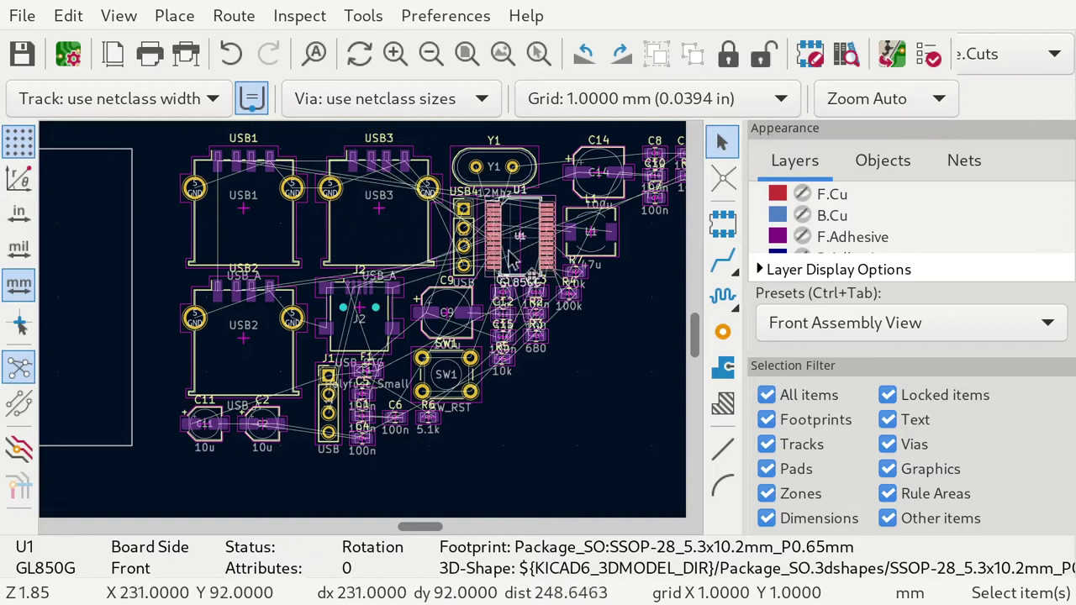
scroll(527, 239, up, 3)
scroll(364, 327, down, 4)
scroll(364, 328, down, 1)
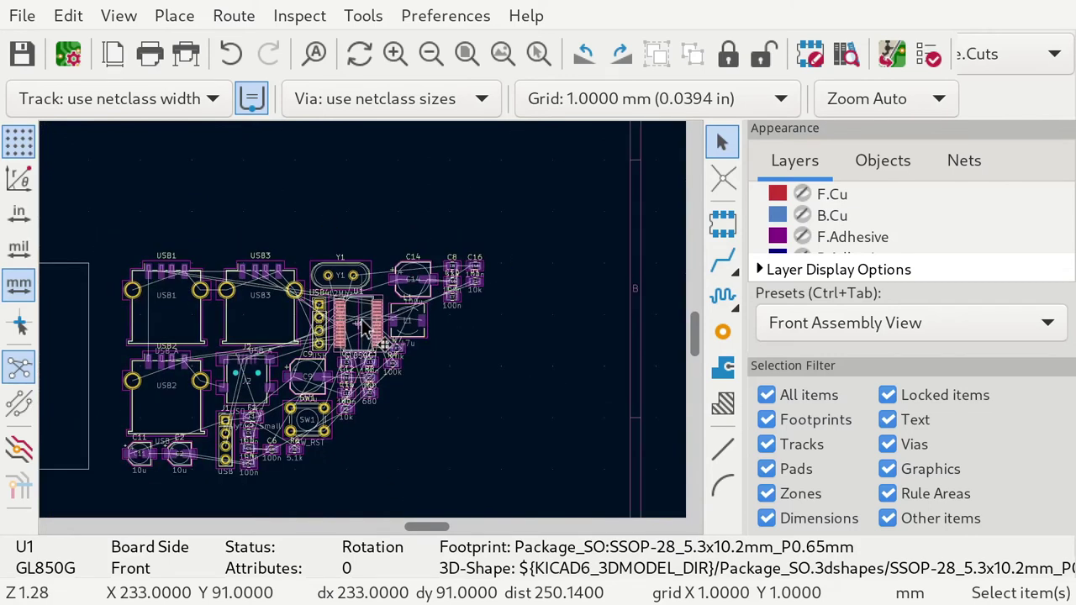
scroll(364, 328, up, 4)
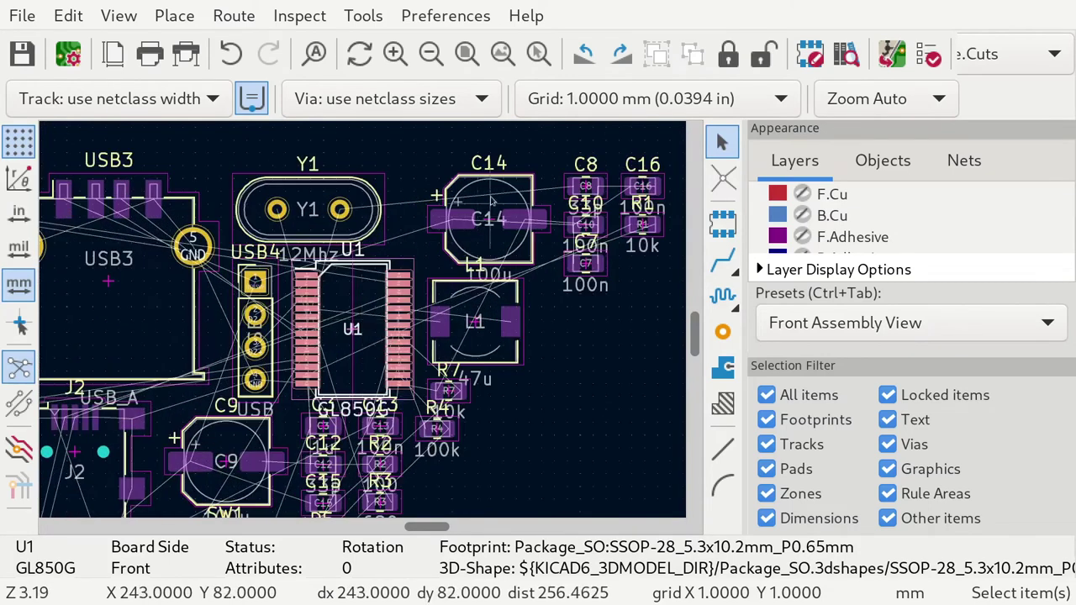
click(495, 197)
click(476, 331)
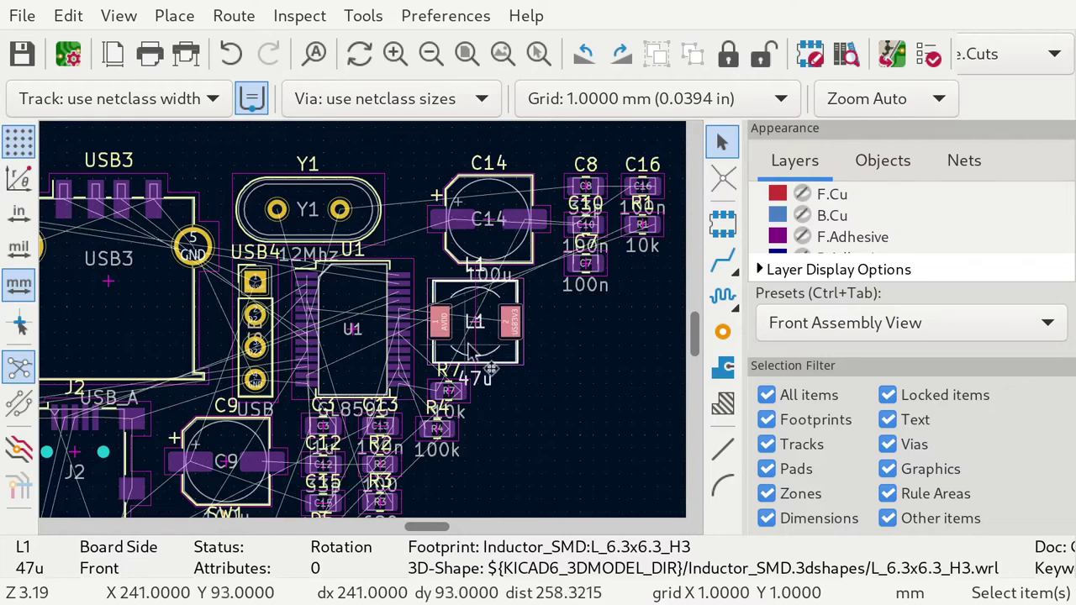
scroll(455, 340, down, 5)
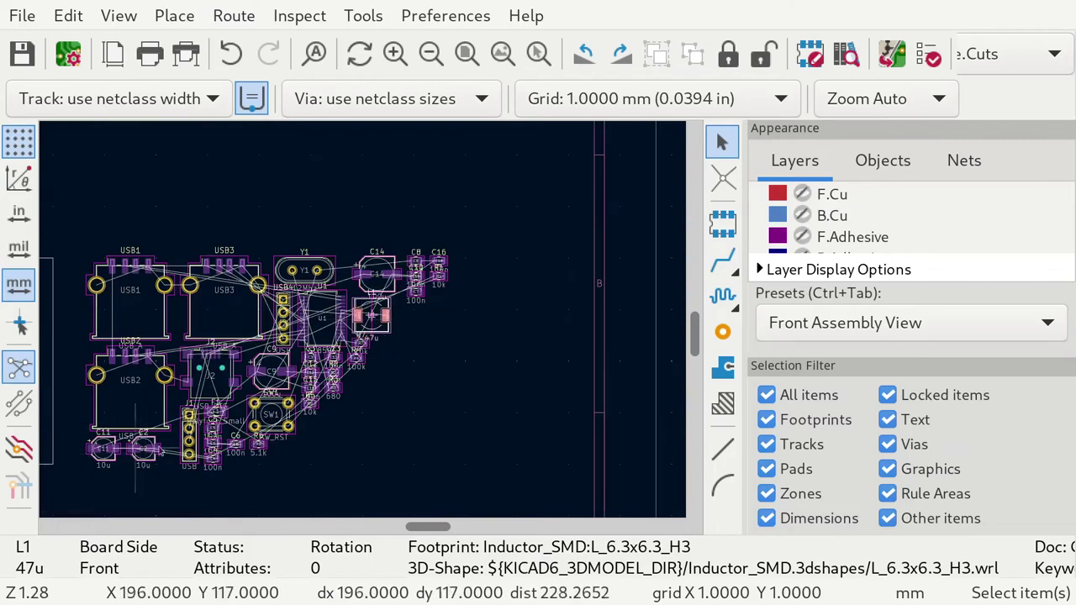
scroll(418, 261, up, 8)
scroll(399, 352, up, 1)
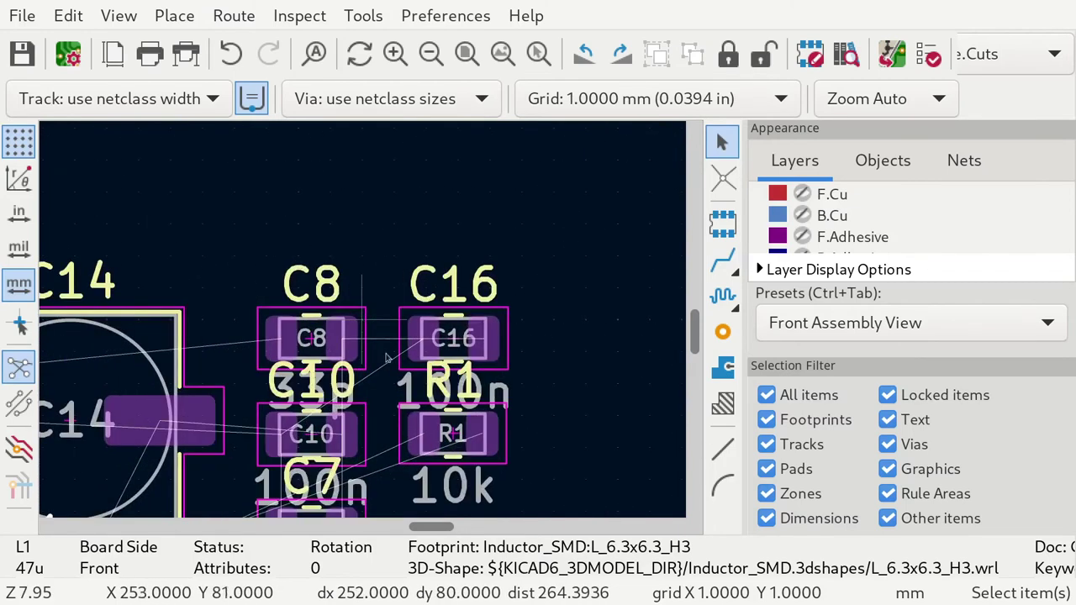
click(454, 340)
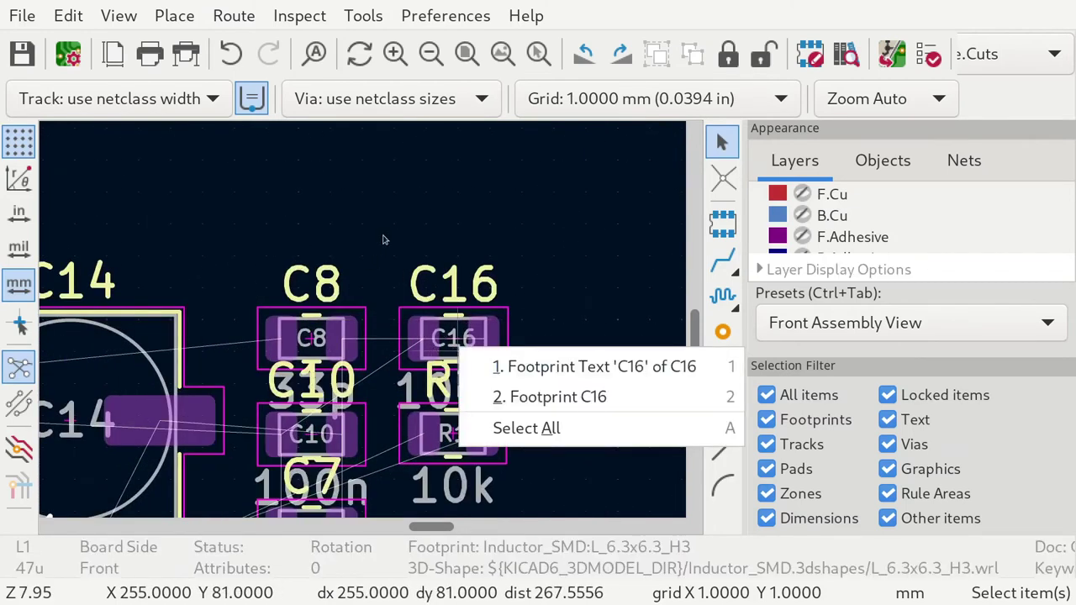
key(Escape)
scroll(366, 322, down, 6)
scroll(364, 322, down, 5)
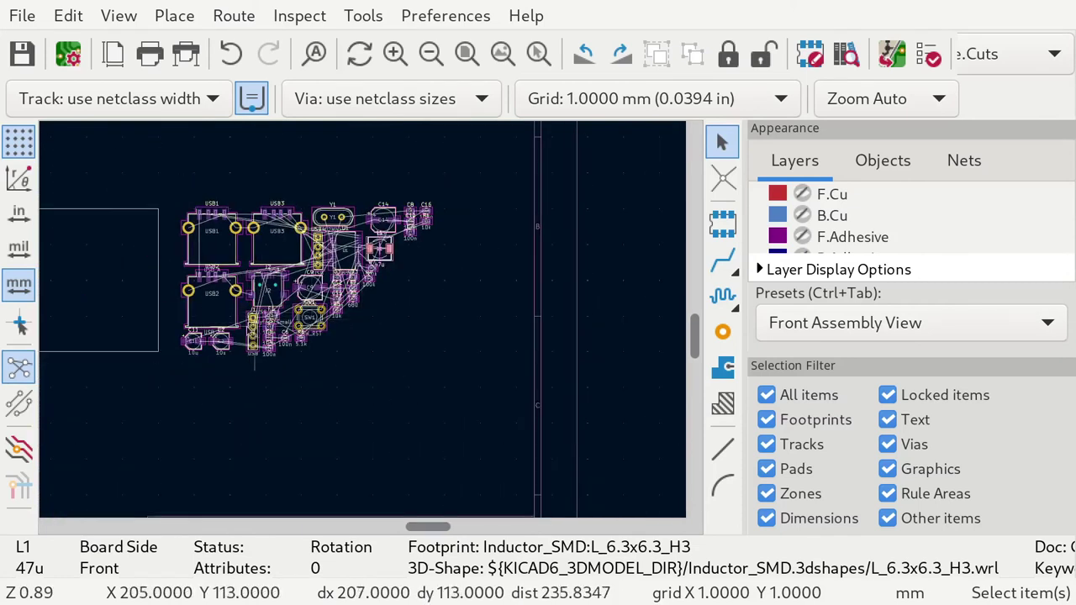
scroll(250, 332, up, 6)
Select header J1 on the board, look up its symbol in the schematic, and close the schematic editor to return to the PCB layout.
click(374, 349)
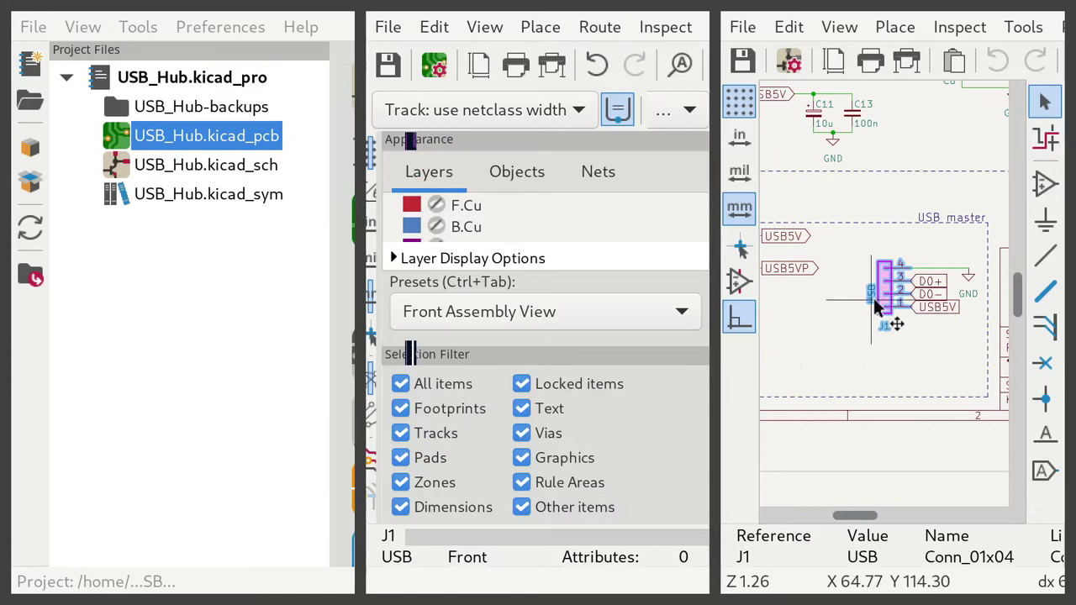
key(super+f)
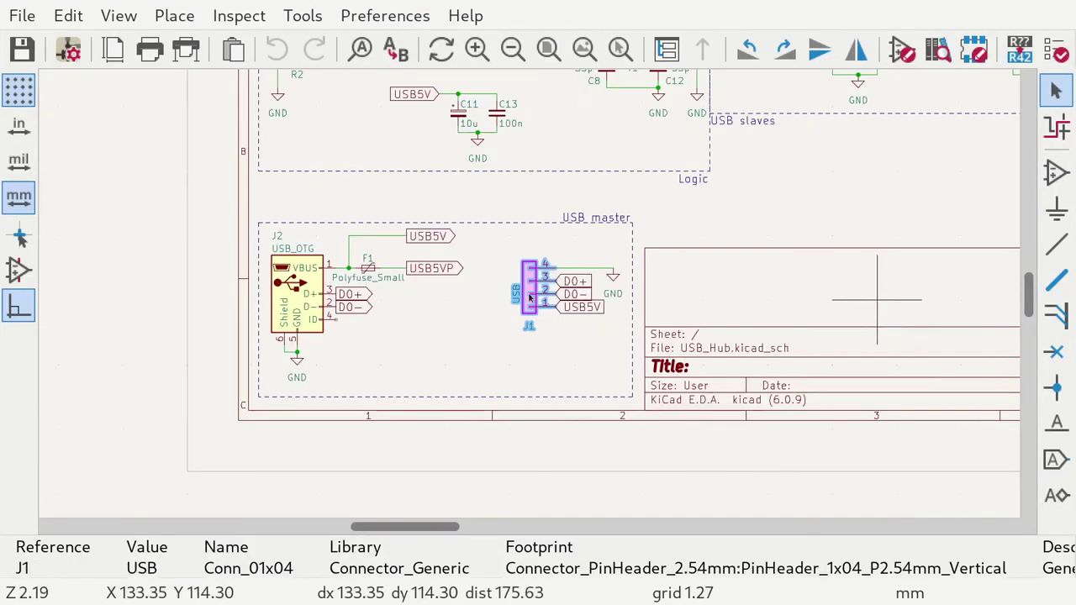
scroll(529, 297, up, 8)
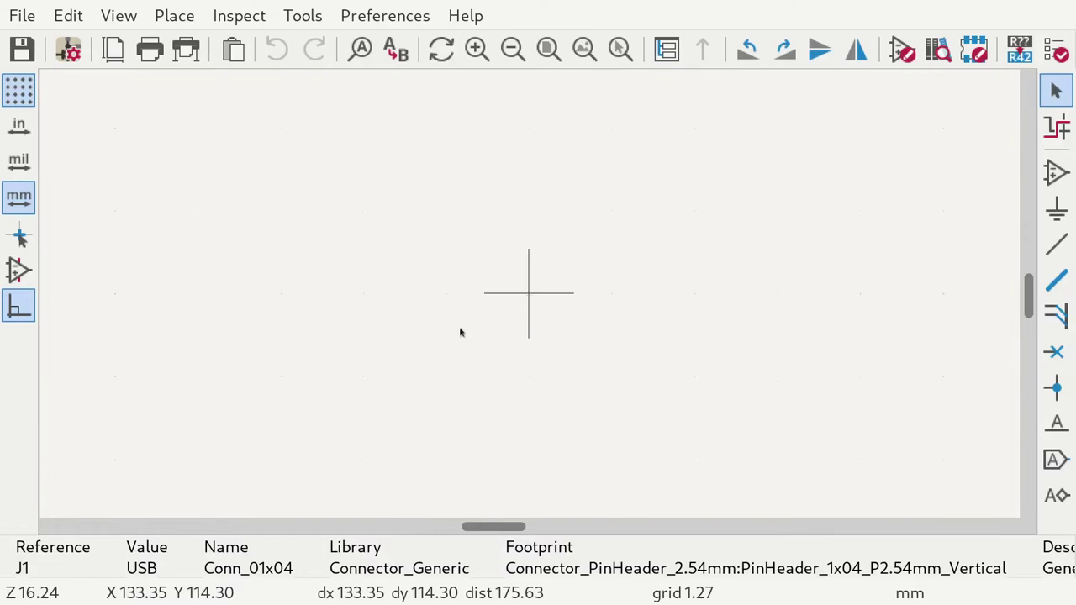
scroll(630, 345, down, 3)
scroll(529, 297, down, 2)
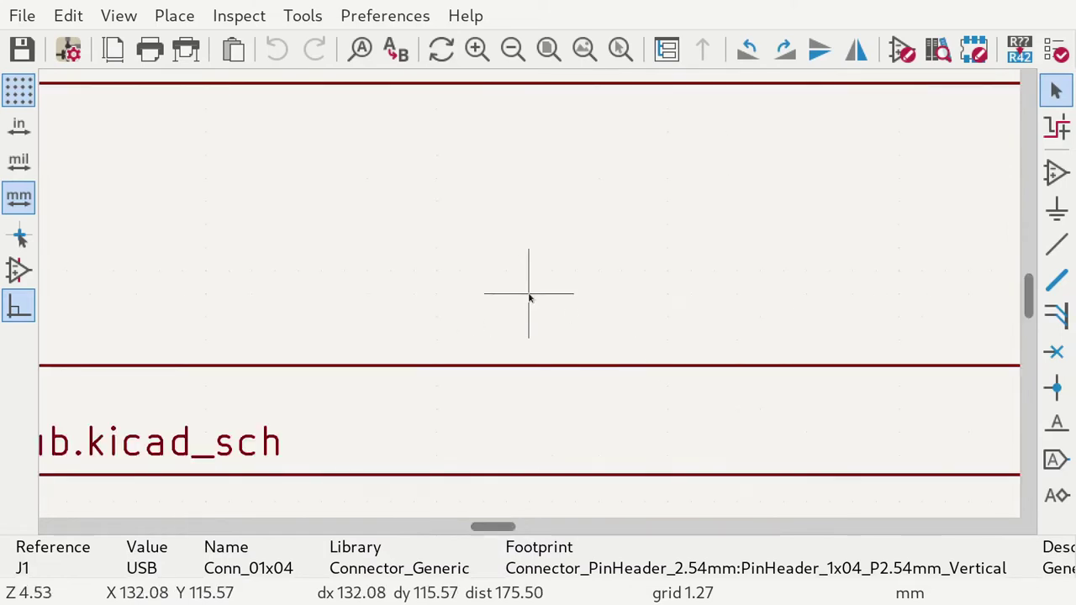
key(super+f)
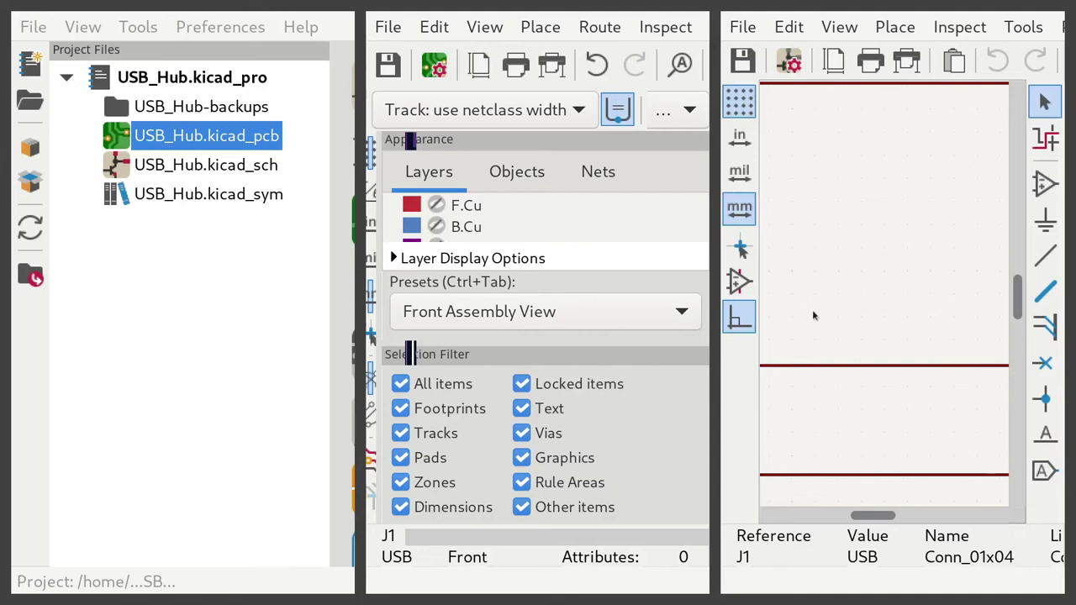
key(super+shift+q)
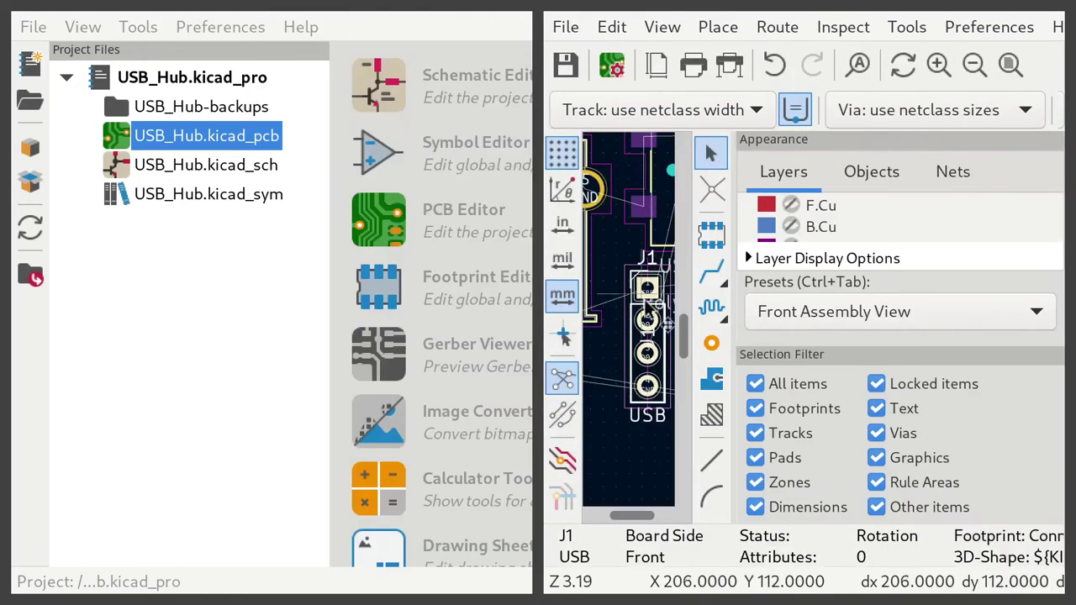
key(super+f)
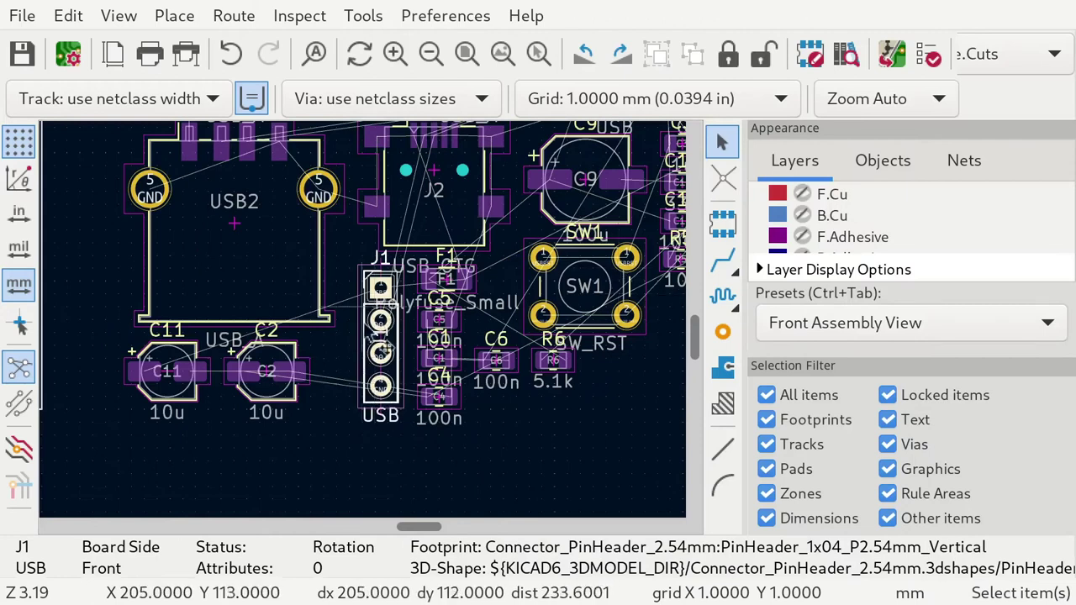
Widen the layout canvas to give the board outline and the unplaced components more room.
scroll(374, 332, down, 2)
scroll(361, 319, down, 1)
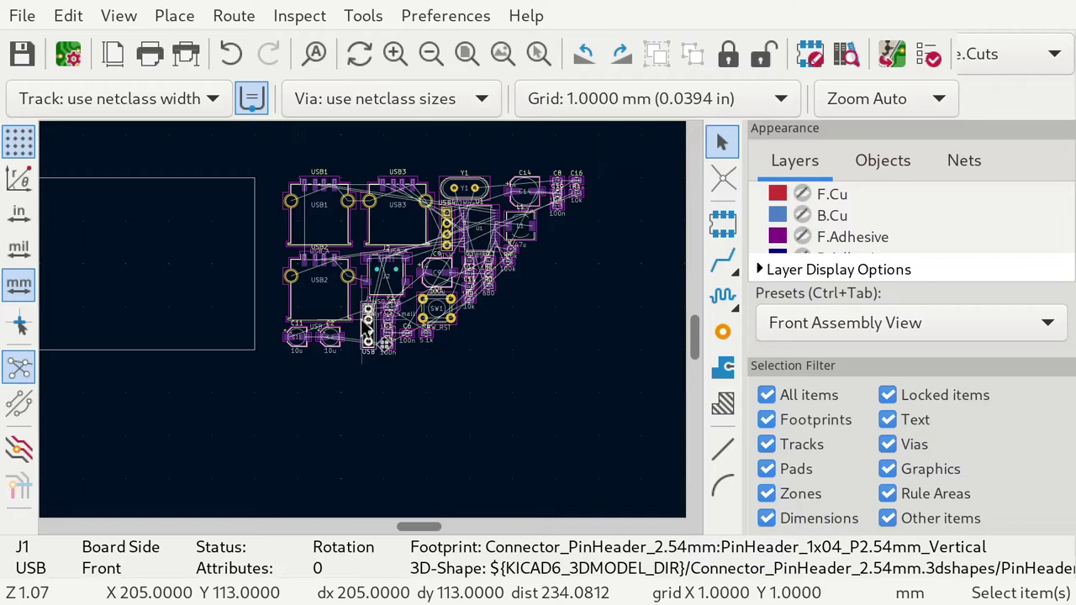
scroll(244, 303, down, 3)
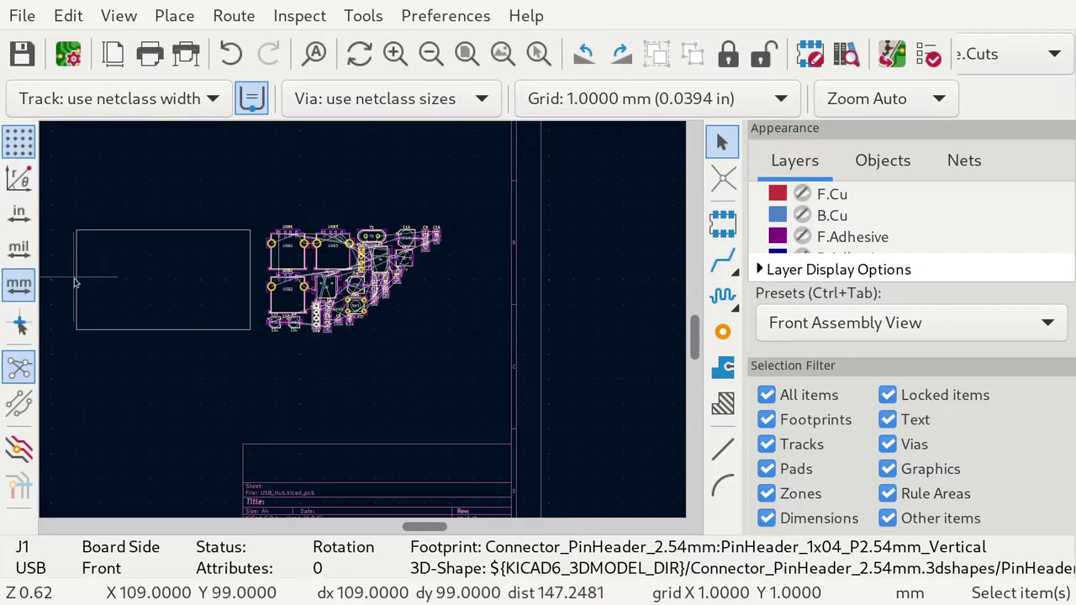
scroll(73, 281, up, 1)
scroll(542, 354, up, 3)
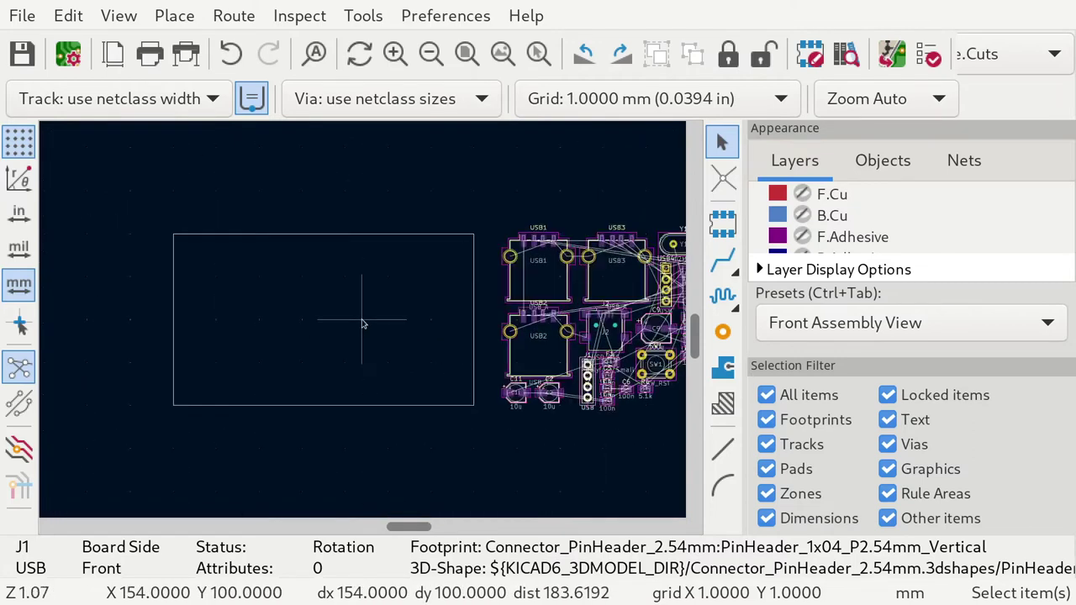
drag(746, 325, 873, 325)
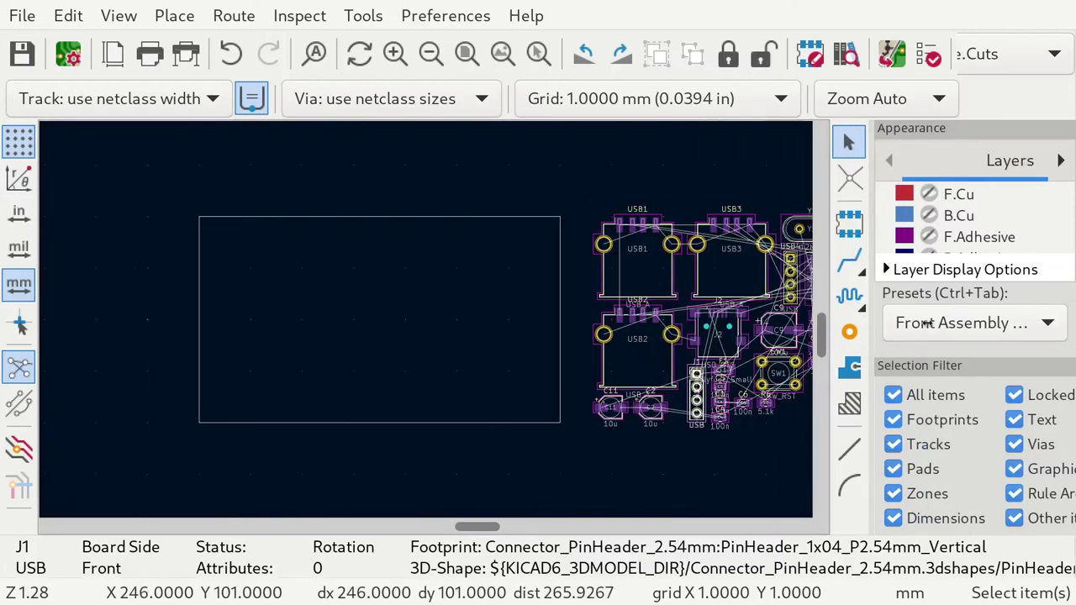
Place USB1, USB2 and USB3 side by side along the board's lower edge, with their openings slightly overhanging the outline.
click(644, 277)
drag(655, 273, 305, 402)
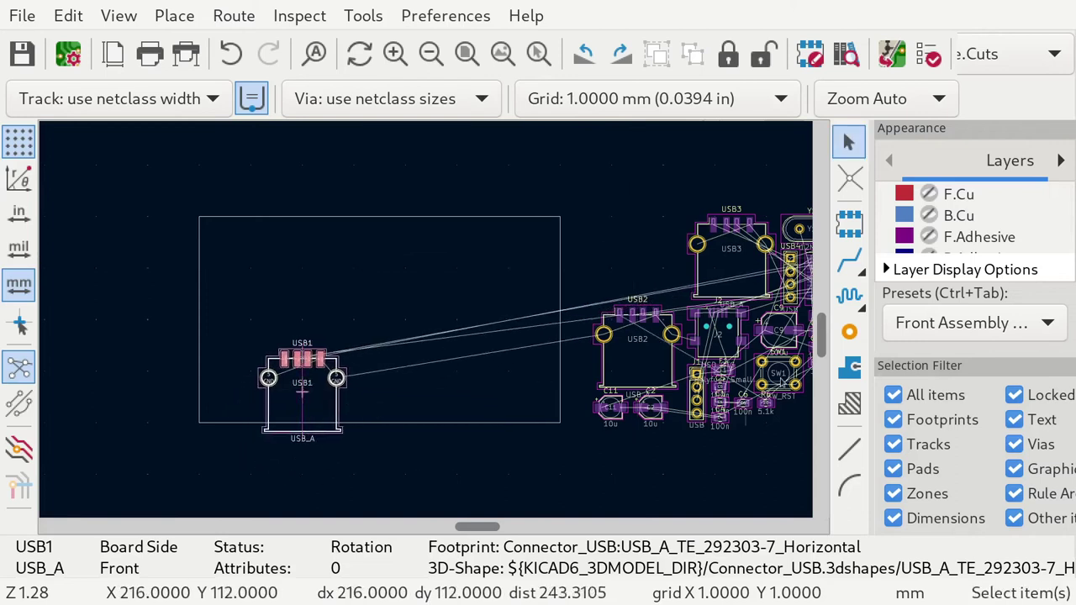
click(637, 347)
drag(638, 347, 410, 404)
click(730, 285)
drag(730, 286, 499, 404)
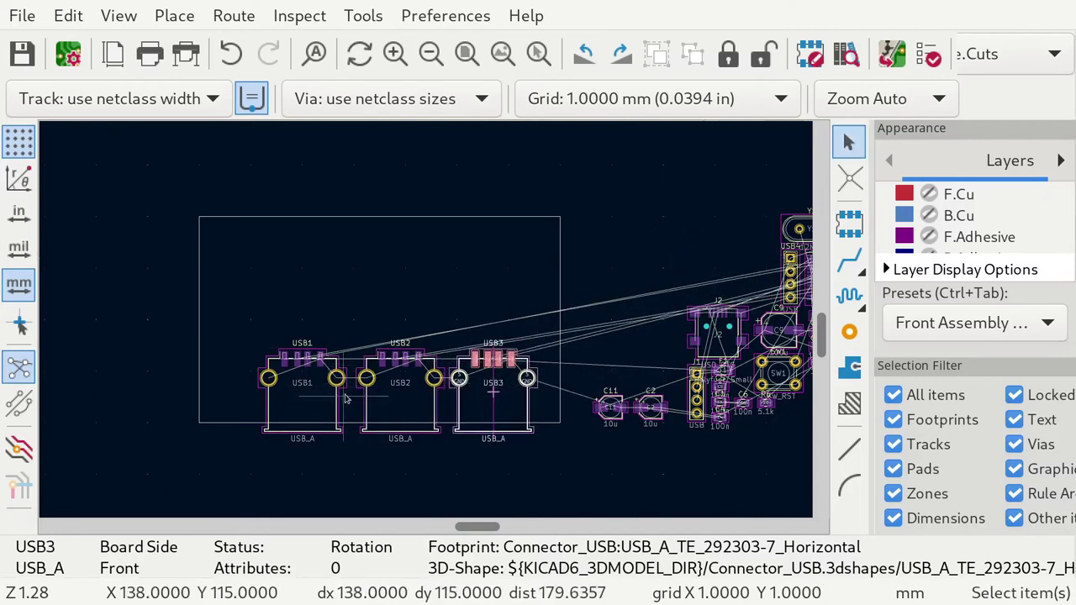
Move chip U1 onto the board above USB1, rotate it to 90 degrees and nudge it slightly towards USB2.
scroll(344, 399, up, 4)
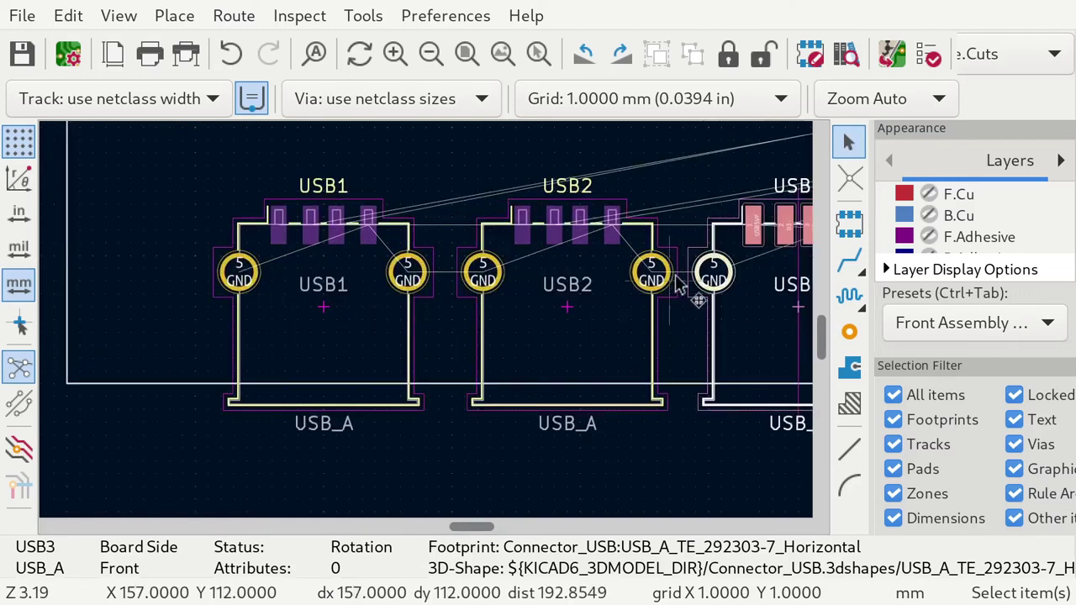
scroll(685, 294, down, 5)
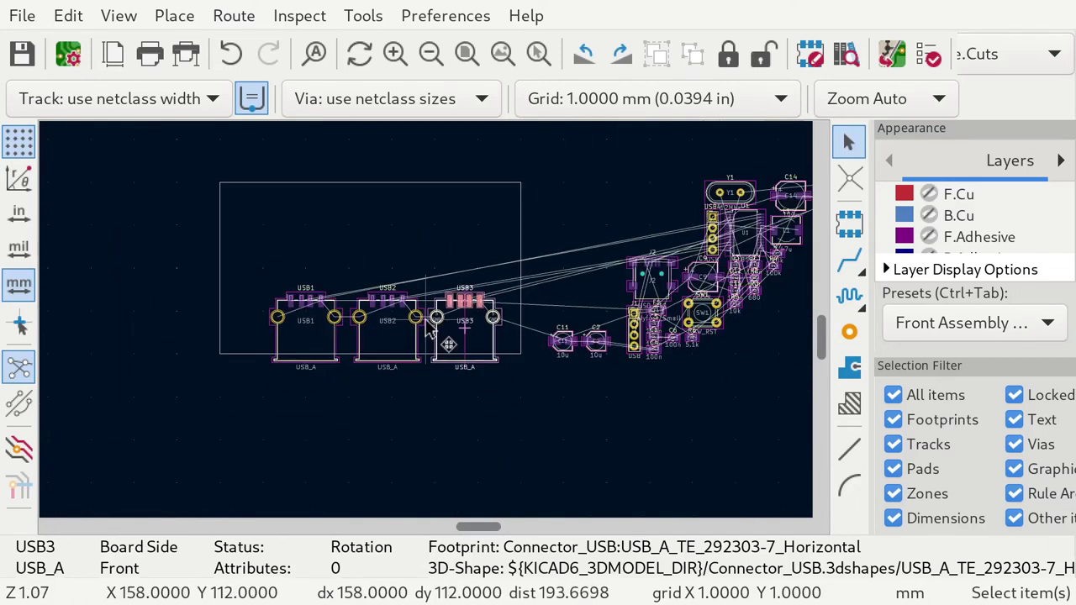
drag(751, 256, 302, 242)
key(r)
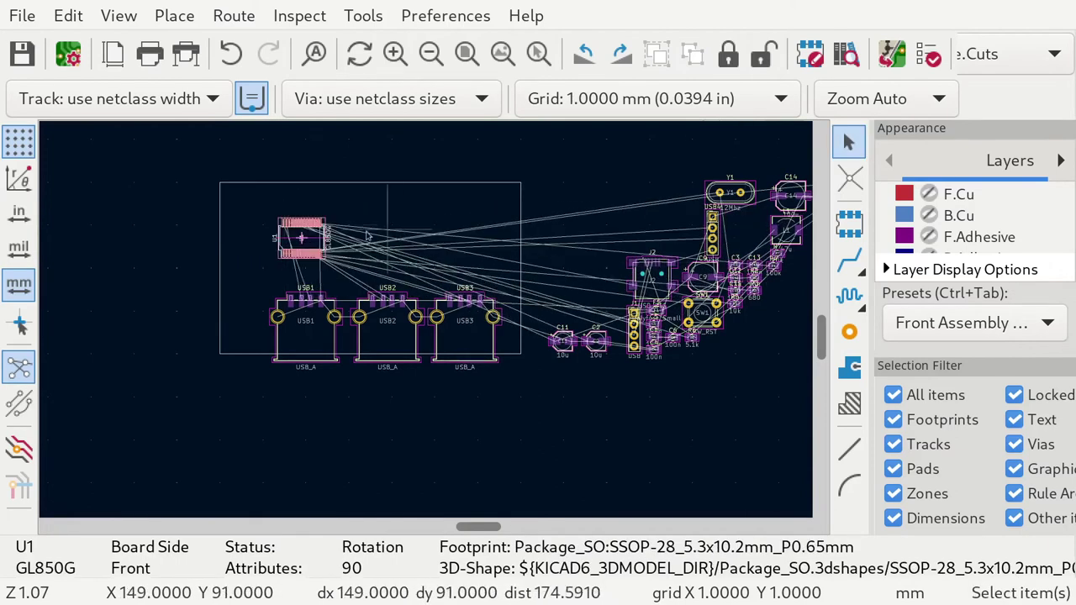
mouse_move(302, 222)
mouse_down()
mouse_move(533, 177)
mouse_move(245, 147)
mouse_move(283, 212)
mouse_move(348, 229)
mouse_move(310, 234)
mouse_up()
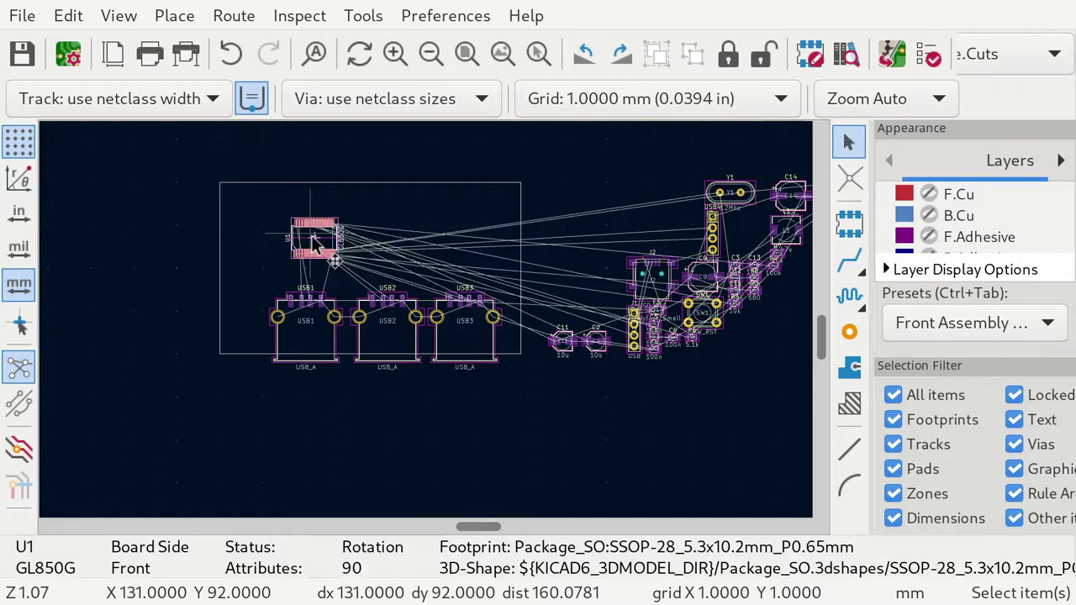
Examine the ground pads of USB3 and the net names on the pads of capacitor C11.
scroll(576, 351, up, 7)
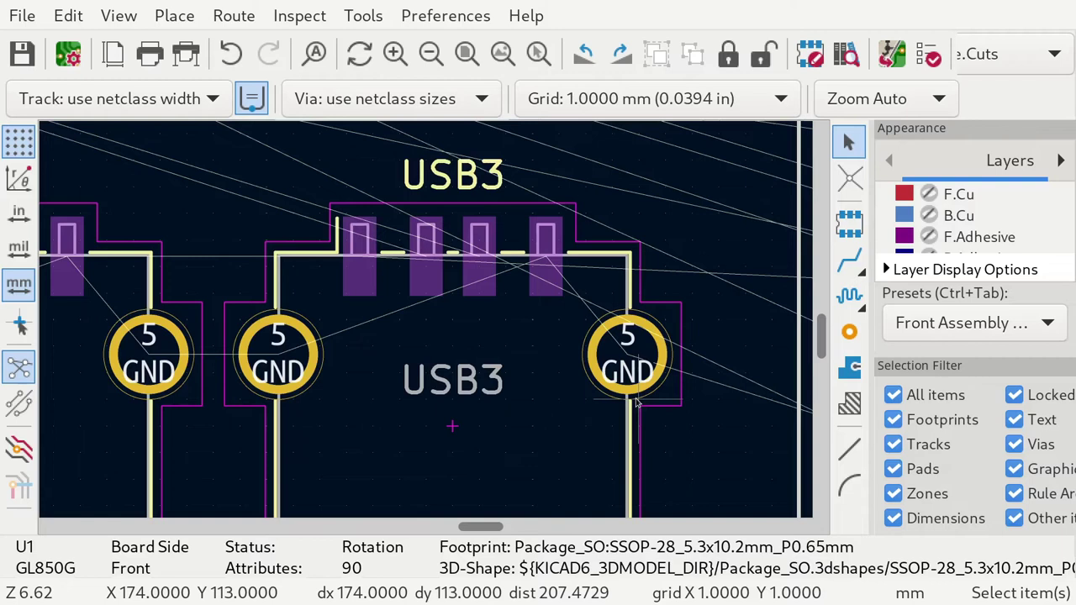
scroll(443, 307, down, 2)
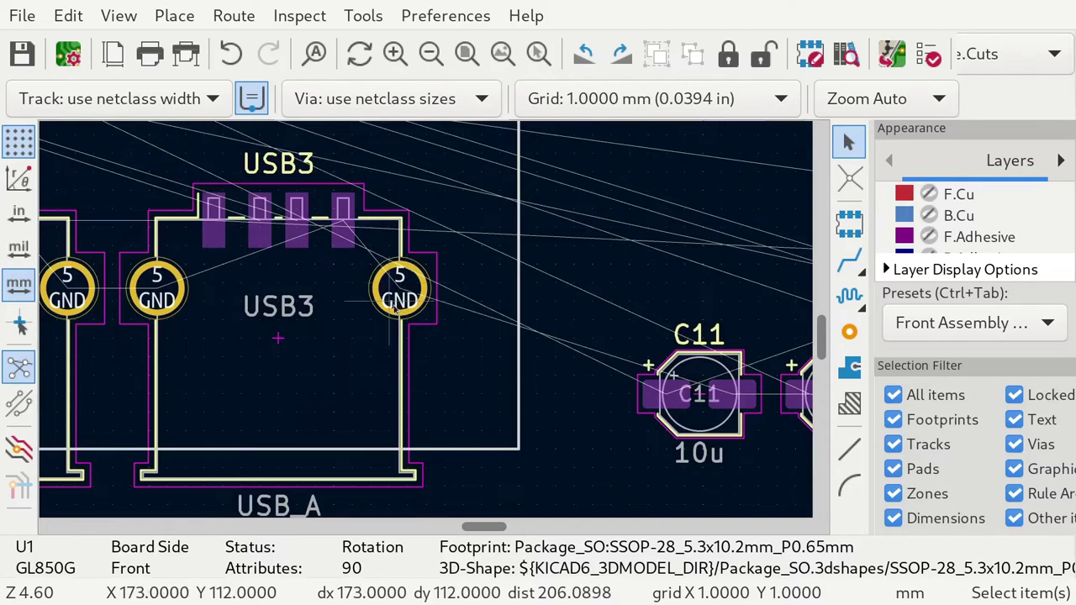
click(691, 432)
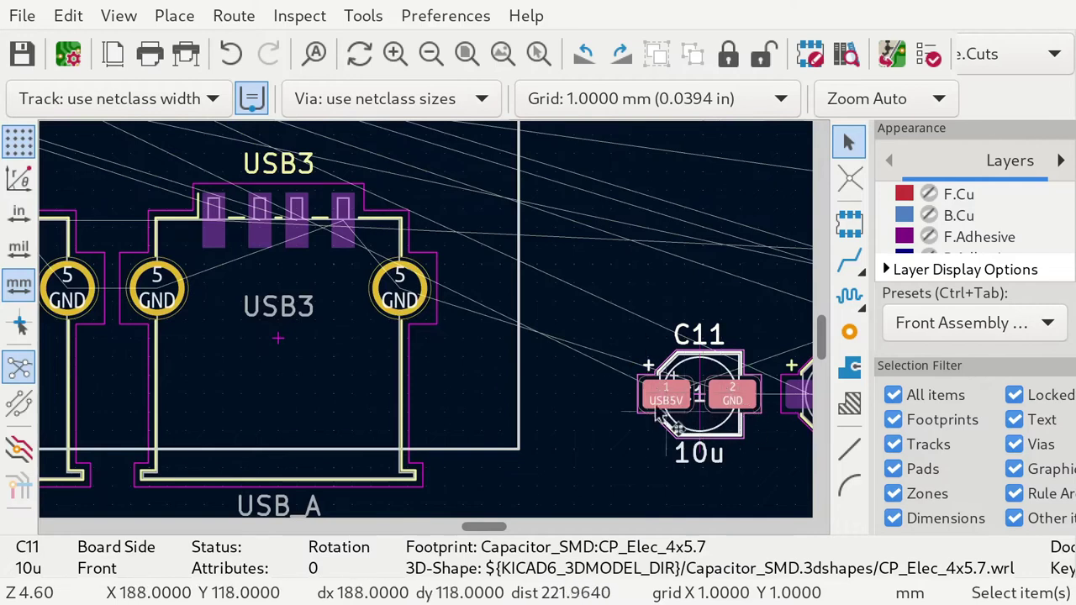
scroll(711, 411, up, 2)
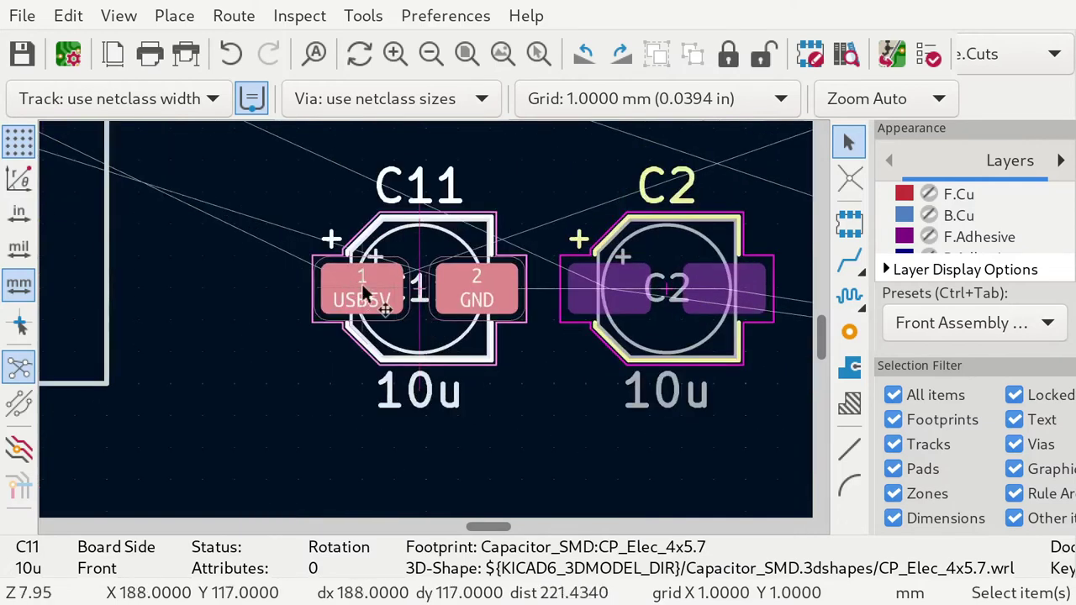
Toggle the ratsnest to curved lines and back to straight, and hide and reshow it over the whole layout.
scroll(496, 307, down, 1)
scroll(427, 328, down, 1)
drag(425, 326, 361, 319)
scroll(427, 315, down, 5)
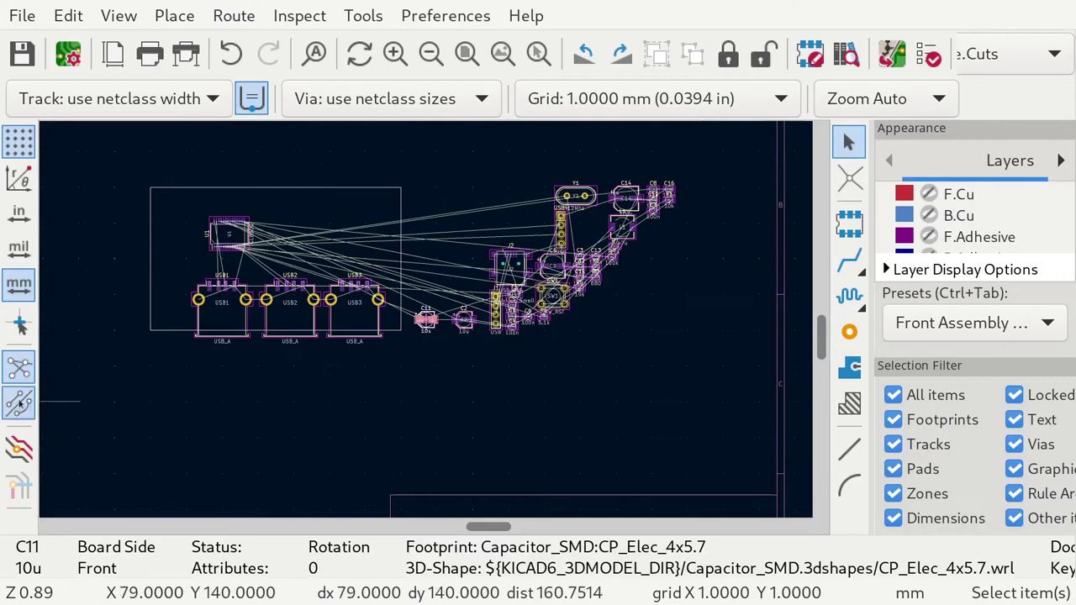
scroll(261, 286, up, 1)
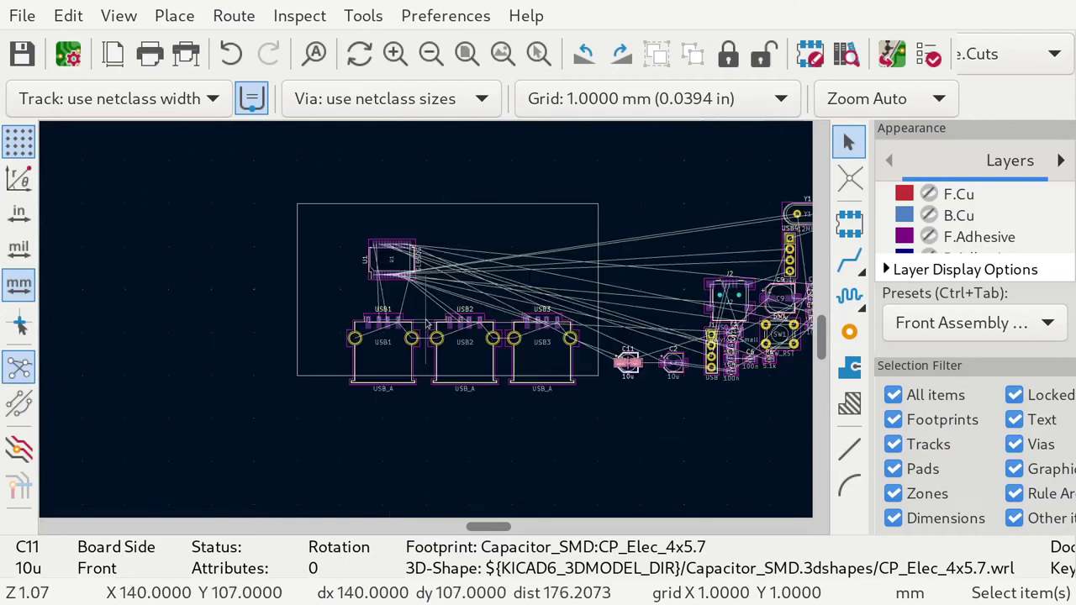
click(19, 403)
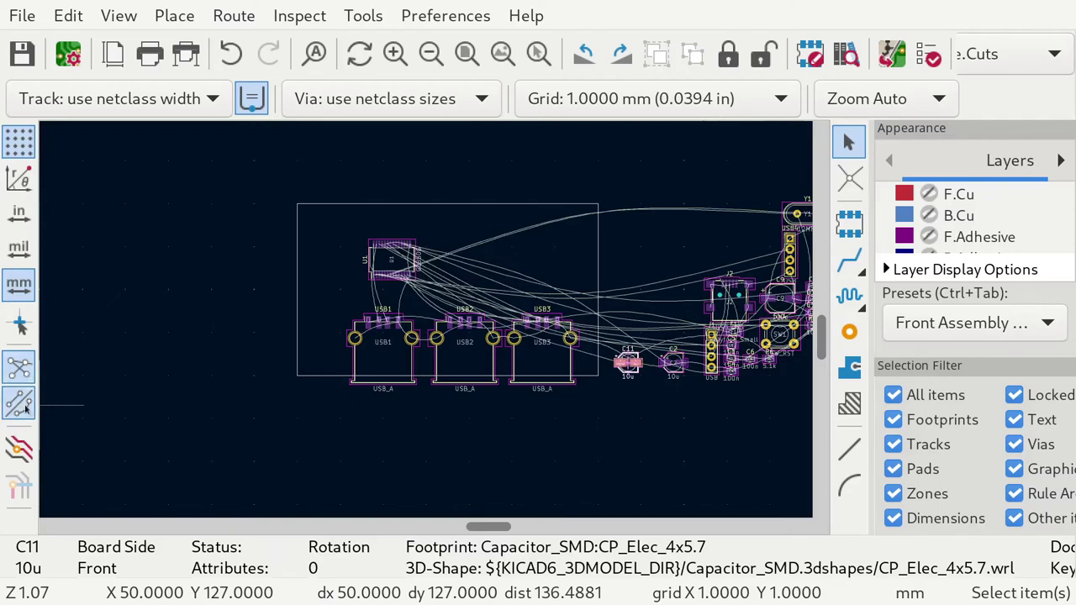
click(23, 406)
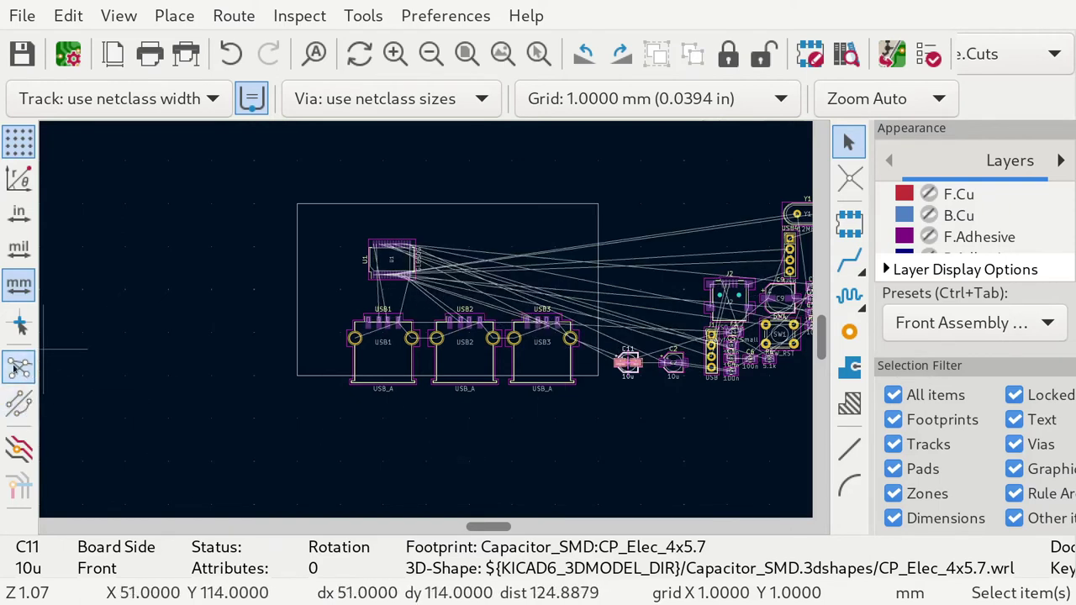
click(15, 370)
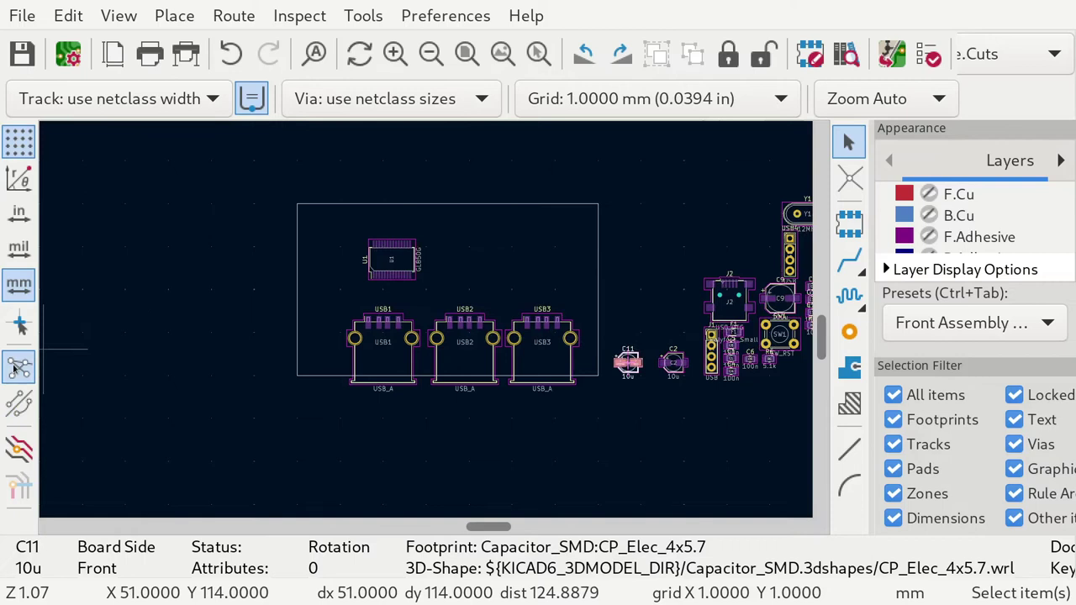
click(15, 370)
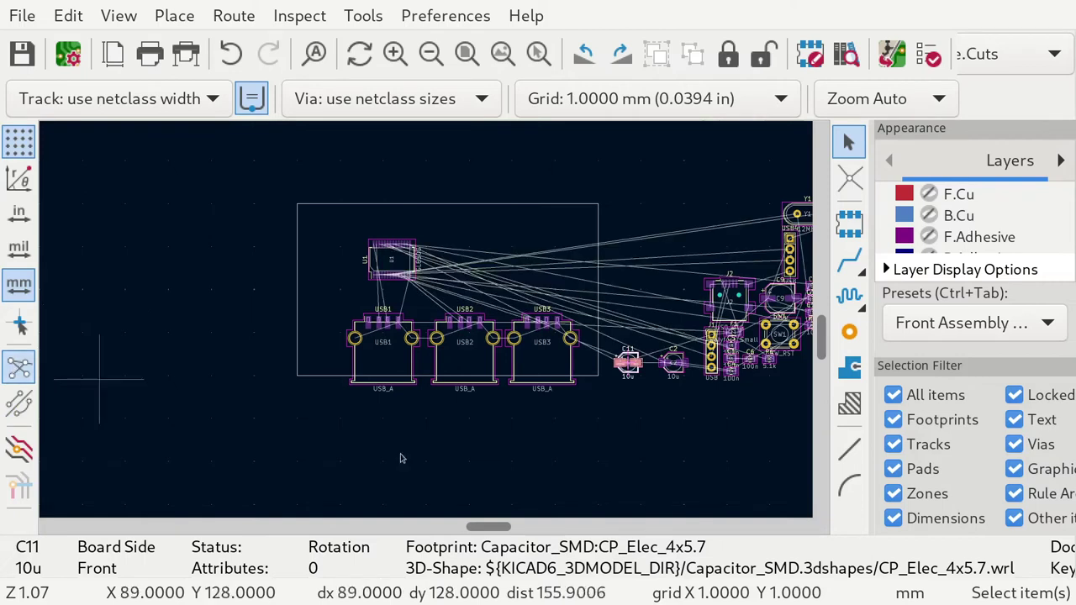
Start adding a footprint to the board and search the footprint library for "hole".
drag(483, 529, 492, 529)
scroll(478, 335, up, 4)
scroll(354, 325, down, 1)
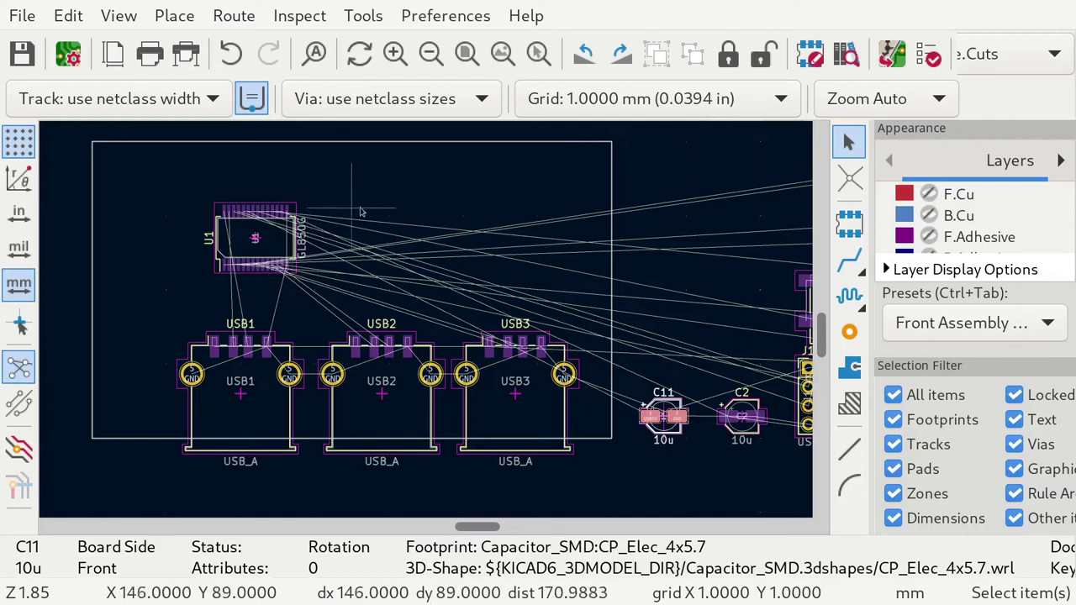
click(392, 197)
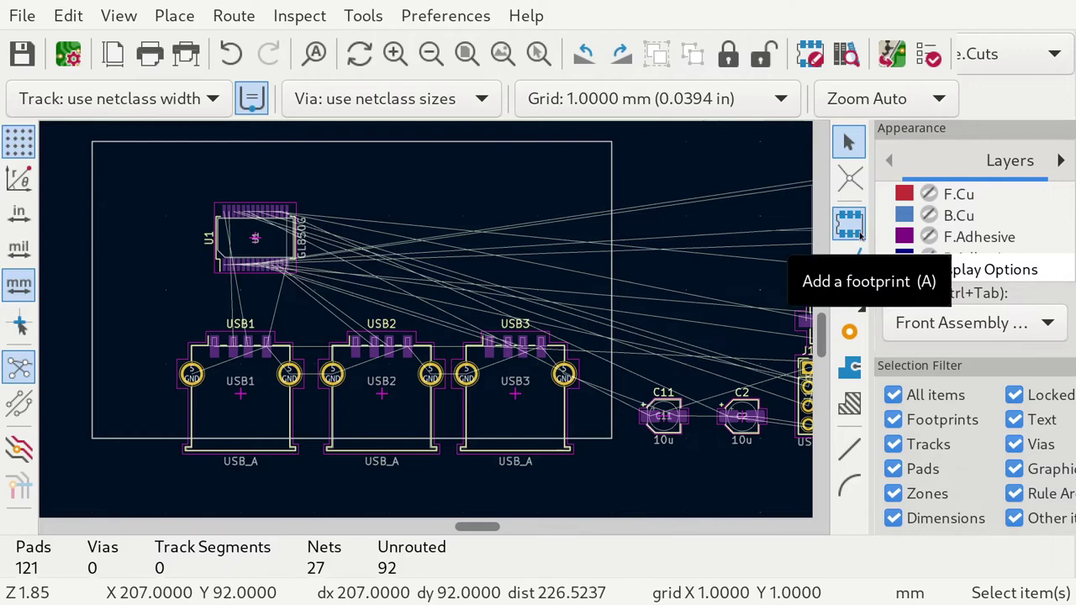
click(859, 238)
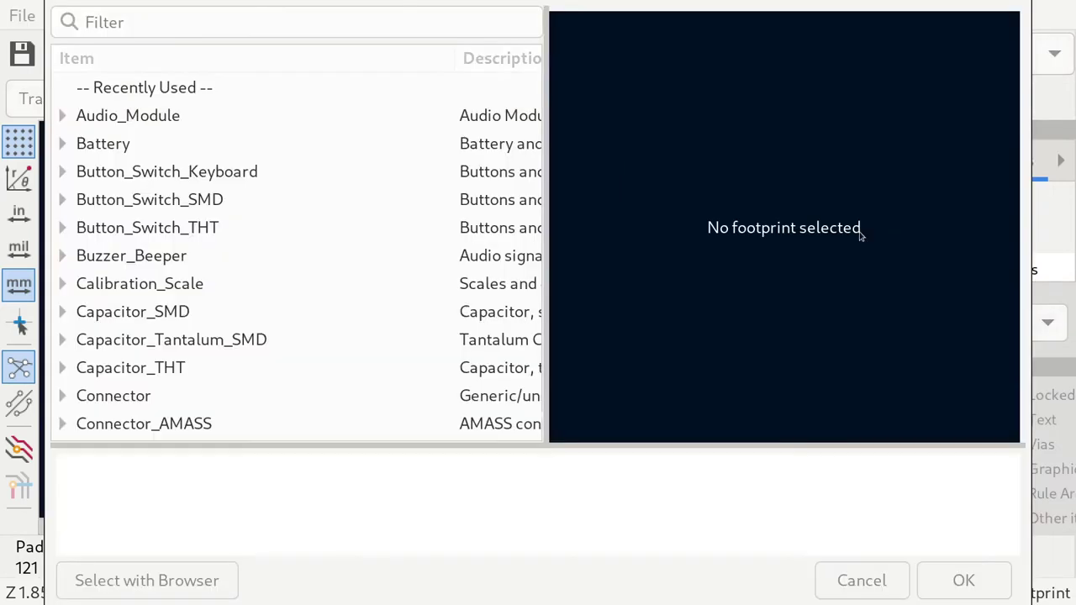
scroll(322, 230, down, 5)
scroll(308, 250, up, 5)
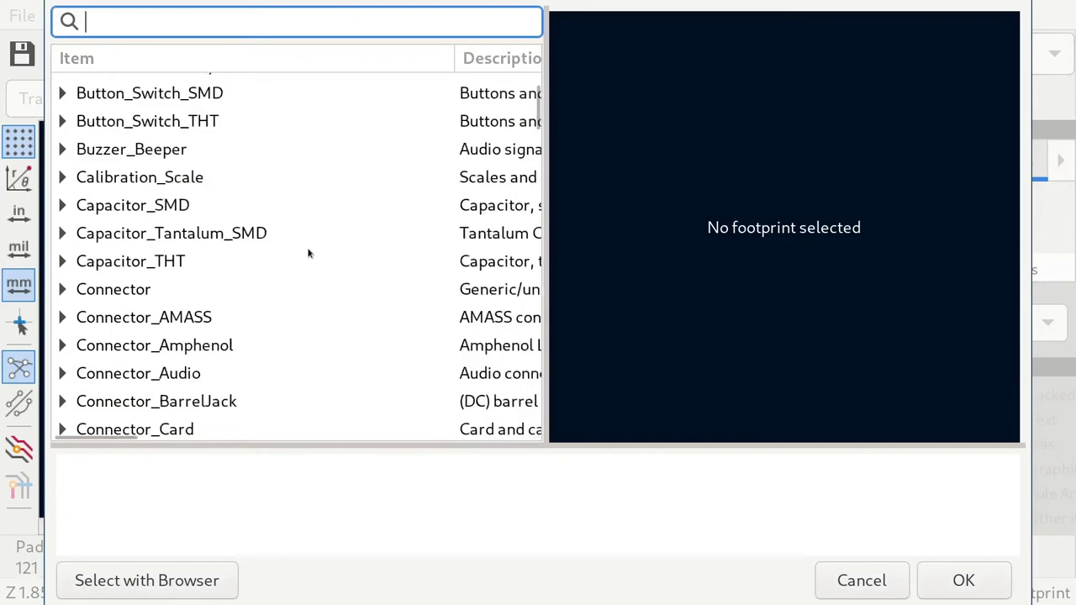
text(hole)
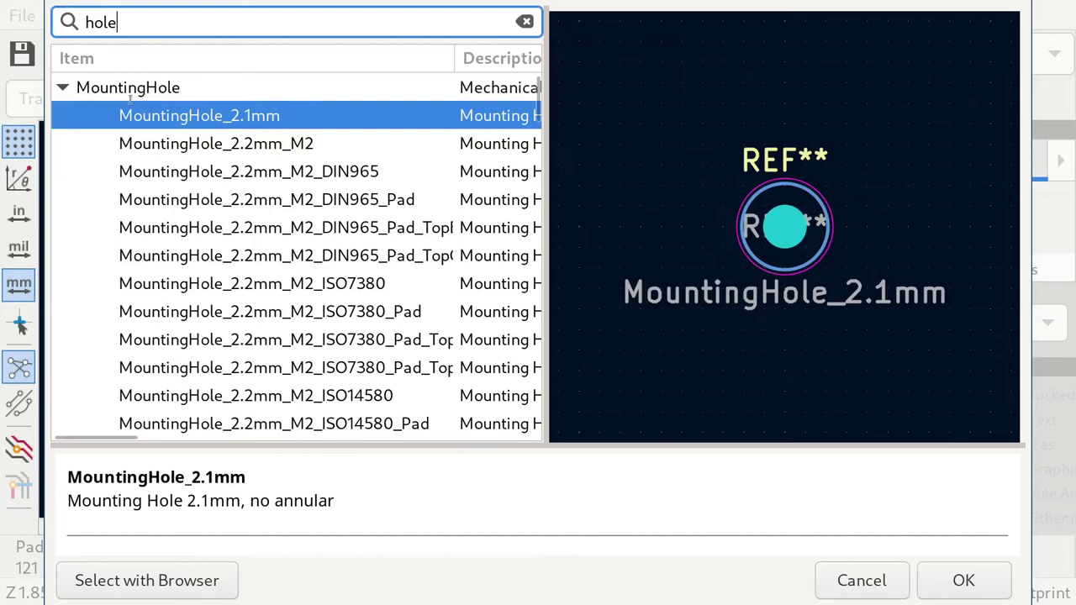
Compare the available mounting hole footprints, previewing variants such as MountingHole_3.2mm_M3_Pad and MountingHole_3.2mm_M3_ISO7380_Pad_TopOnly.
key(Down)
scroll(252, 177, down, 15)
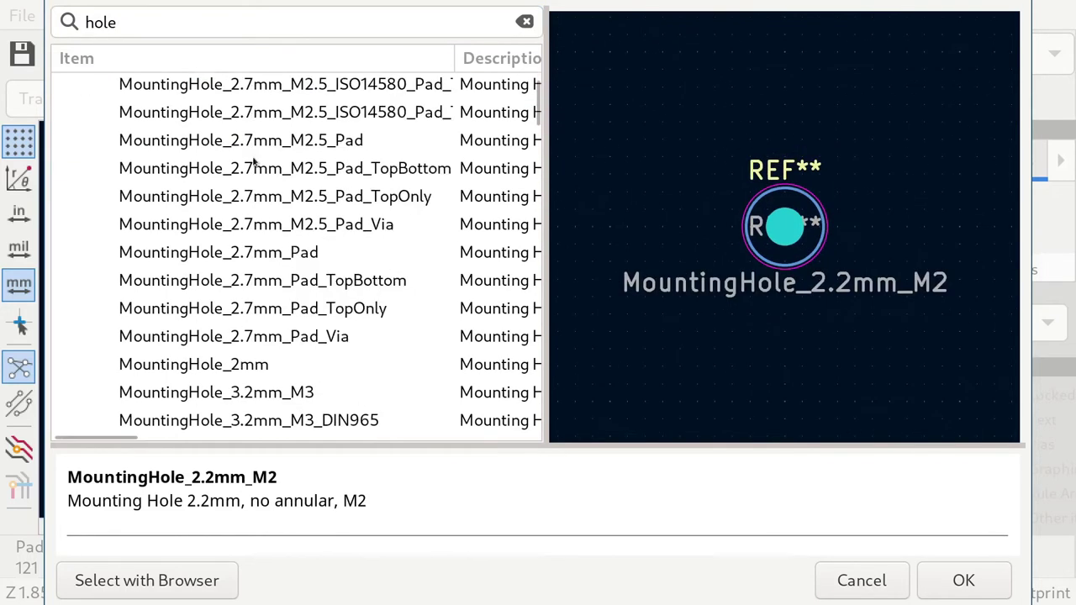
click(247, 190)
click(298, 327)
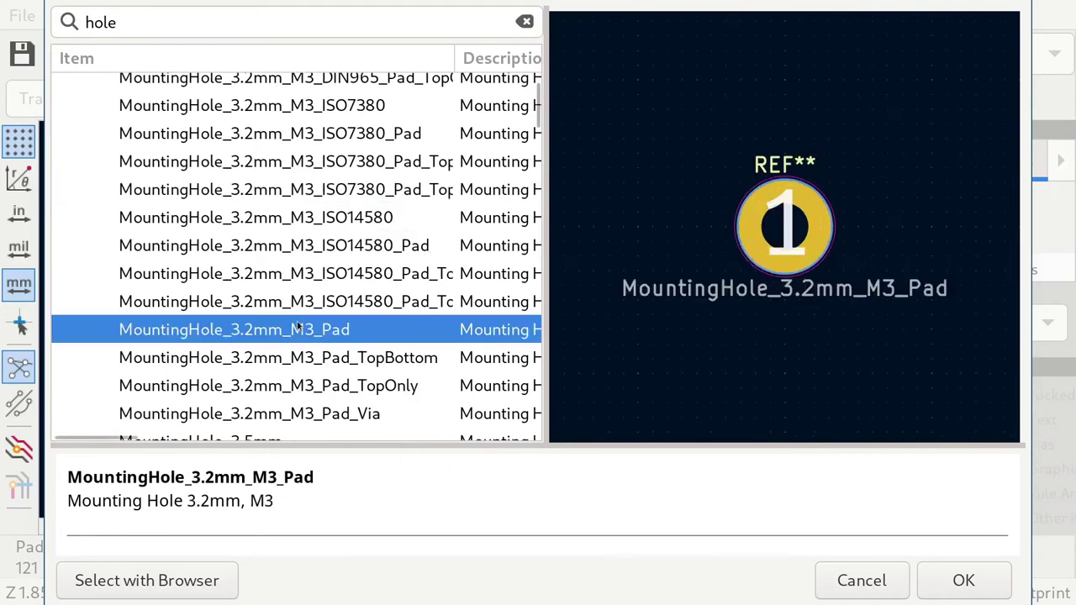
click(242, 200)
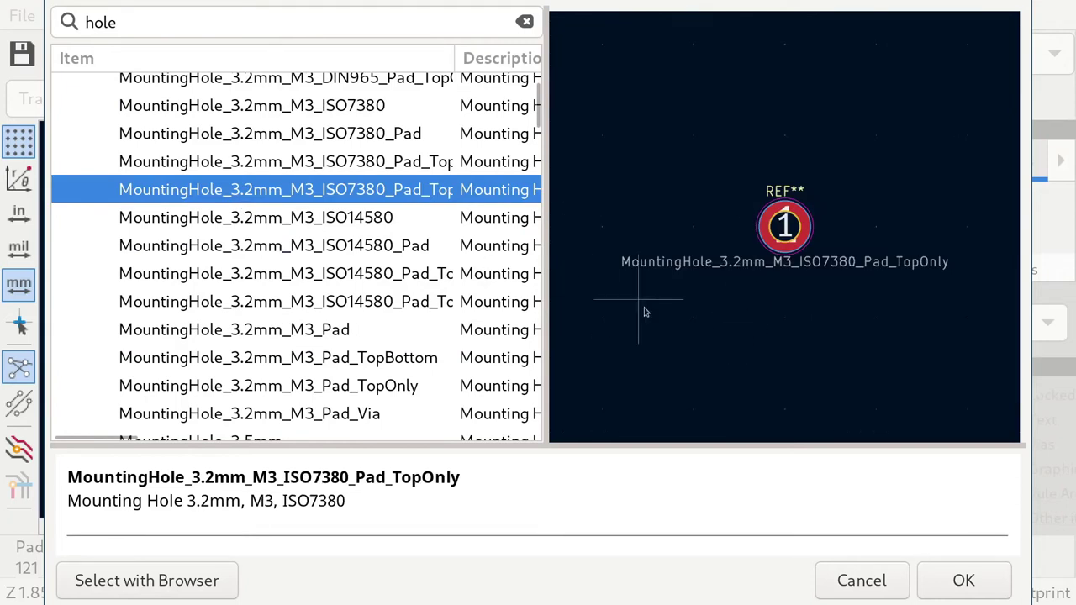
scroll(134, 336, down, 8)
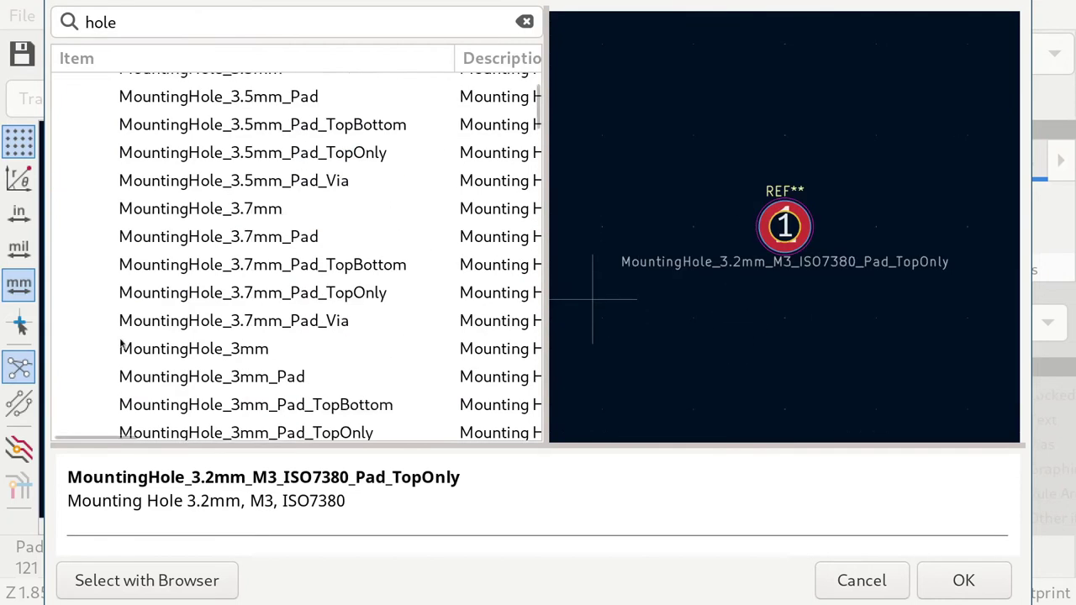
scroll(158, 340, up, 13)
scroll(157, 340, up, 12)
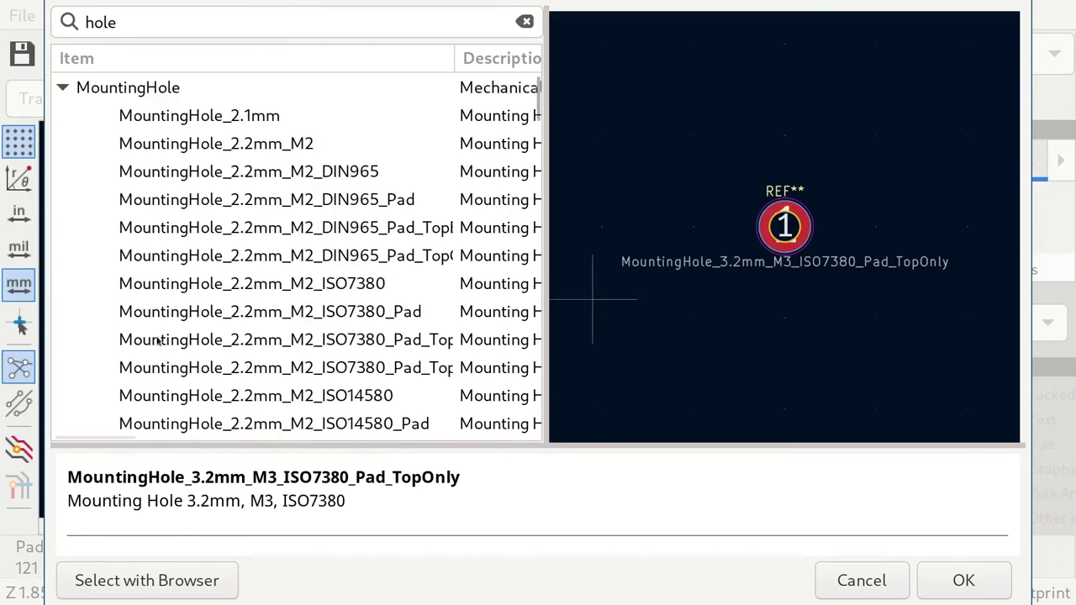
Place a MountingHole_2.2mm_M2 footprint just inside the upper-right corner of the board outline.
click(288, 147)
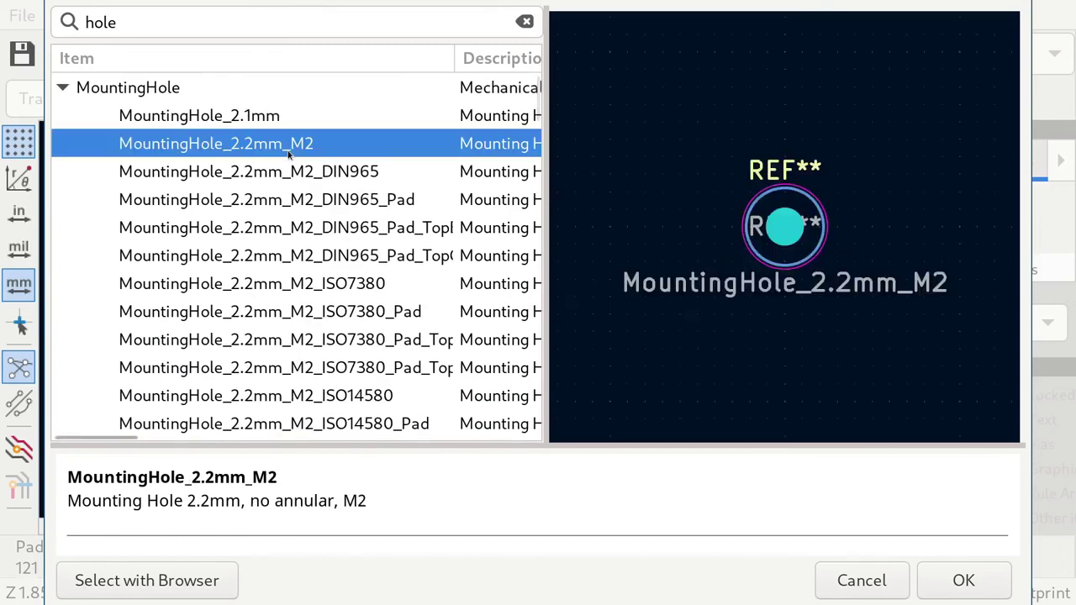
double_click(288, 150)
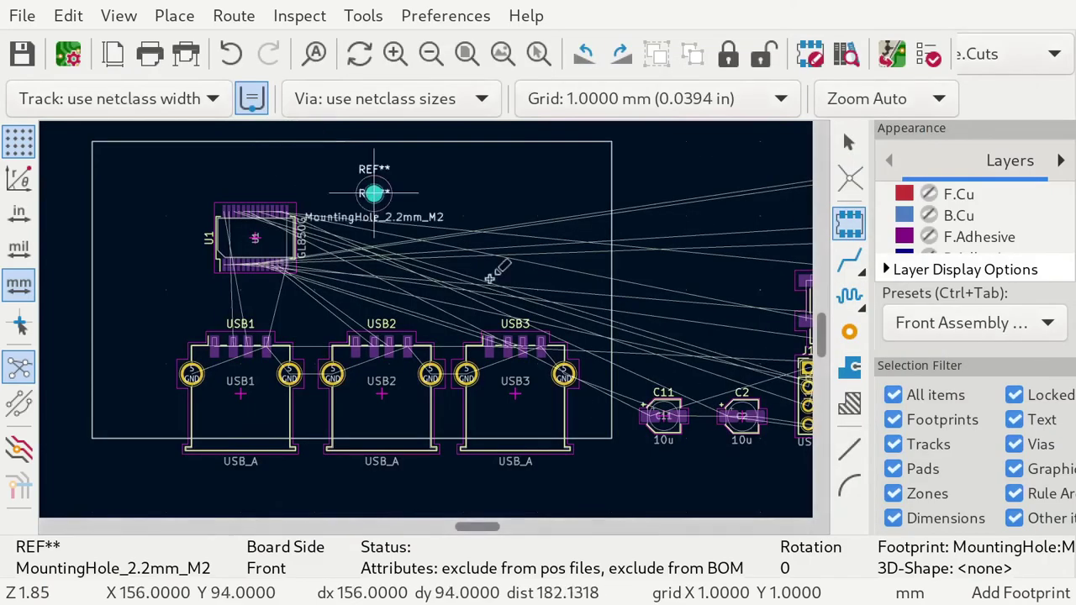
click(588, 164)
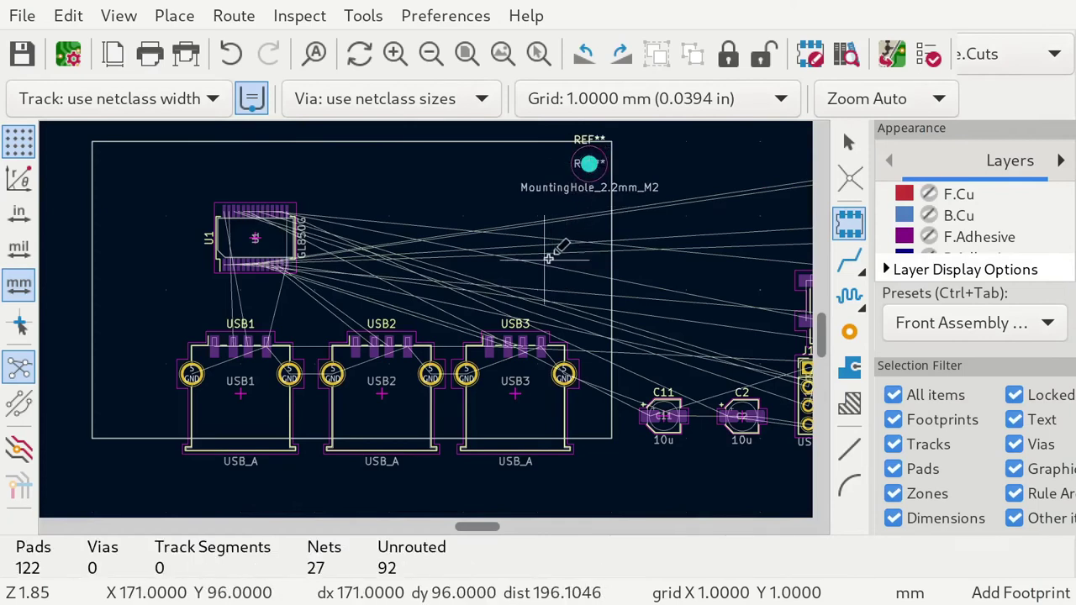
key(Escape)
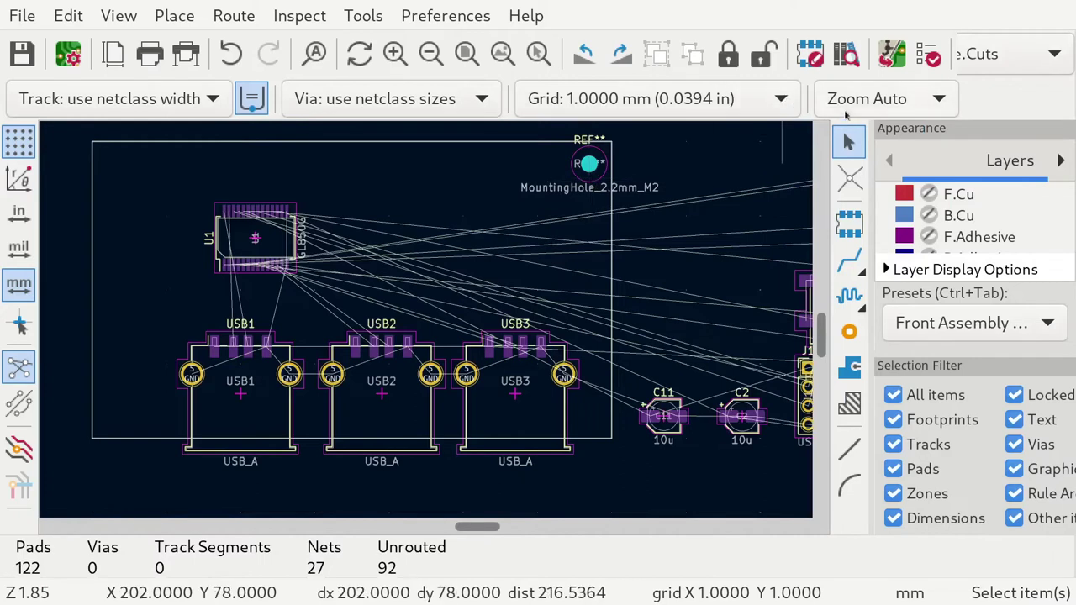
Duplicate the mounting hole and place the copy just inside the board outline's upper-left corner.
click(597, 179)
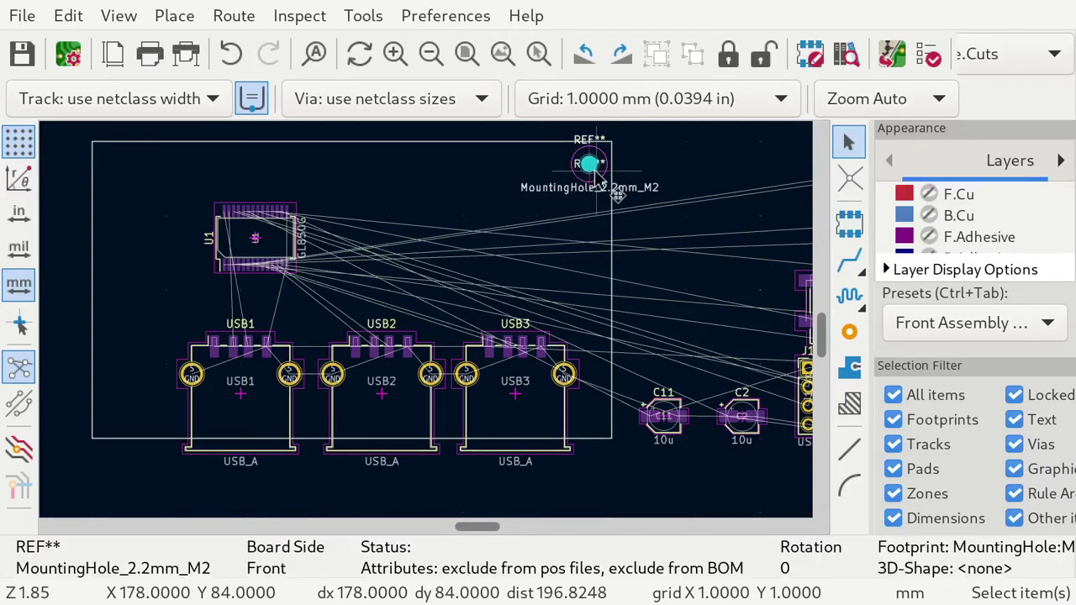
key(ctrl+d)
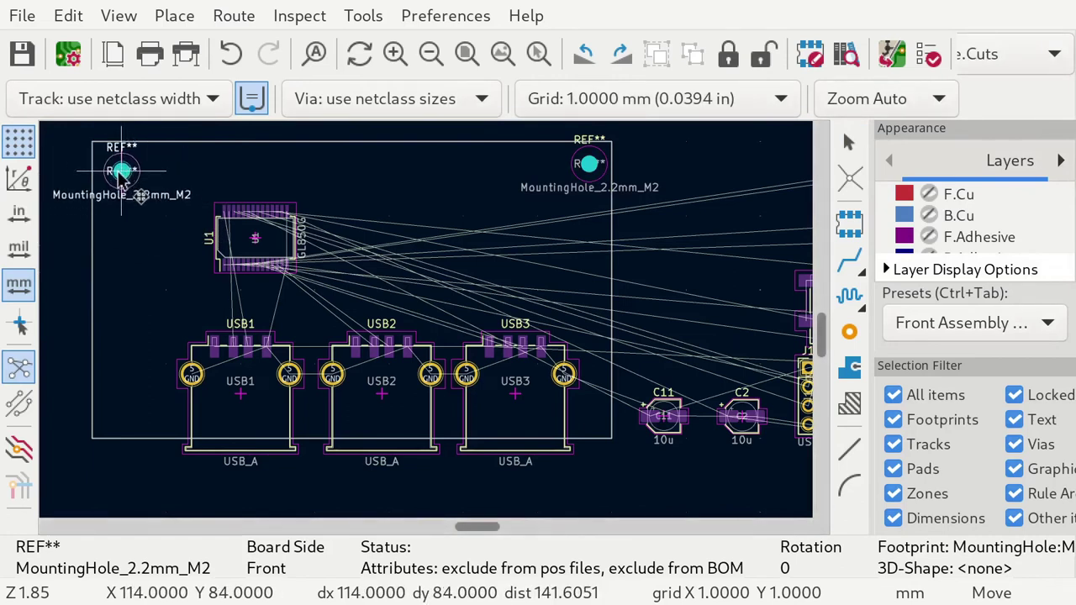
click(115, 171)
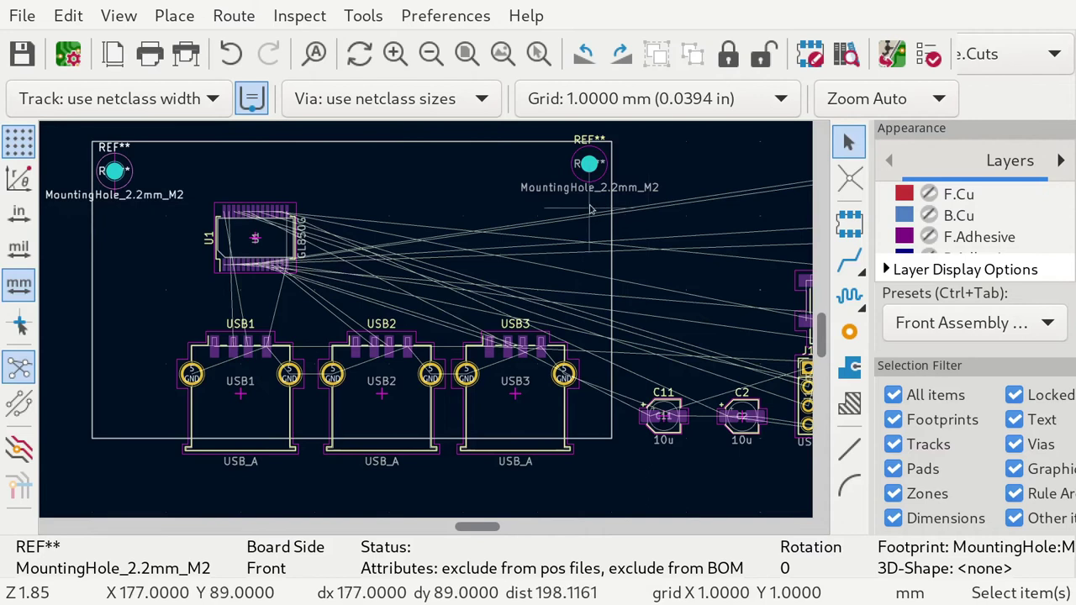
click(63, 169)
Examine the upper-left mounting hole's pad and its clearance from the adjacent board edge.
scroll(63, 169, up, 8)
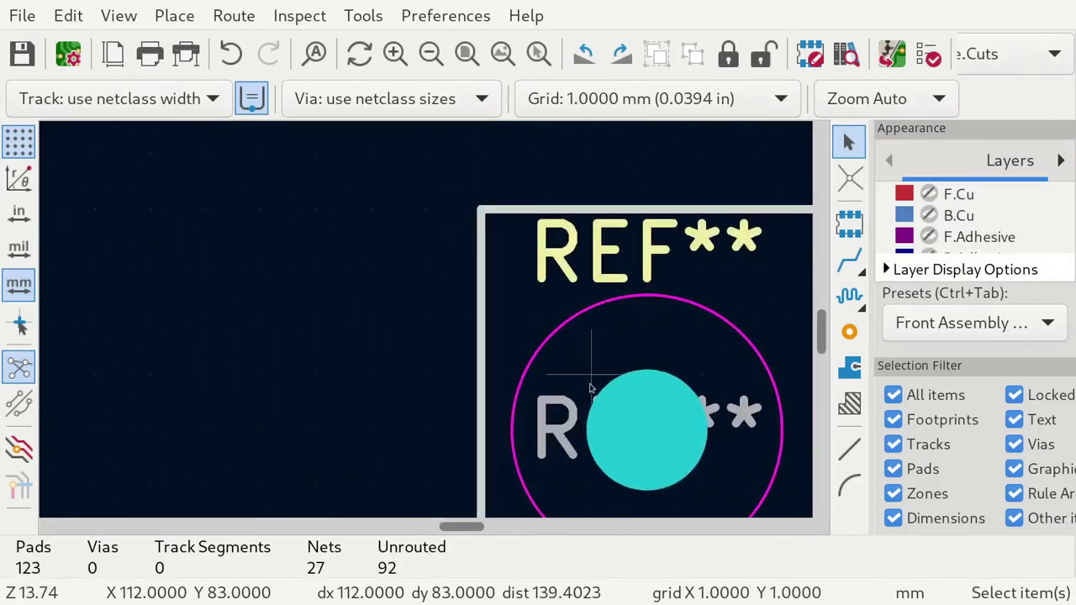
click(653, 452)
click(475, 267)
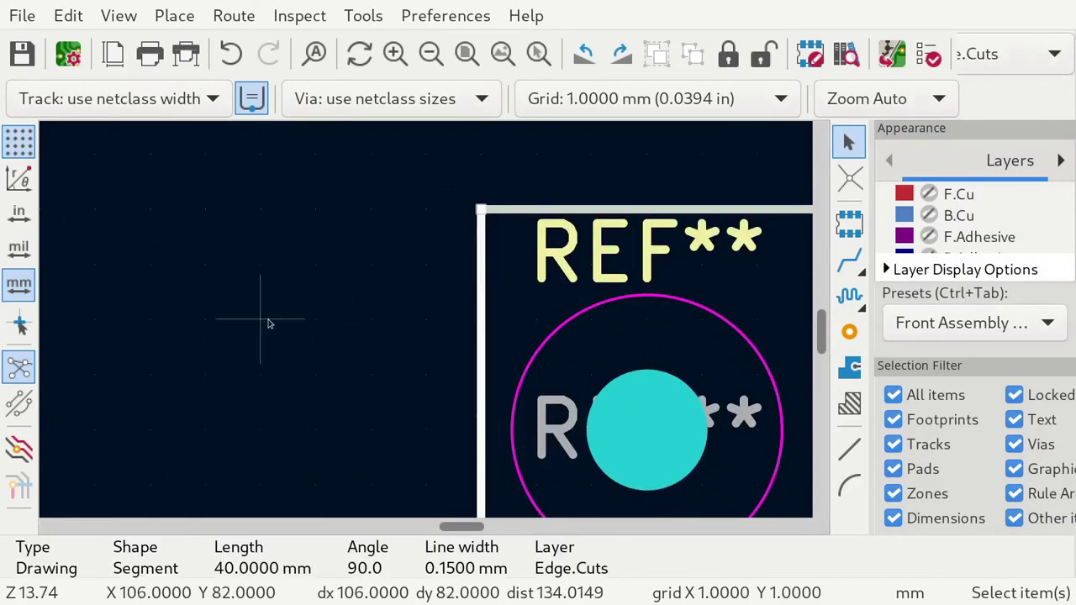
click(555, 382)
click(670, 439)
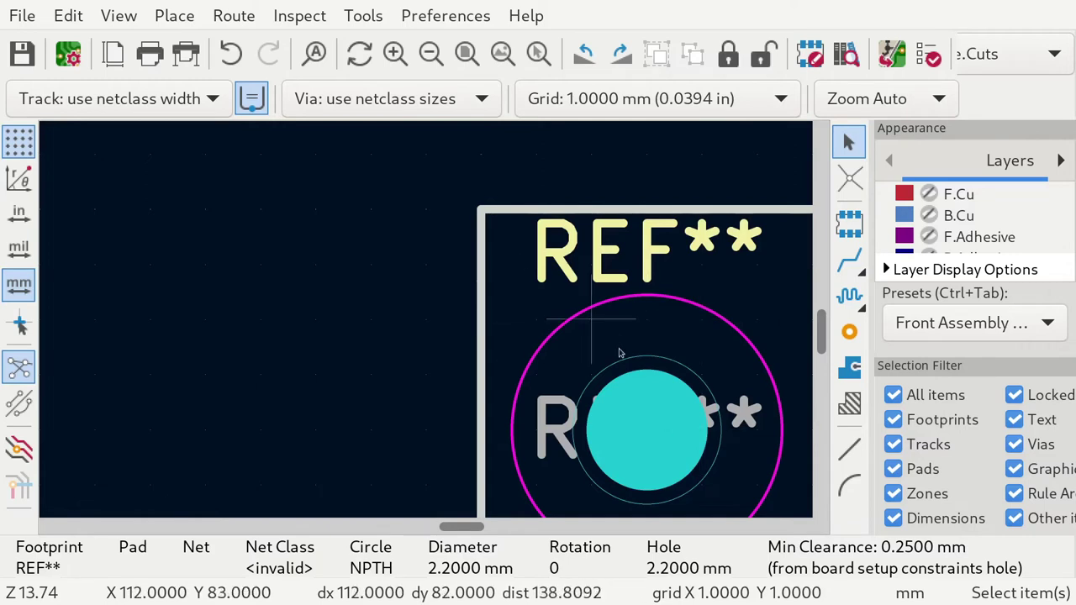
scroll(646, 375, down, 2)
scroll(426, 325, down, 1)
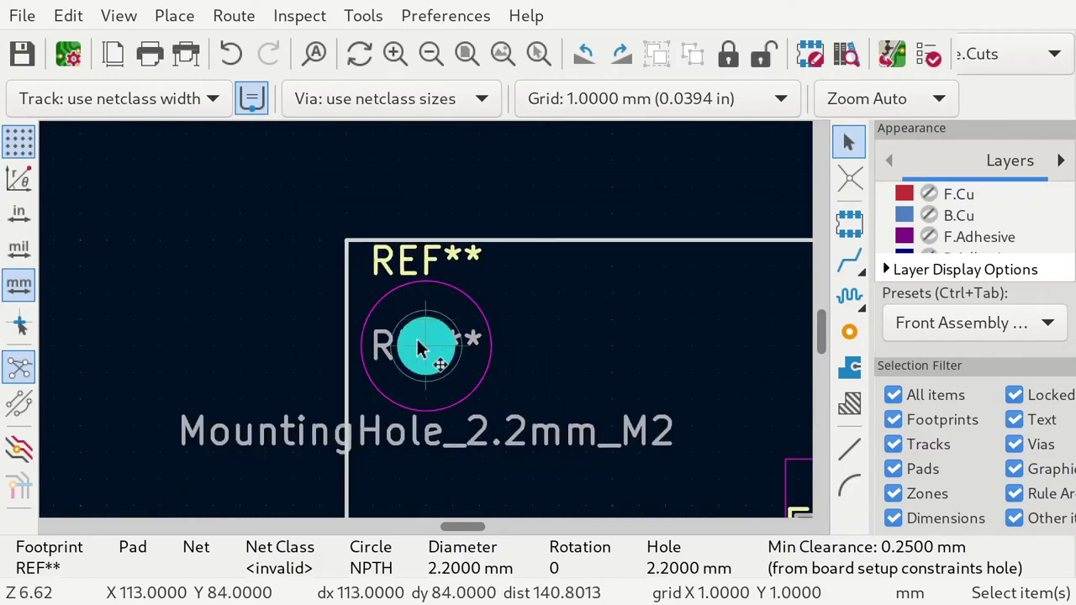
Reposition the upper-left mounting hole so its centre is about 4 mm from both adjacent board edges.
drag(426, 350, 411, 300)
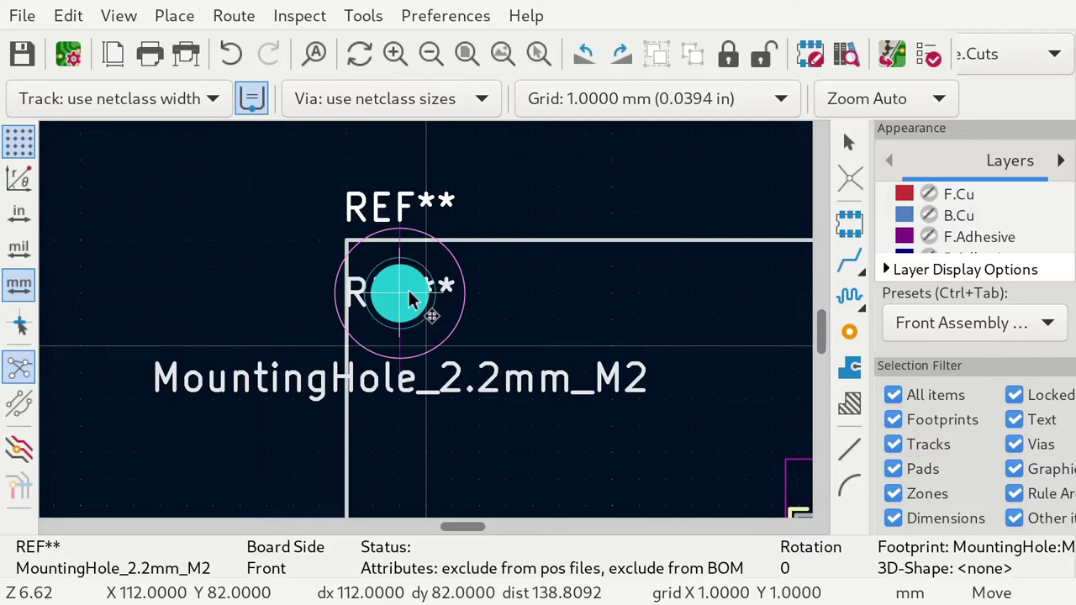
drag(407, 299, 457, 345)
key(Escape)
Move the USB_OTG connector J2 out of the unplaced components, closer to the board's right edge.
scroll(348, 283, down, 8)
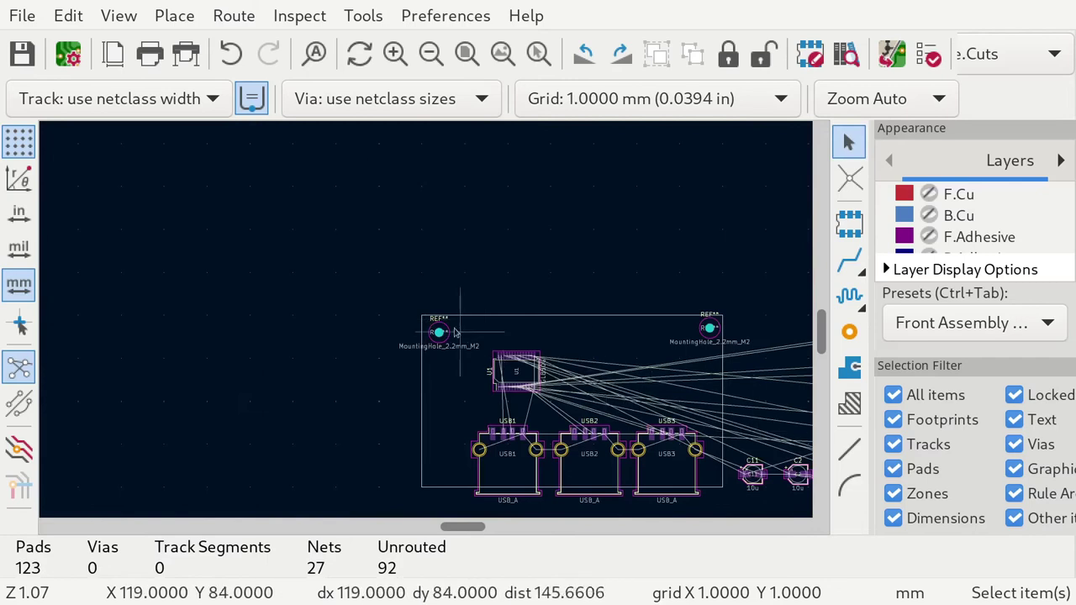
scroll(695, 449, up, 1)
scroll(428, 322, down, 2)
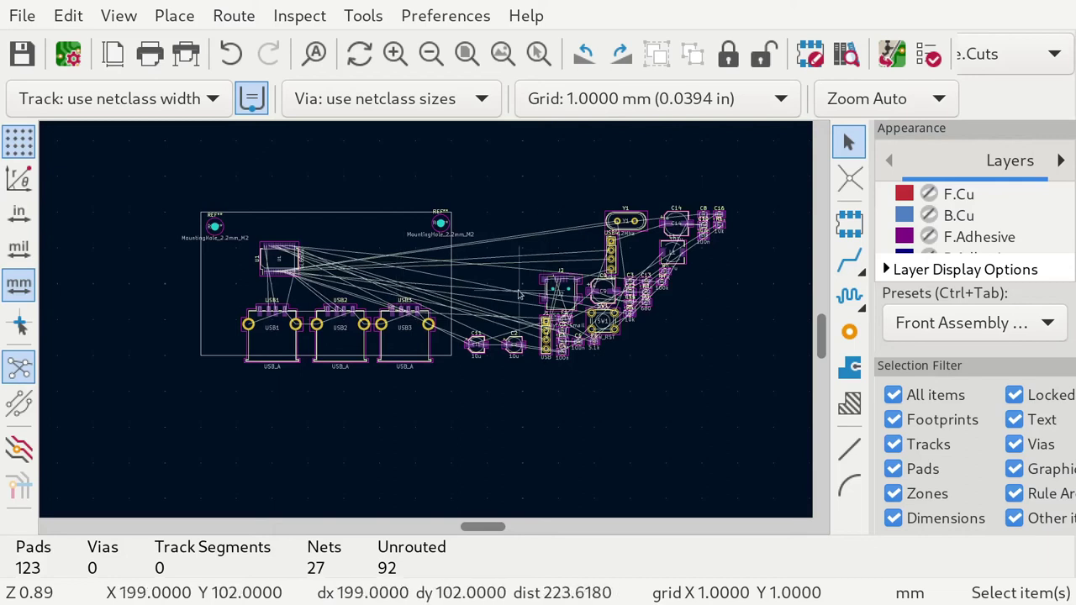
click(573, 304)
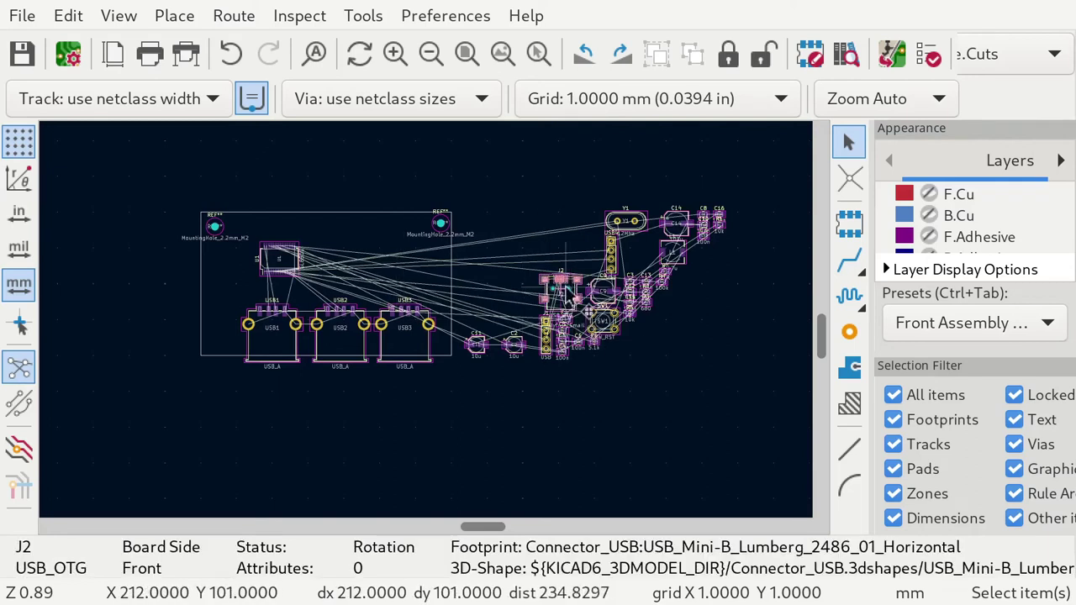
drag(576, 311, 519, 285)
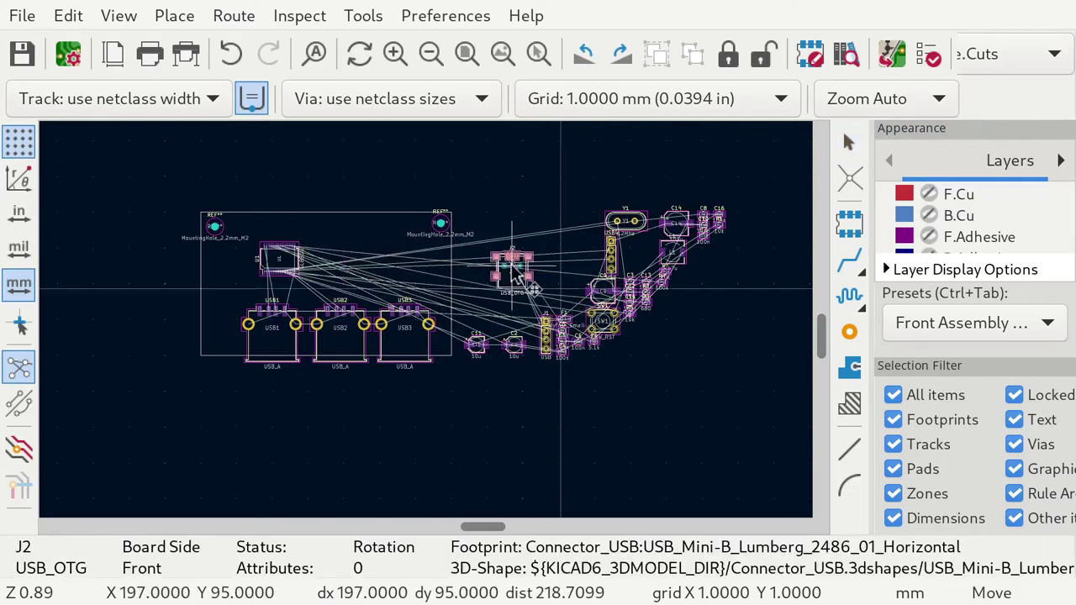
click(632, 349)
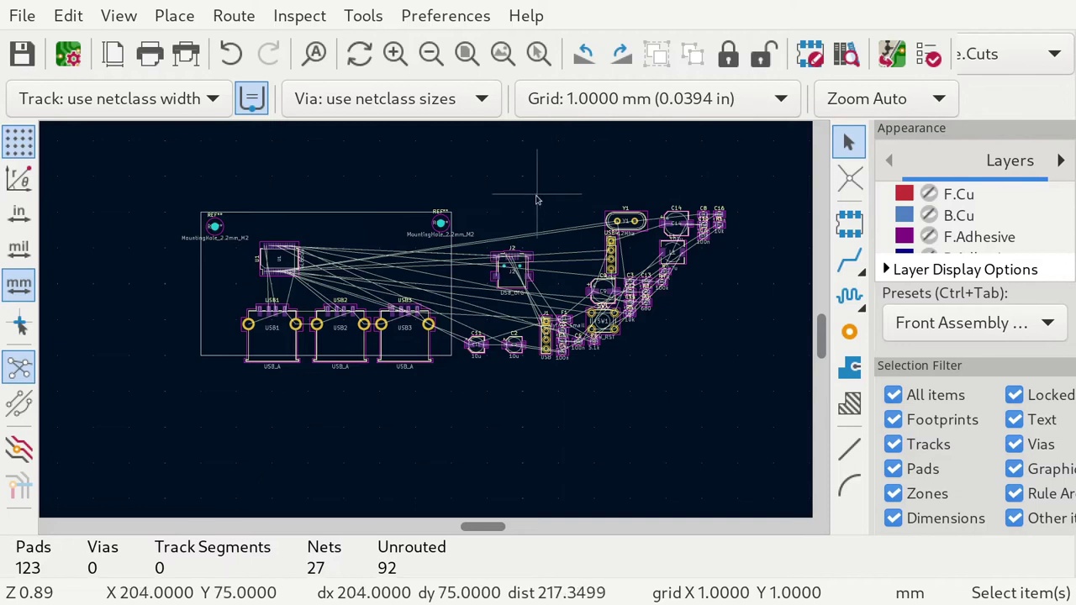
Examine the unplaced crystal Y1 and its ratsnest connections to the components already on the board.
scroll(632, 220, up, 2)
scroll(427, 322, up, 7)
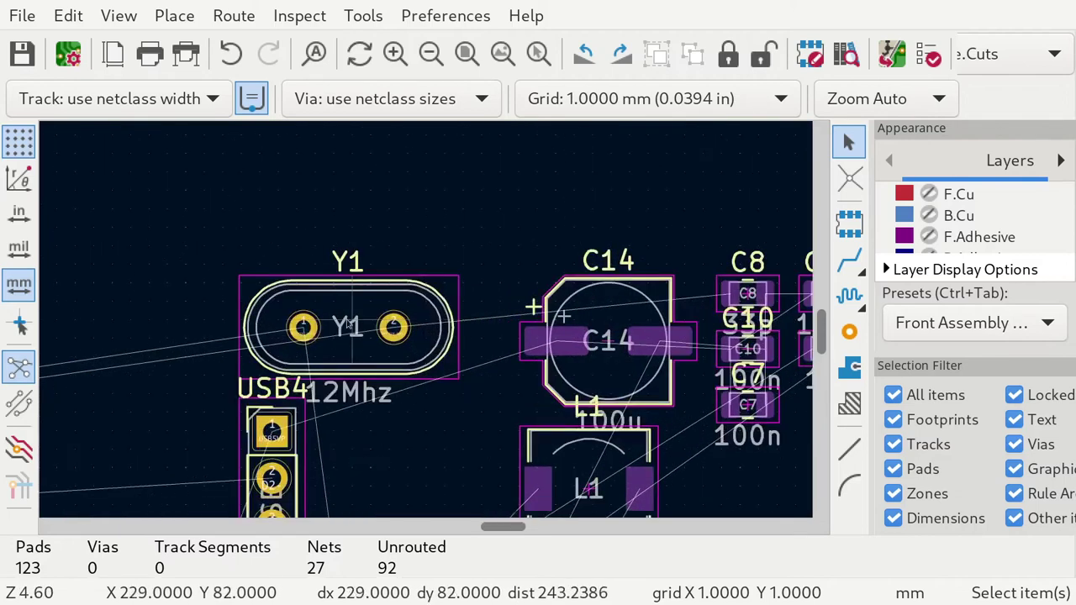
click(427, 353)
scroll(431, 328, down, 3)
scroll(431, 328, down, 3)
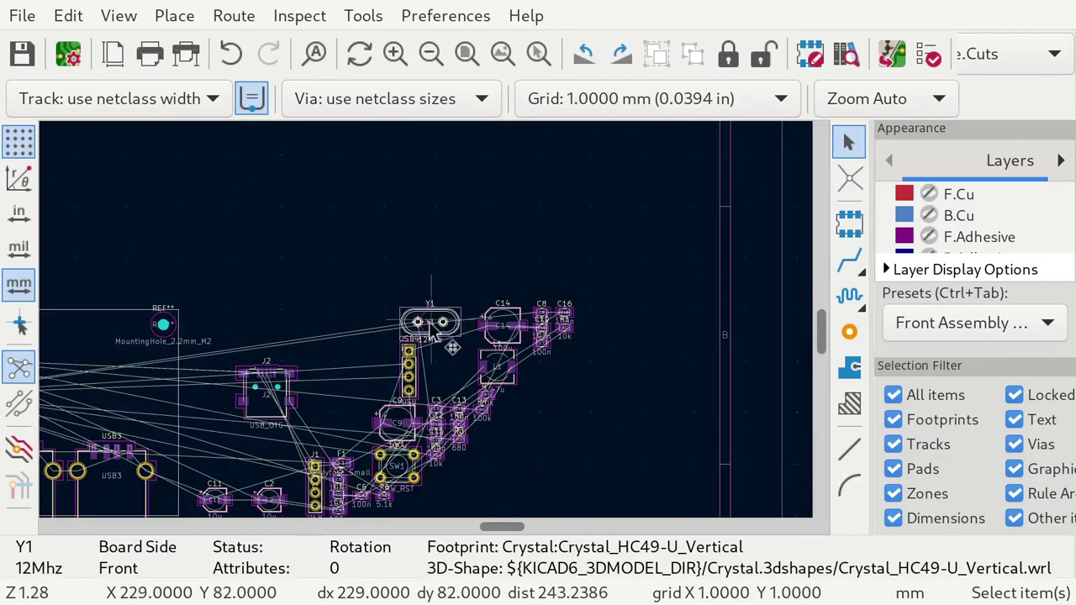
scroll(370, 328, up, 4)
click(314, 241)
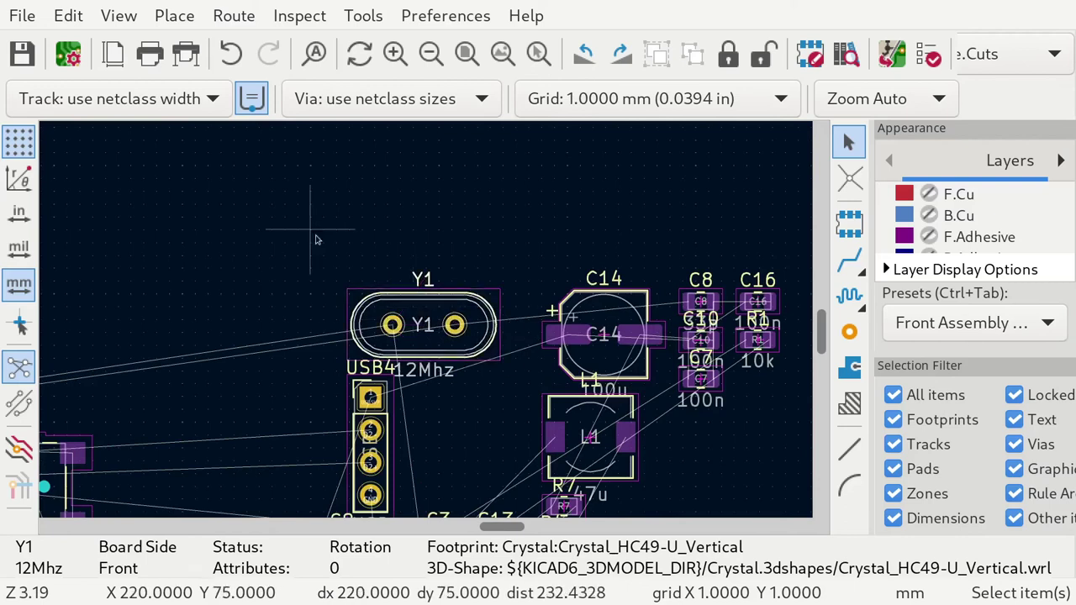
scroll(314, 240, down, 7)
scroll(289, 456, up, 2)
scroll(426, 319, down, 1)
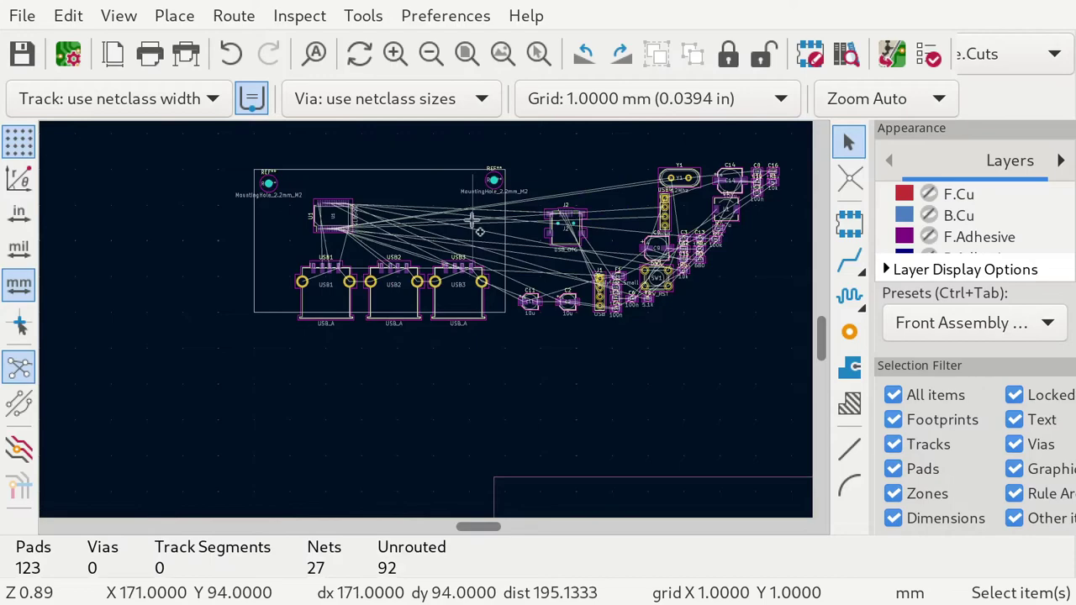
Close the board editor and open the USB_Hub.kicad_pro project from the 1-demo-placed folder.
key(ctrl+q)
click(414, 337)
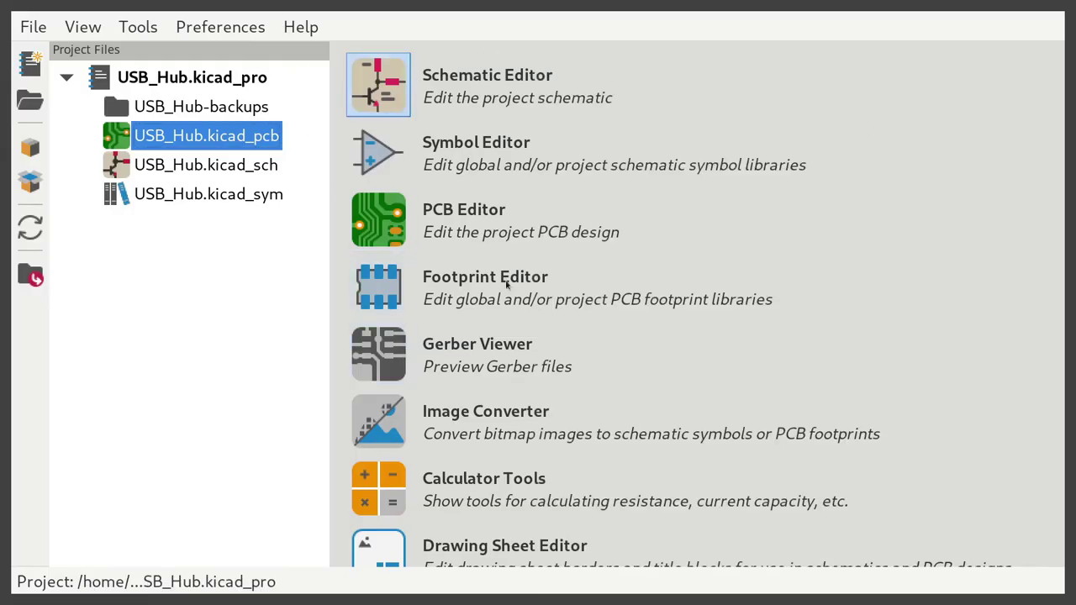
click(49, 36)
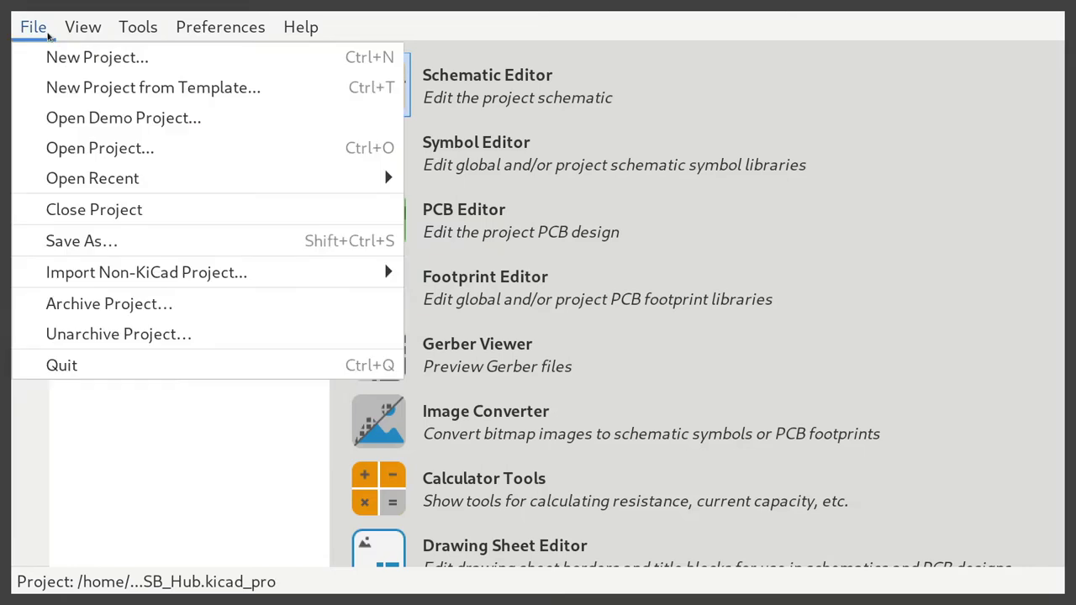
click(122, 149)
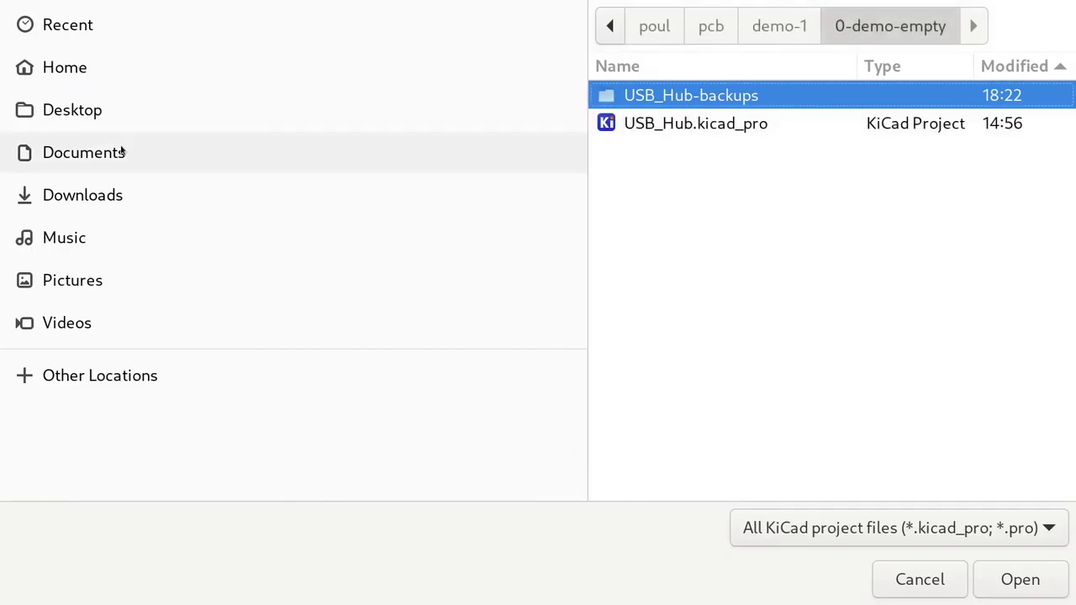
click(778, 32)
click(684, 153)
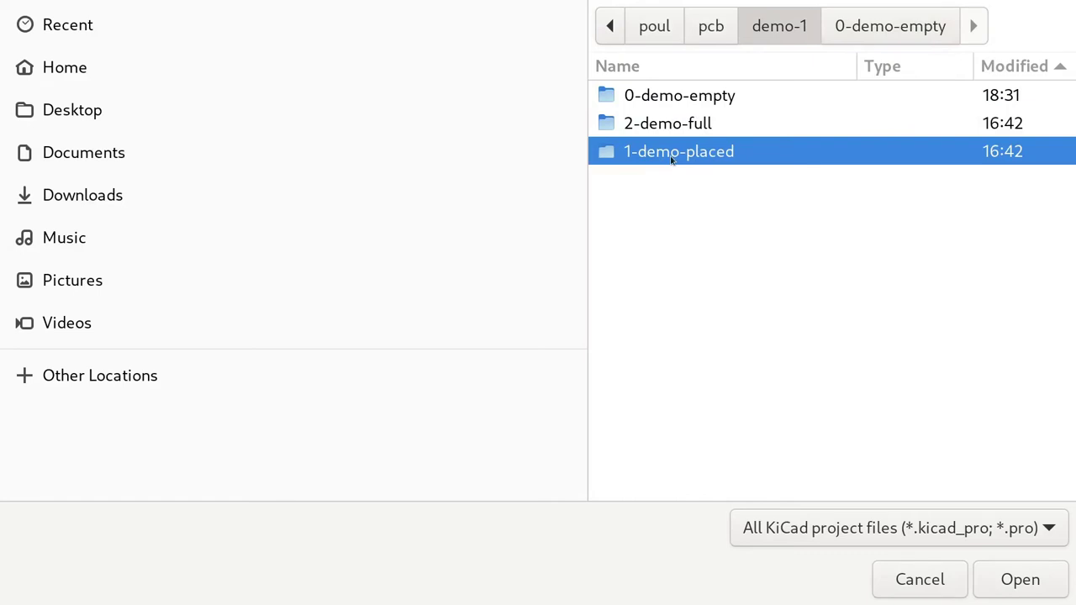
double_click(672, 158)
double_click(738, 125)
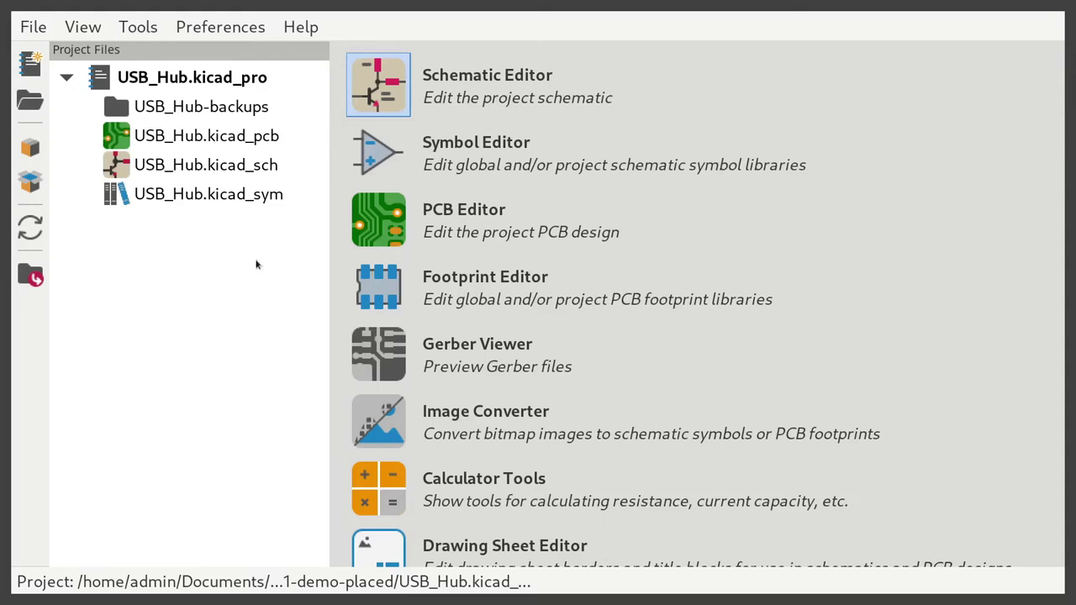
Open the project's schematic USB_Hub.kicad_sch and its board file USB_Hub.kicad_pcb.
double_click(235, 167)
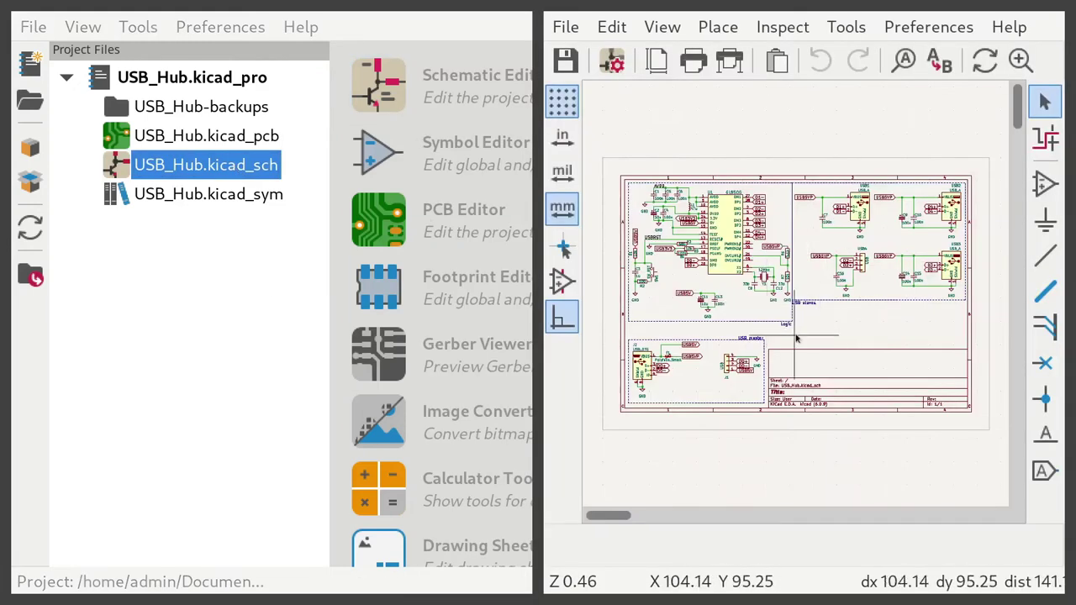
key(alt+Tab)
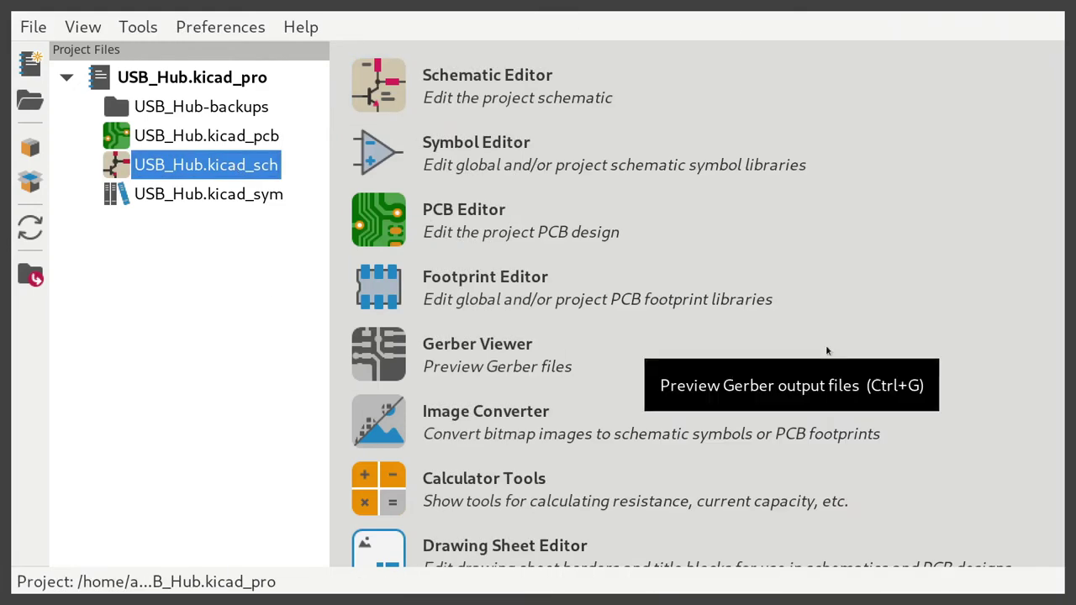
double_click(225, 136)
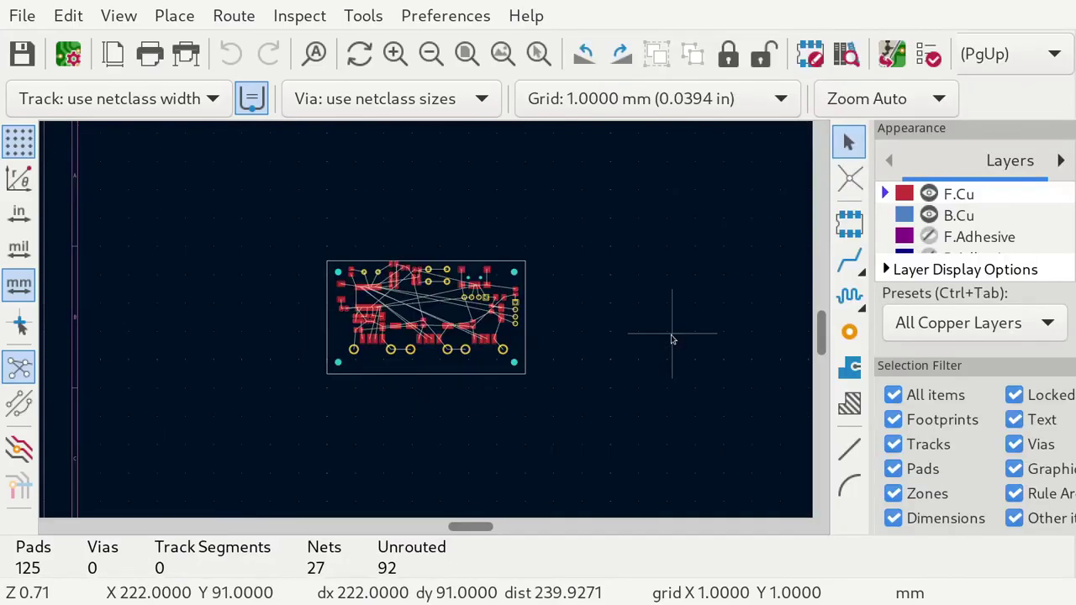
Switch the placed board's layer display from All Copper Layers to the Front Assembly preset.
scroll(423, 309, up, 5)
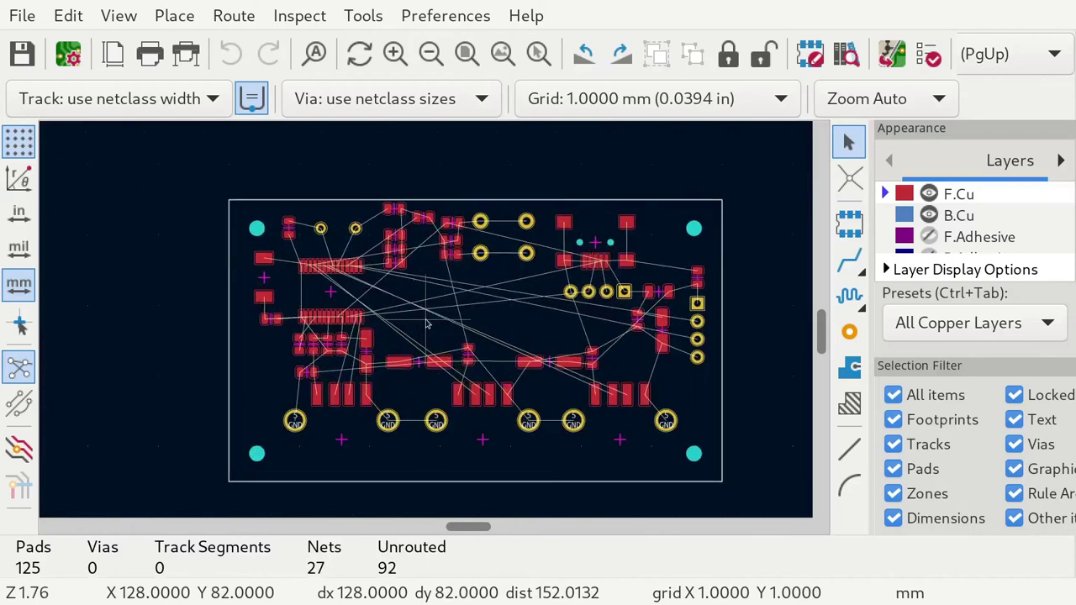
click(1000, 323)
click(961, 463)
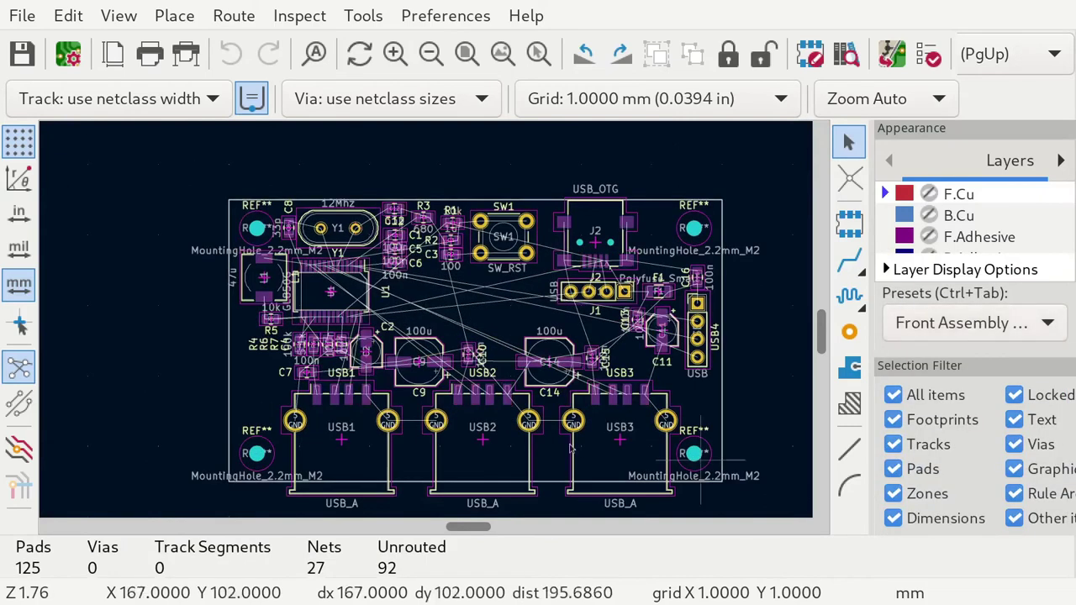
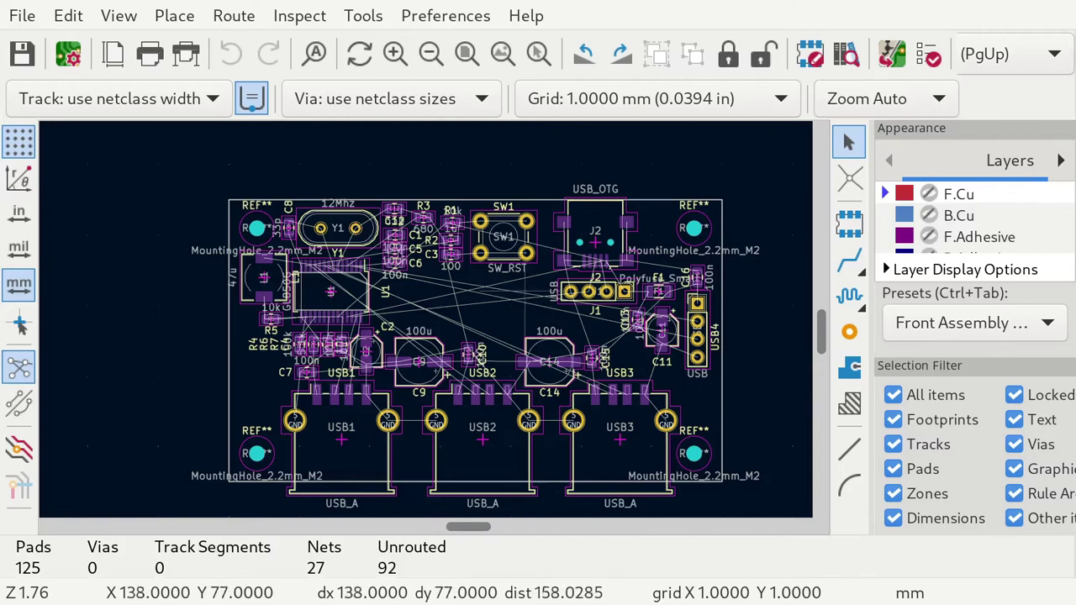
Examine the placement of capacitors C1, C5 and C6 relative to the pins of chip U1.
scroll(400, 269, up, 5)
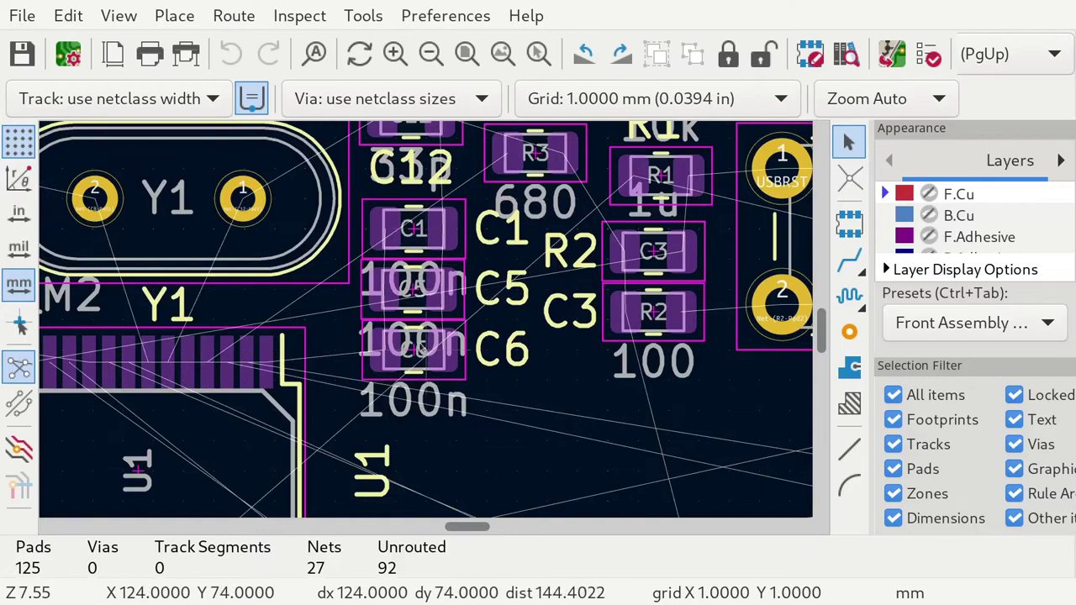
scroll(427, 323, up, 2)
ctrl+scroll(426, 323, left, 2)
scroll(426, 324, up, 4)
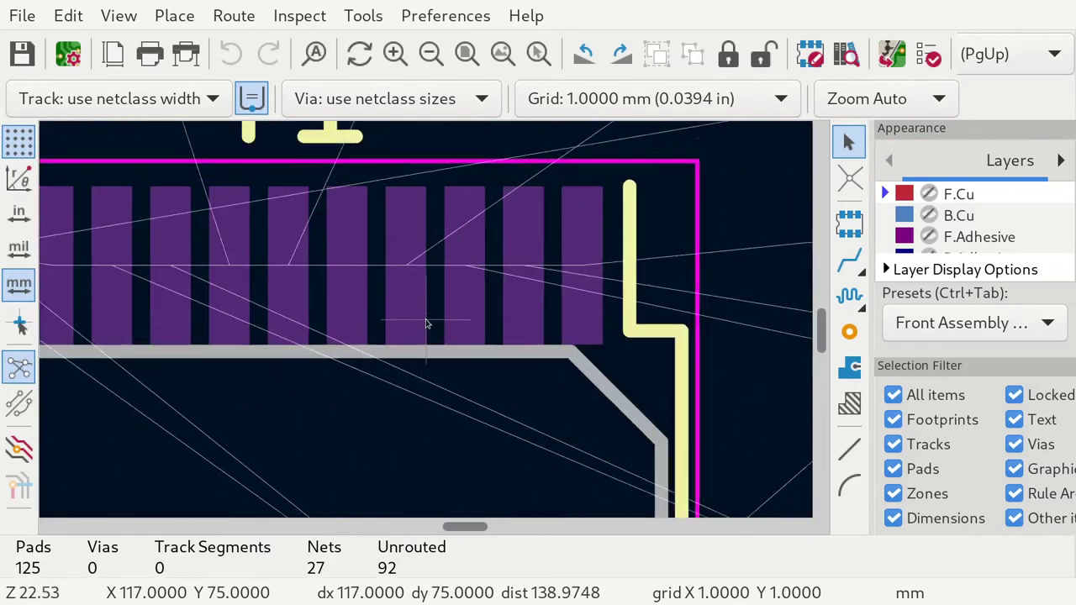
scroll(426, 324, down, 9)
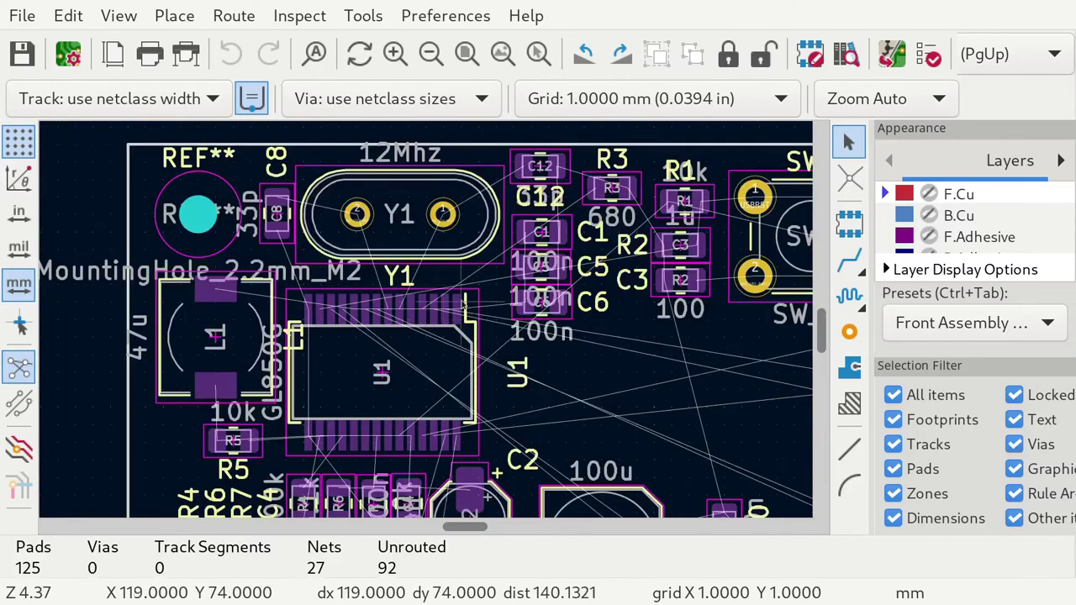
scroll(427, 324, down, 4)
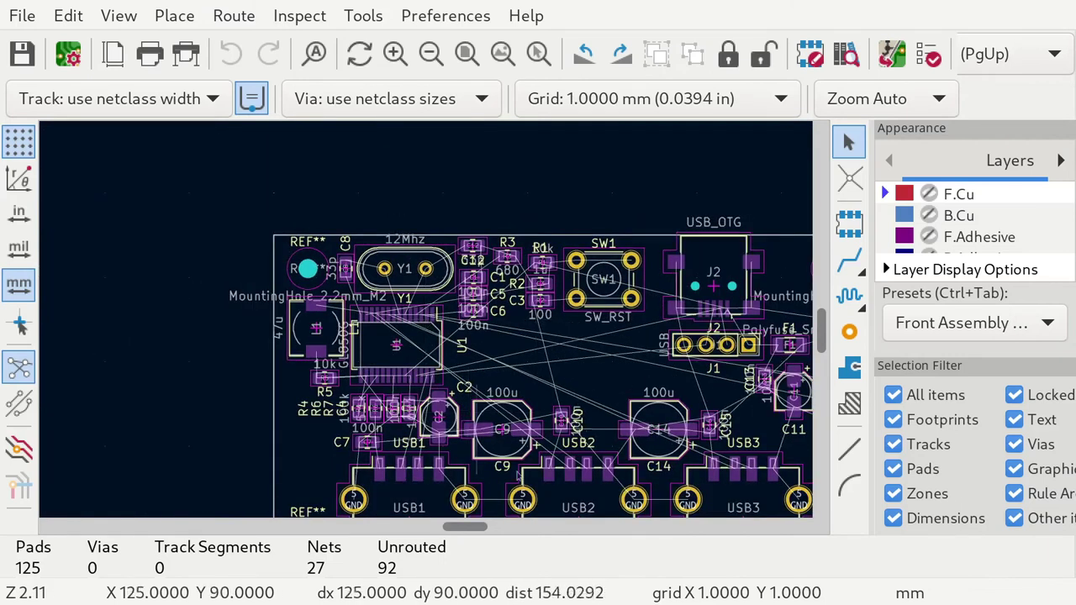
Inspect how capacitors C9 and C10 are placed beside the USB2 connector, checking C9's and USB2's pads.
scroll(579, 484, up, 3)
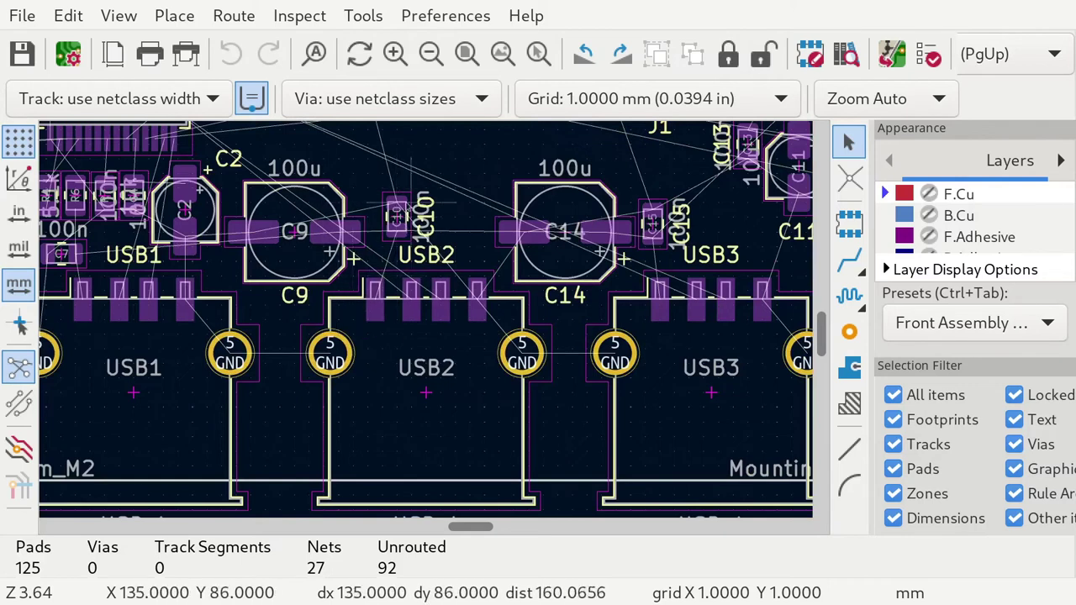
click(376, 215)
key(Escape)
click(367, 227)
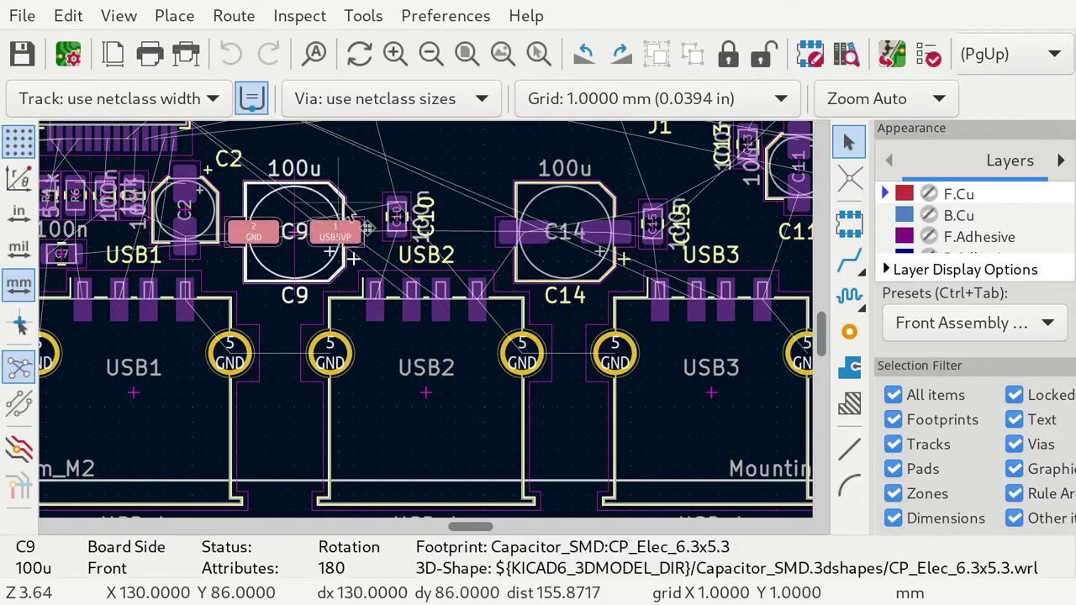
key(Escape)
click(395, 372)
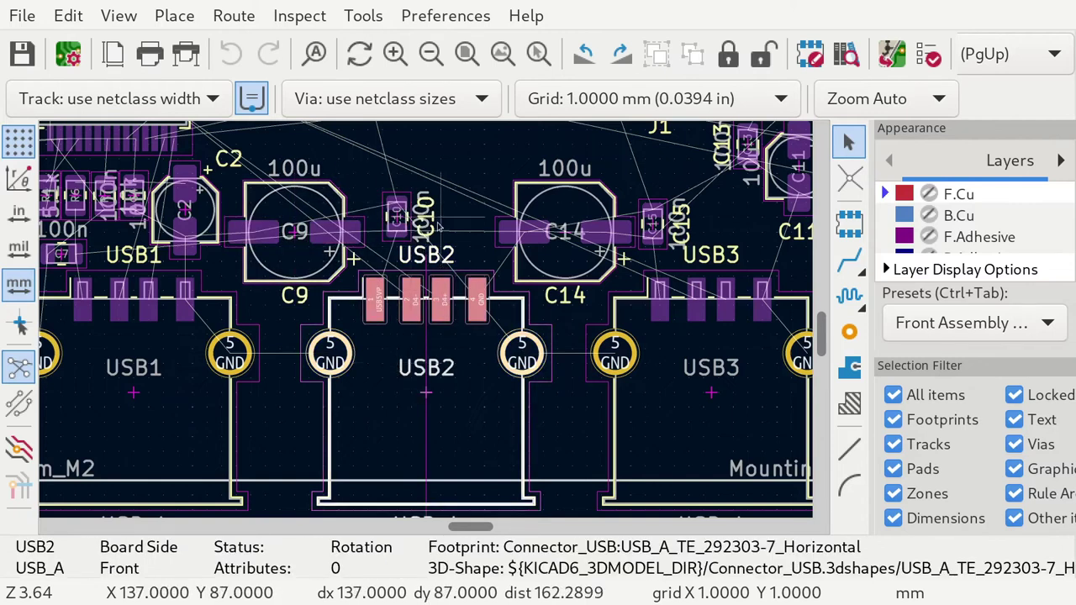
key(Escape)
scroll(439, 226, down, 3)
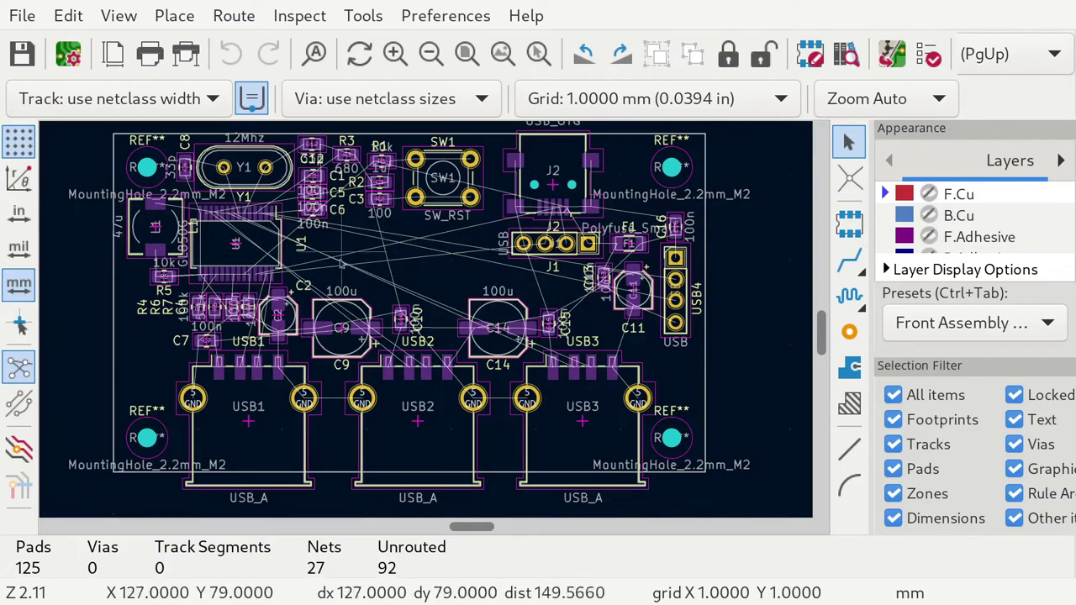
Review the arrangement of crystal Y1, inductor L1 and the small passives around chip U1.
scroll(237, 227, up, 2)
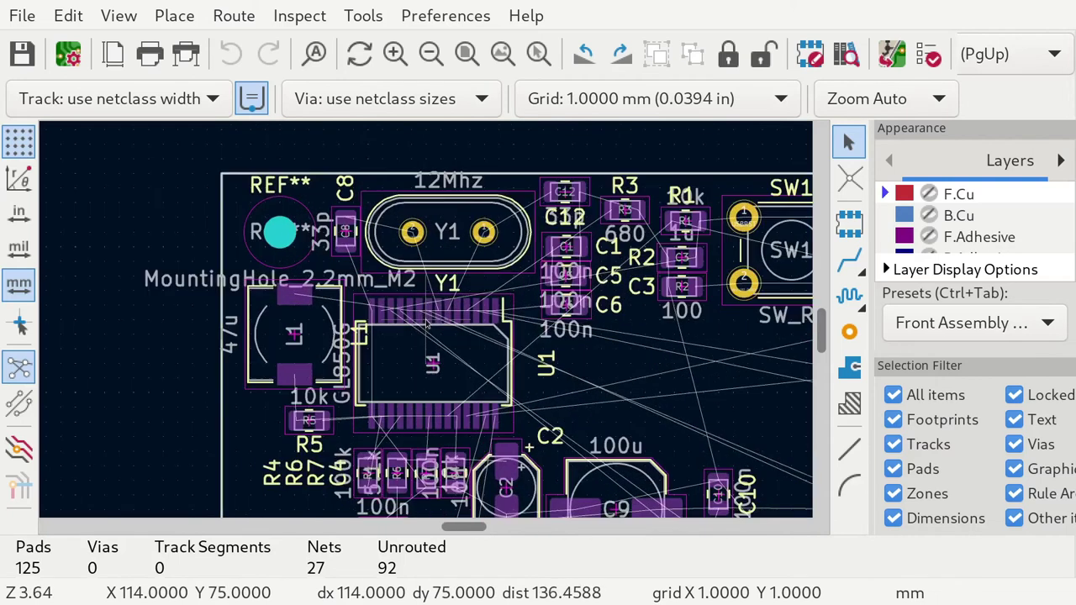
scroll(450, 337, down, 1)
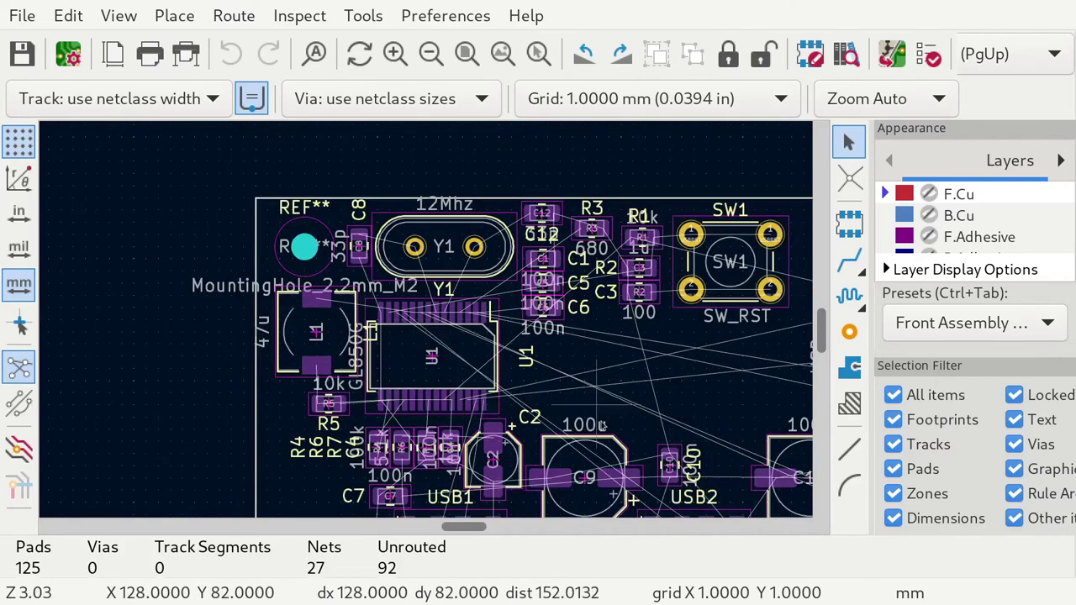
scroll(622, 386, down, 4)
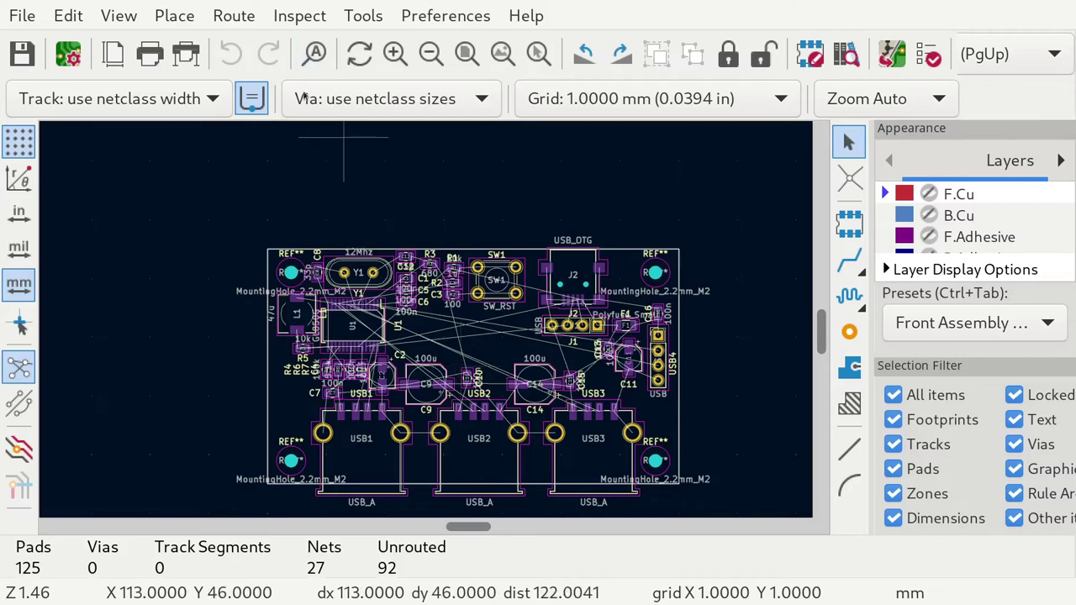
Open the placed board in the 3D Viewer and maximise its window.
click(137, 17)
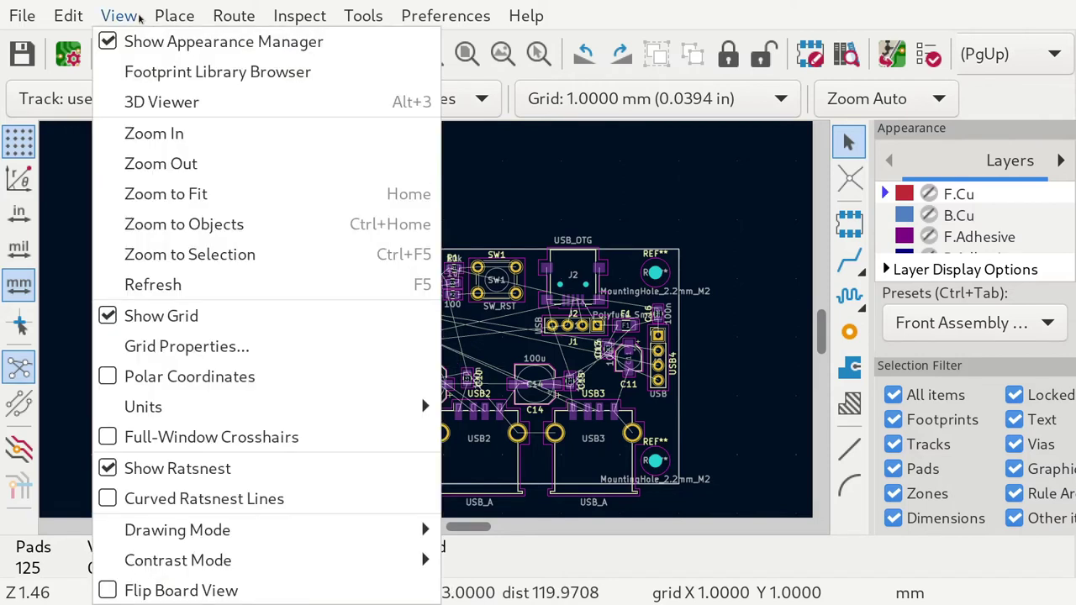
click(189, 104)
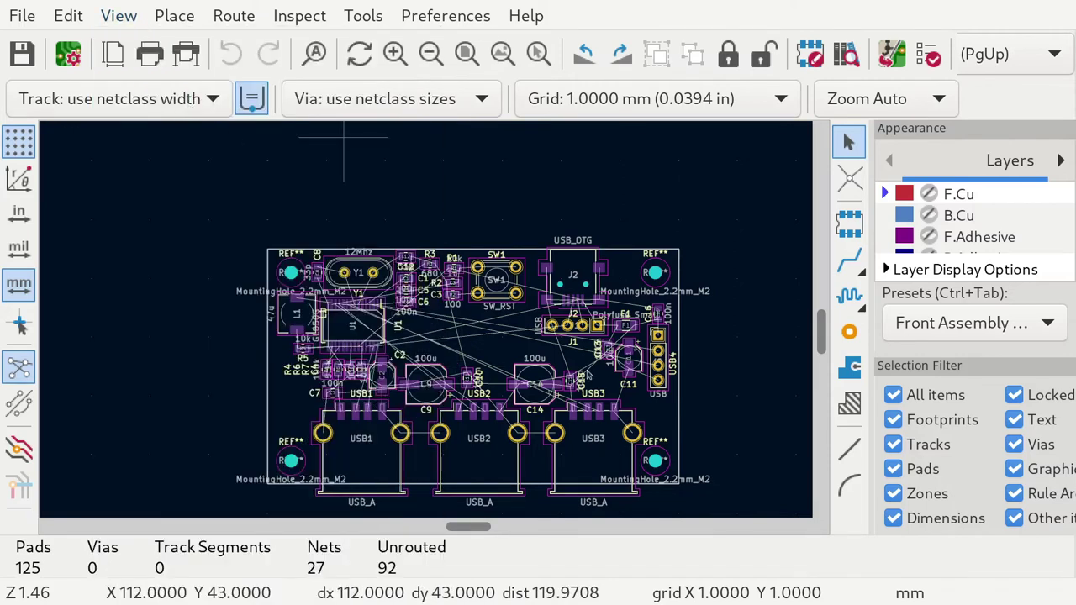
key(super+Up)
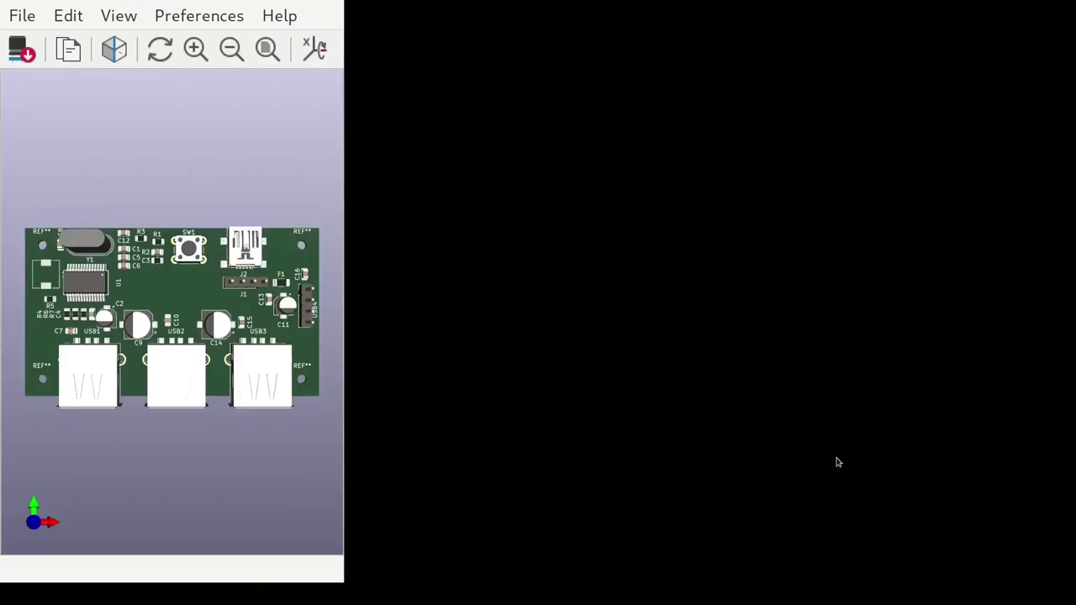
Inspect the 3D board model from tilted angles, including the USB connectors and a close view of capacitors C9, C10 and C14.
scroll(600, 311, up, 4)
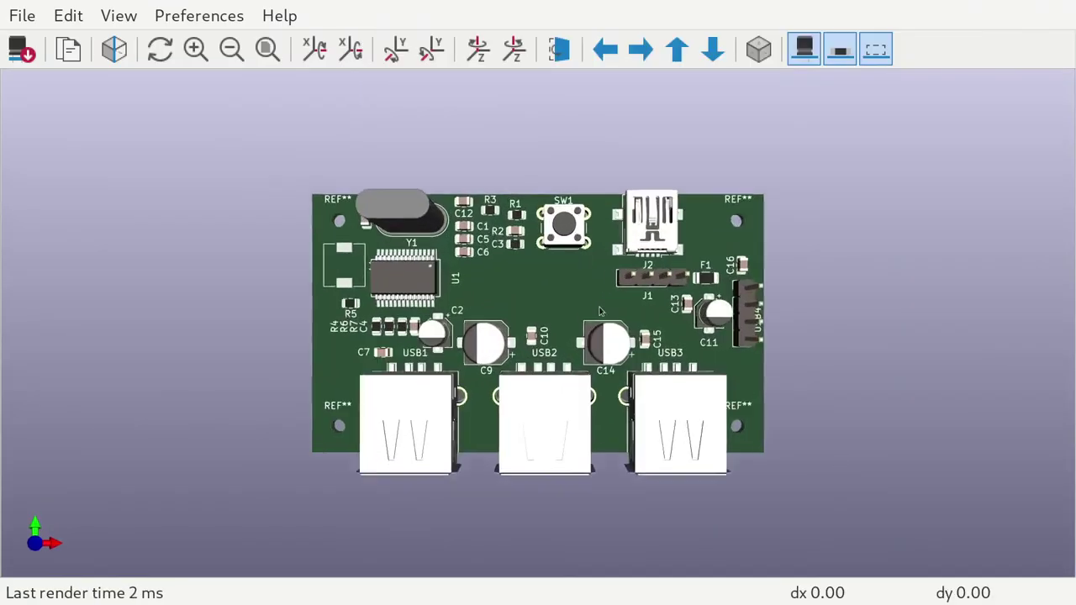
drag(346, 408, 317, 379)
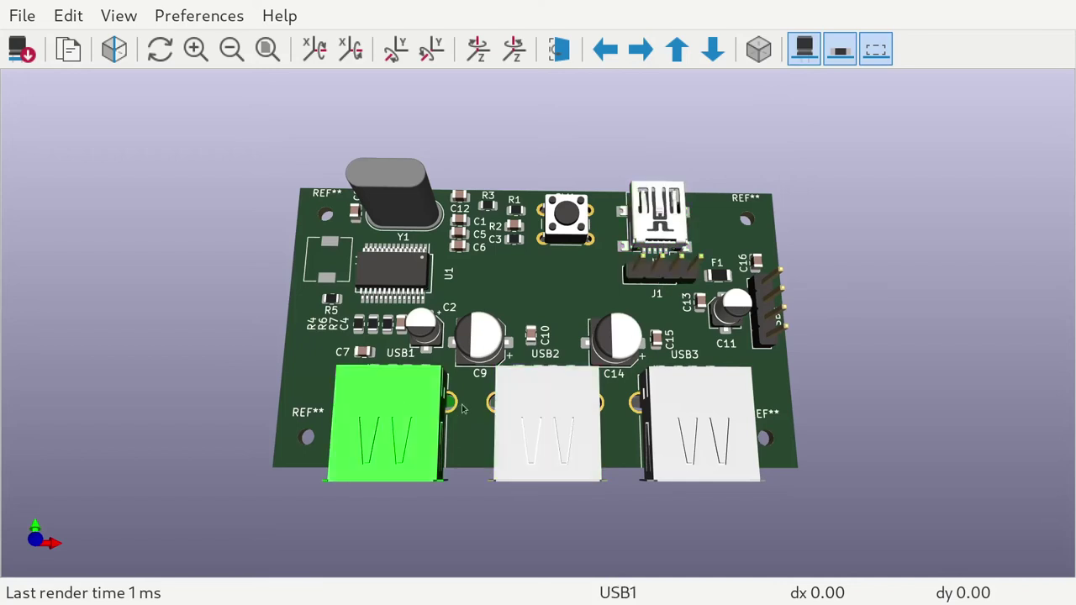
mouse_move(721, 407)
mouse_down()
mouse_move(824, 245)
mouse_move(705, 200)
mouse_move(855, 446)
mouse_move(723, 417)
mouse_up()
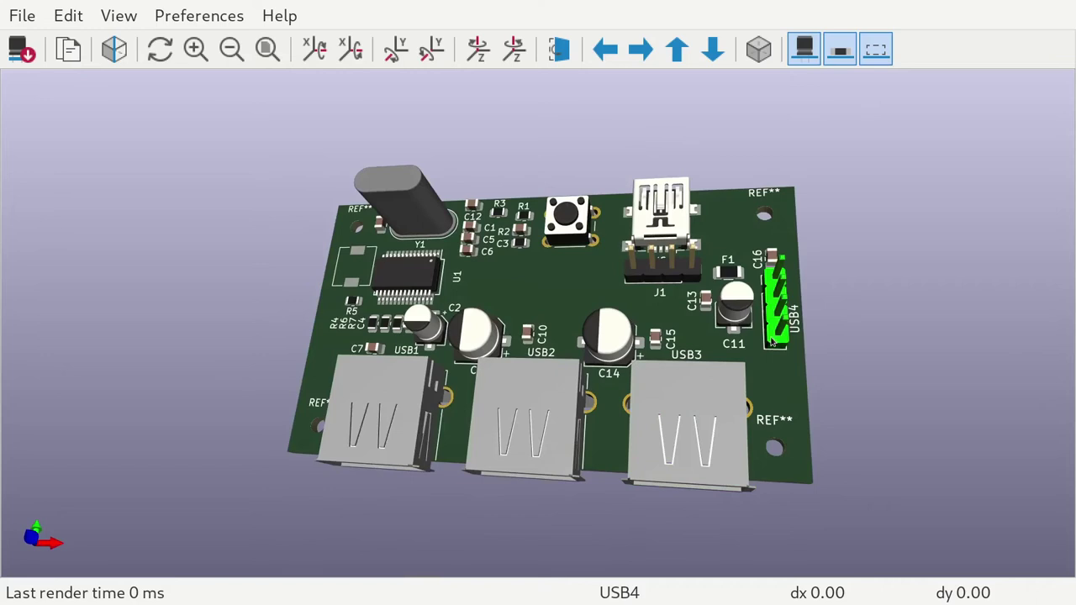
drag(767, 338, 733, 328)
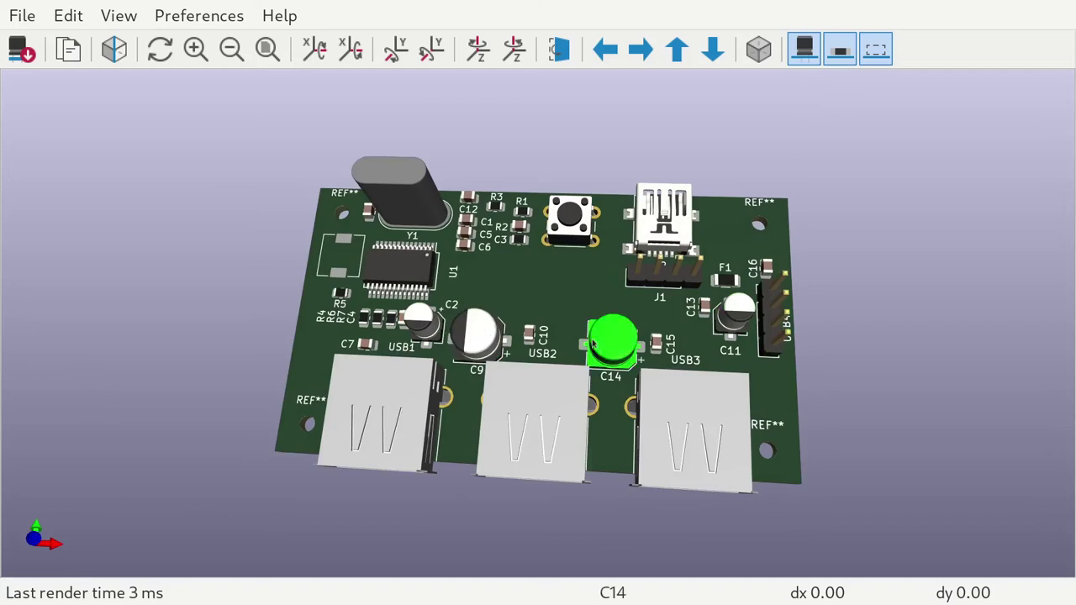
scroll(520, 349, up, 5)
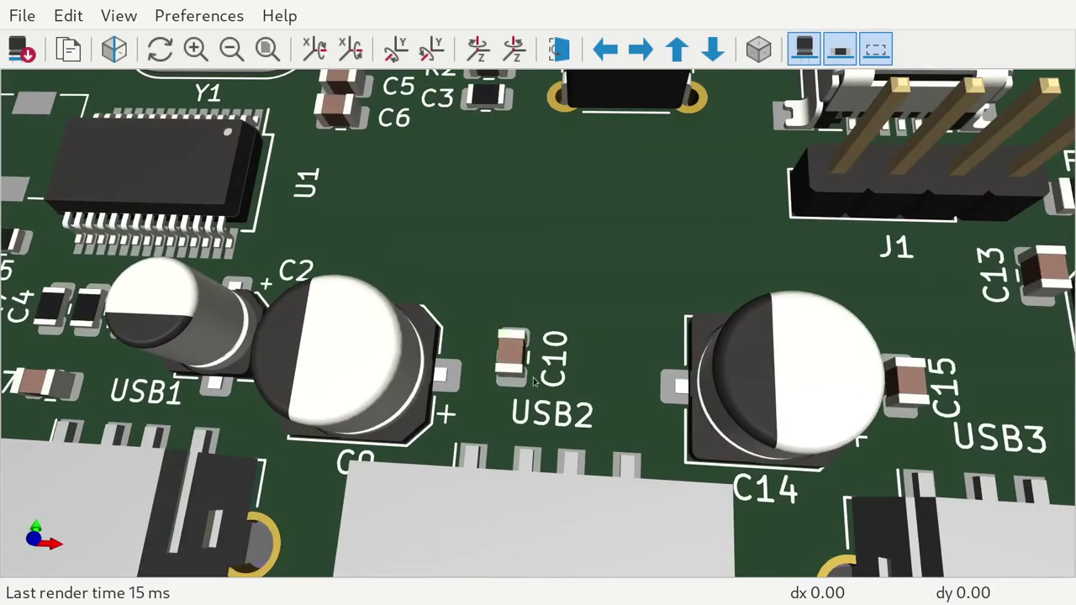
scroll(529, 367, down, 5)
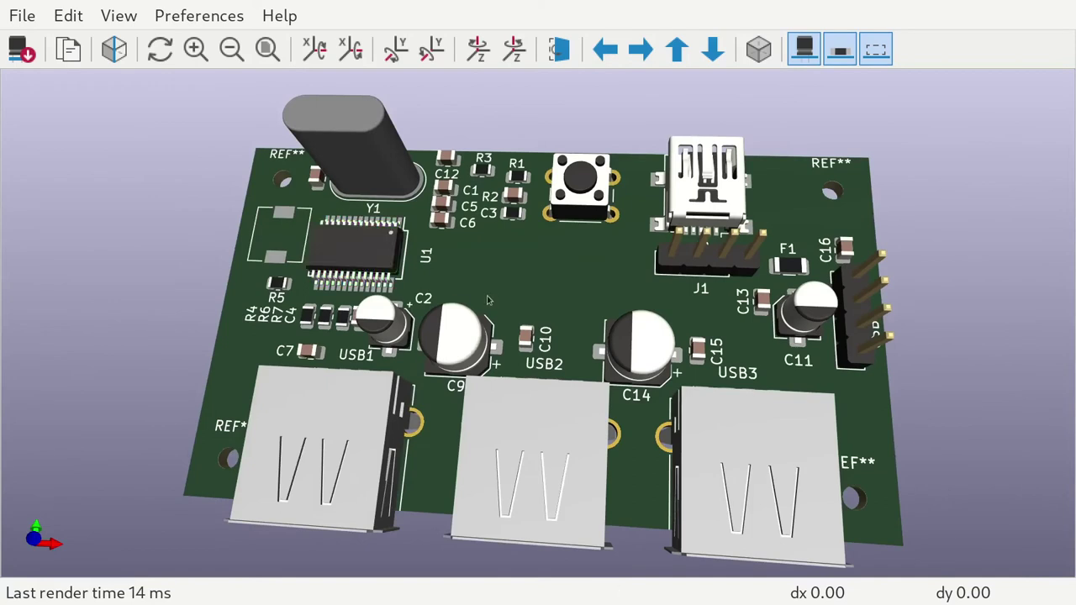
Inspect the 3D board model from the USB connector edge and closely around Y1 and U1, and return to the board layout.
drag(525, 275, 569, 112)
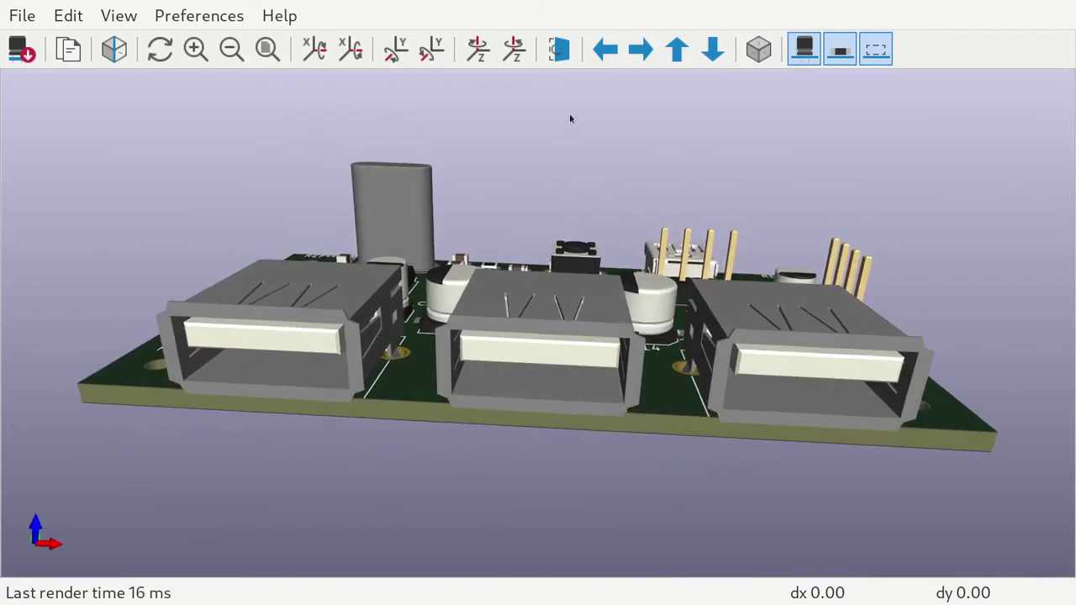
drag(478, 184, 613, 367)
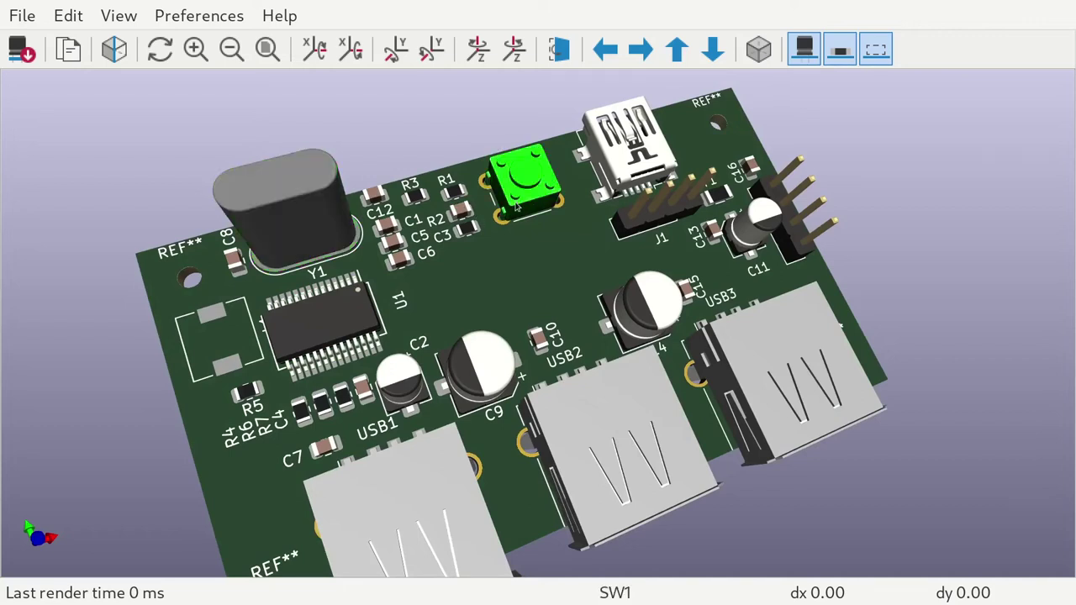
scroll(490, 272, down, 2)
scroll(280, 368, up, 5)
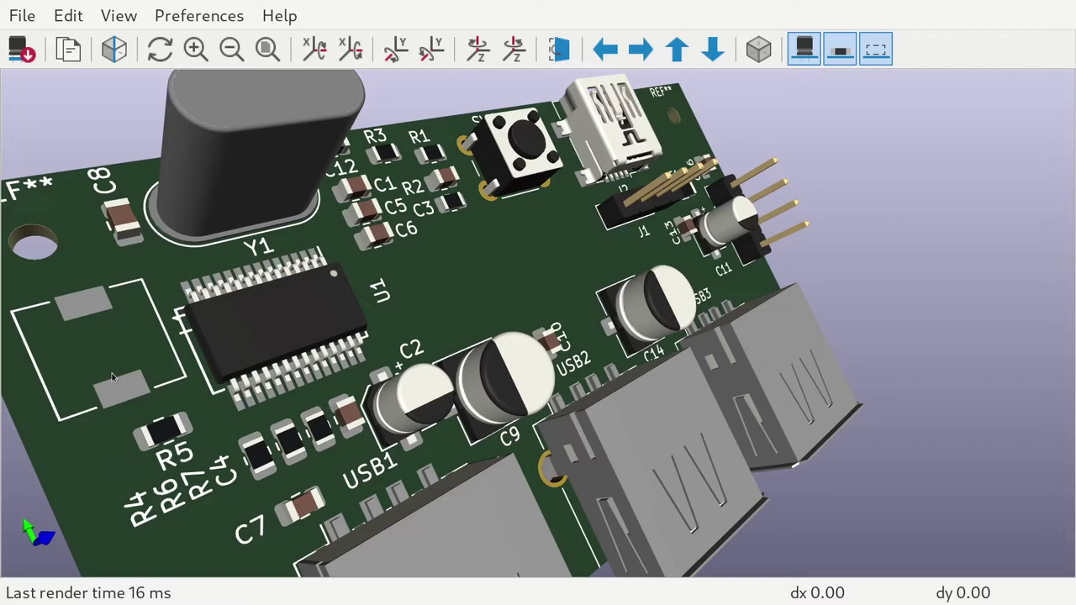
scroll(285, 319, down, 3)
mouse_move(290, 434)
mouse_down()
mouse_move(238, 339)
mouse_move(302, 450)
mouse_up()
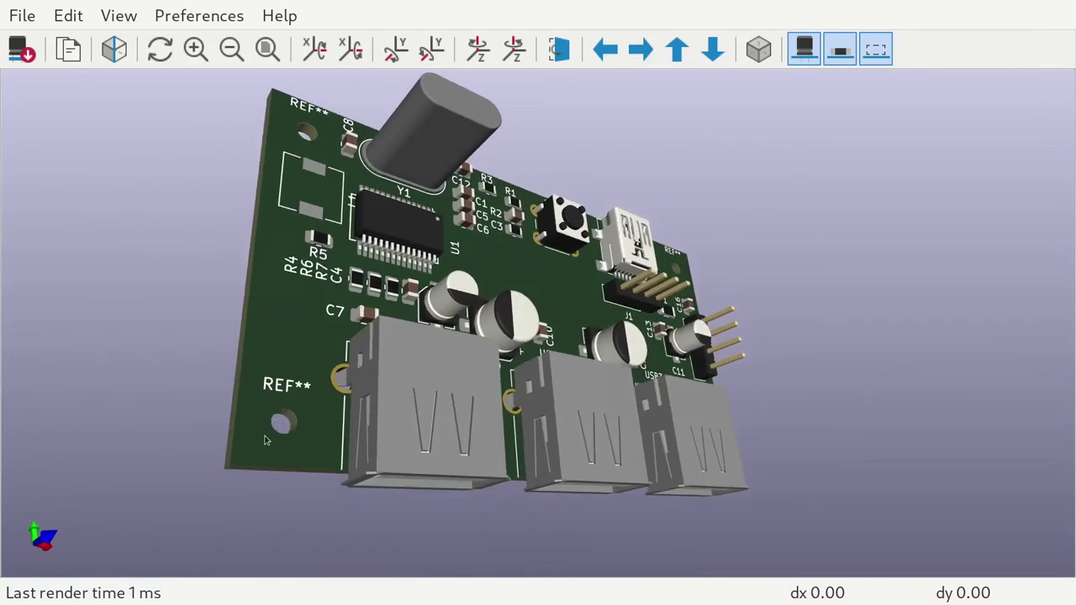
drag(352, 421, 235, 362)
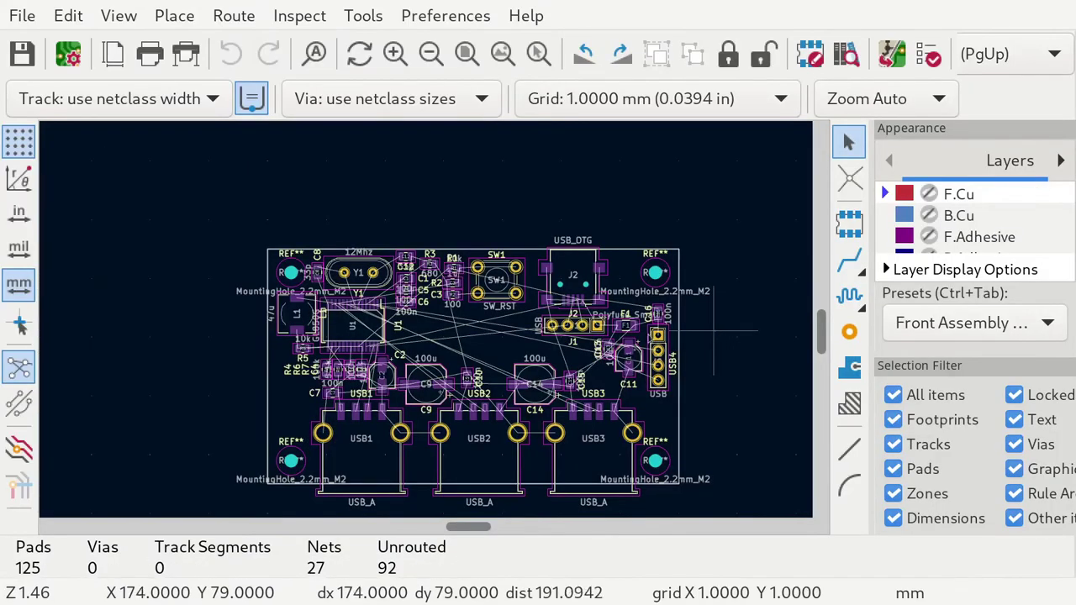
Switch the board's layer preset to All Copper Layers.
scroll(433, 298, up, 3)
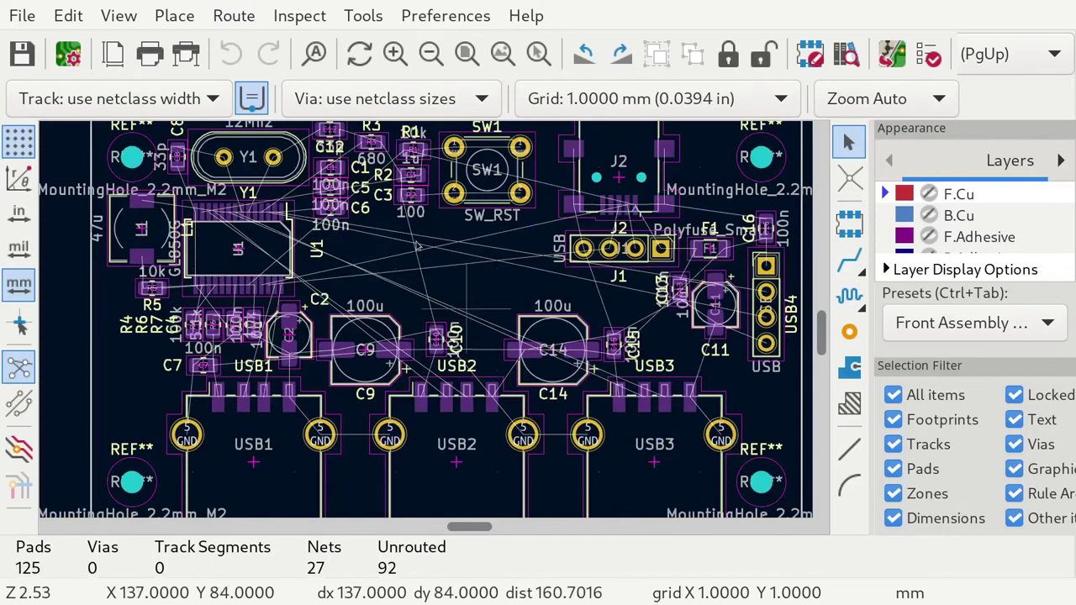
click(917, 324)
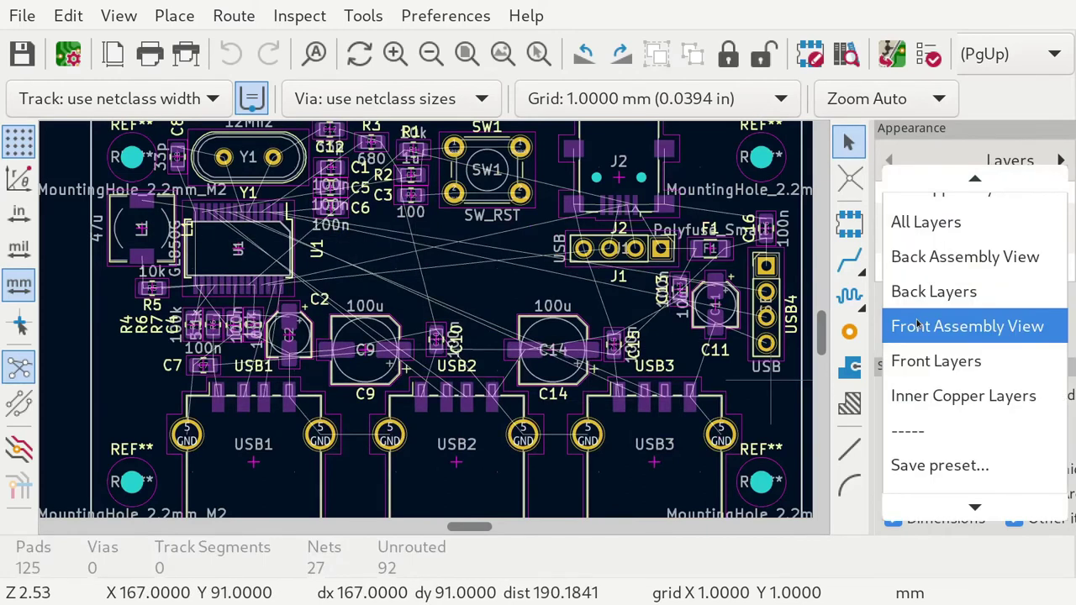
click(945, 329)
click(947, 326)
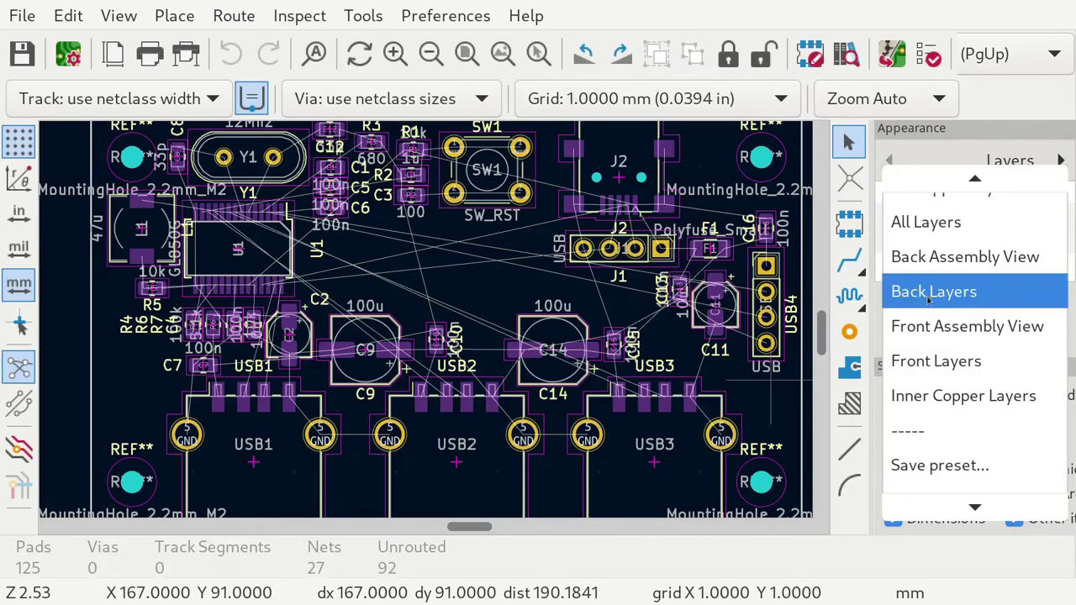
scroll(957, 296, up, 1)
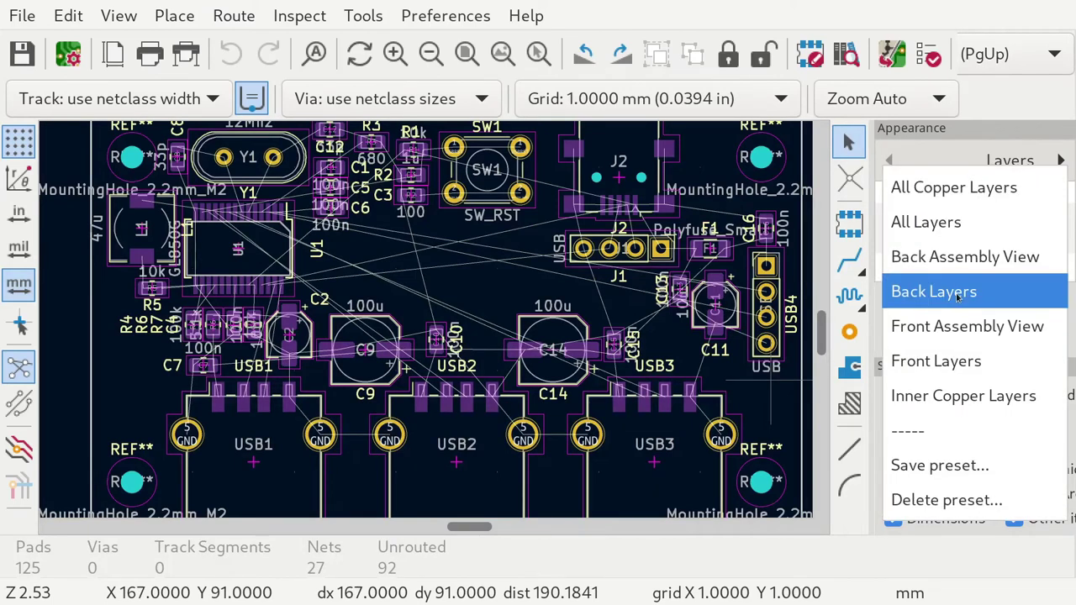
click(942, 189)
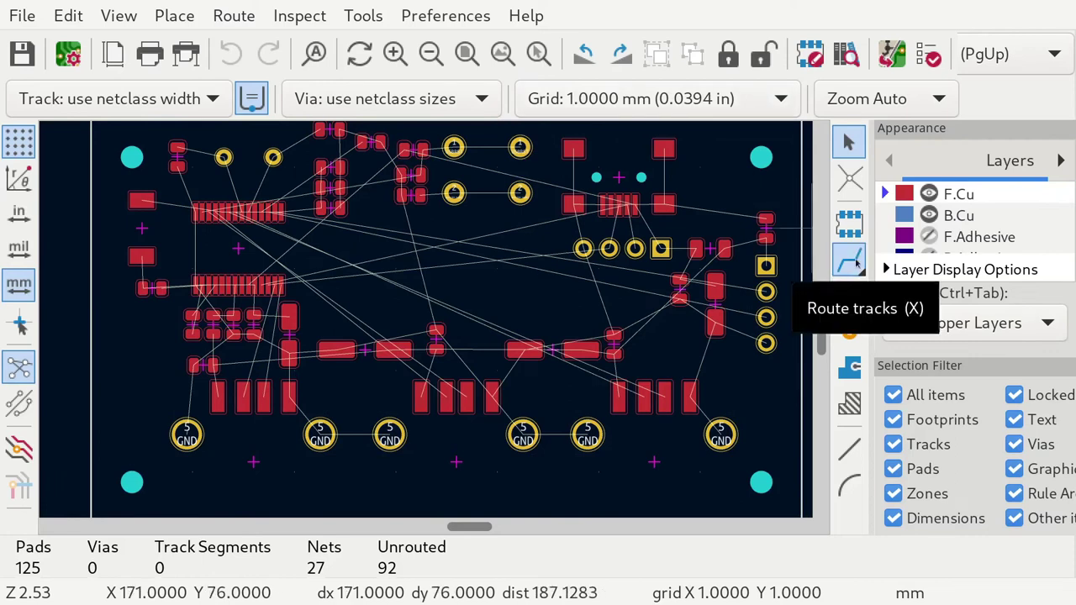
Open the net class settings in Board Setup and review the defined Default and pwr classes.
click(28, 16)
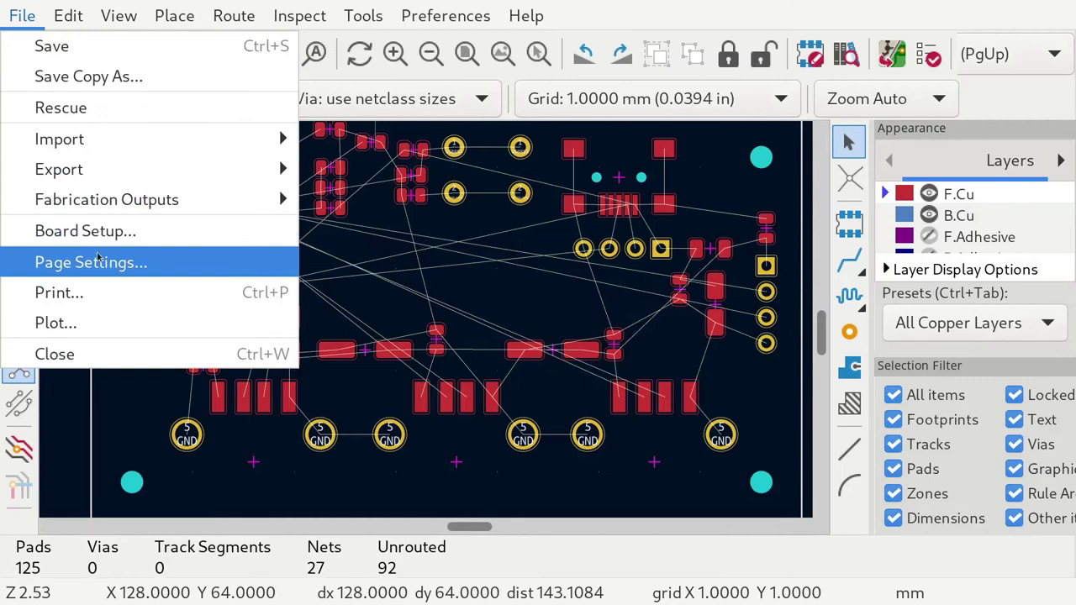
click(130, 243)
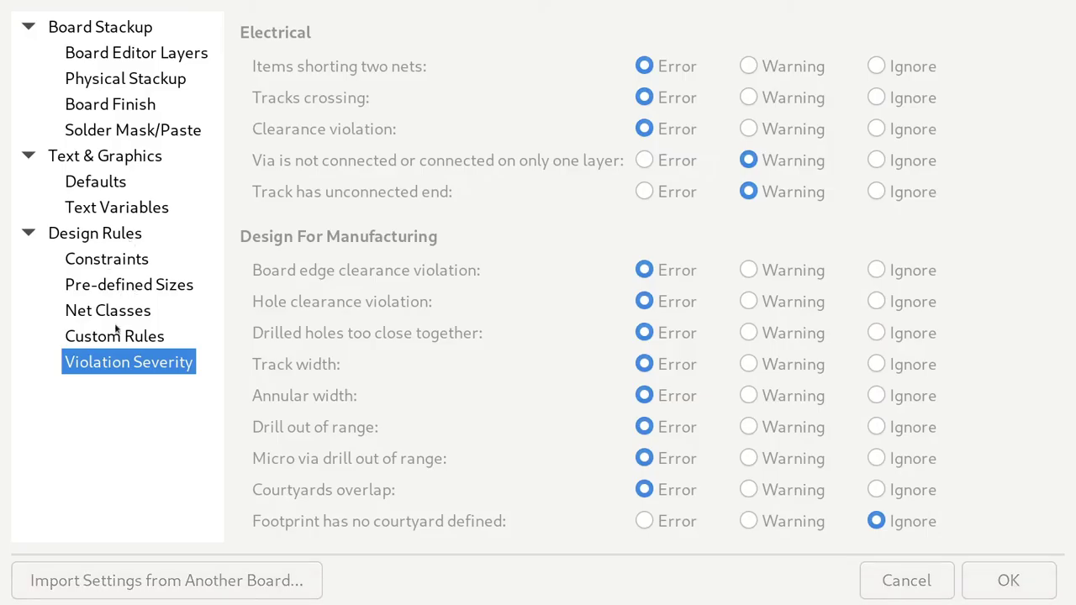
click(122, 312)
click(336, 57)
click(339, 105)
click(339, 105)
click(352, 123)
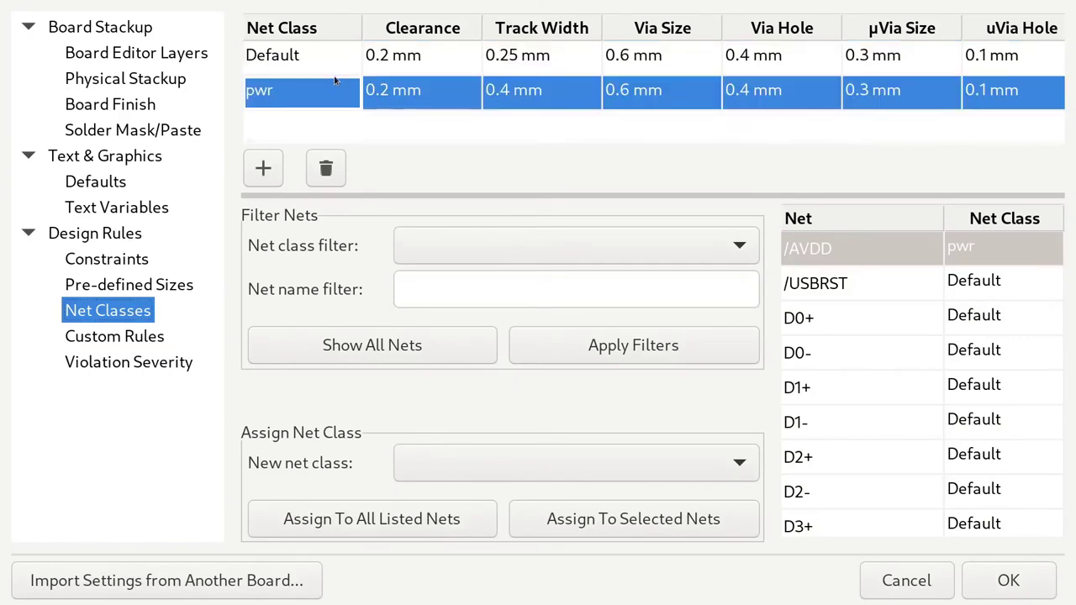
Compare the track widths of the Default and pwr net classes.
click(276, 68)
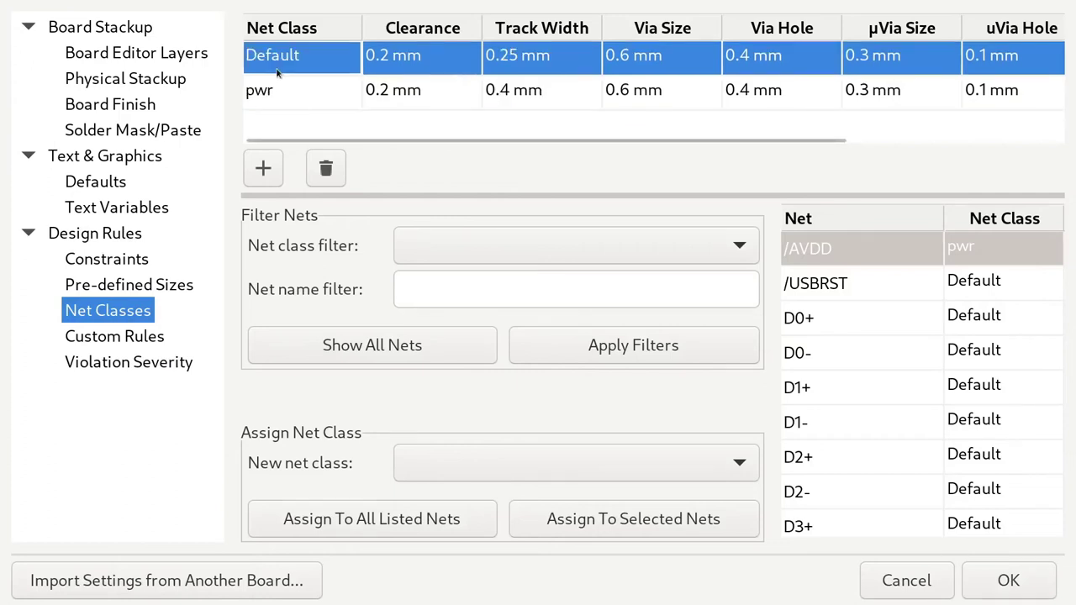
click(287, 88)
click(333, 122)
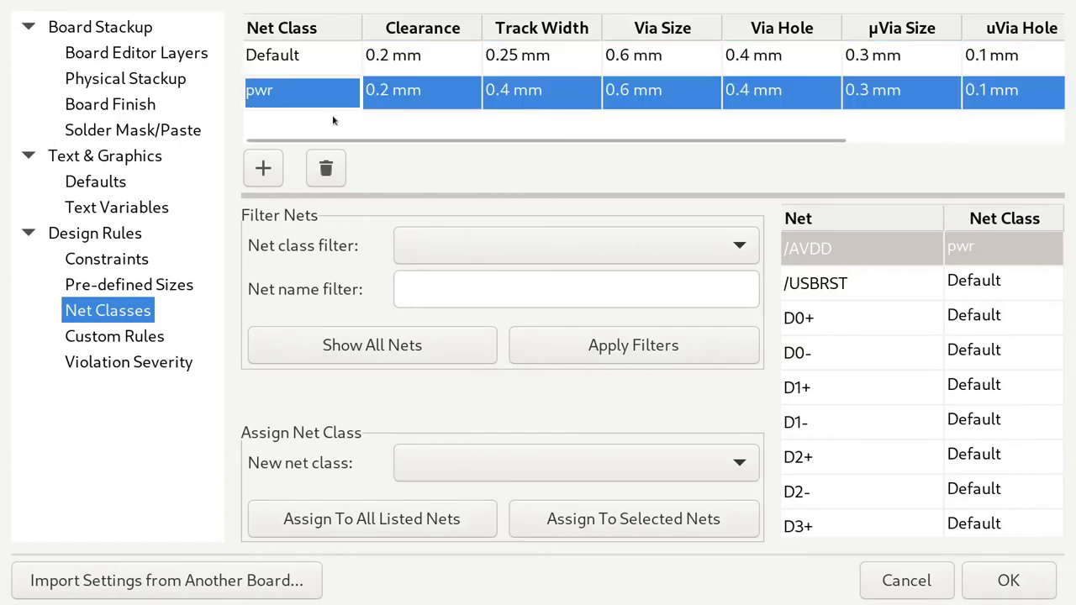
click(549, 59)
click(556, 84)
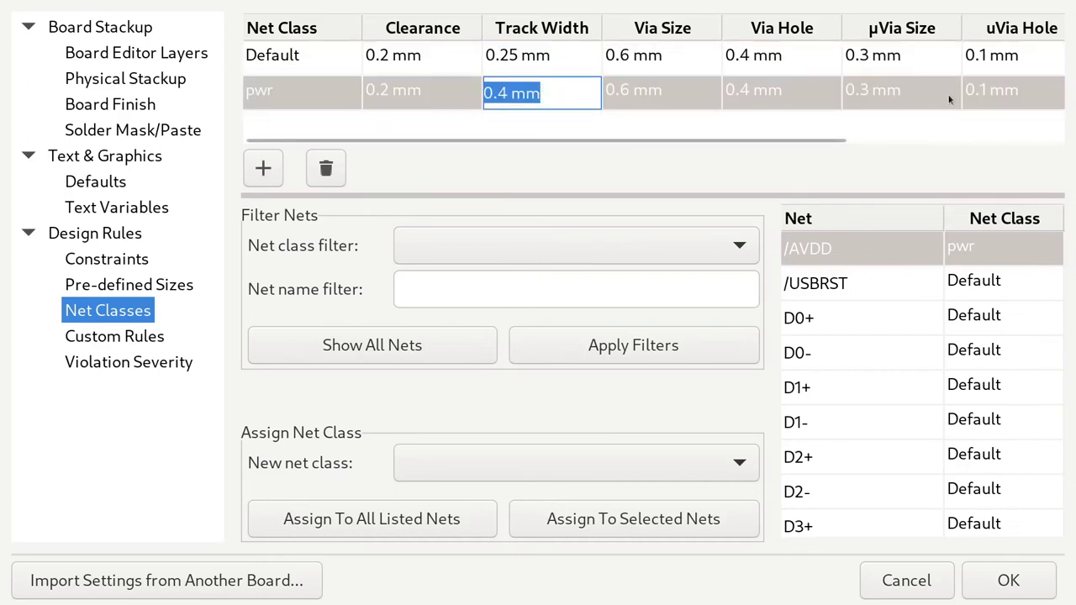
click(638, 123)
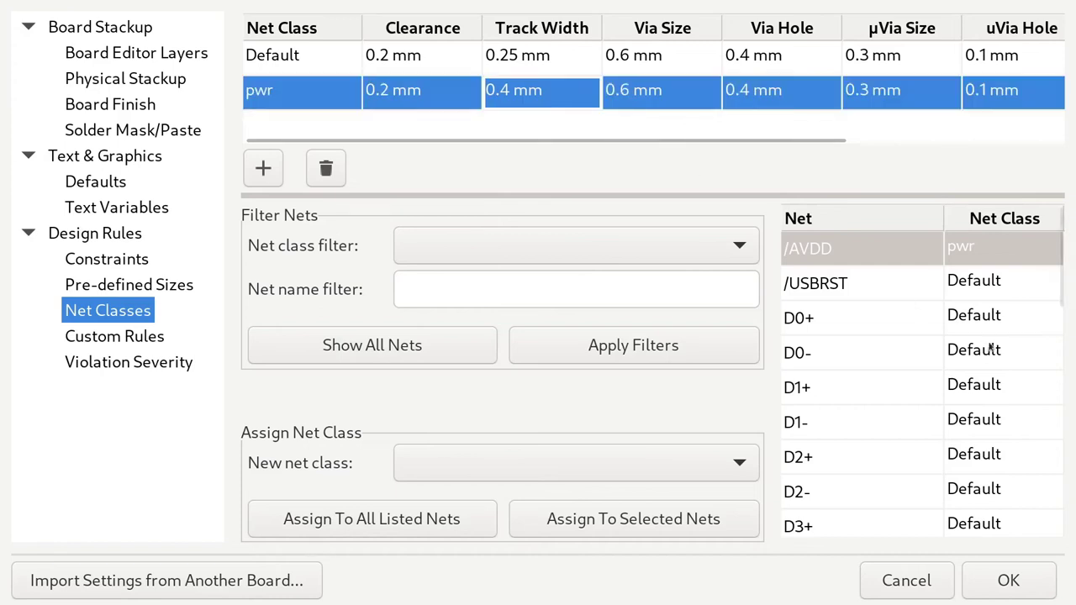
Check the net class assignments of the D0+, D0- and /AVDD nets.
scroll(925, 379, down, 3)
scroll(964, 389, down, 4)
scroll(908, 387, up, 6)
click(900, 325)
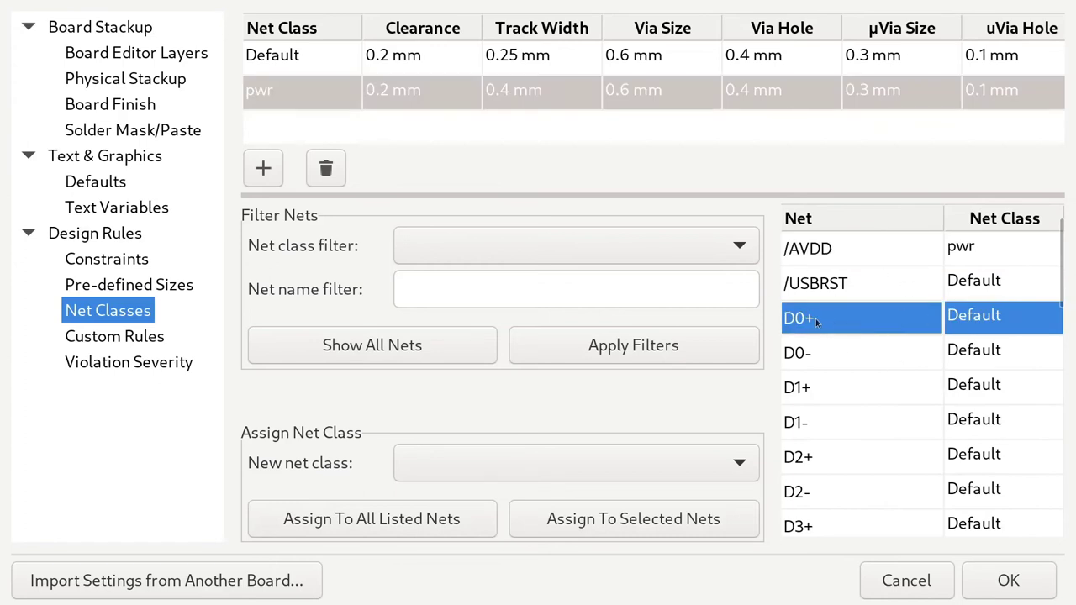
click(833, 358)
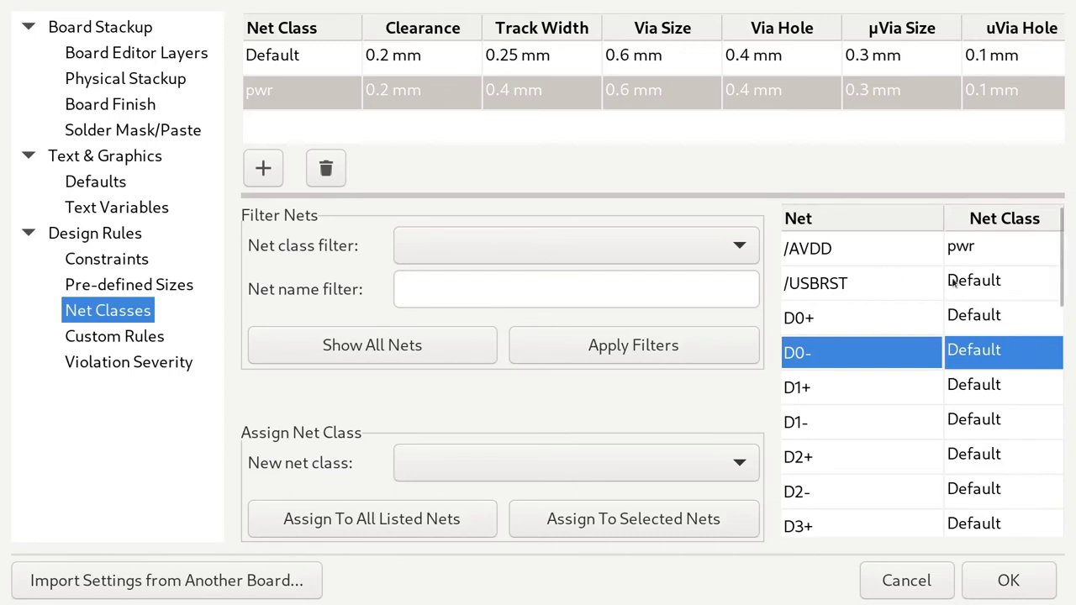
click(813, 250)
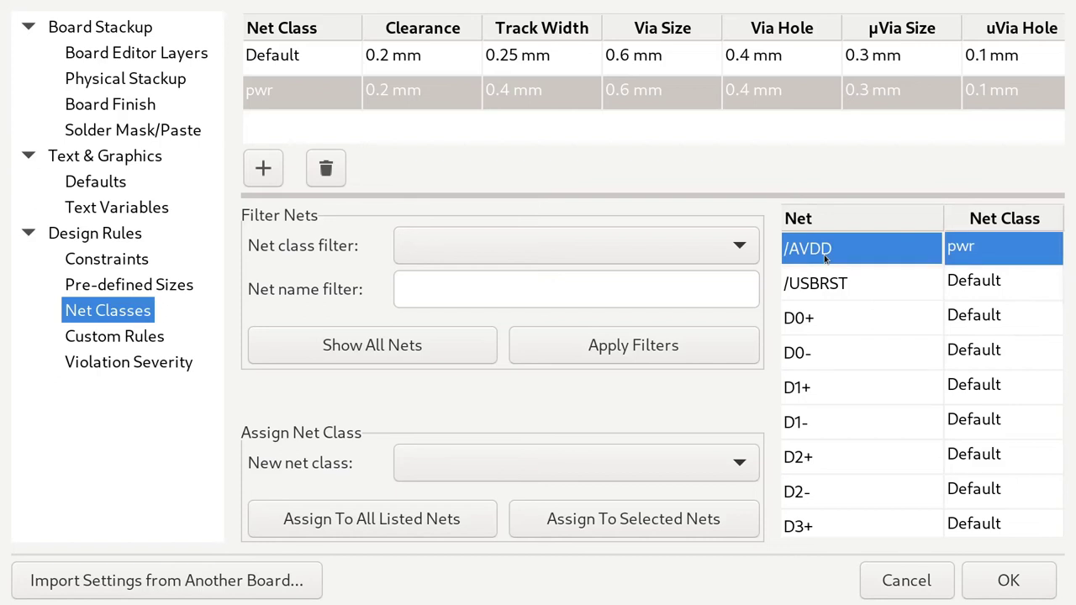
Check the net classes of GND, USB3V3, USB5V and USB5VP, and leave Board Setup without saving changes.
scroll(994, 261, down, 5)
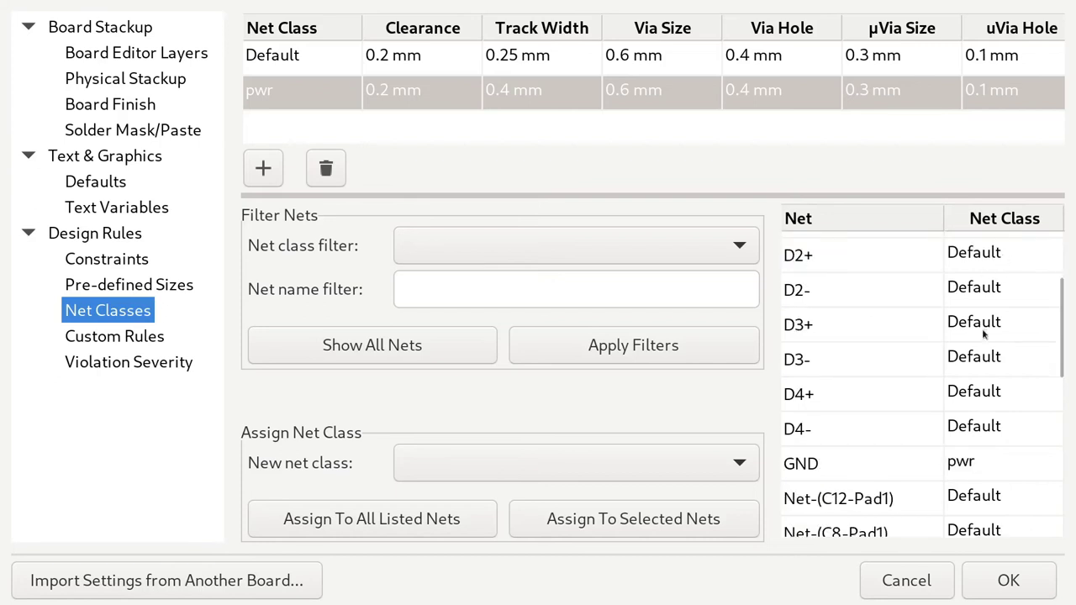
click(874, 309)
scroll(978, 304, down, 3)
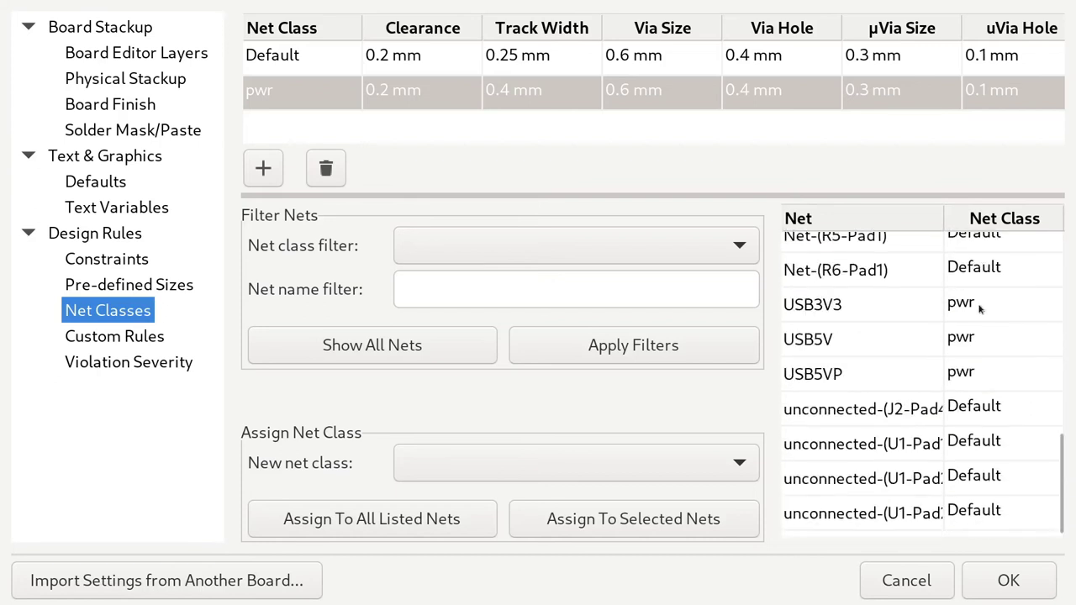
click(839, 304)
click(847, 343)
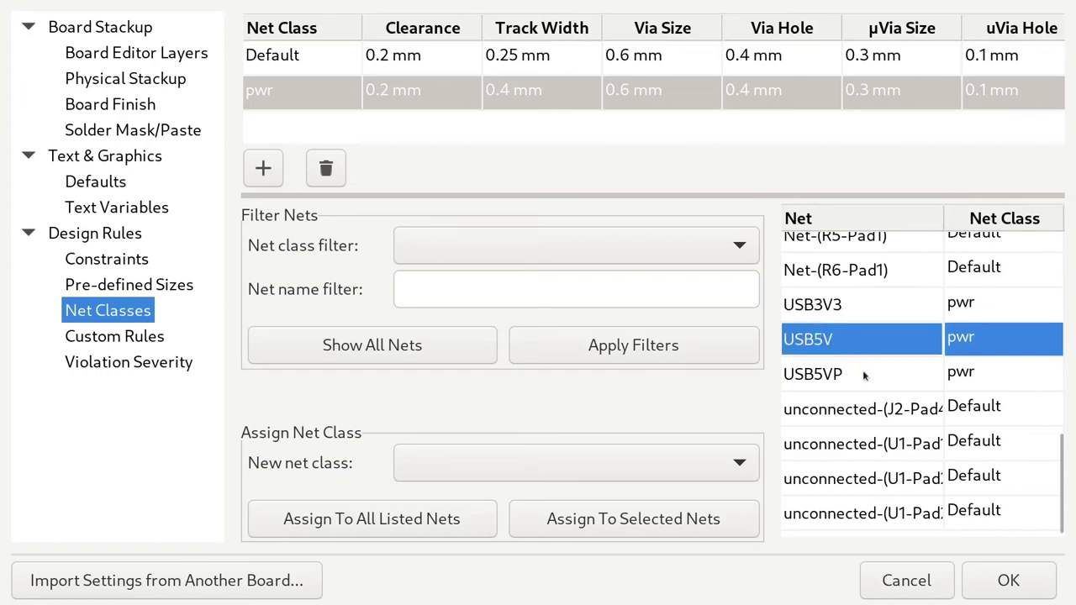
click(863, 376)
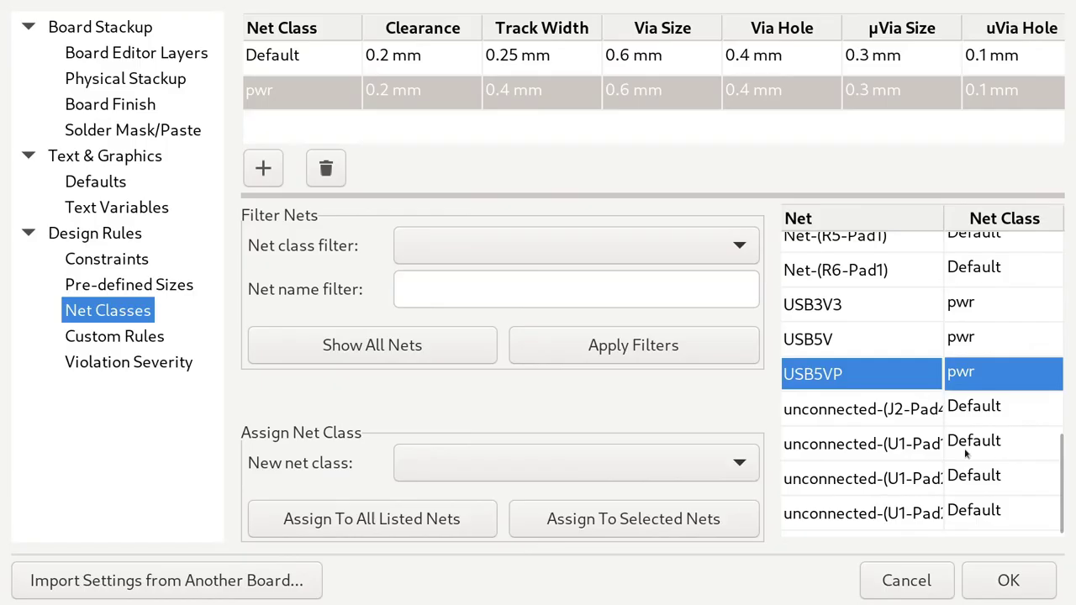
click(906, 581)
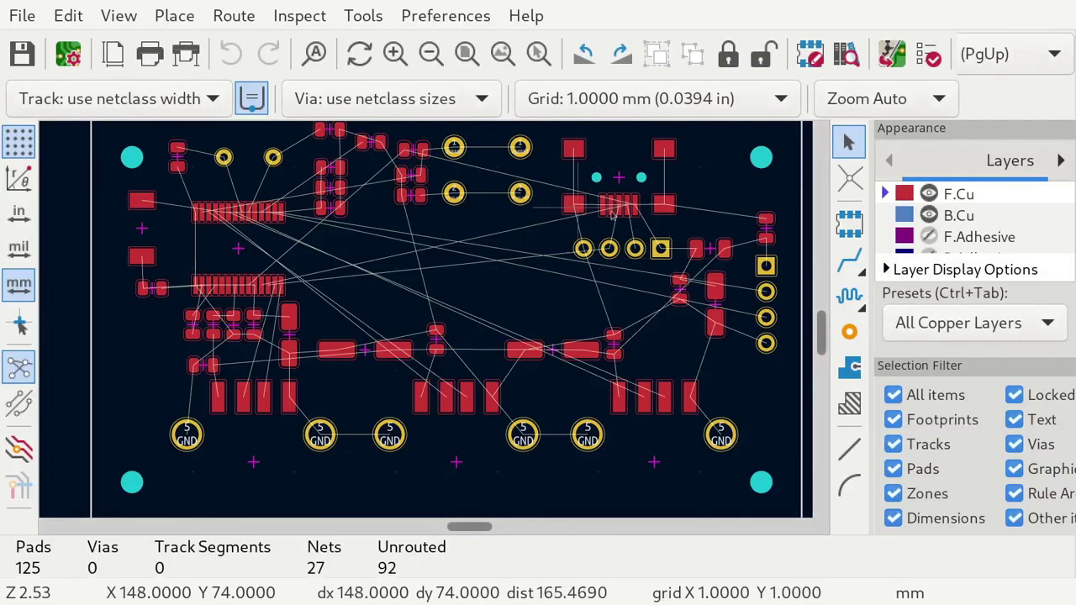
Use the Local Ratsnest tool to examine the connections of C13's pads and connector J2's lower mounting pad.
click(849, 177)
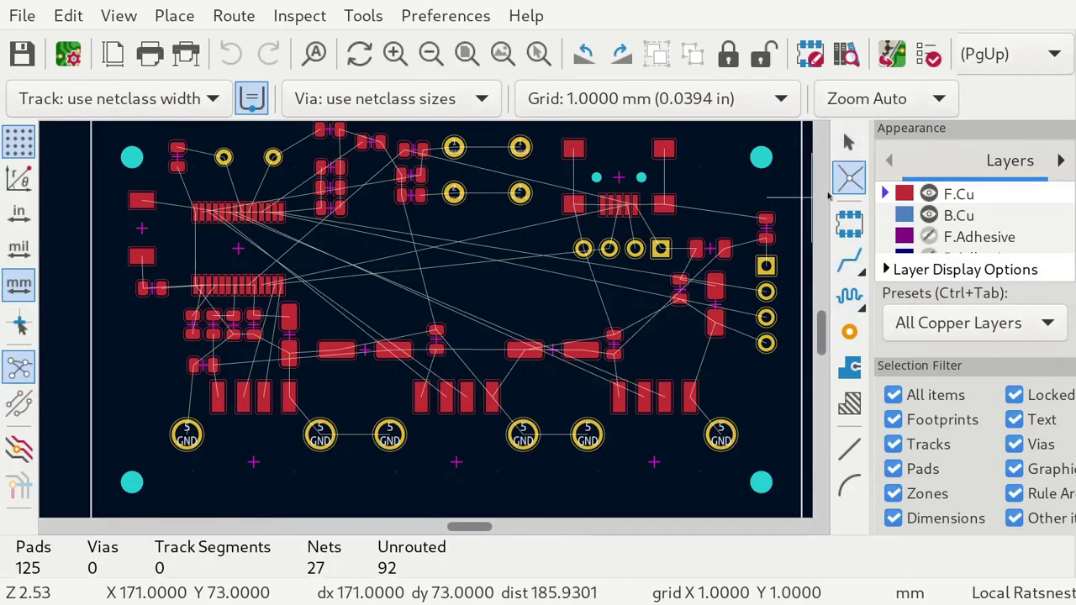
click(681, 286)
click(682, 298)
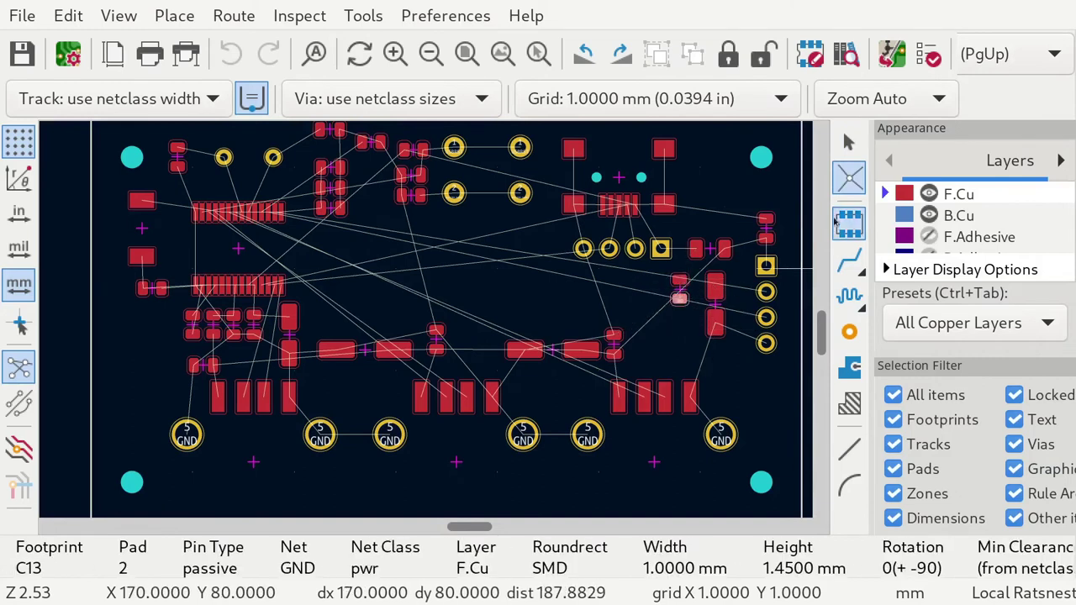
click(528, 225)
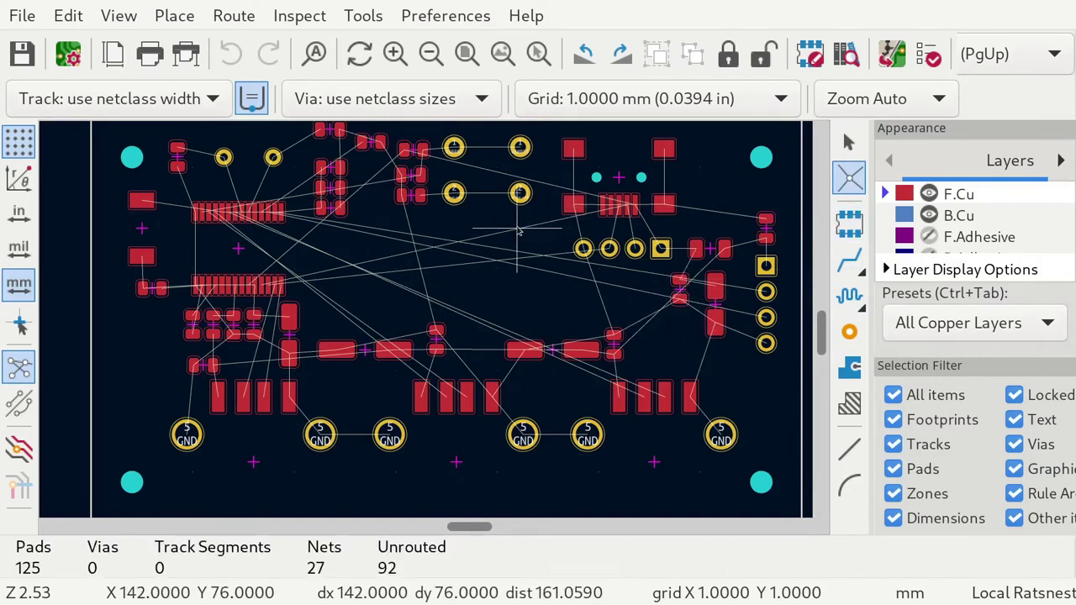
click(571, 205)
click(560, 217)
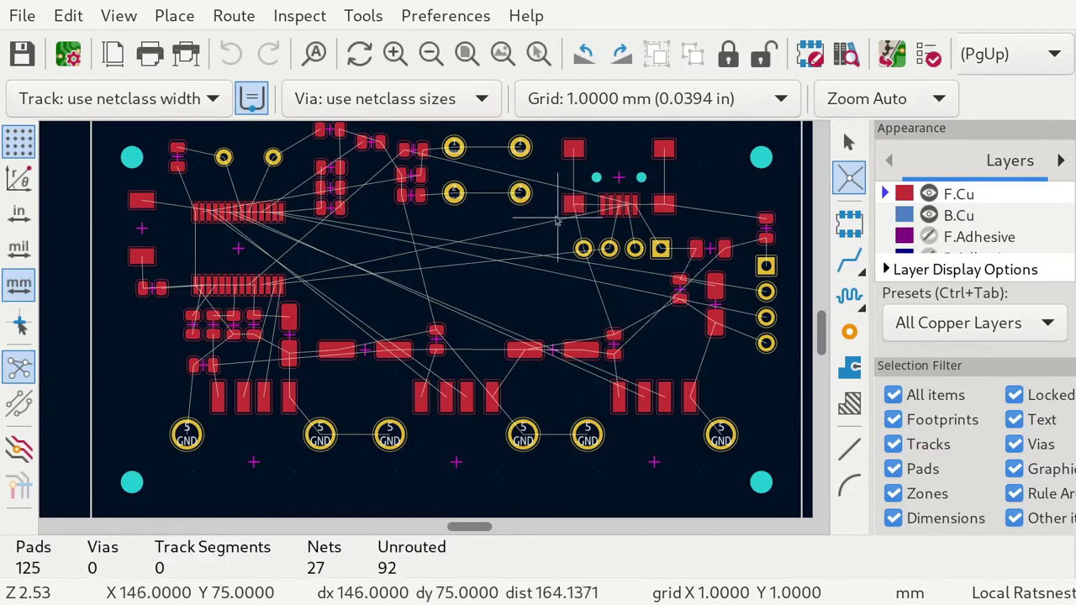
click(576, 210)
click(555, 269)
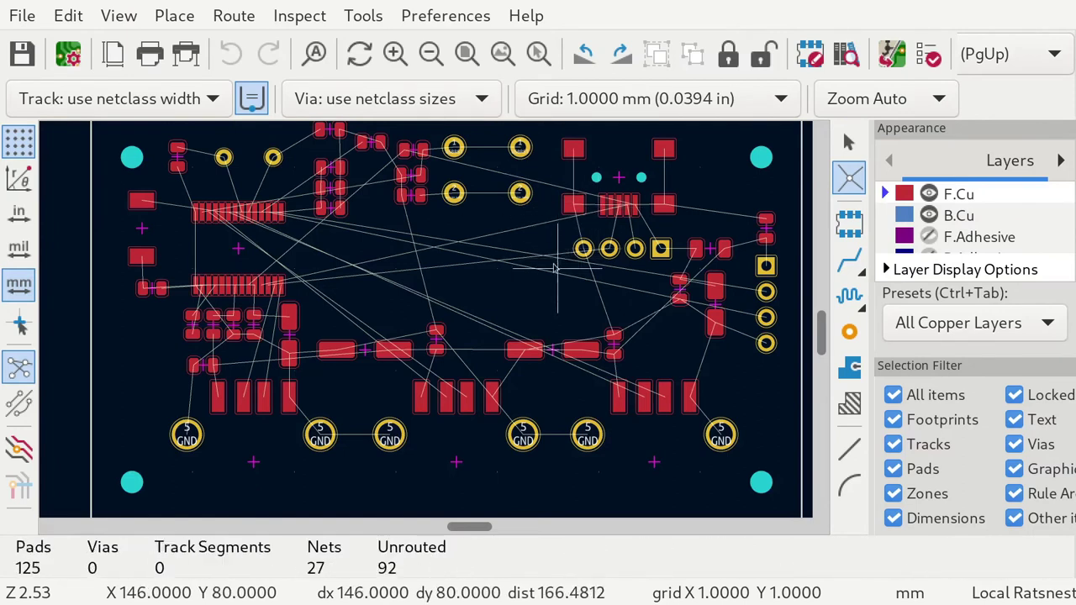
Open the USB_Hub.kicad_sch schematic from the project files and maximise its window.
key(super+Right)
double_click(177, 166)
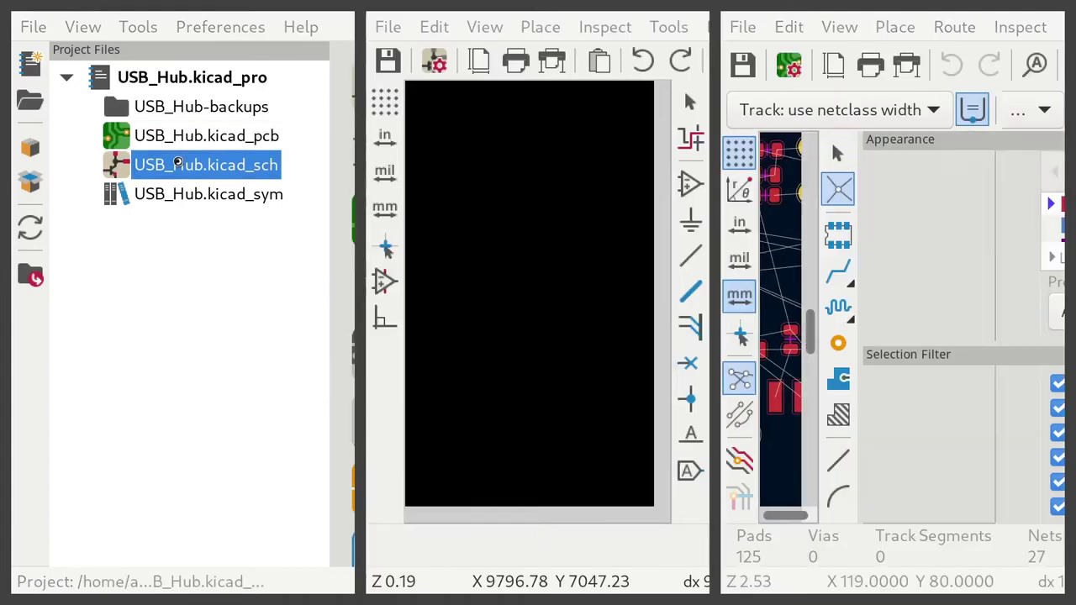
key(super+Up)
scroll(529, 294, up, 8)
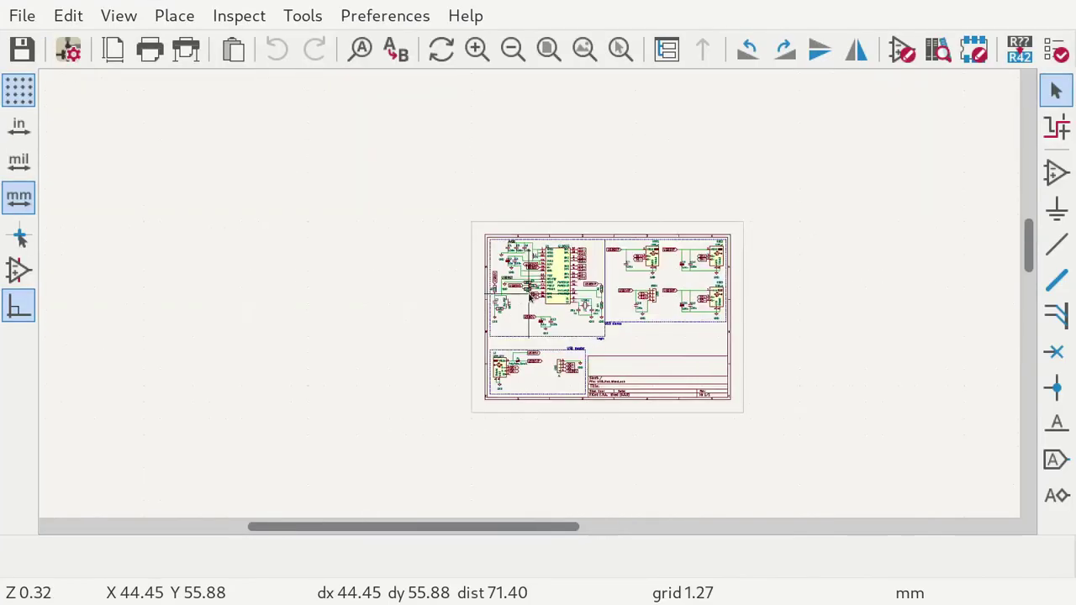
Highlight the USB5V net at U1's 5V pin and trace it across the whole schematic.
click(1060, 135)
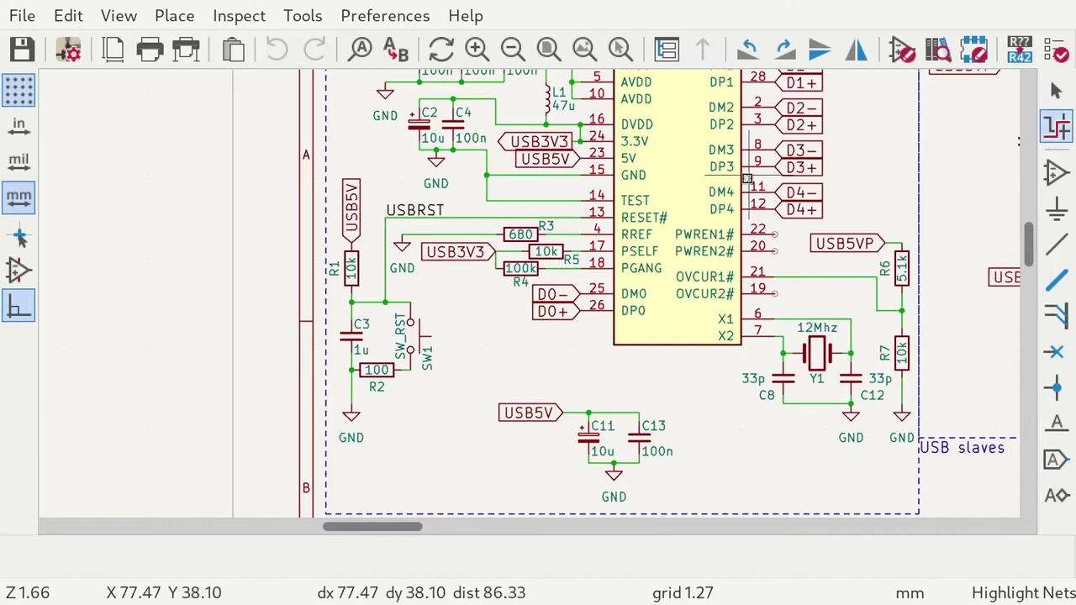
scroll(763, 183, down, 2)
scroll(352, 273, up, 3)
click(681, 317)
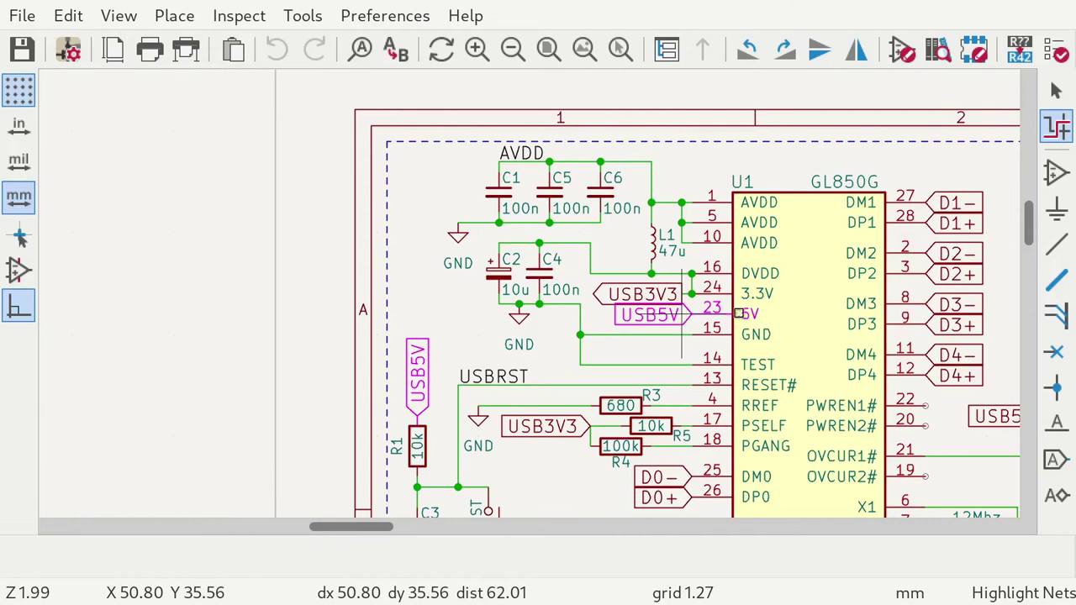
scroll(687, 338, down, 4)
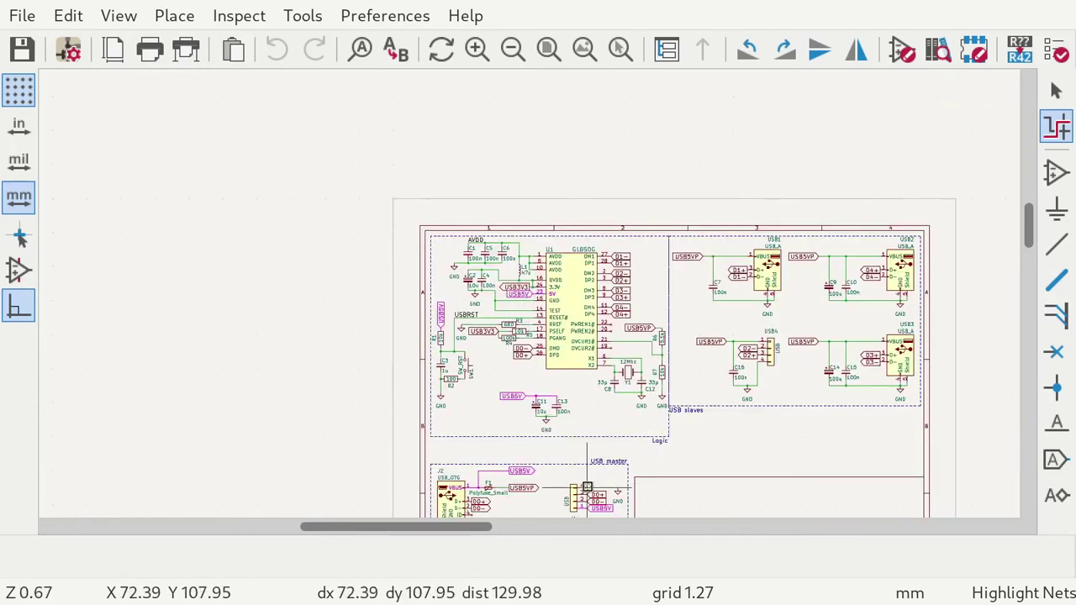
Highlight the USB5VP, GND and USB3V3 nets one after another and trace each across the schematic.
scroll(581, 483, up, 1)
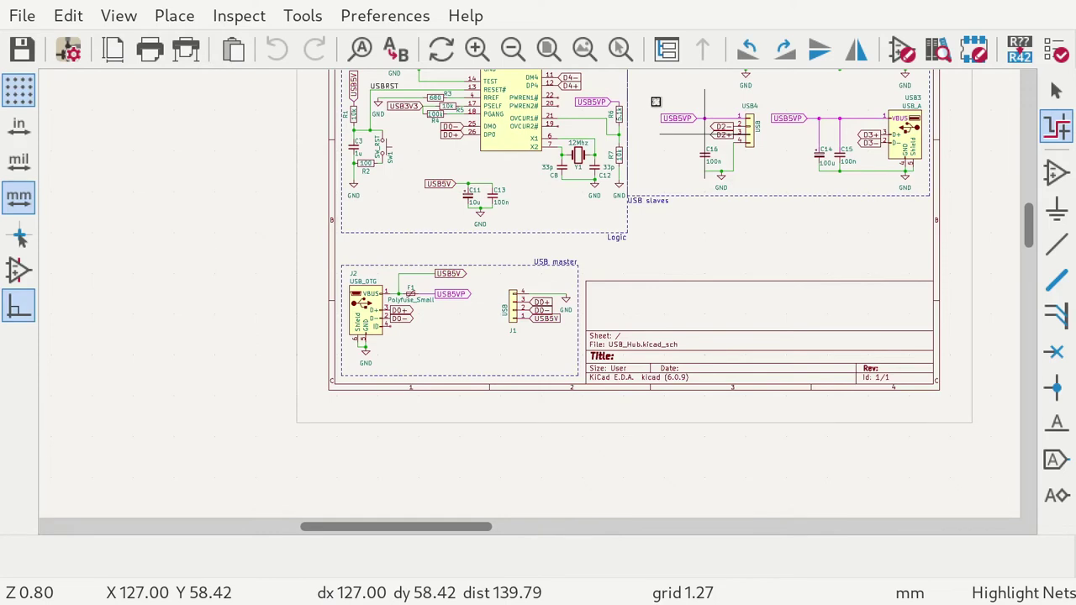
scroll(656, 102, down, 2)
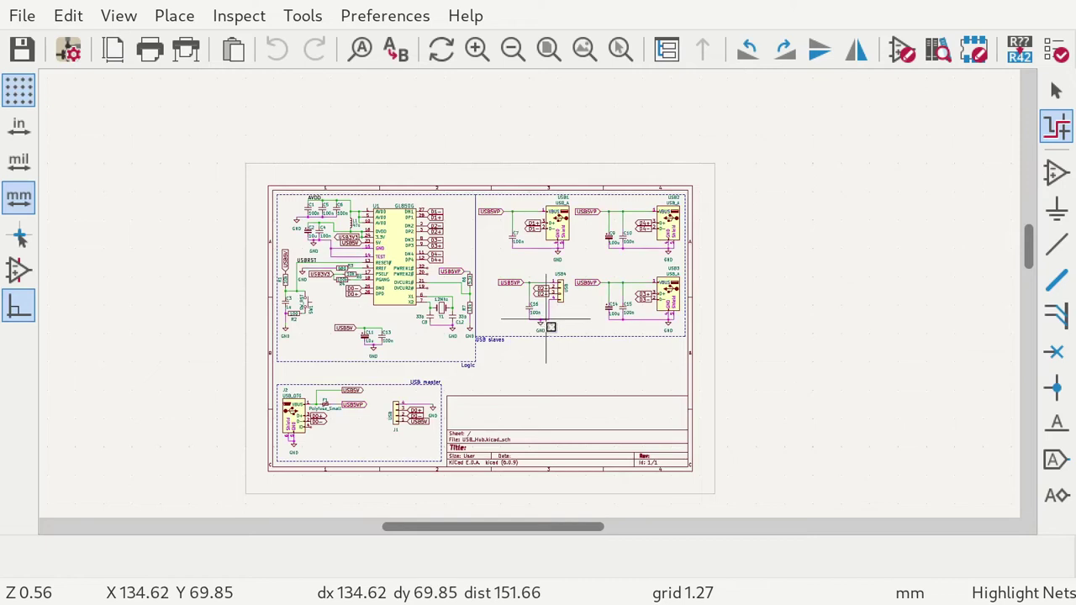
scroll(545, 321, up, 2)
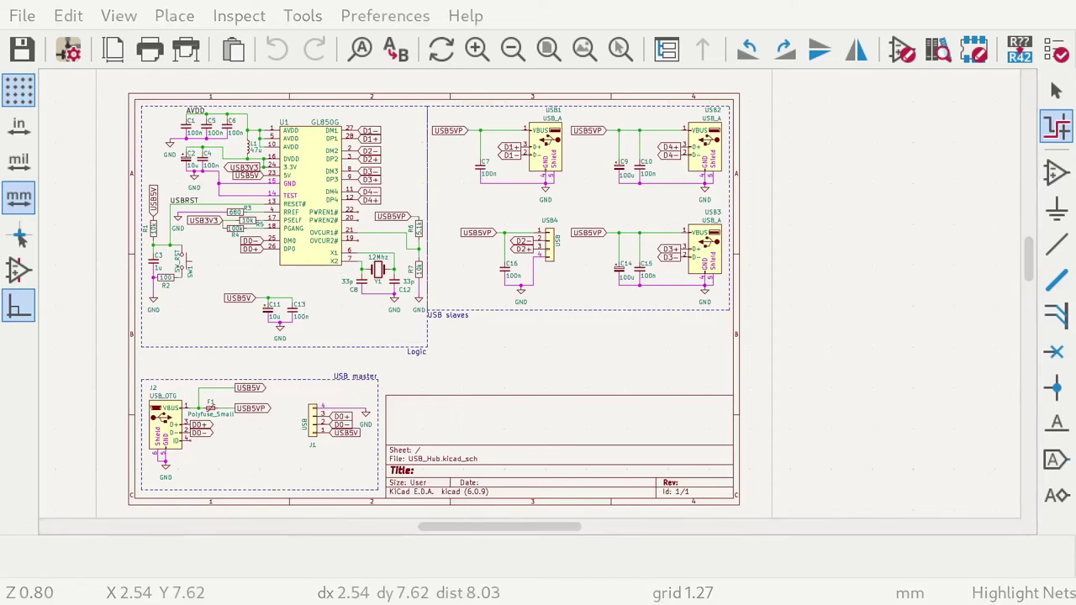
scroll(208, 160, up, 1)
scroll(528, 293, up, 6)
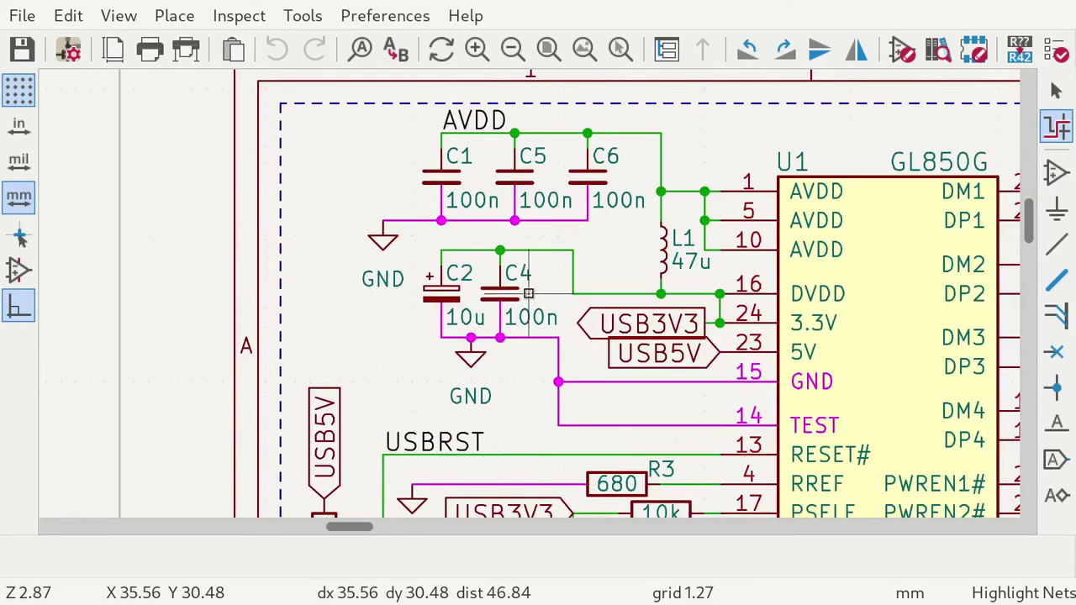
scroll(528, 293, down, 5)
click(528, 293)
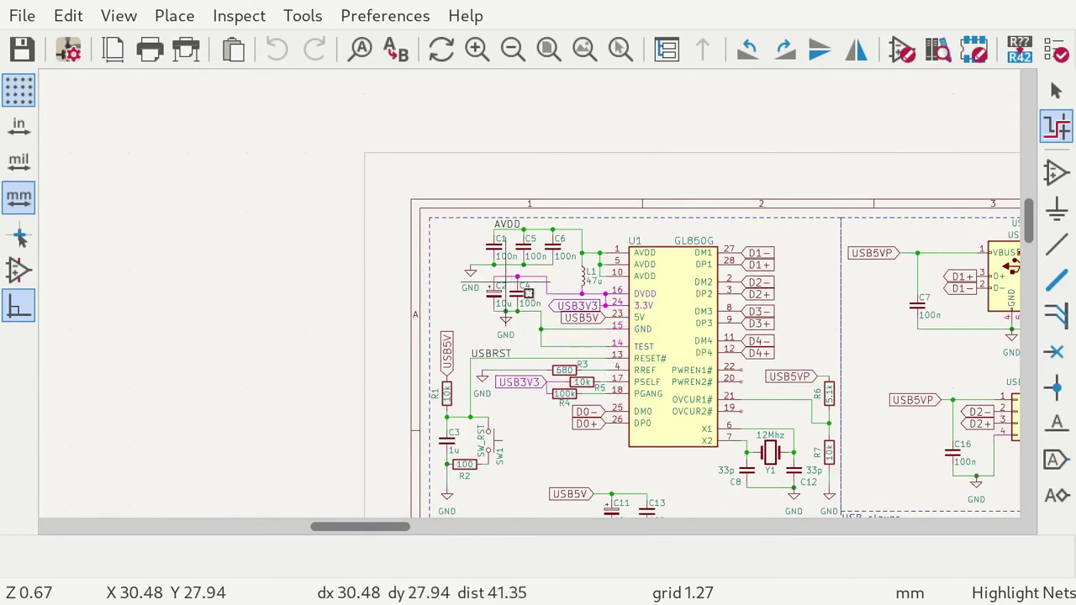
scroll(528, 293, down, 3)
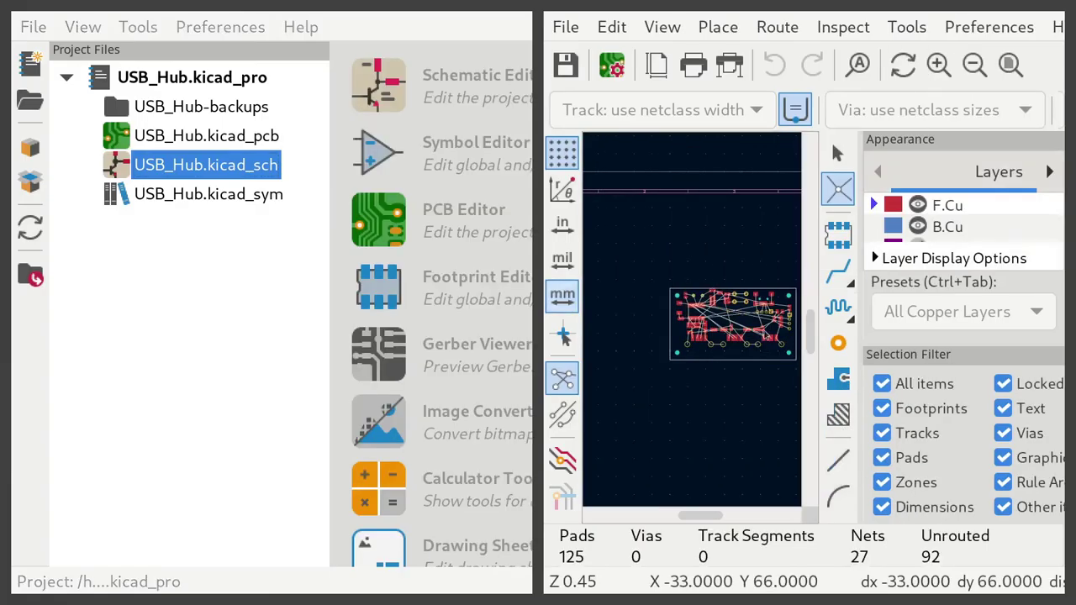
Switch back to the PCB layout, maximise its window and examine the ratsnest across the whole board.
key(super+Up)
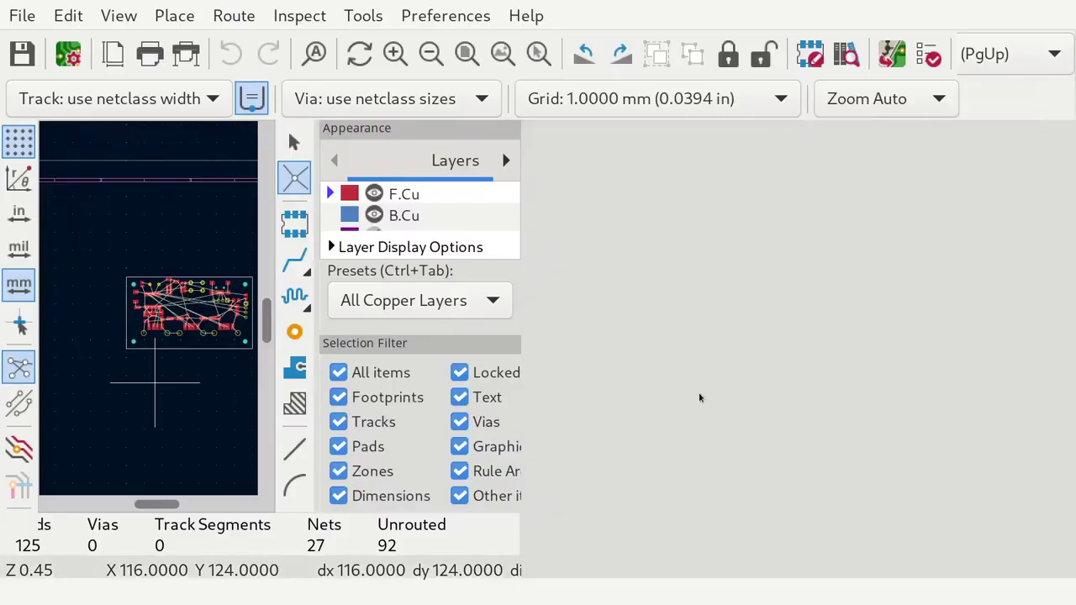
scroll(426, 324, up, 3)
scroll(426, 324, down, 1)
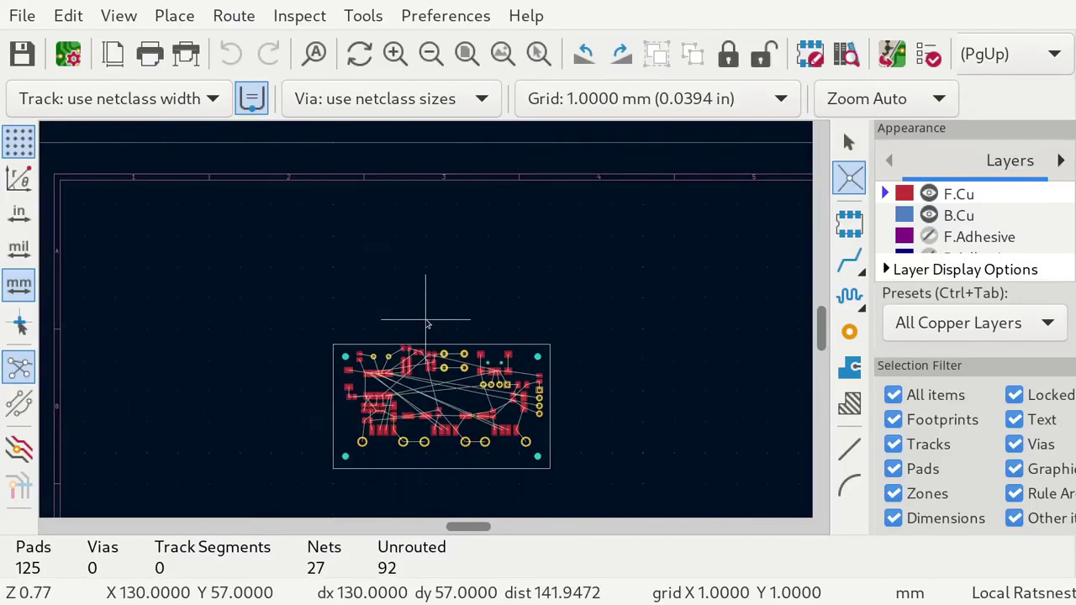
scroll(426, 324, up, 4)
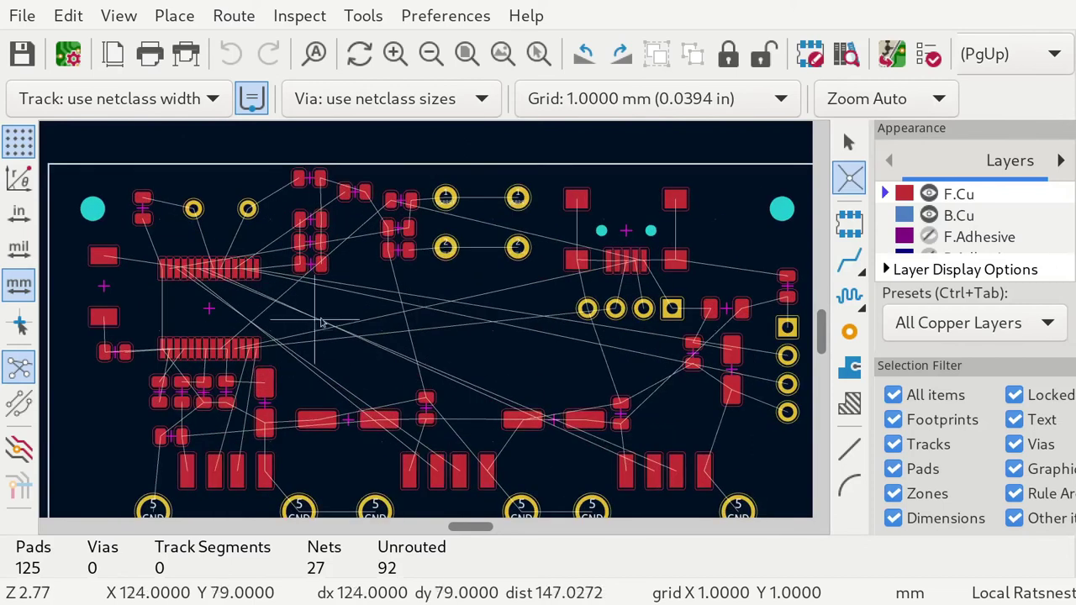
scroll(429, 324, down, 1)
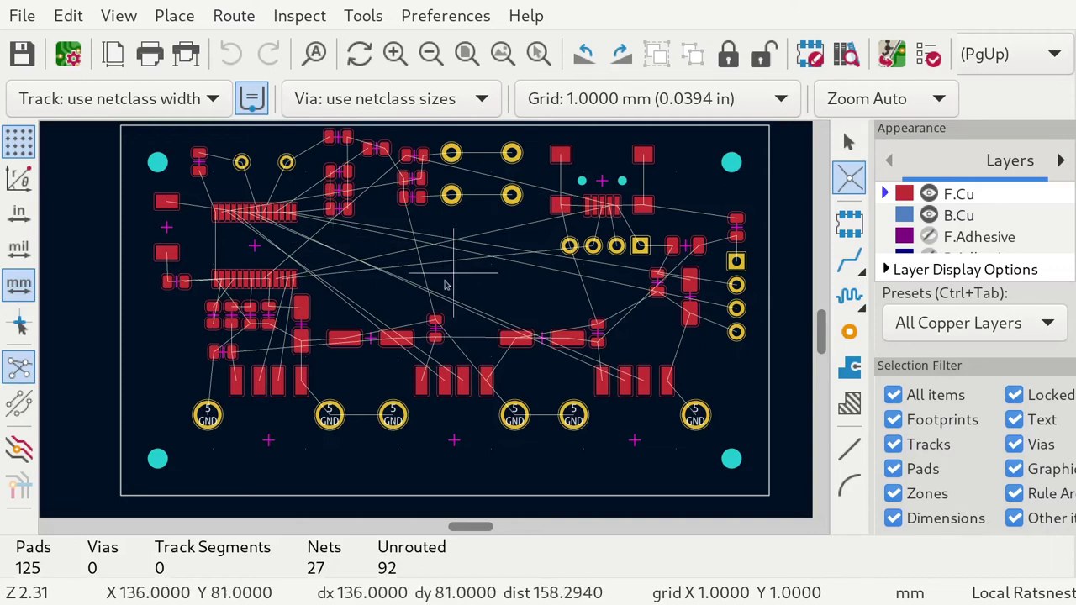
Apply the All Layers visibility preset to the board and leave the Local Ratsnest tool.
click(960, 323)
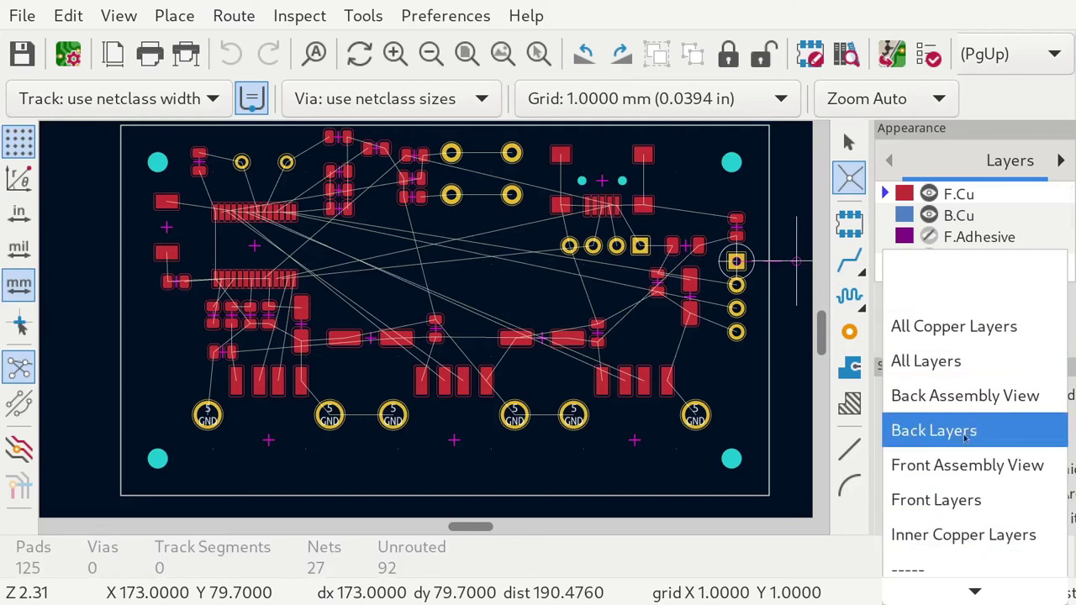
click(925, 360)
scroll(508, 286, down, 1)
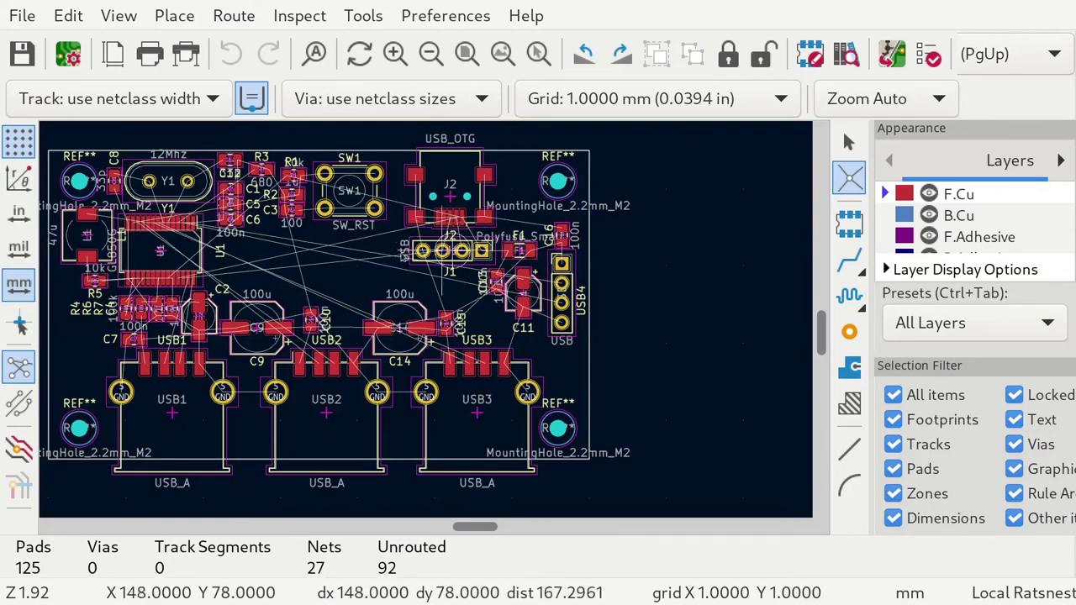
key(Escape)
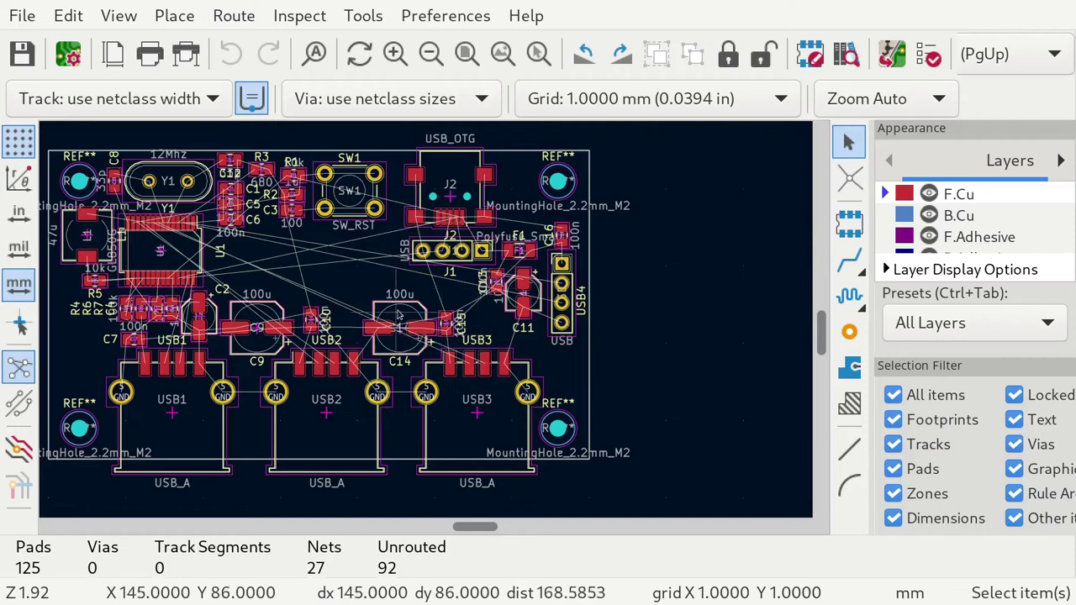
Inspect the net and net class of pad 1 on USB3, C15 and C14, and clear the selection.
scroll(455, 372, up, 6)
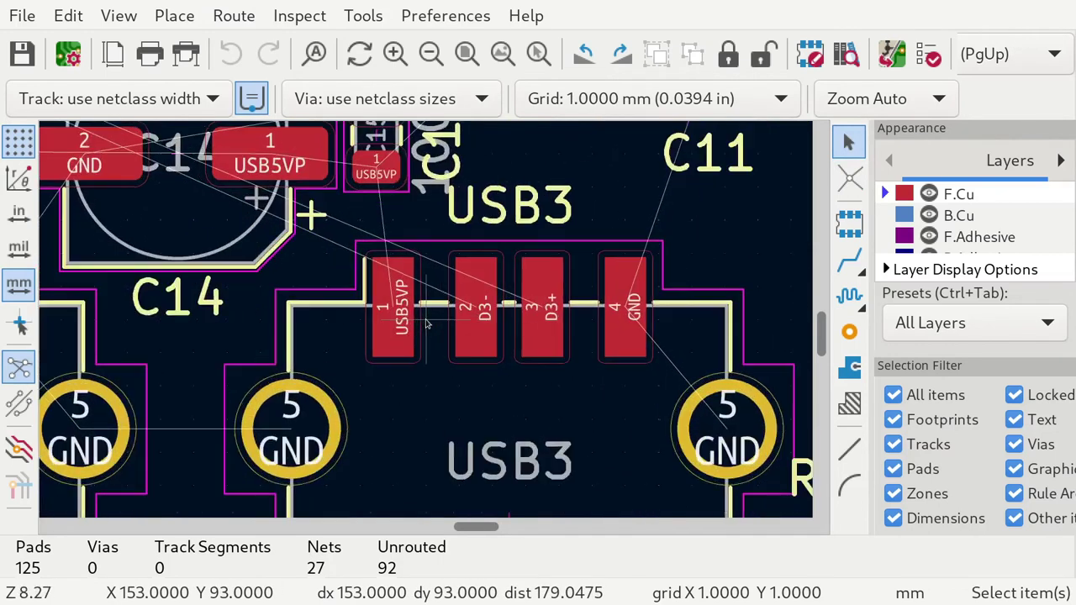
click(407, 310)
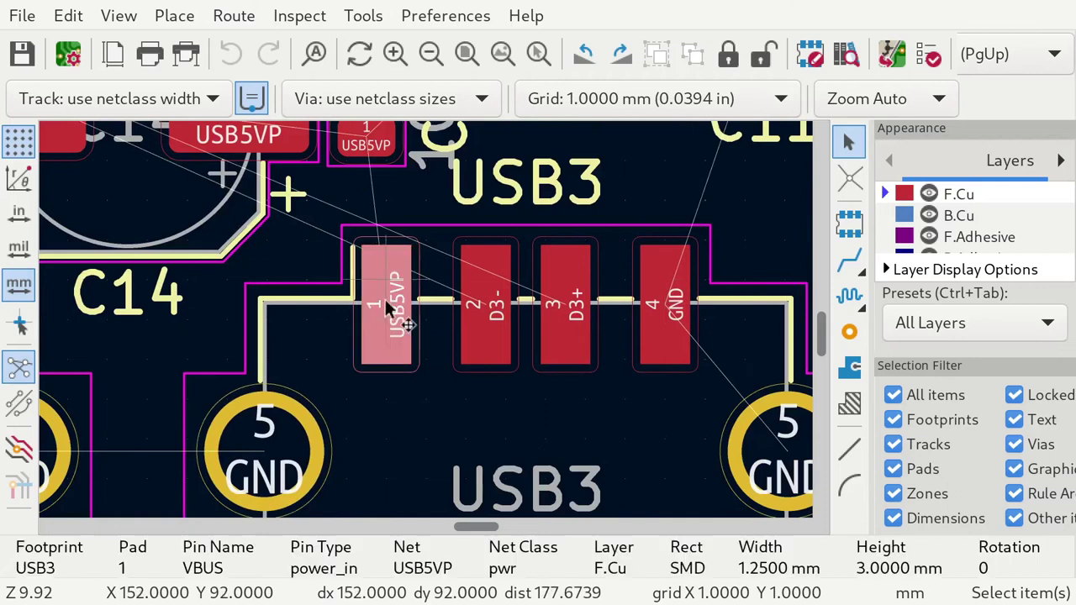
mouse_move(822, 334)
mouse_down()
mouse_move(821, 322)
mouse_move(820, 338)
mouse_up()
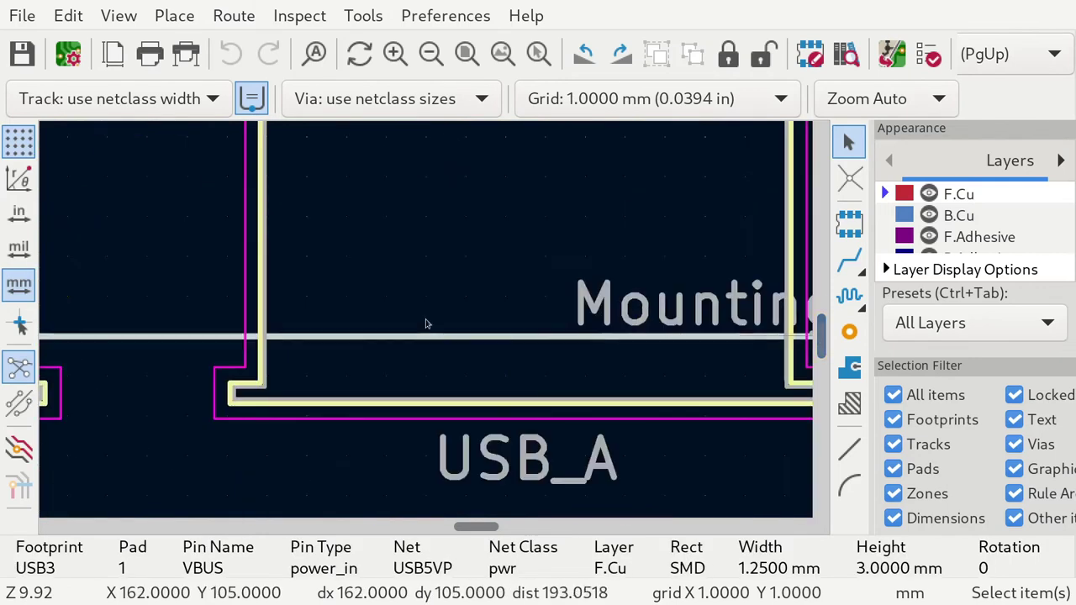
scroll(409, 303, down, 4)
scroll(408, 302, down, 2)
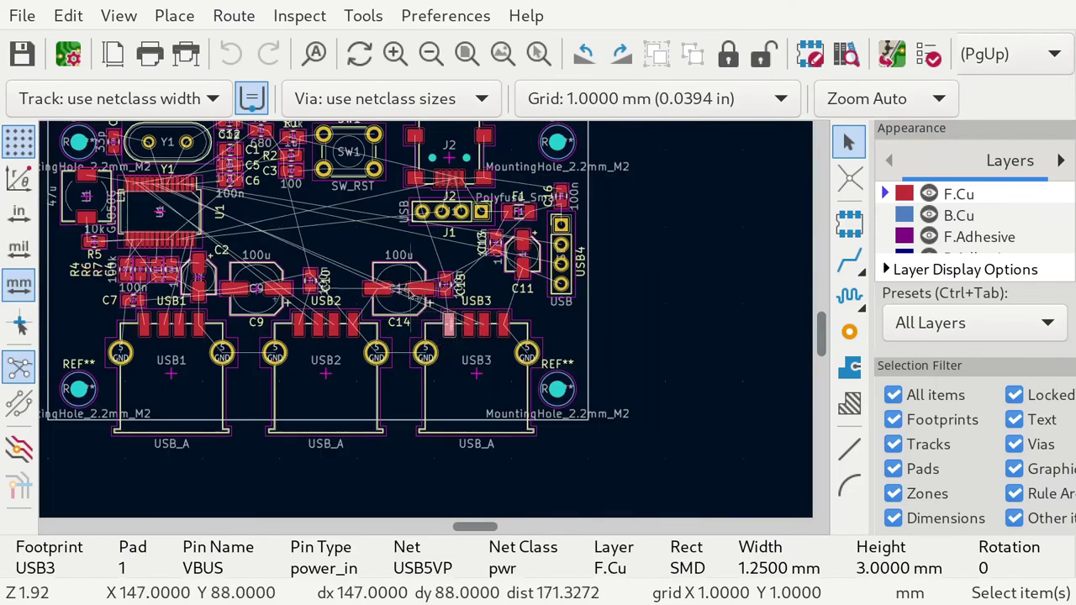
scroll(426, 323, up, 6)
click(561, 266)
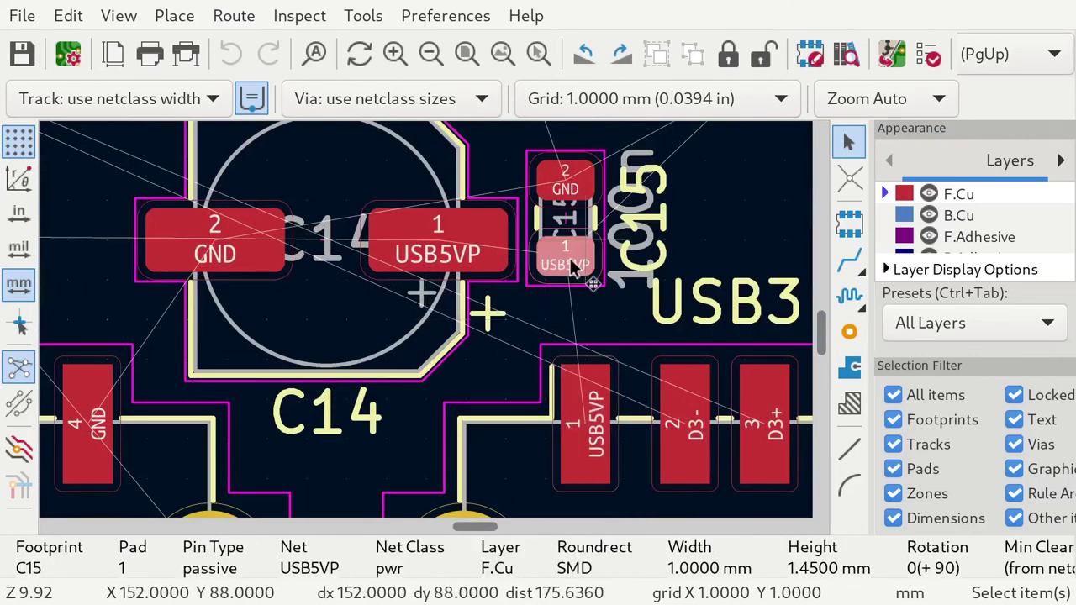
click(487, 247)
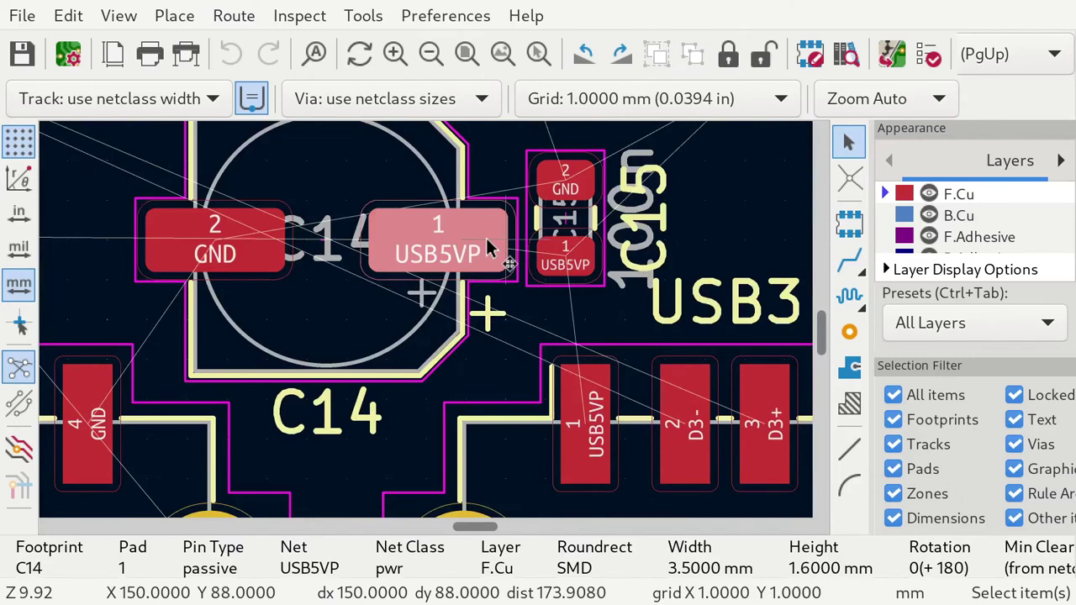
key(Escape)
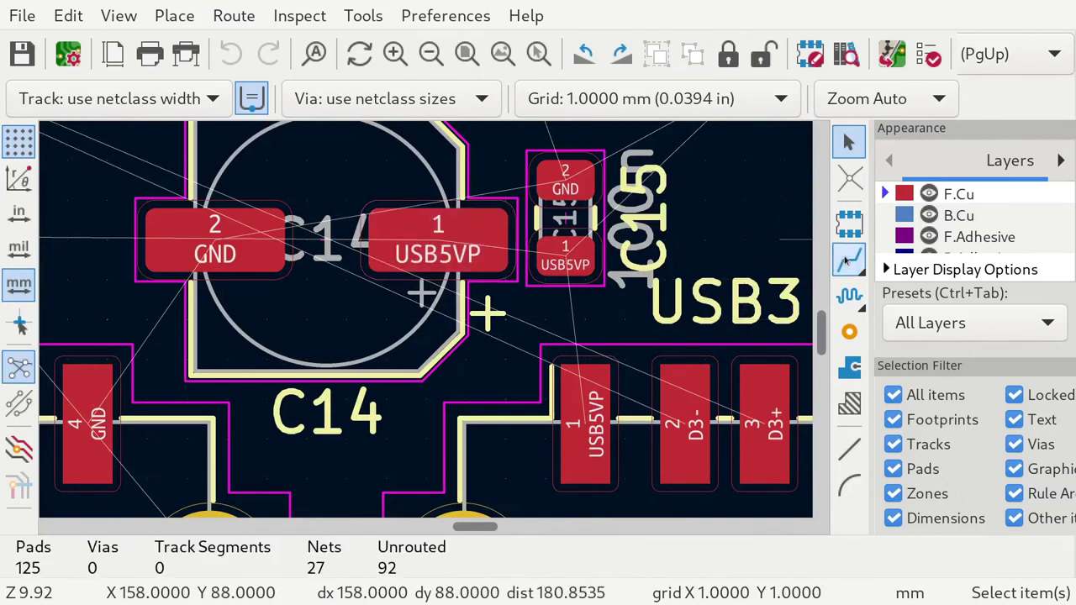
Try routing a USB5VP track from USB3's pad 1 around the connector's D3-, D3+ and GND pads, and discard it.
click(849, 261)
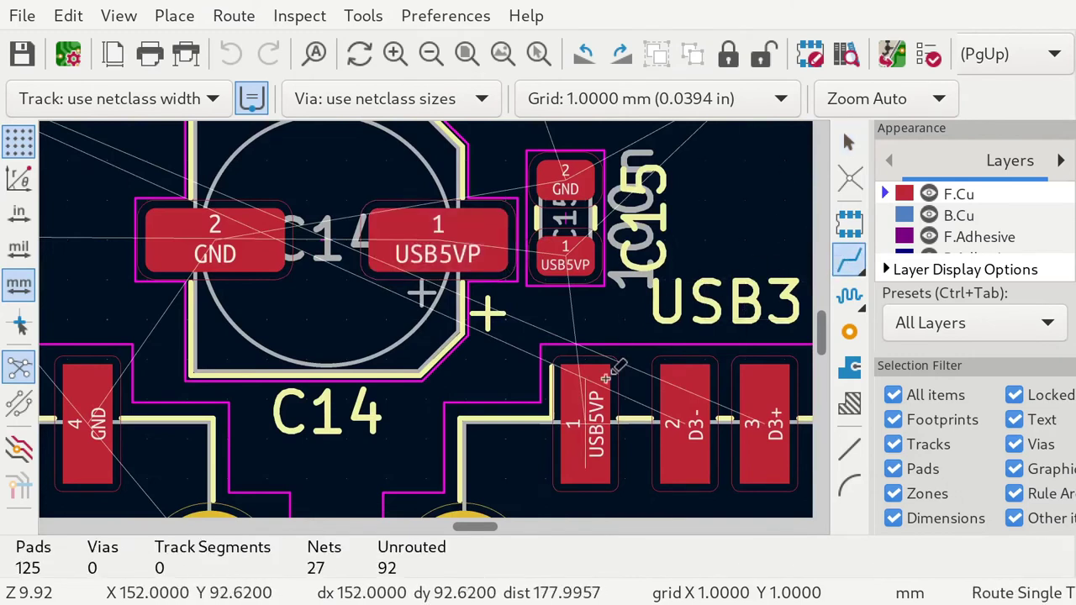
click(575, 424)
scroll(575, 424, down, 6)
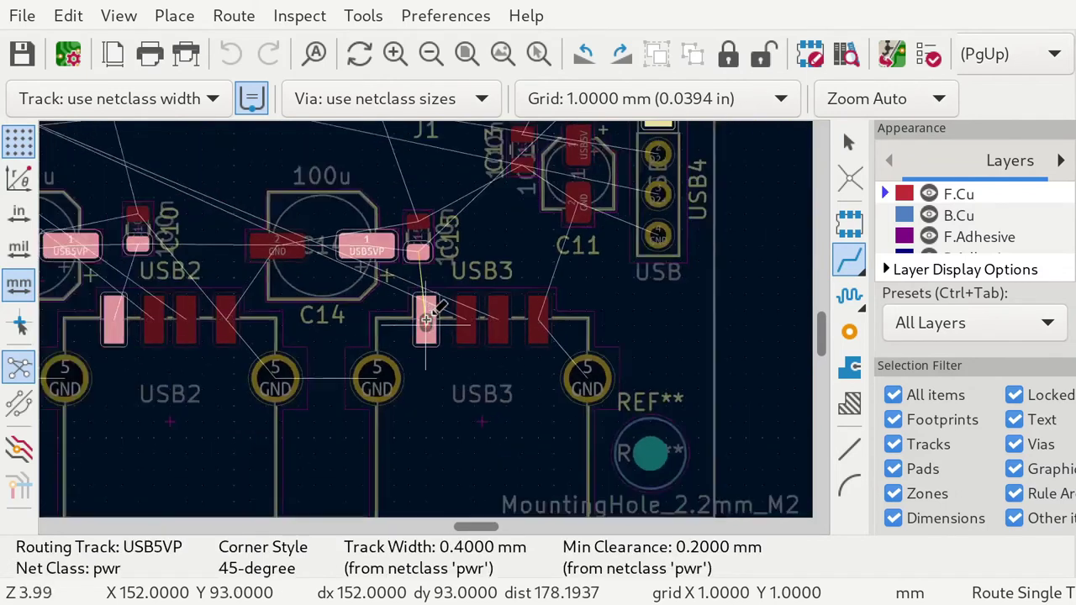
scroll(426, 318, up, 7)
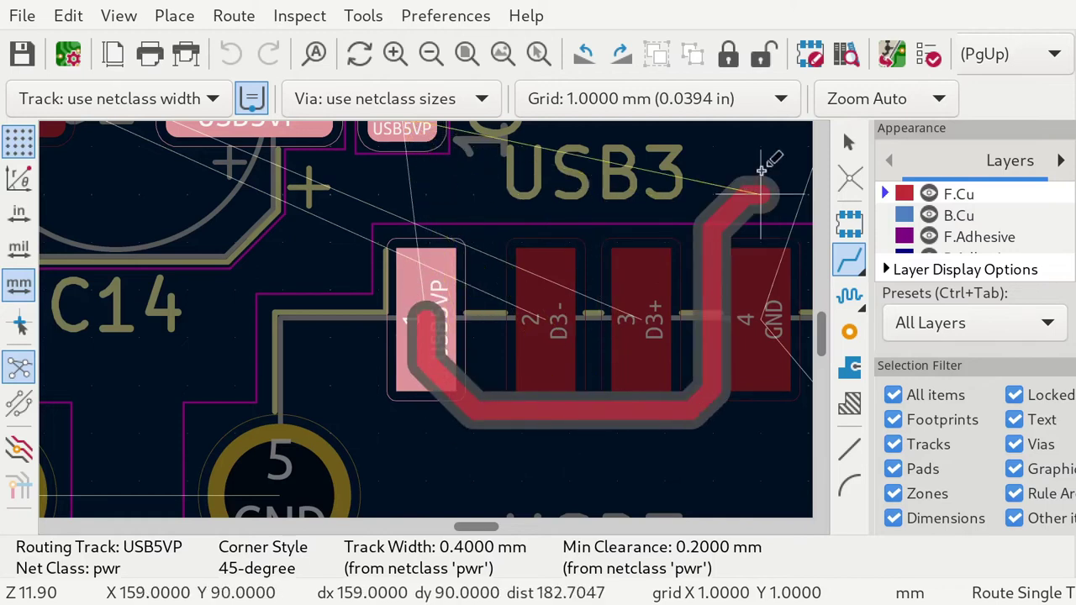
scroll(761, 170, down, 1)
scroll(433, 308, down, 3)
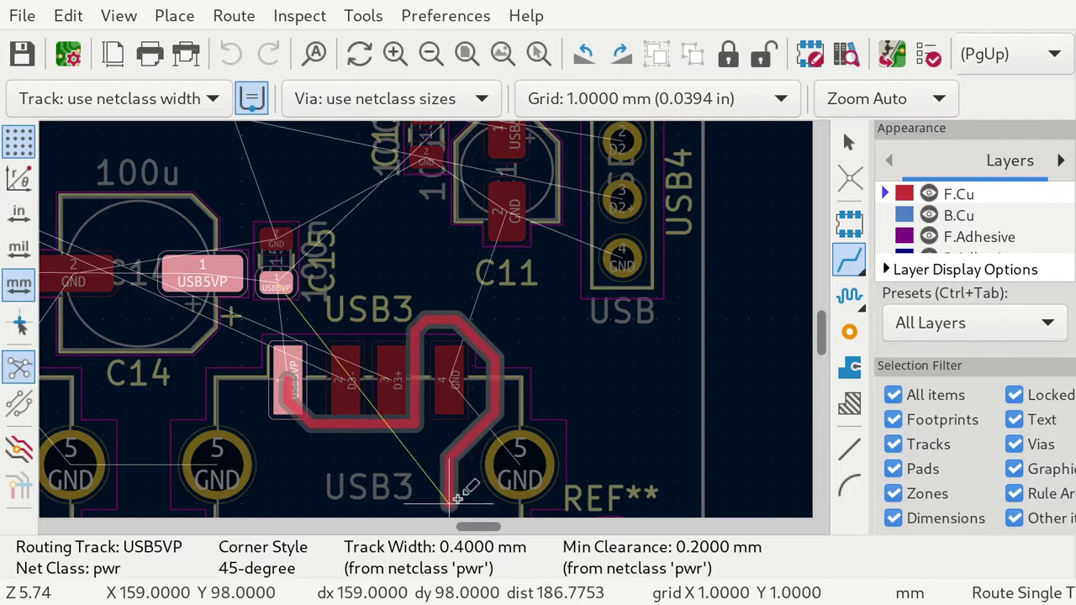
key(Escape)
key(ctrl+z)
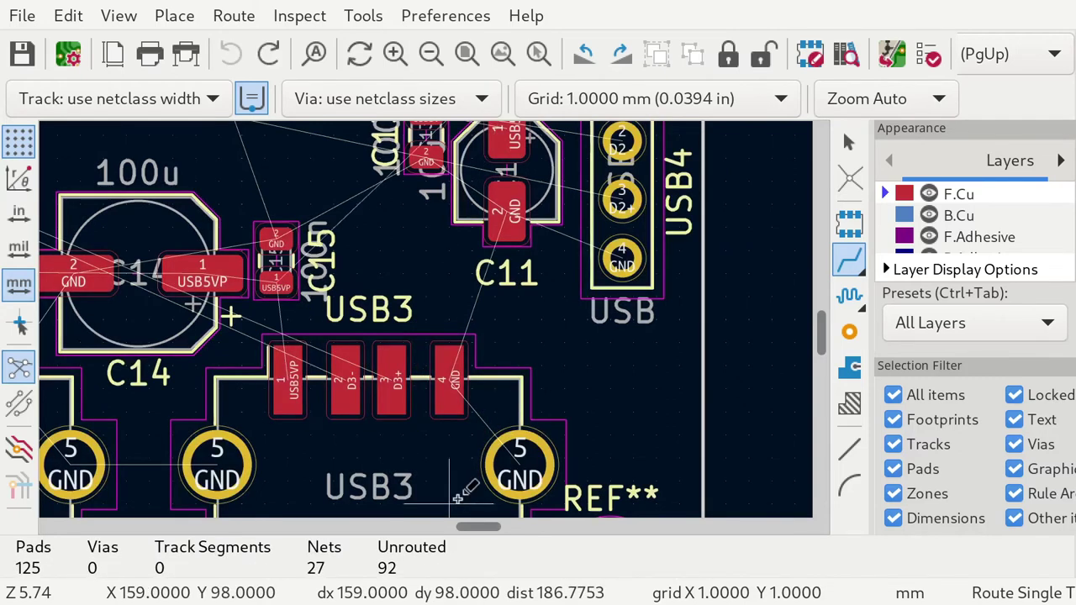
Route the USB5VP net on F.Cu from USB3's pad 1 to C15's pad 1 and on to C14's pad 1.
click(288, 363)
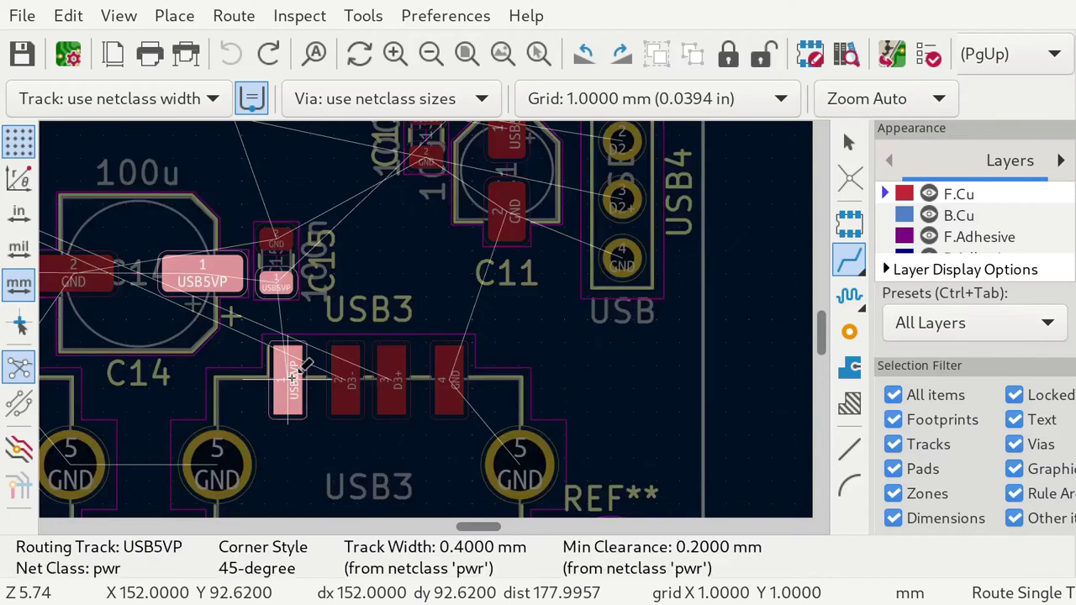
click(278, 288)
scroll(278, 289, up, 3)
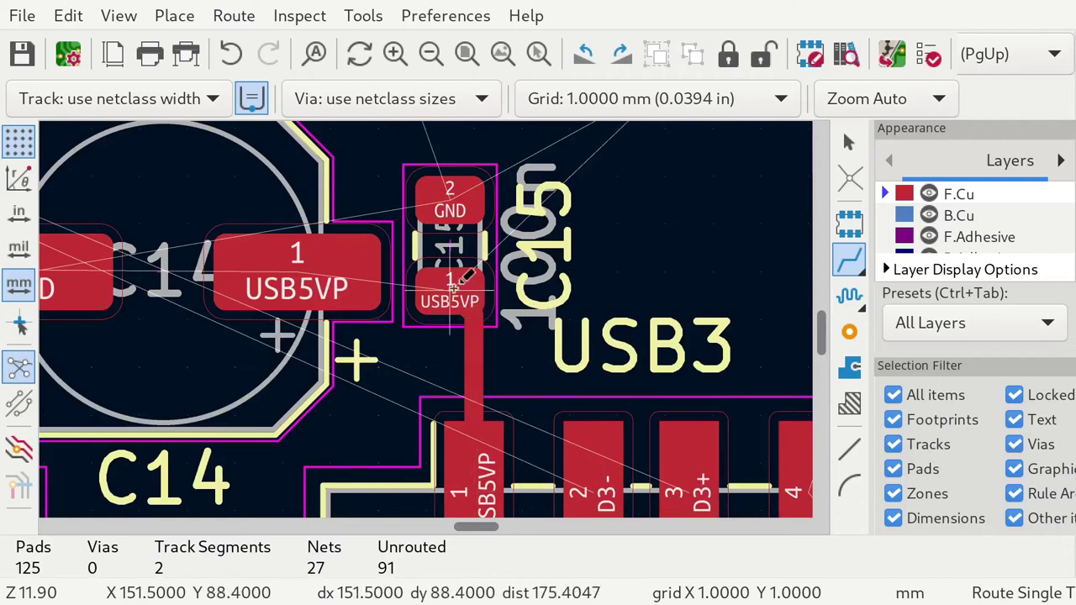
click(458, 282)
click(305, 269)
Route USB5VP tracks on F.Cu from USB4's pad 1 to C16's pad 1 and from F1's pad 1 to the same C16 pad.
scroll(305, 269, down, 3)
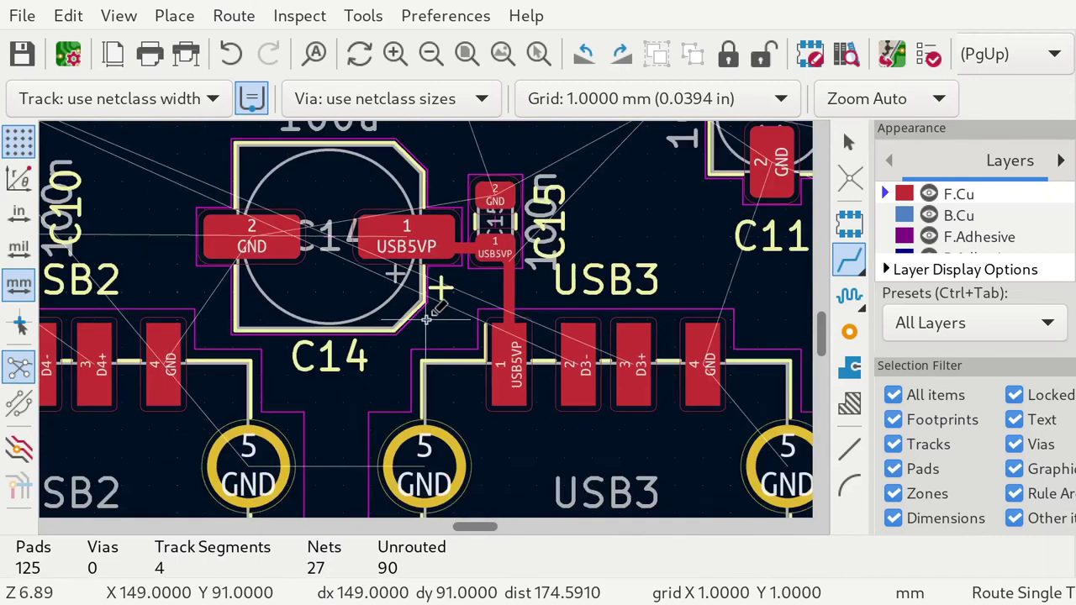
scroll(433, 286, down, 3)
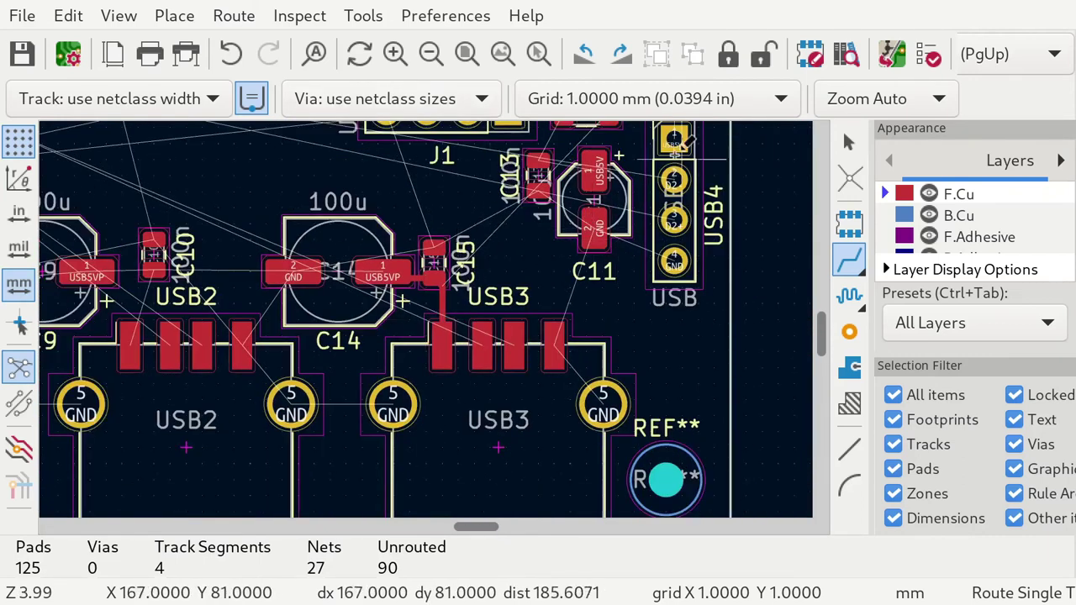
scroll(676, 140, down, 2)
scroll(426, 320, up, 8)
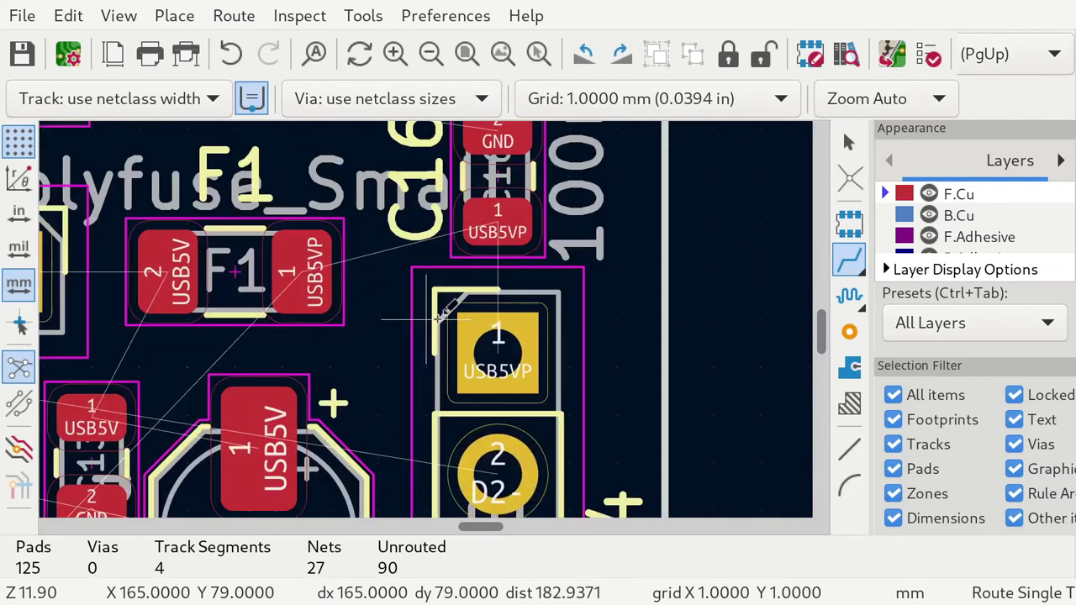
click(500, 333)
click(498, 223)
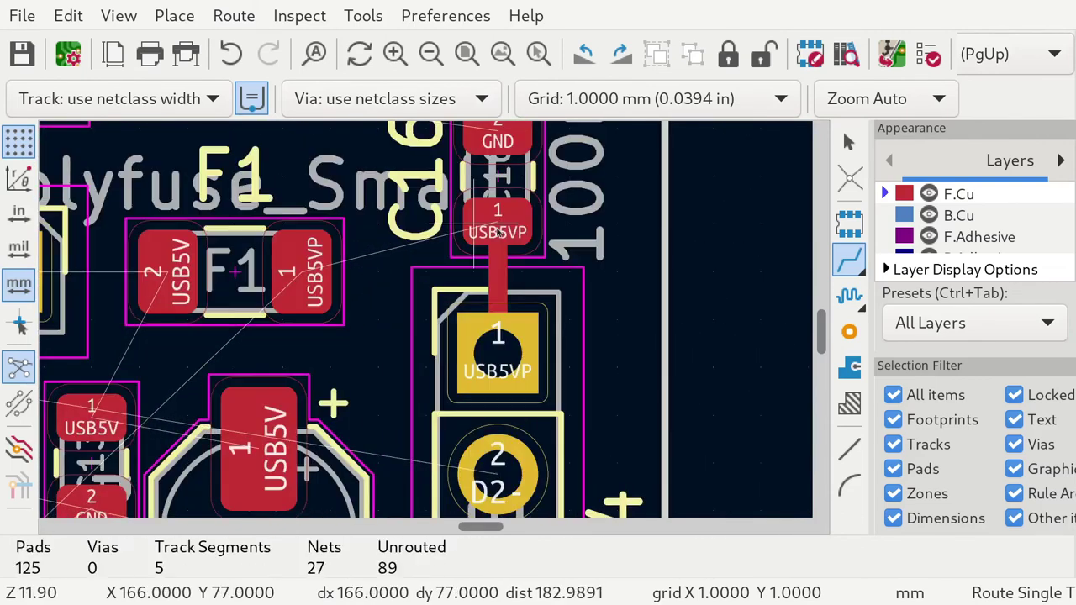
click(306, 267)
click(505, 215)
Route a straight GND track on F.Cu between the neighbouring shield pads 5 of USB2 and USB1, below C9.
scroll(383, 473, down, 6)
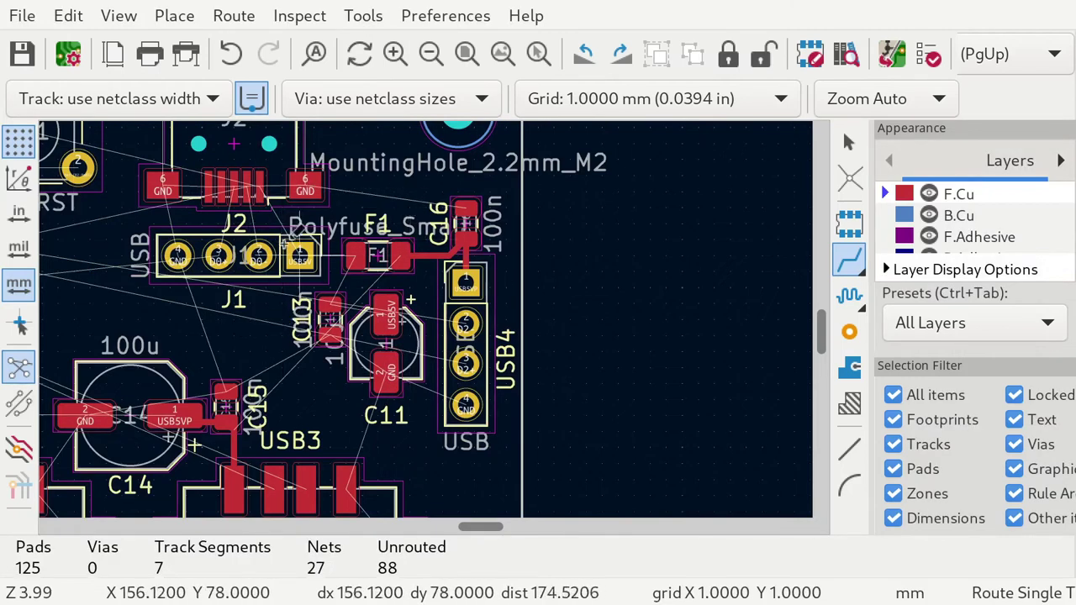
scroll(286, 353, down, 6)
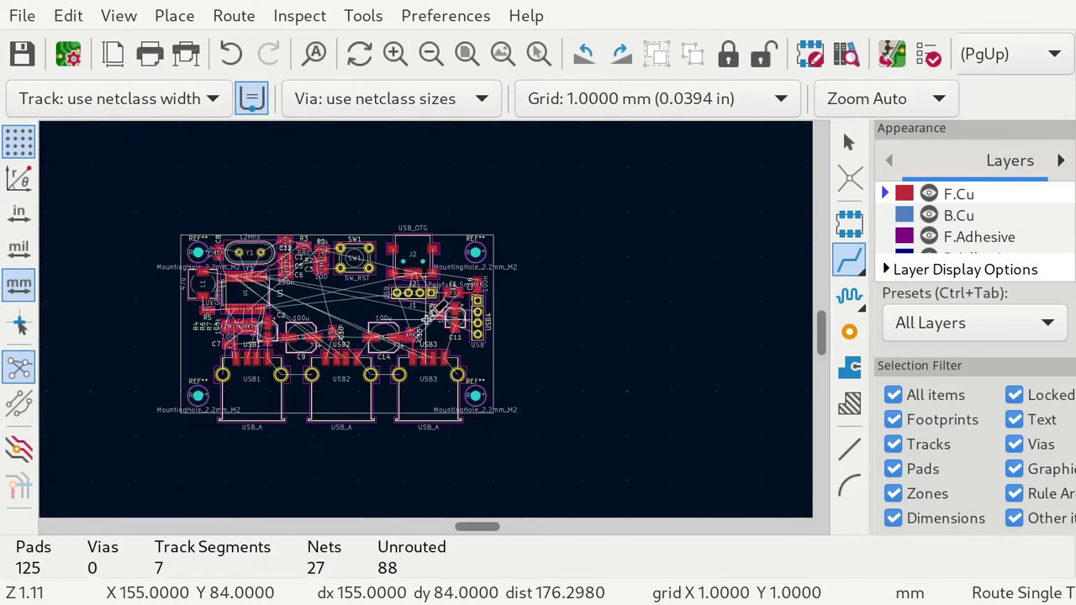
scroll(412, 326, up, 8)
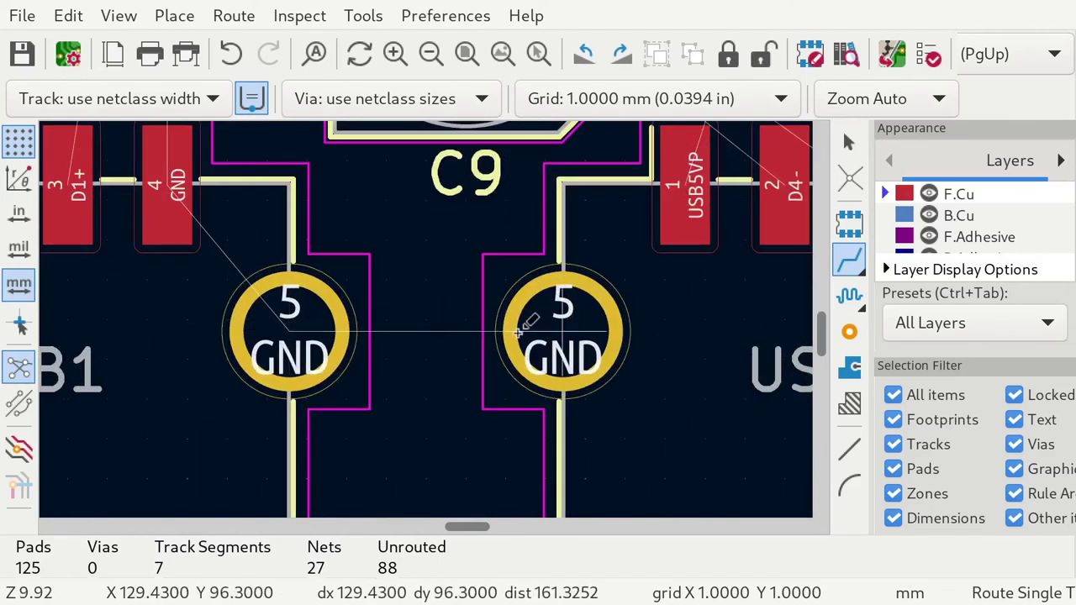
click(561, 333)
click(327, 335)
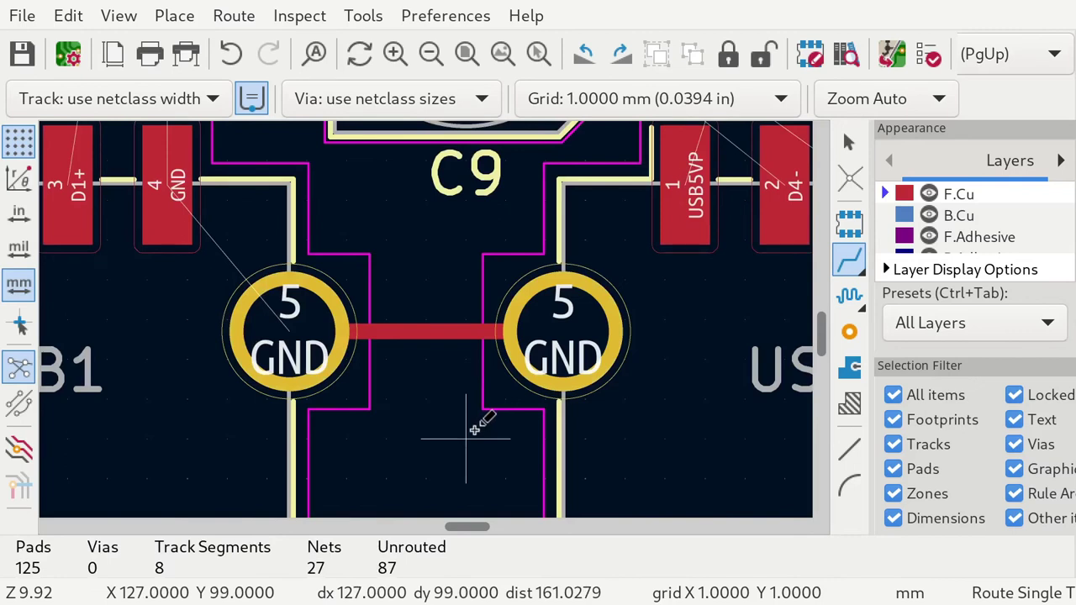
Undo the GND track between the shield pads 5 of USB2 and USB1.
key(ctrl+z)
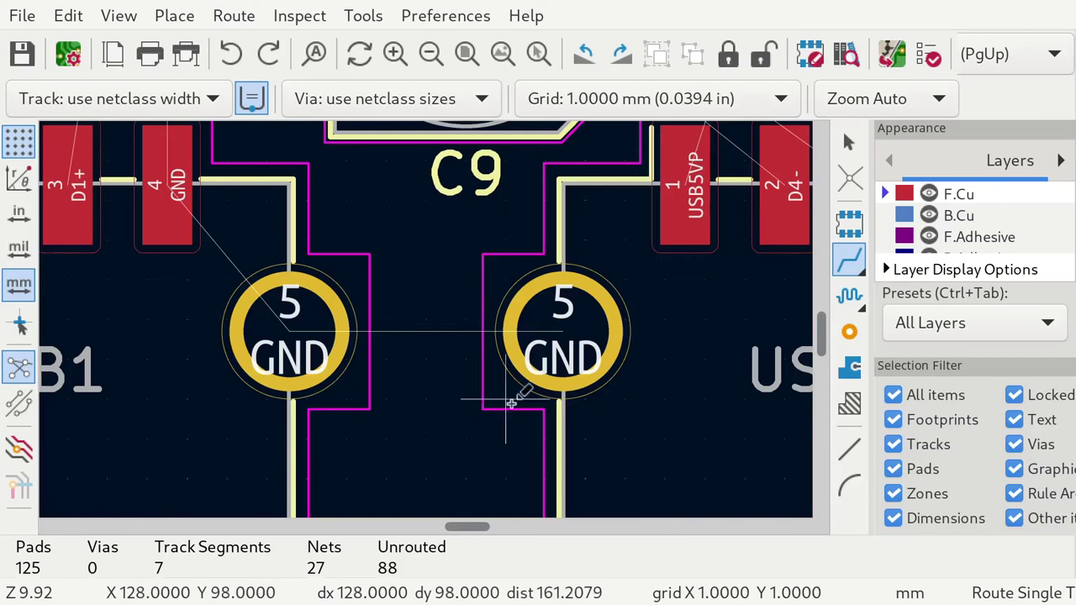
scroll(512, 397, down, 8)
scroll(471, 228, up, 2)
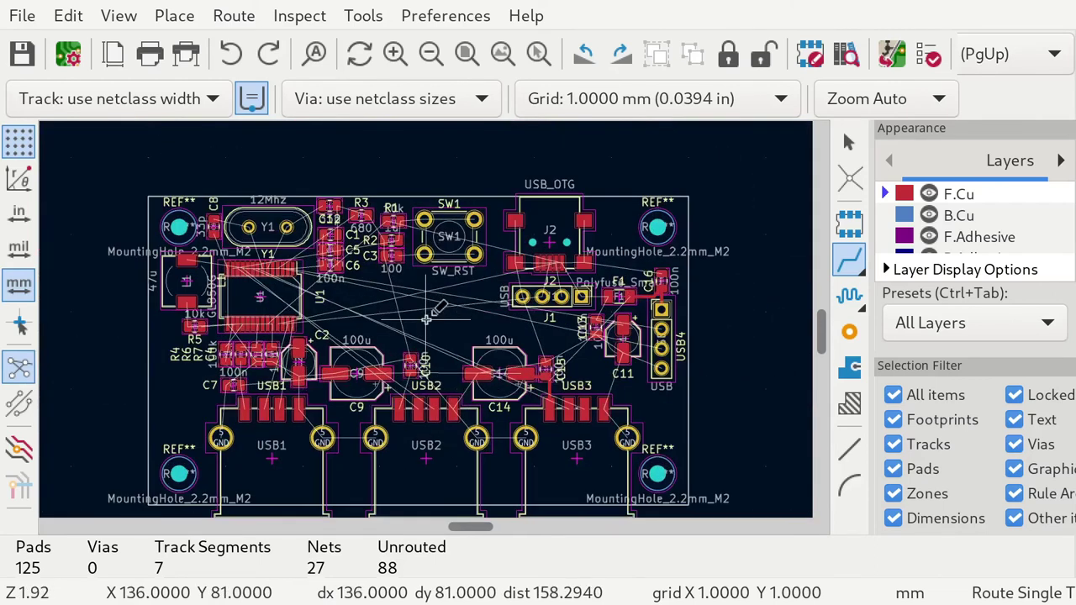
Start a filled copper zone on B.Cu at the board outline's upper-left corner, with net GND and zone name b_gnd.
click(958, 216)
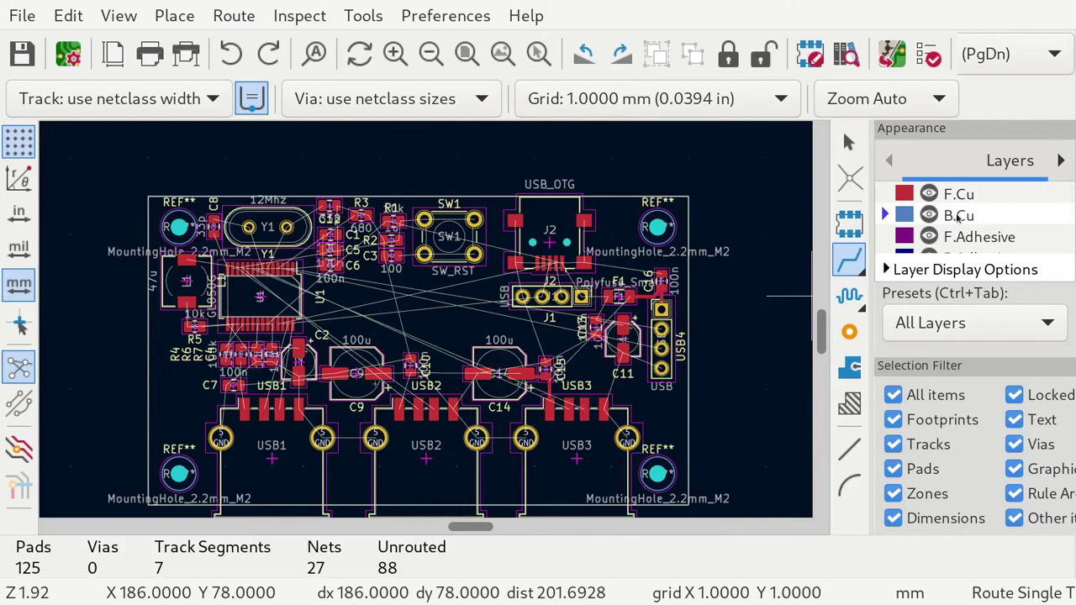
click(849, 370)
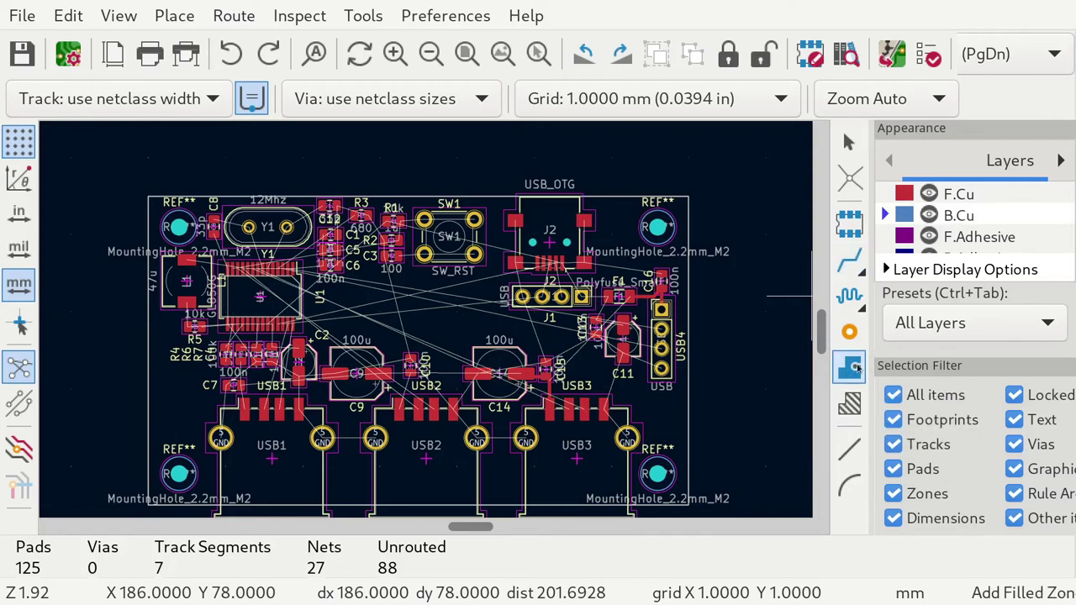
click(162, 190)
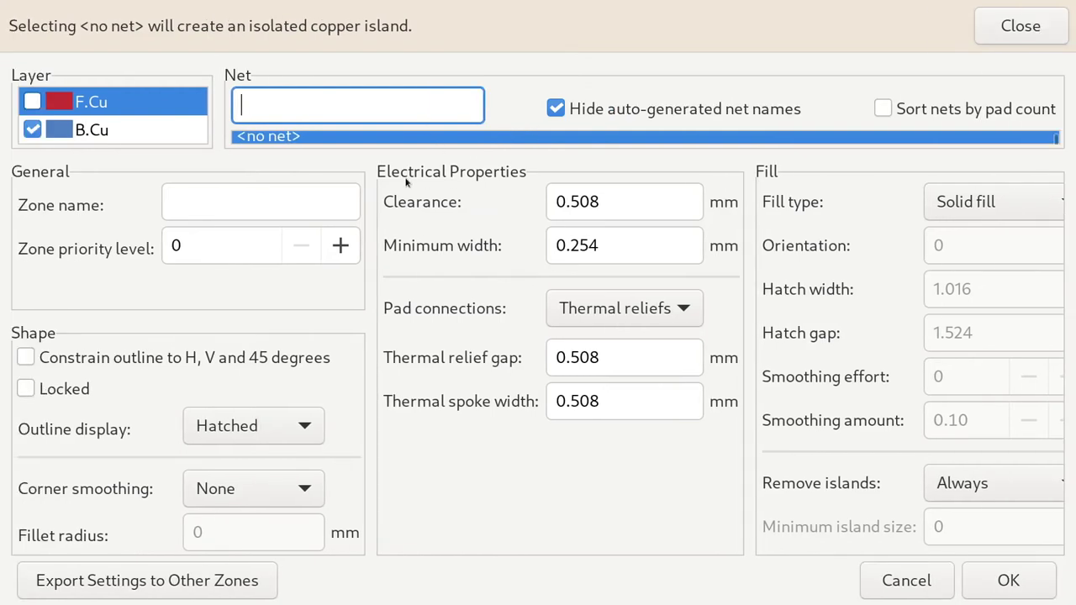
scroll(412, 143, down, 3)
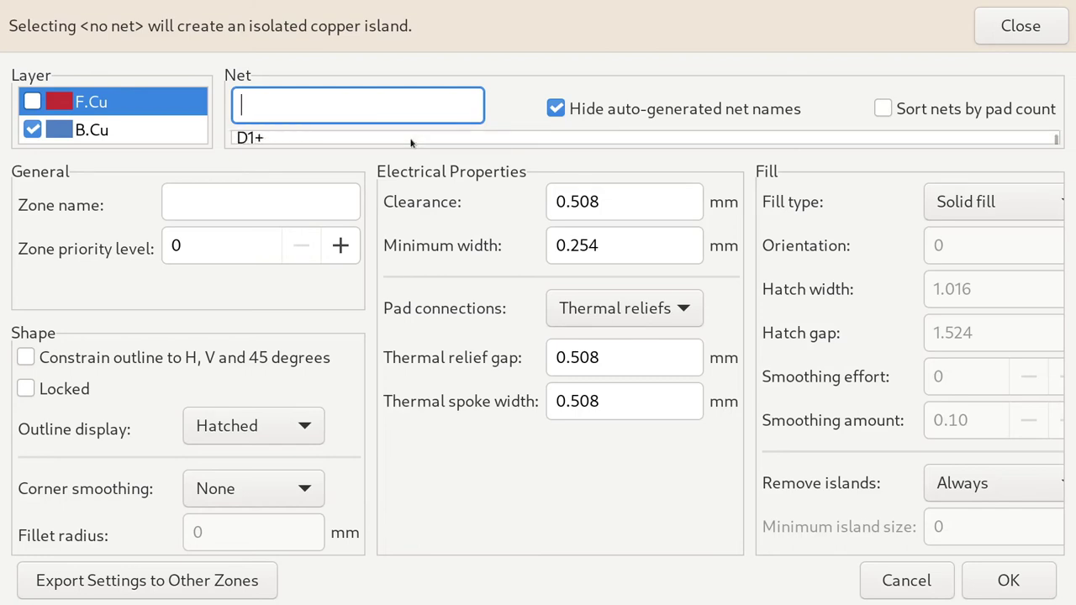
scroll(412, 143, up, 3)
scroll(412, 143, down, 1)
text(GND)
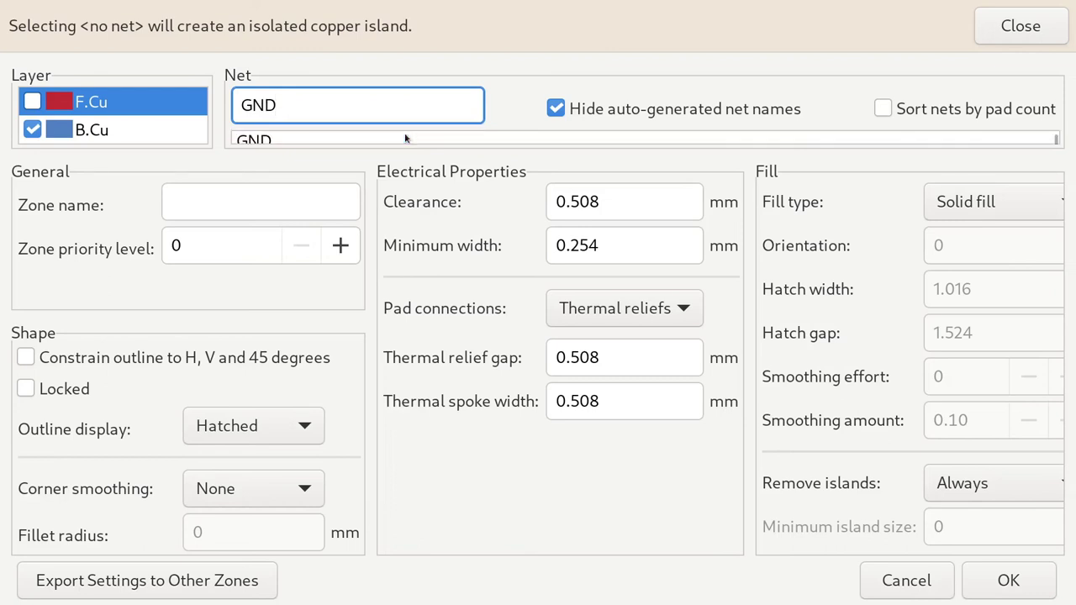
click(404, 139)
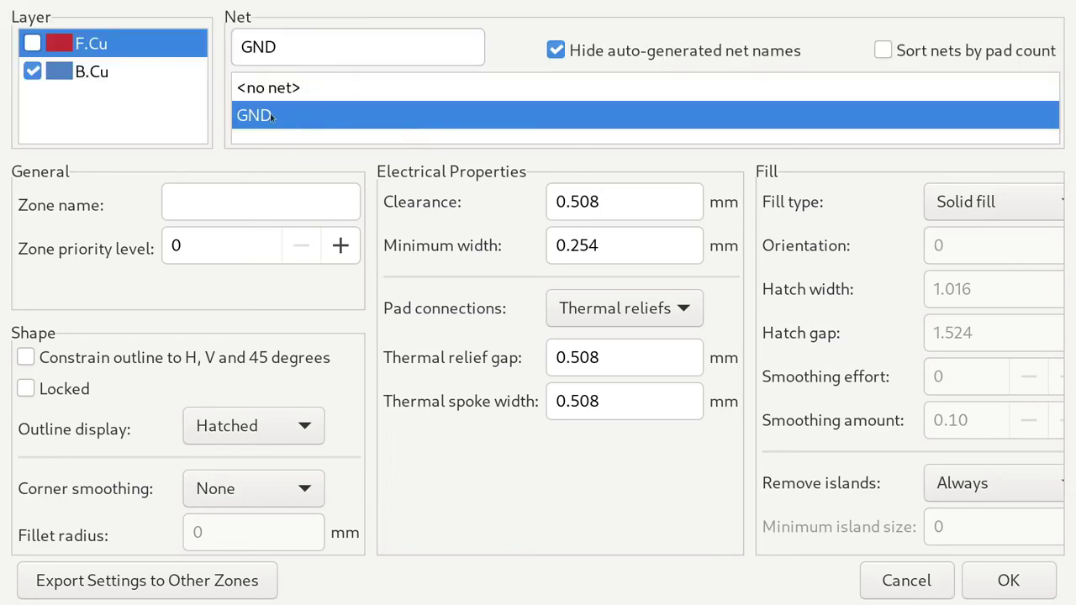
click(96, 74)
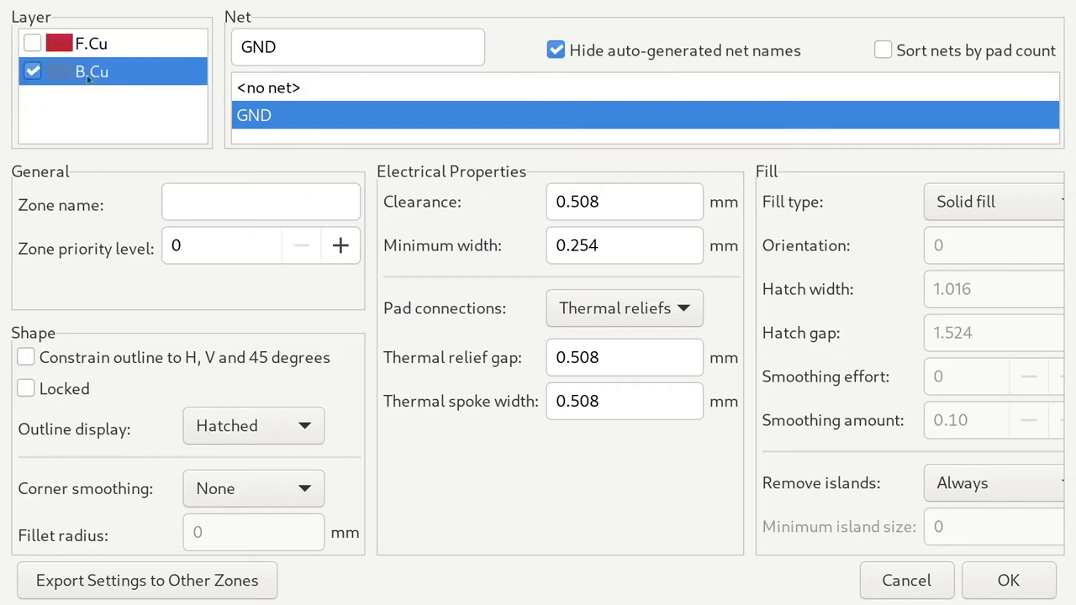
click(244, 206)
text(b)
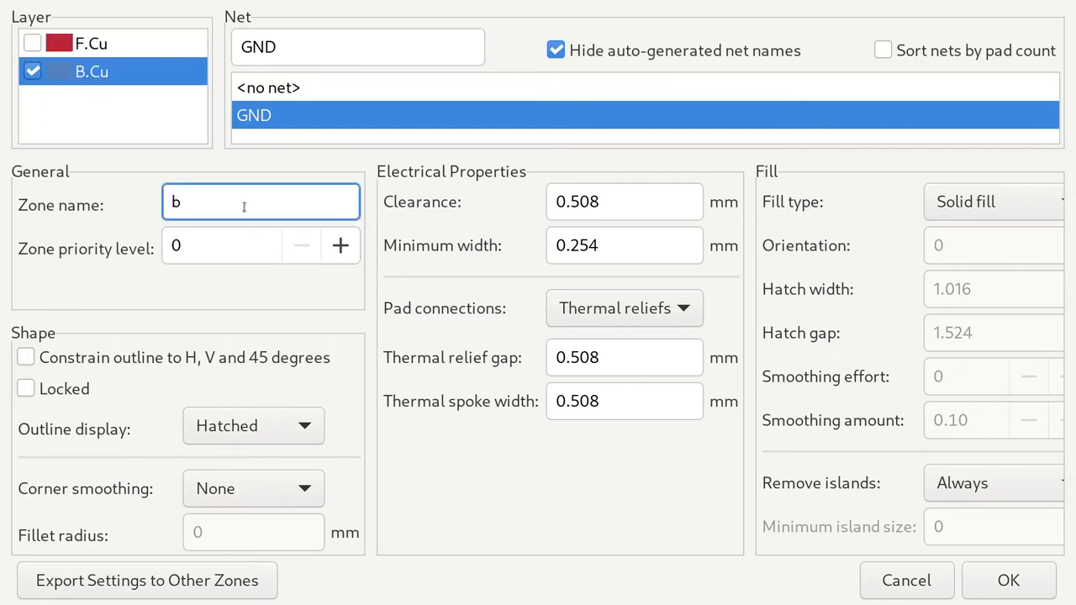
text(_gnd)
click(993, 582)
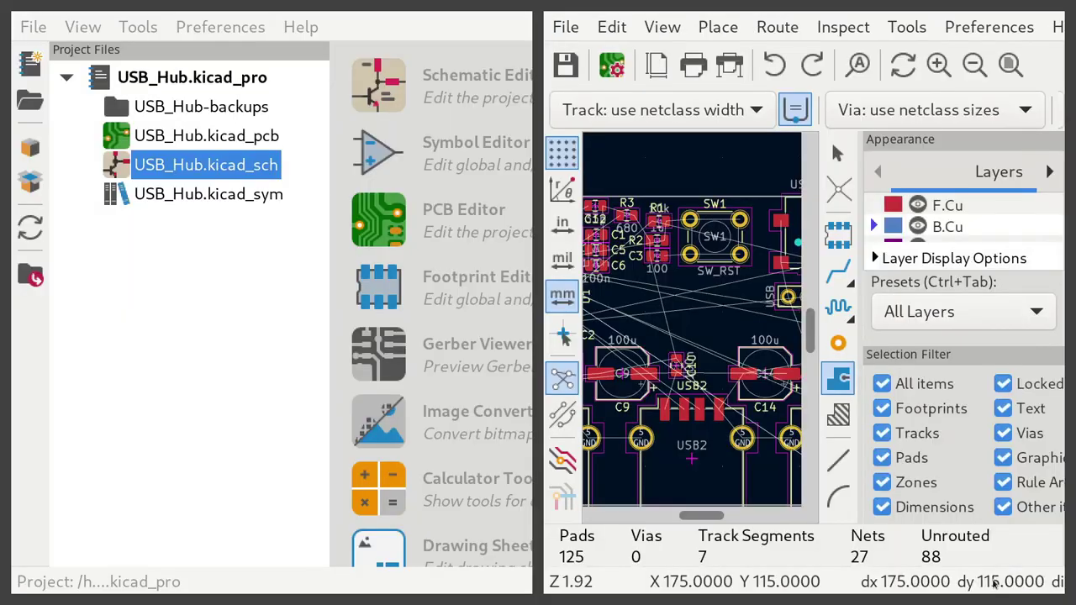
Outline the b_gnd zone along the corners of the rectangular board outline and close it at its starting corner.
key(super+Up)
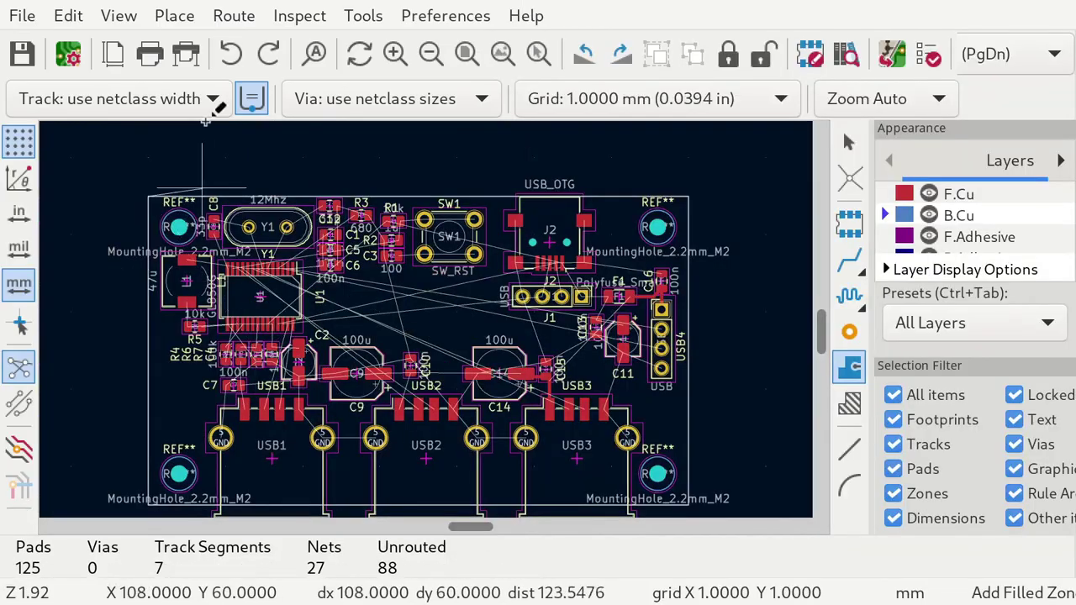
click(688, 195)
click(688, 499)
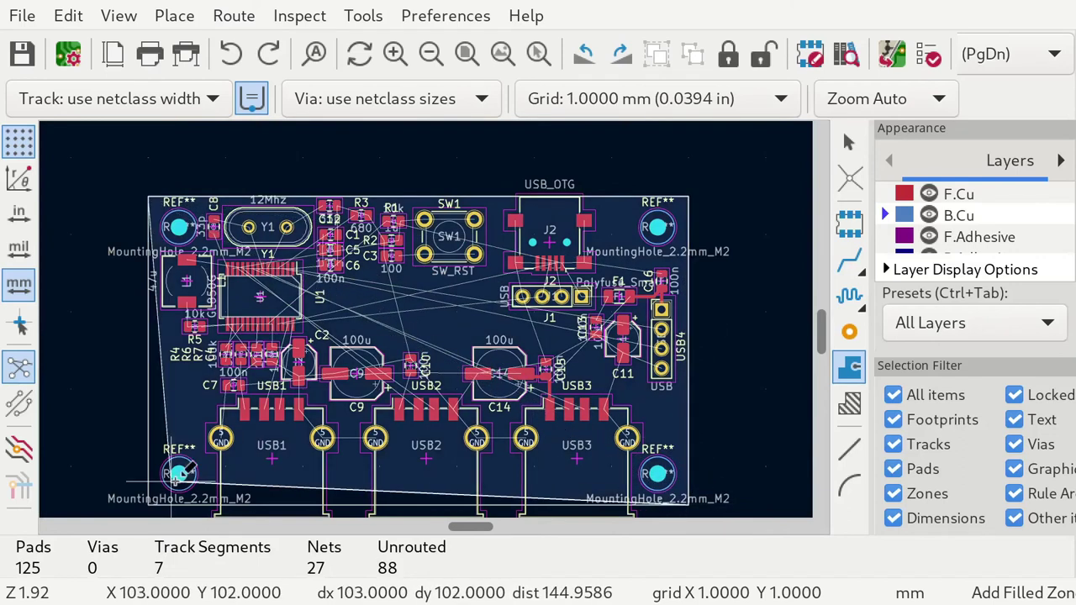
click(148, 504)
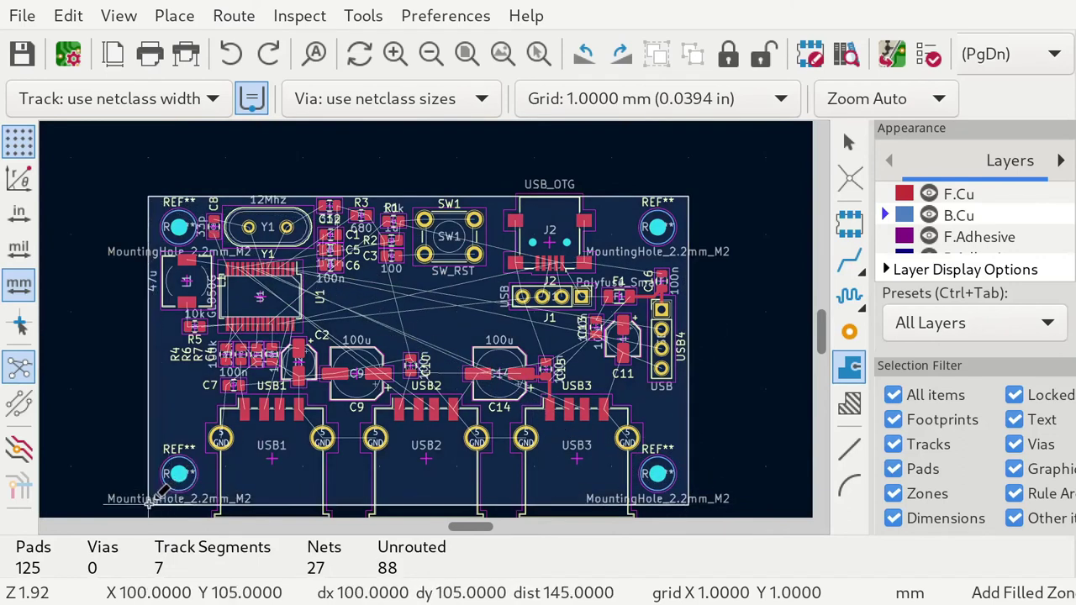
double_click(148, 197)
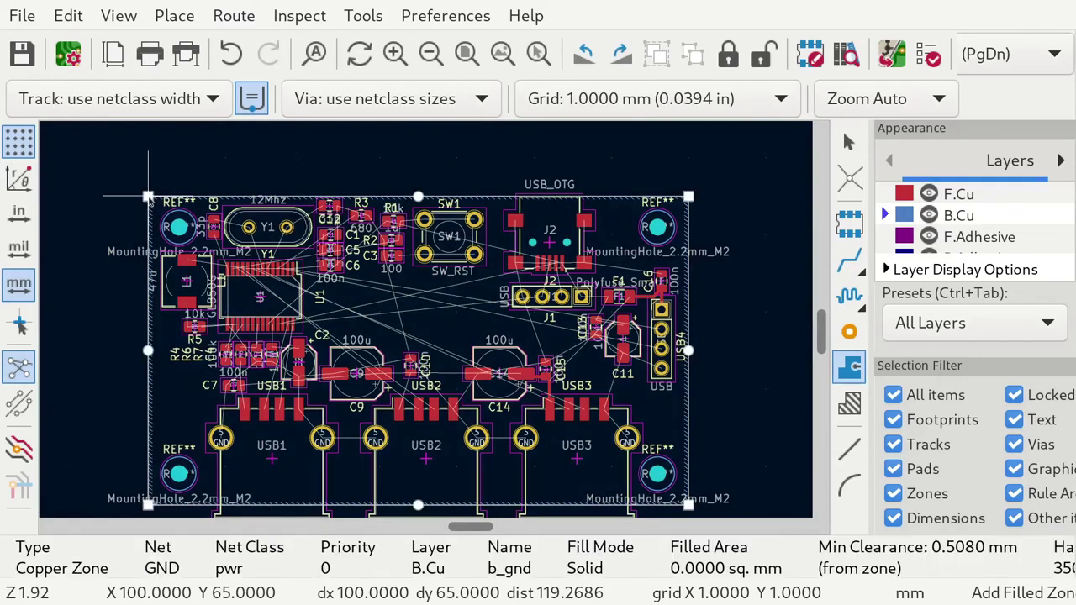
Leave the zone tool and fill all zones on the board.
scroll(689, 190, up, 5)
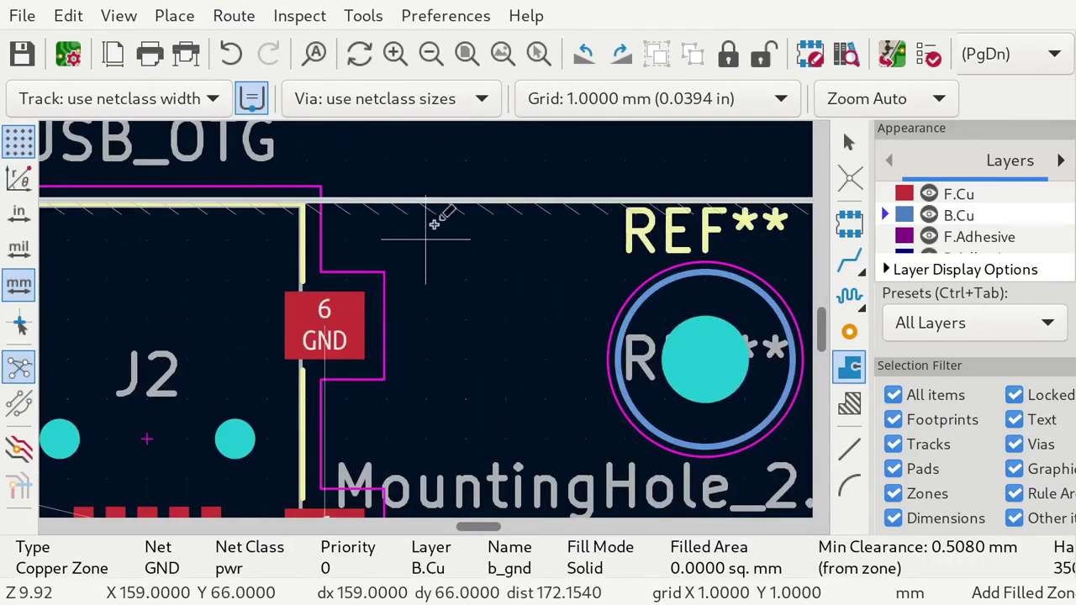
scroll(435, 223, up, 3)
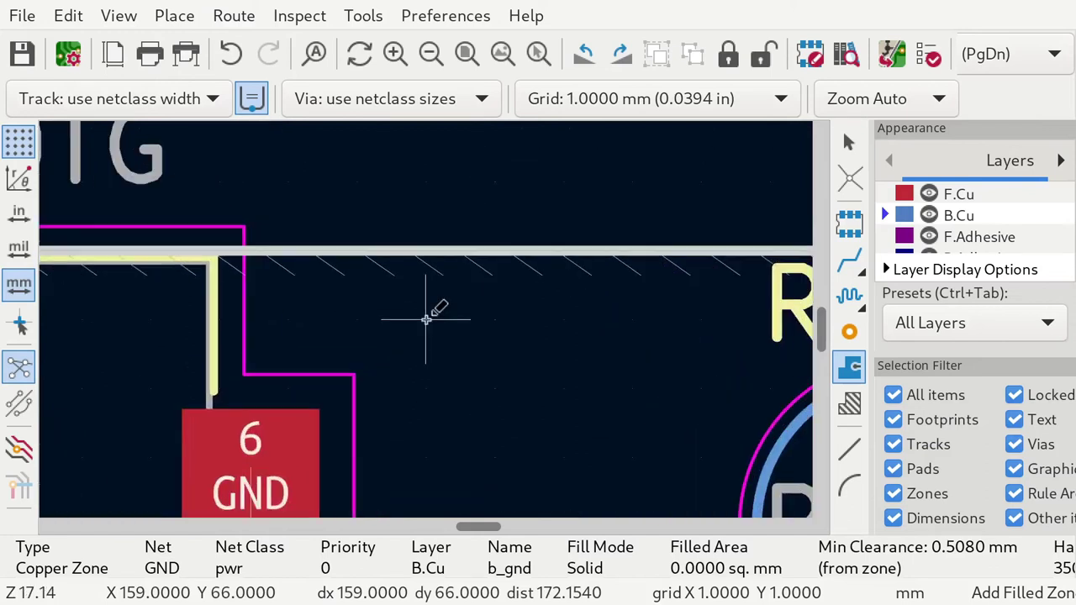
scroll(420, 302, down, 10)
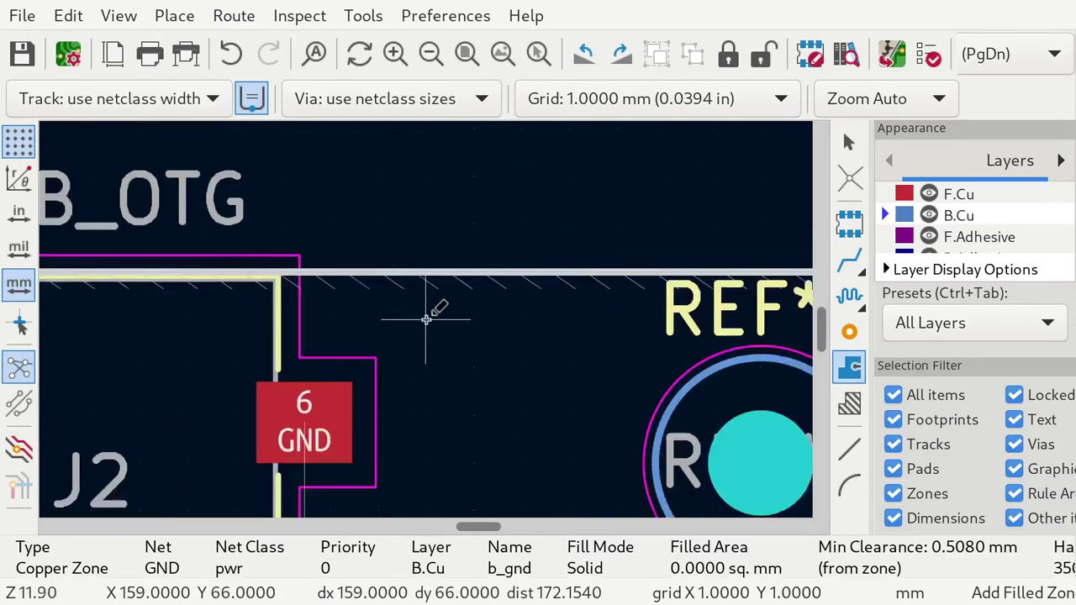
scroll(428, 317, up, 1)
scroll(428, 317, up, 1)
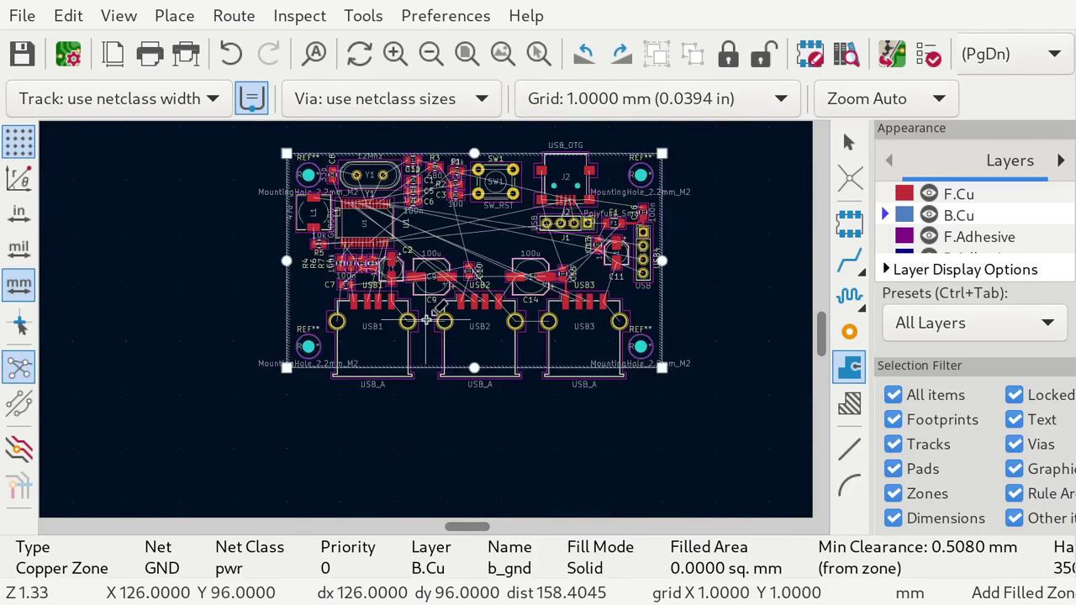
click(849, 143)
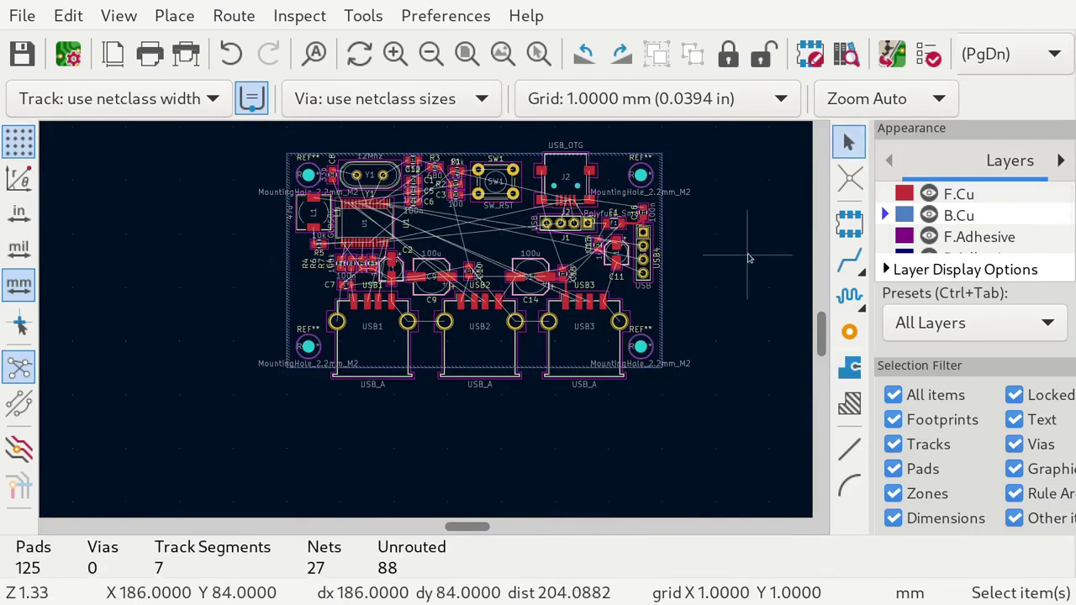
click(68, 15)
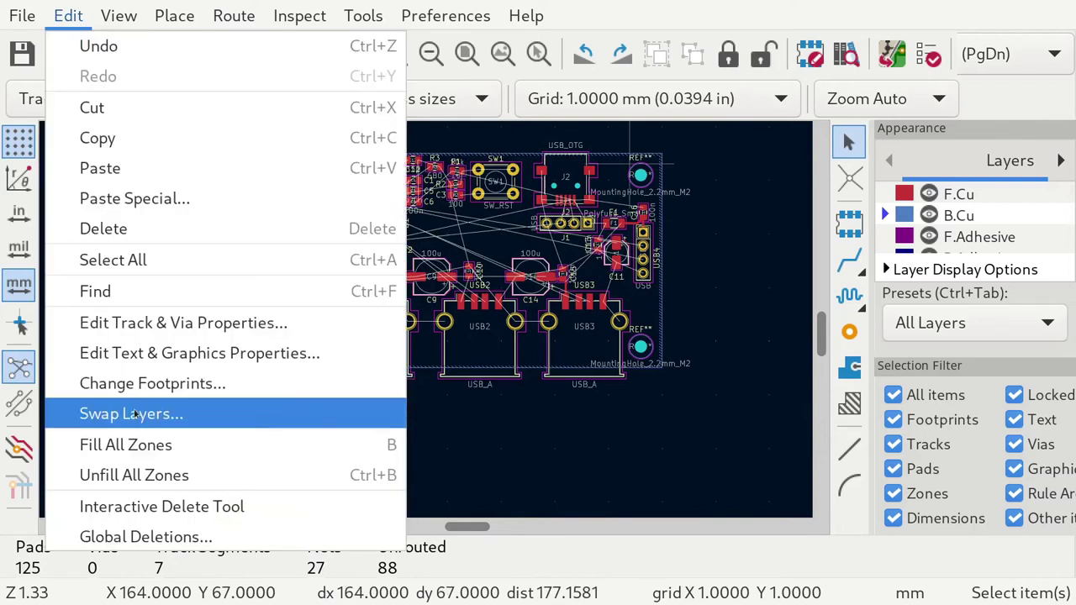
click(764, 345)
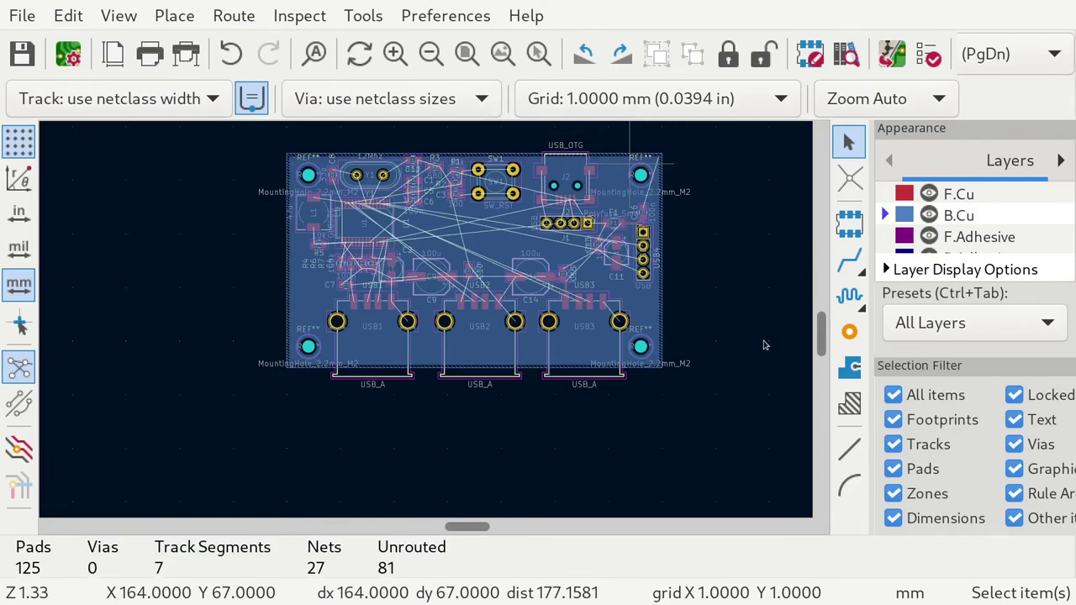
Apply the Back Layers visibility preset to examine the filled ground zone on B.Cu.
click(919, 324)
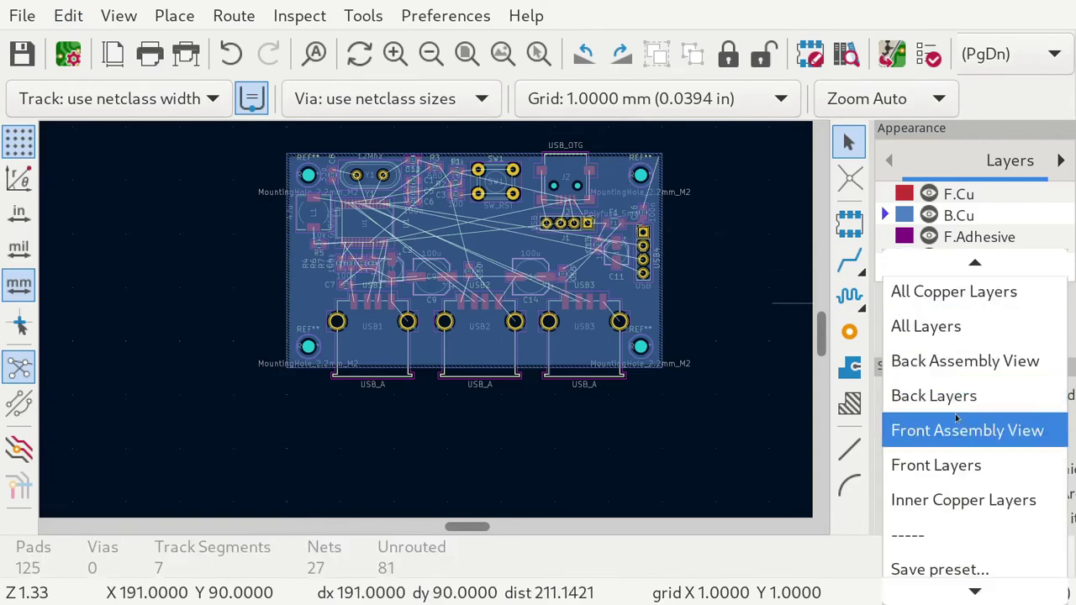
click(933, 395)
scroll(453, 205, up, 1)
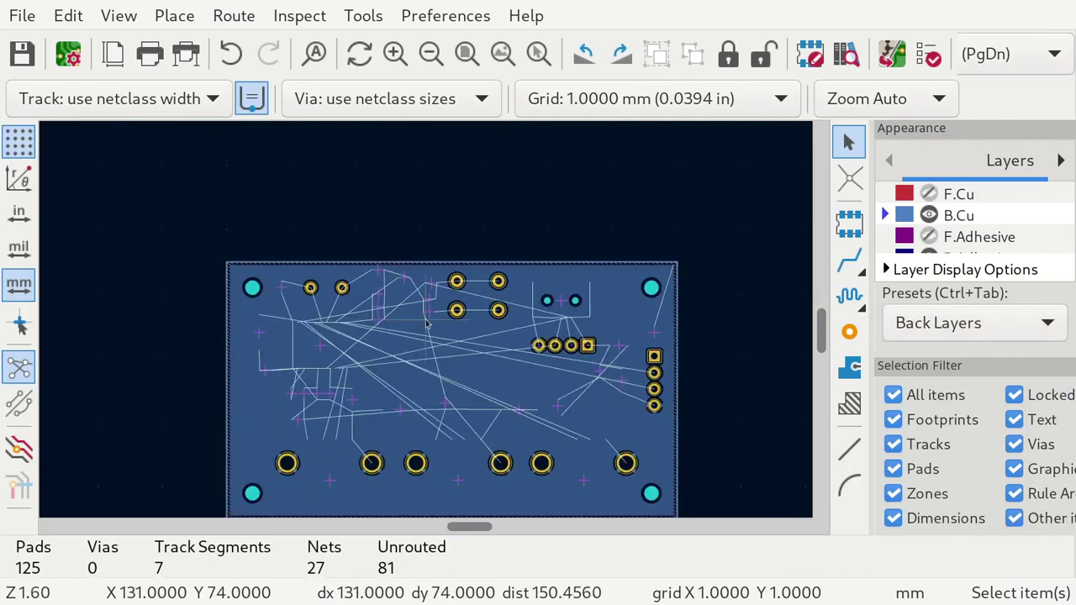
scroll(426, 324, down, 1)
scroll(426, 324, up, 2)
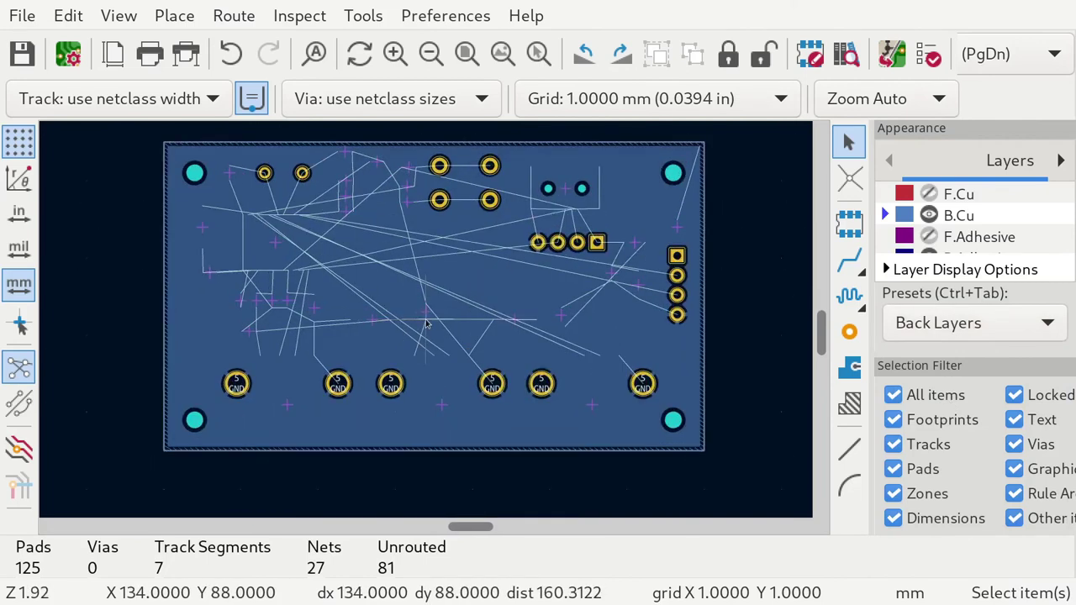
Hide the ratsnest, check the filled b_gnd zone, and restore the All Layers visibility preset.
click(28, 369)
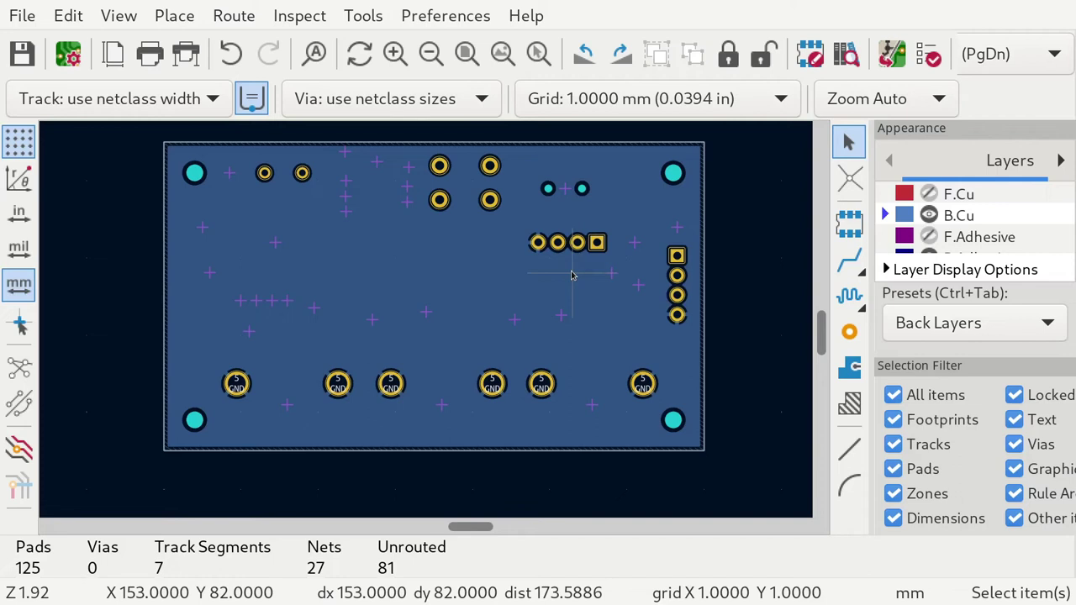
click(443, 208)
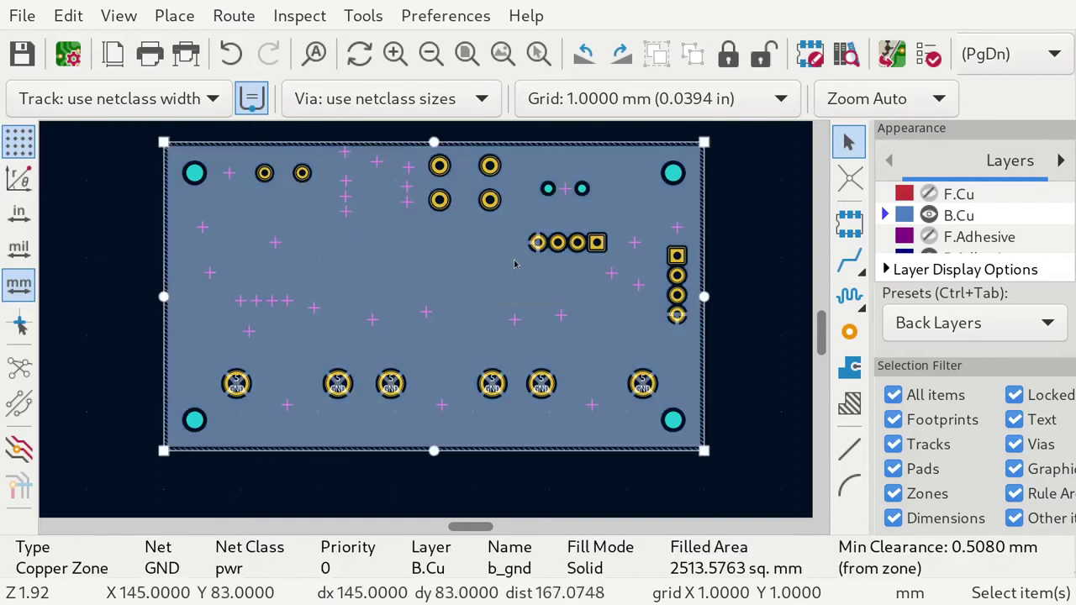
click(126, 288)
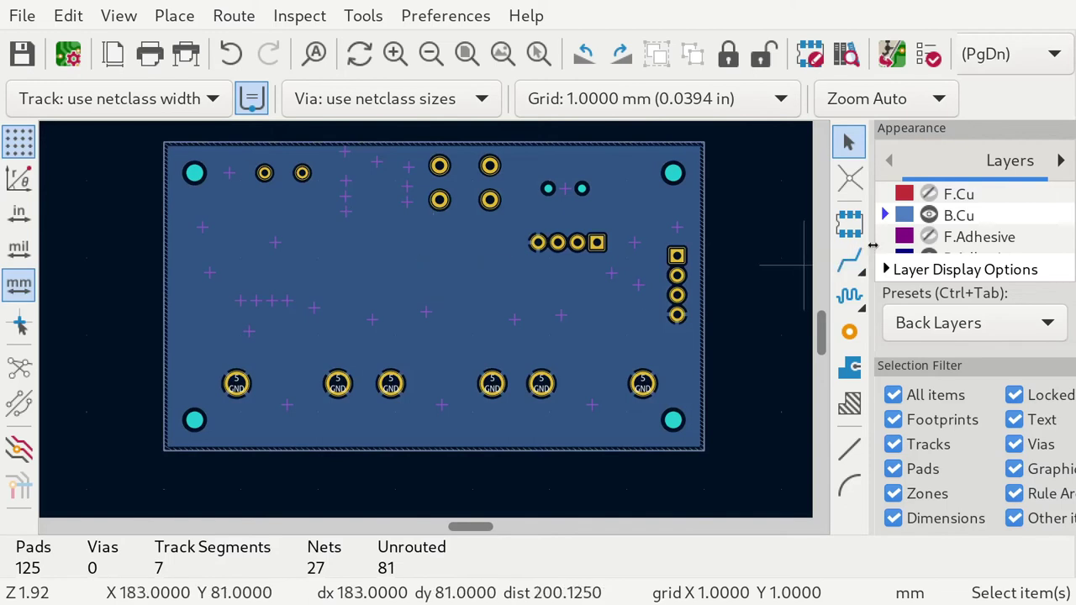
click(958, 321)
click(933, 256)
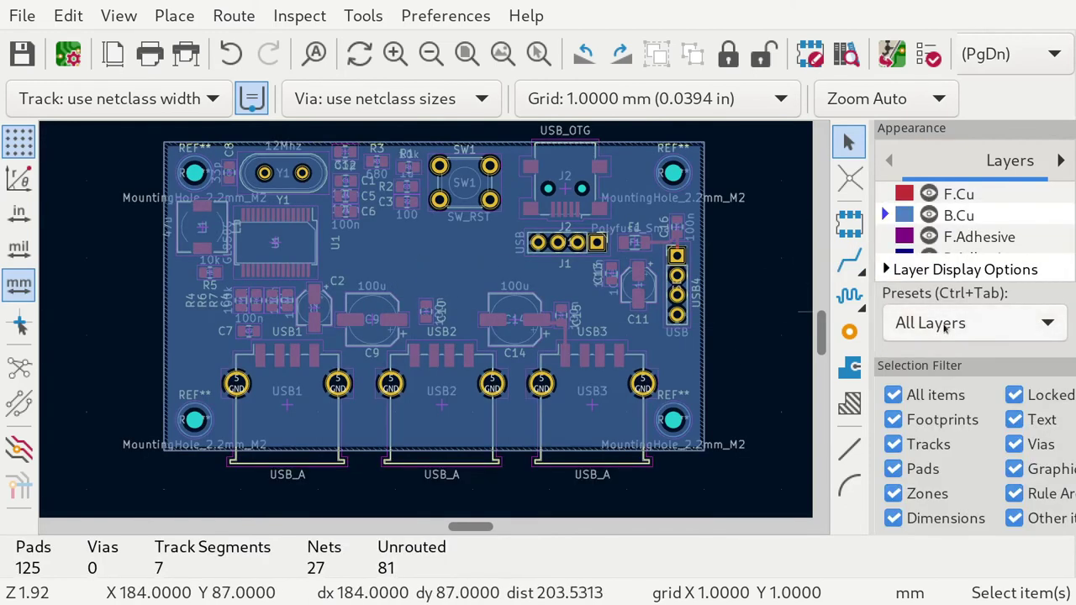
Start a filled copper zone on F.Cu at the board outline's upper-left corner, with net GND and zone name f_gnd.
click(952, 195)
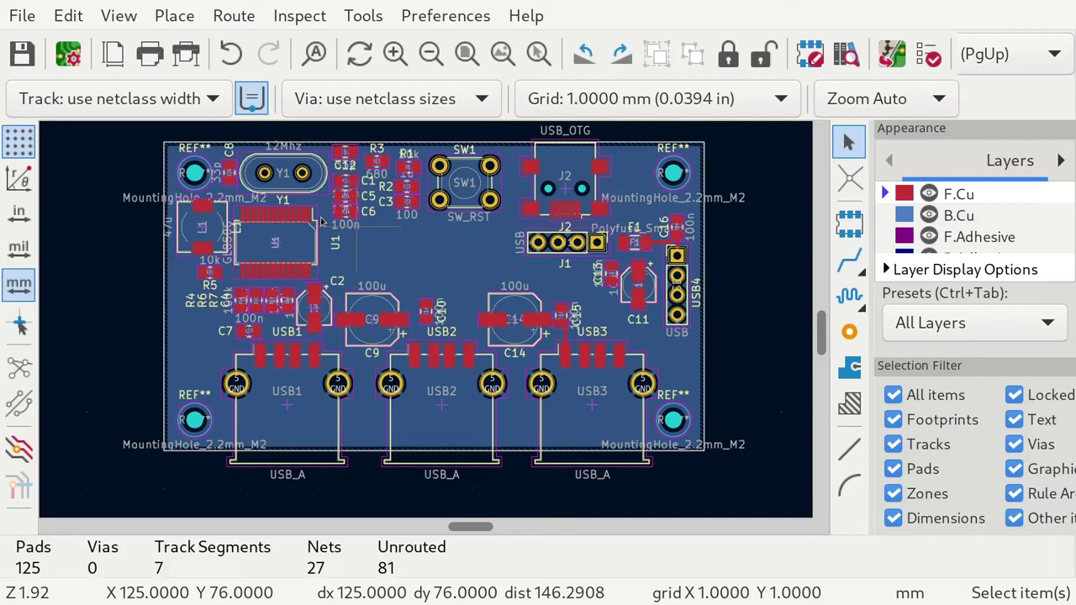
click(858, 368)
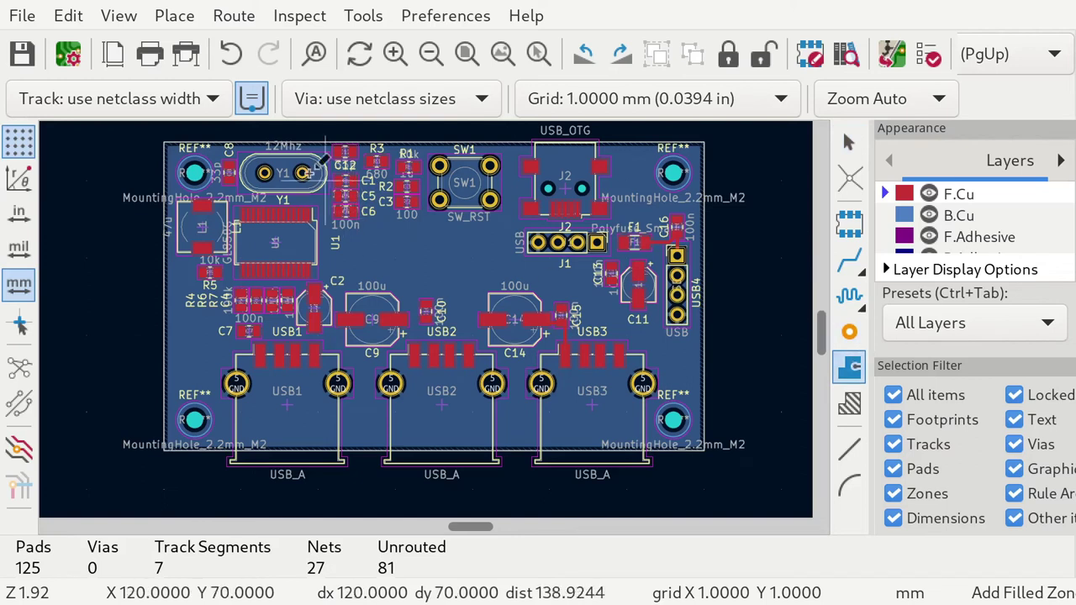
click(166, 141)
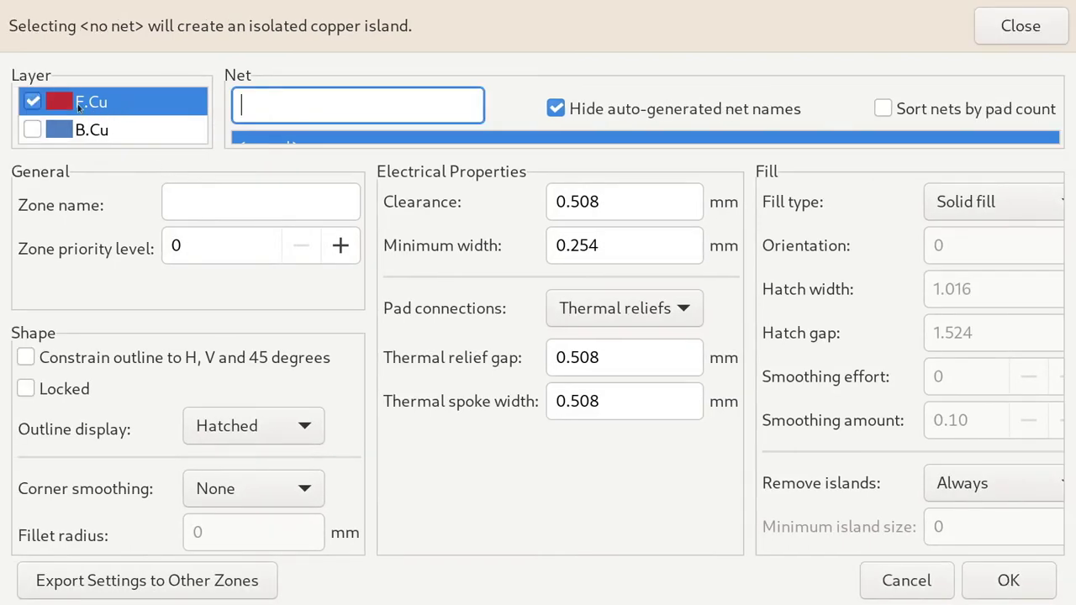
text(gnd)
scroll(272, 137, down, 1)
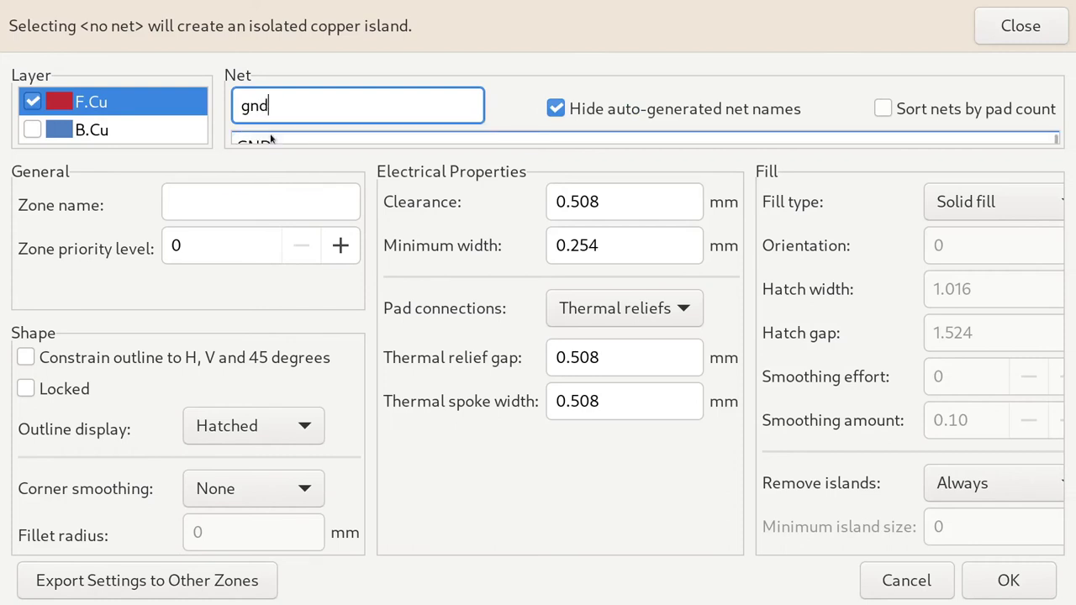
click(270, 137)
click(190, 217)
text(f_)
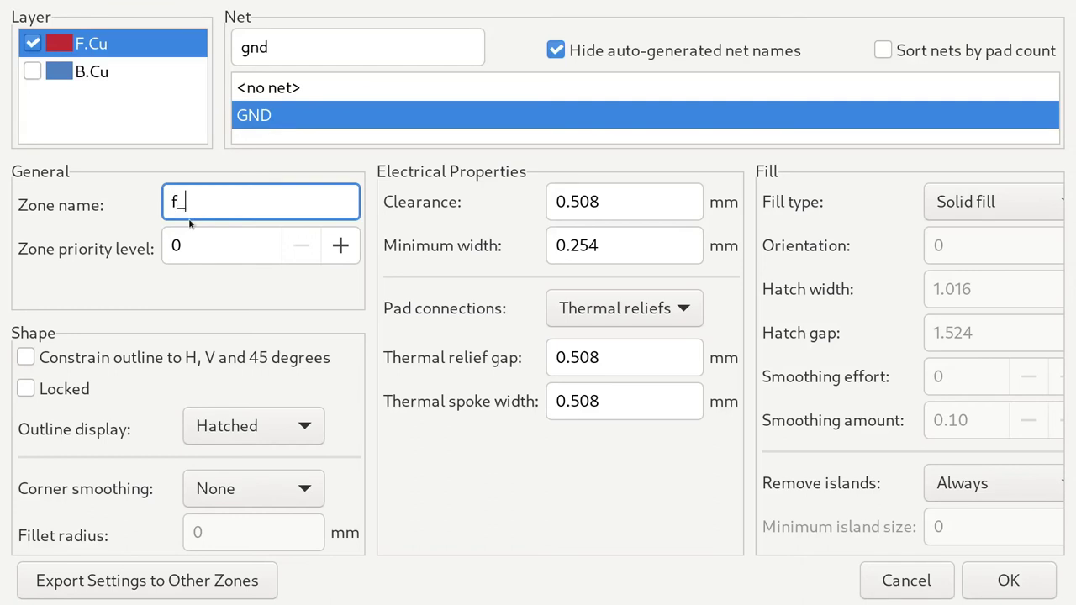
text(gnd)
click(968, 585)
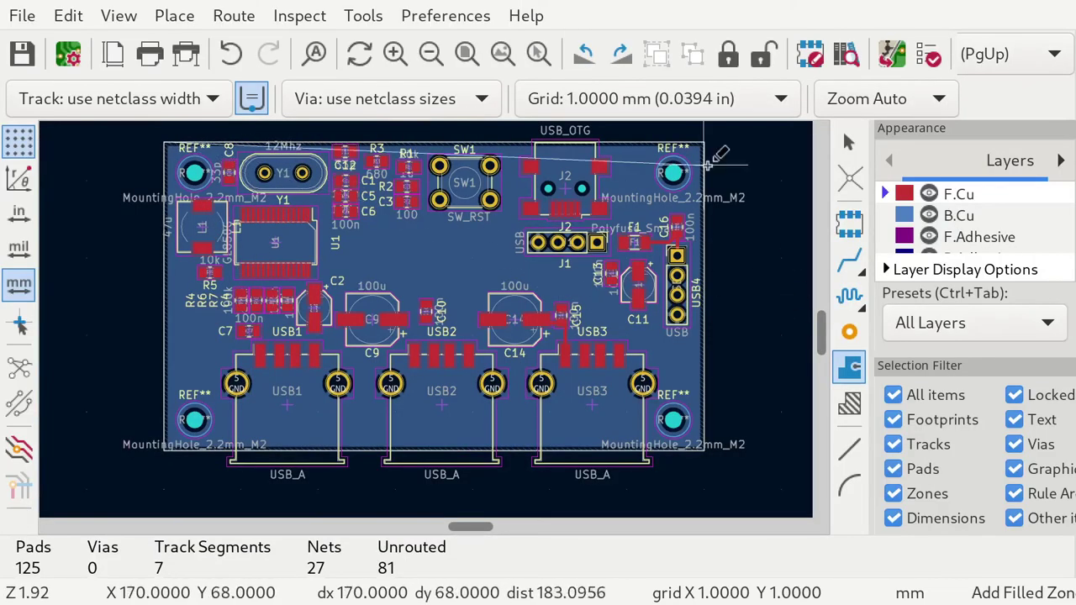
Close the f_gnd zone outline on F.Cu around the board's remaining corners and fill all zones.
click(704, 144)
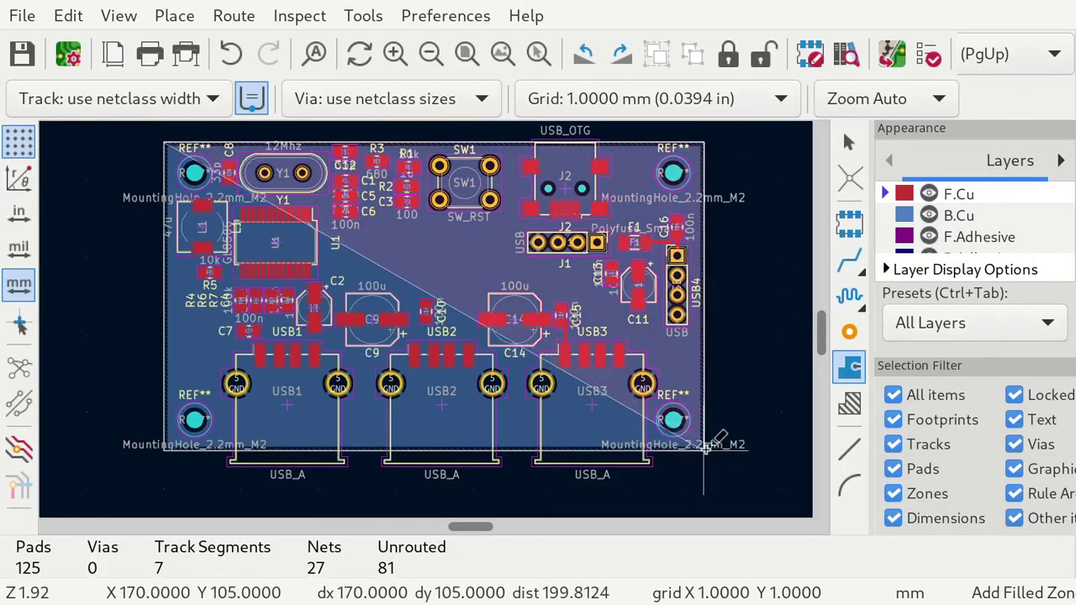
click(705, 447)
click(165, 447)
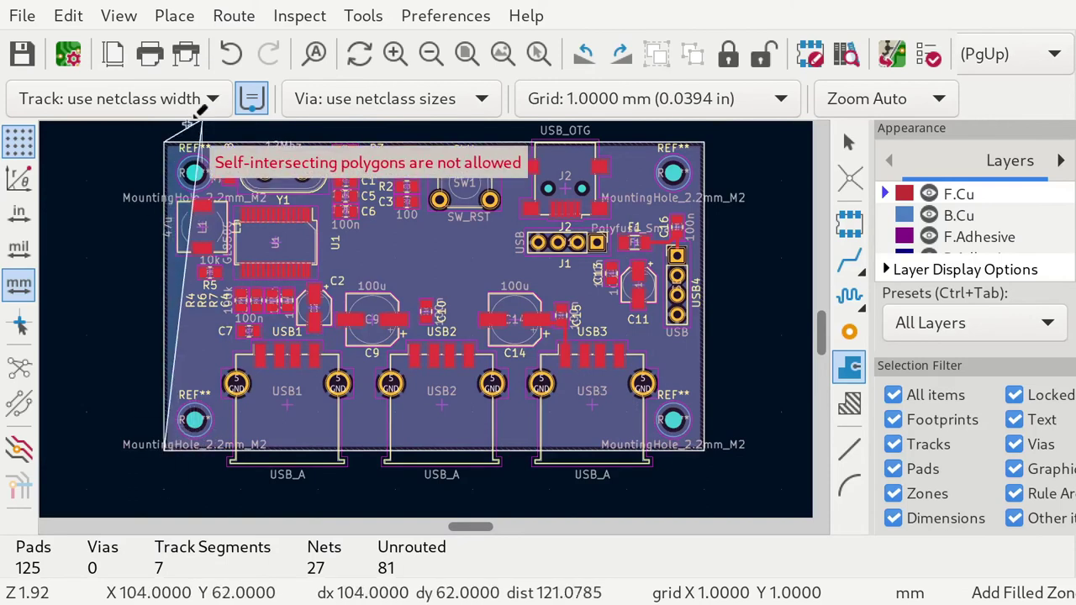
click(165, 144)
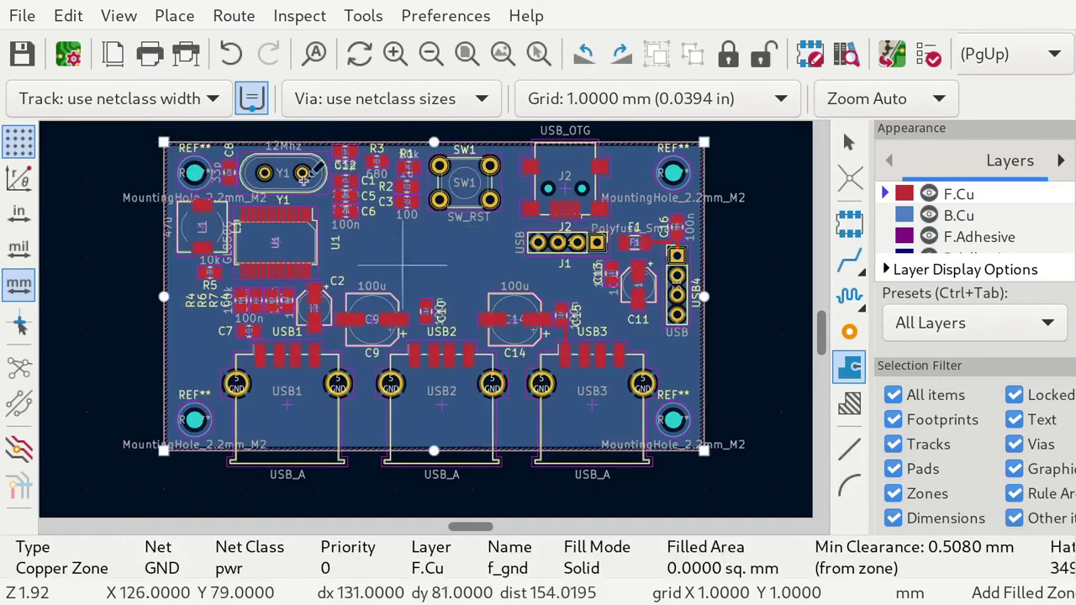
key(b)
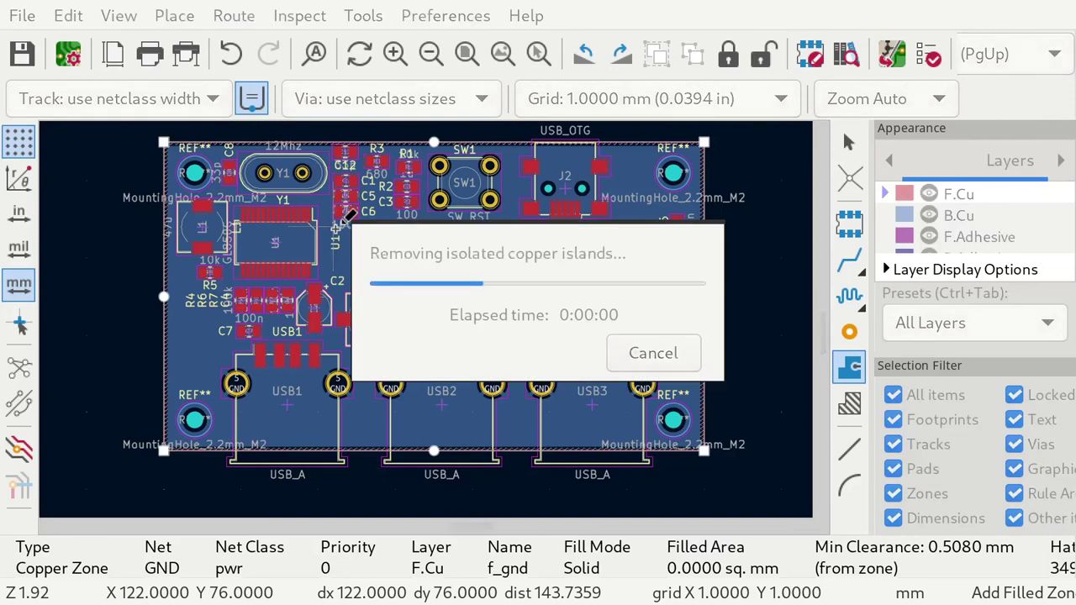
click(848, 143)
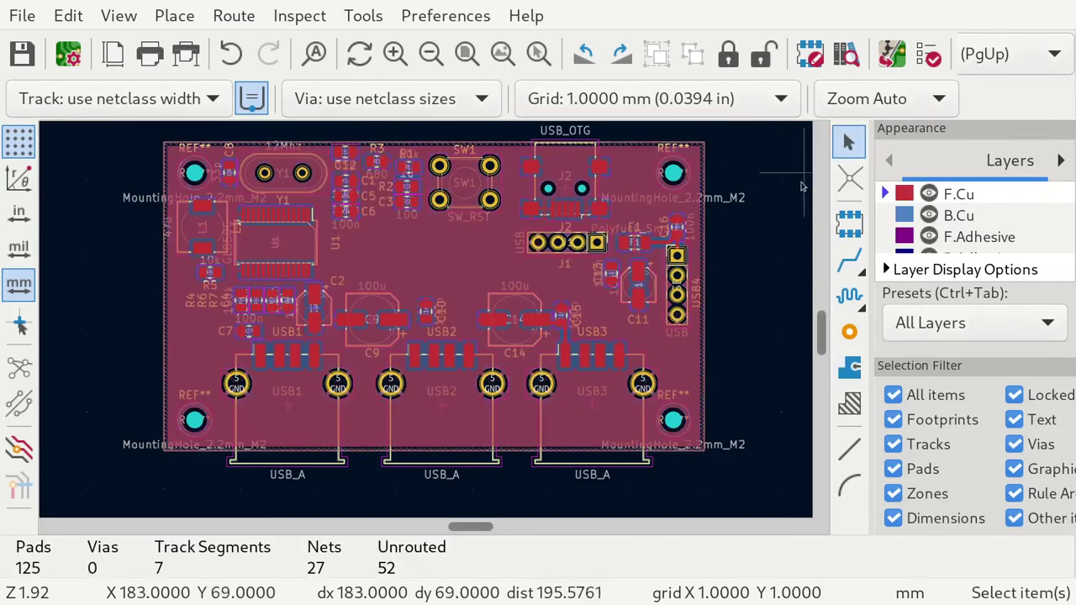
Apply the Front Layers visibility preset and examine how the F.Cu ground zone meets the pads of capacitors C9 and C10.
click(999, 326)
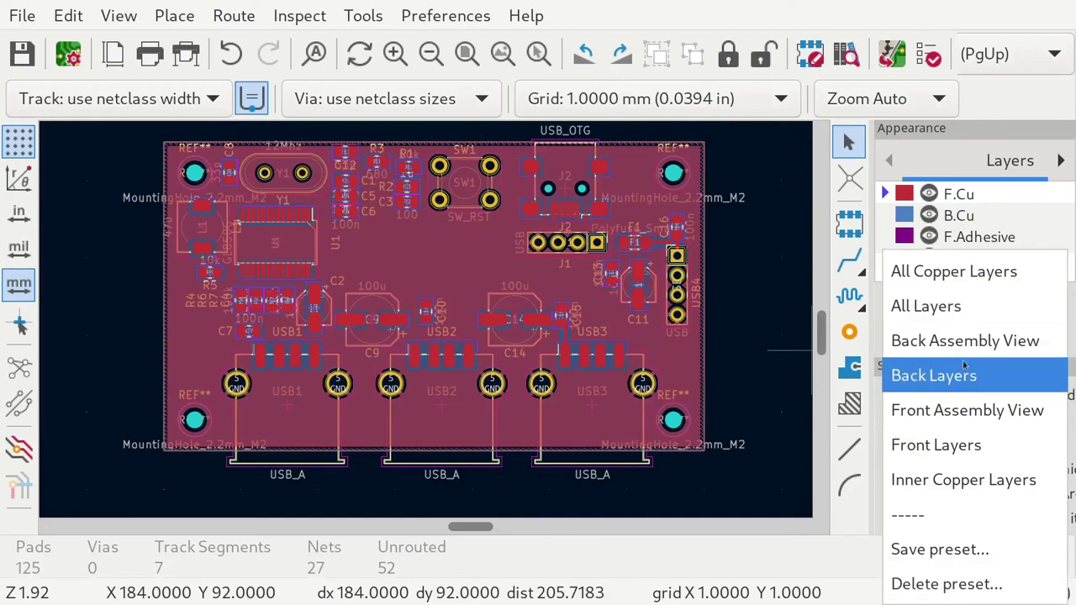
click(964, 446)
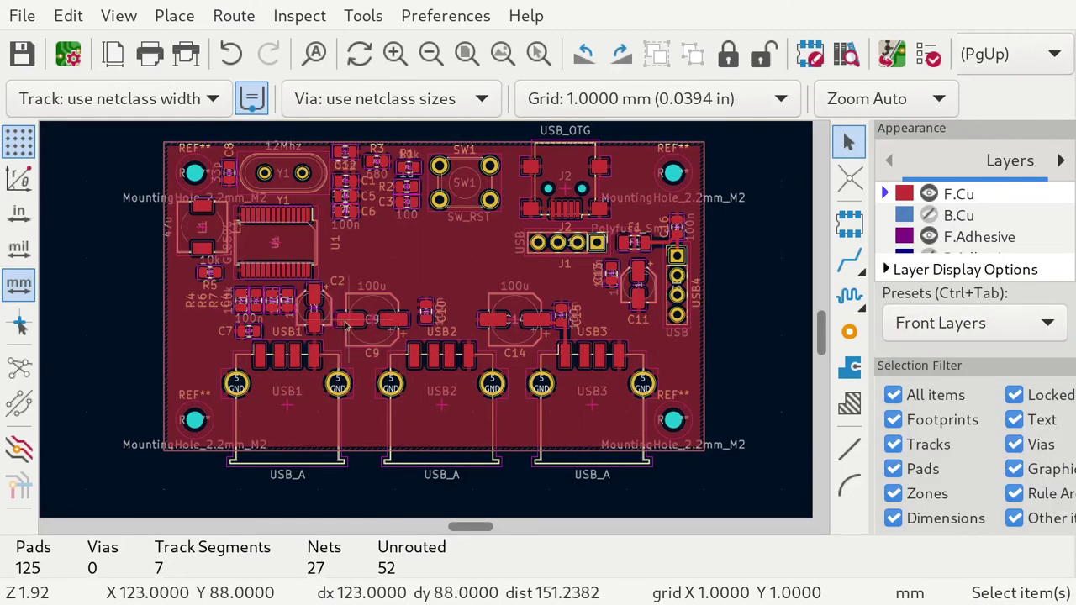
scroll(357, 328, up, 7)
scroll(426, 322, up, 3)
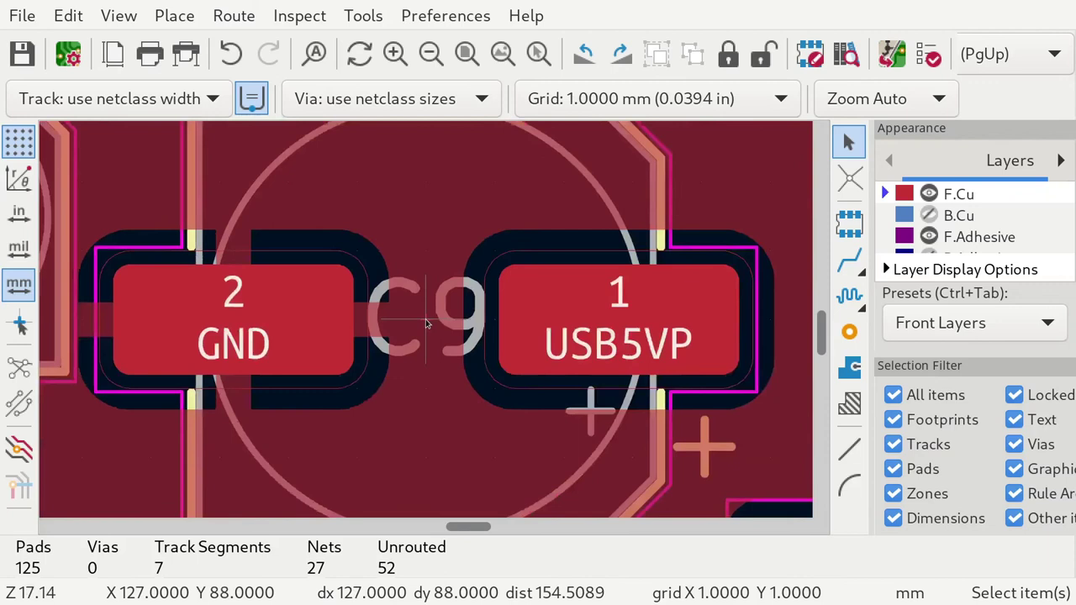
scroll(426, 323, down, 8)
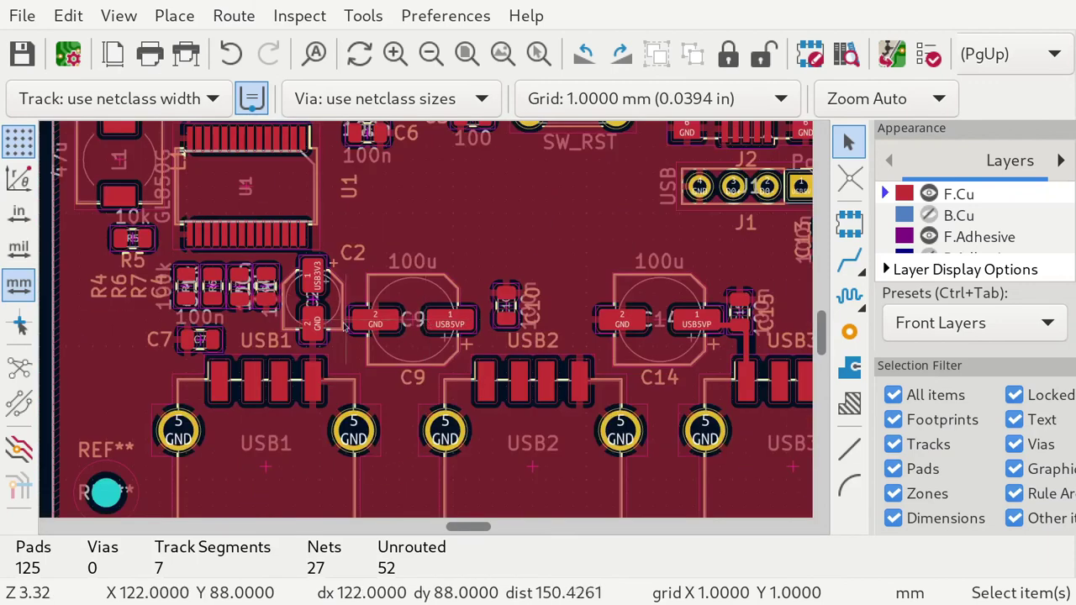
scroll(427, 323, up, 3)
scroll(427, 322, up, 7)
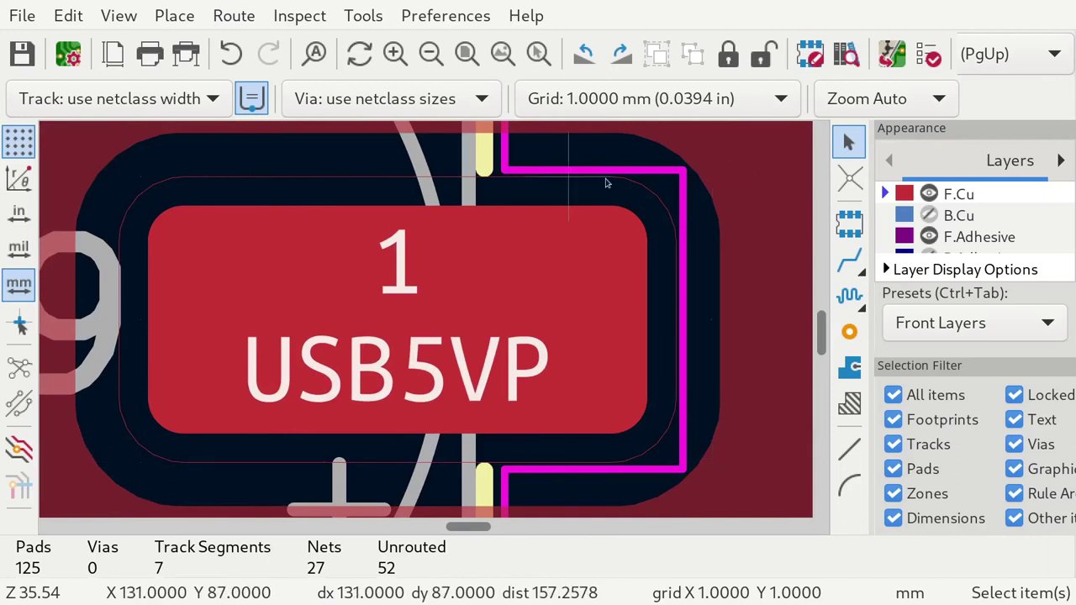
scroll(426, 322, down, 8)
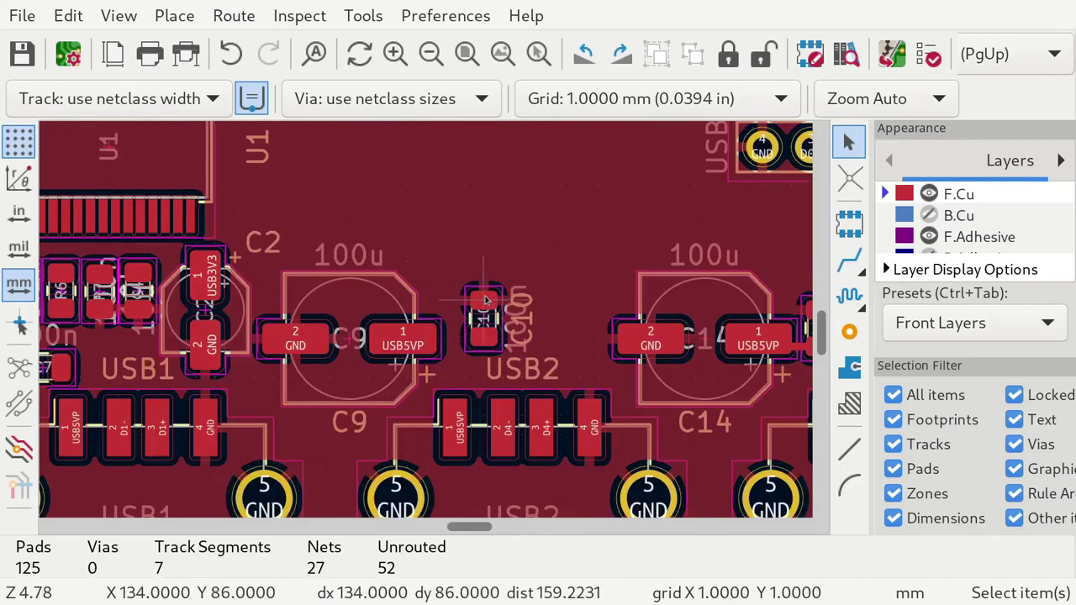
scroll(485, 301, up, 9)
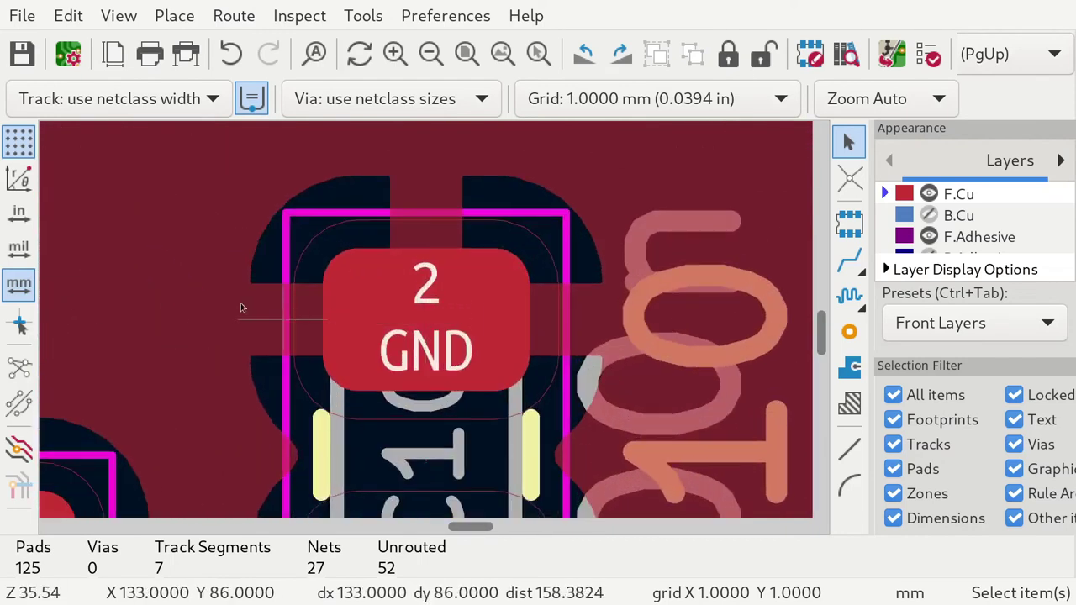